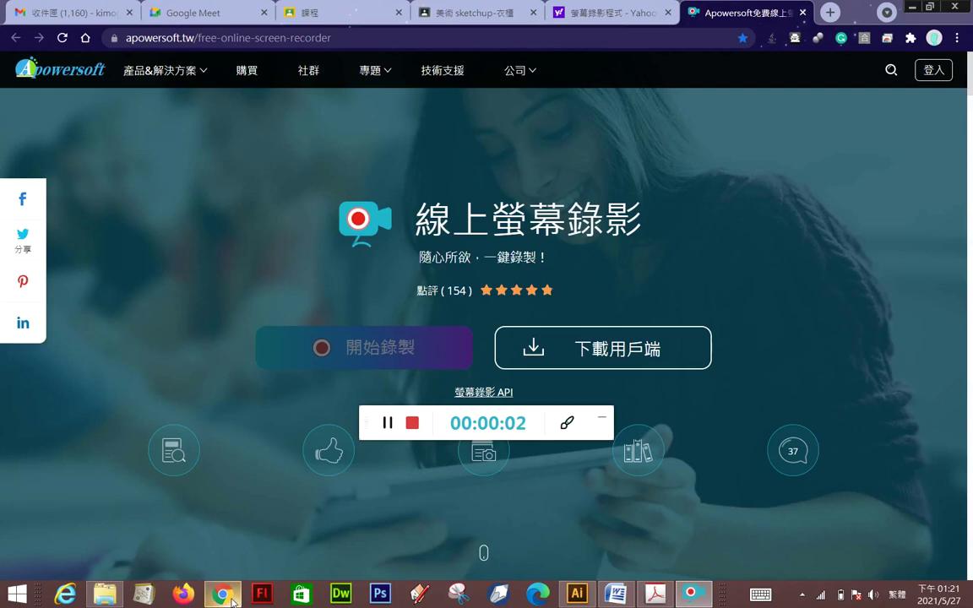
Open the 美術 sketchup-衣櫃 course stream in Chrome and preview the 尺寸.JPG wardrobe attachment
{"action": "left_click", "coordinate": [184, 458]}
{"action": "left_click", "coordinate": [457, 7]}
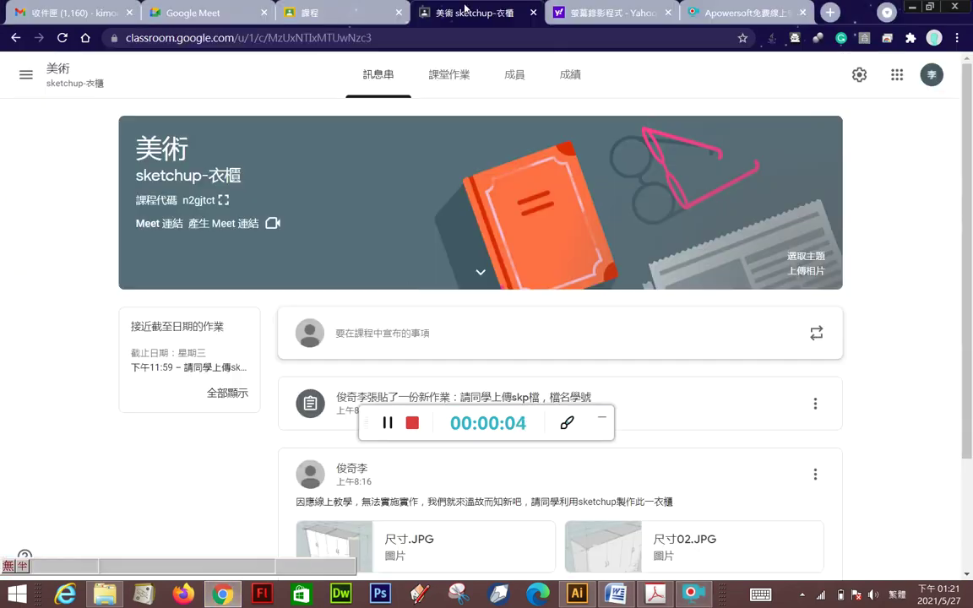
{"action": "scroll", "coordinate": [400, 287], "scroll_direction": "down", "scroll_amount": 3}
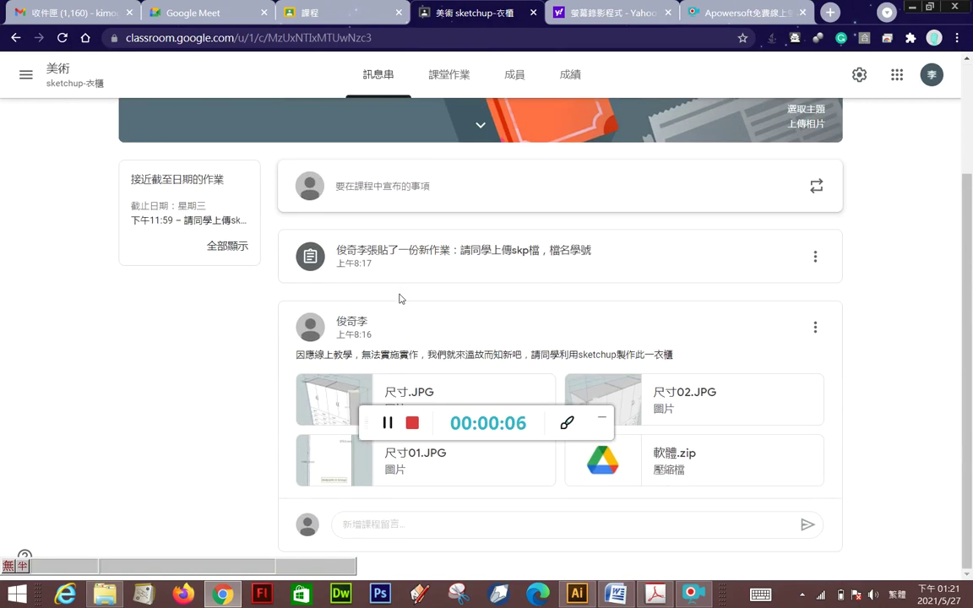
{"action": "left_click", "coordinate": [376, 396]}
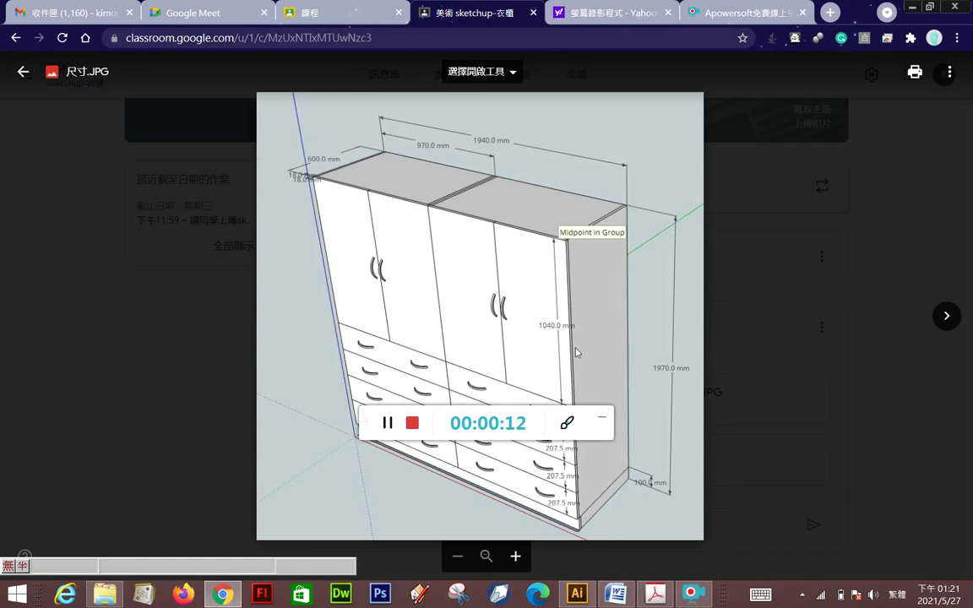
{"action": "left_click", "coordinate": [949, 72]}
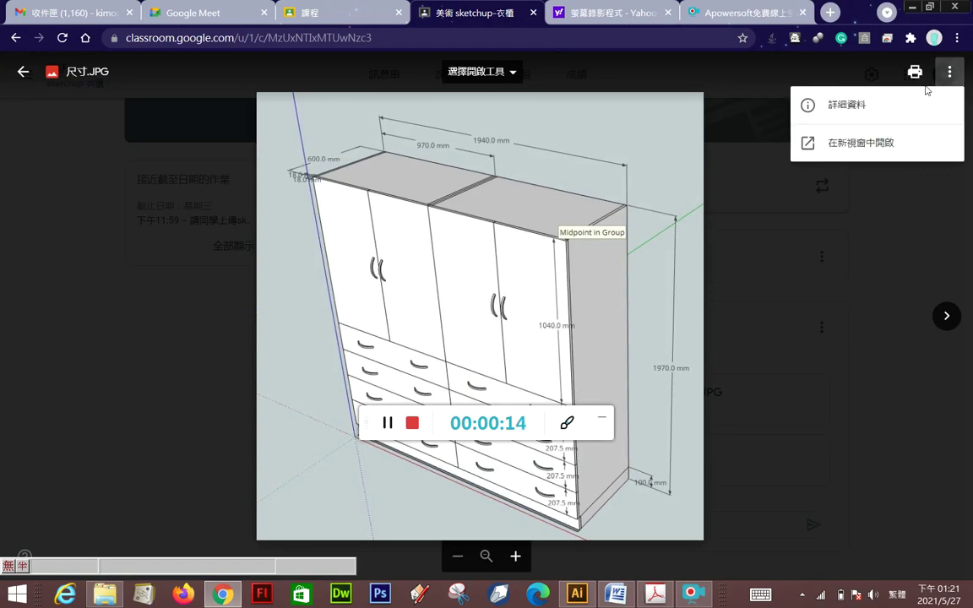
{"action": "left_click", "coordinate": [947, 315]}
{"action": "left_click", "coordinate": [947, 315]}
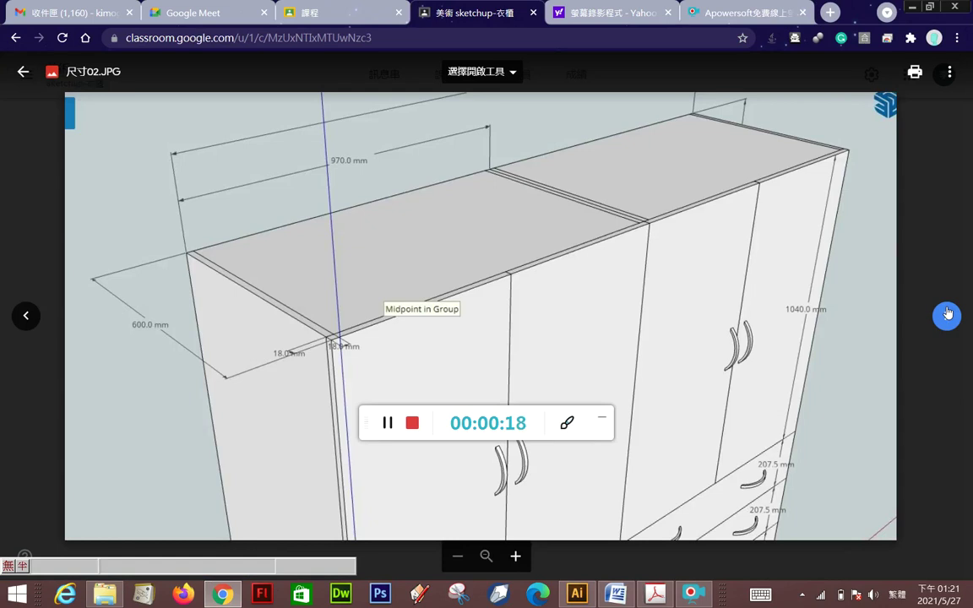
{"action": "left_click", "coordinate": [947, 315]}
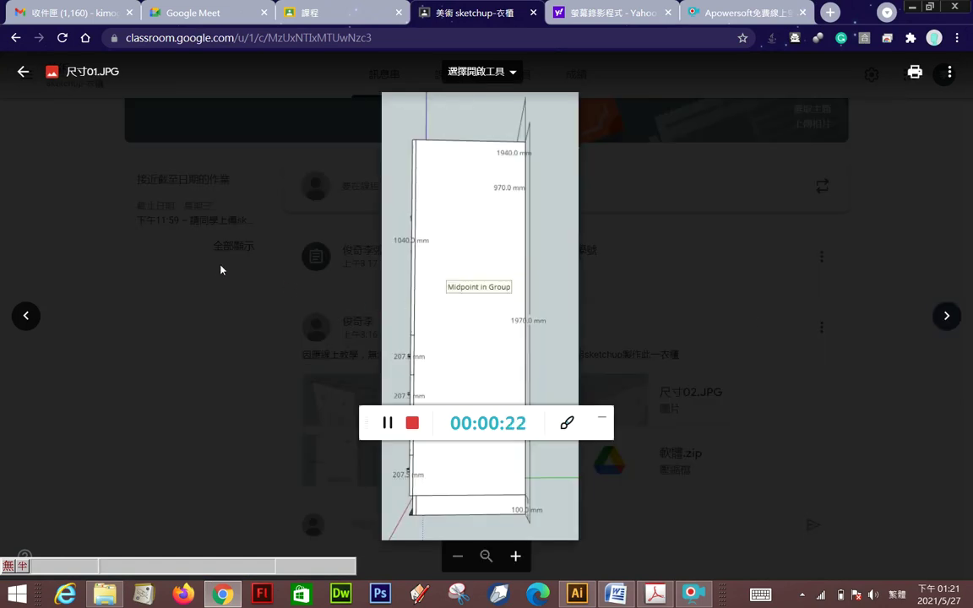
{"action": "left_click", "coordinate": [18, 316]}
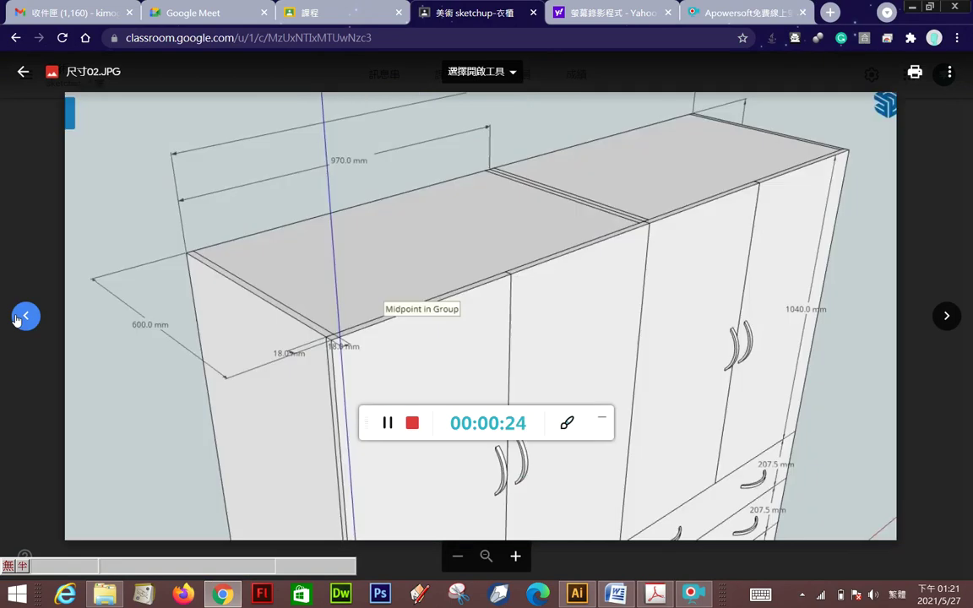
{"action": "left_click", "coordinate": [19, 316]}
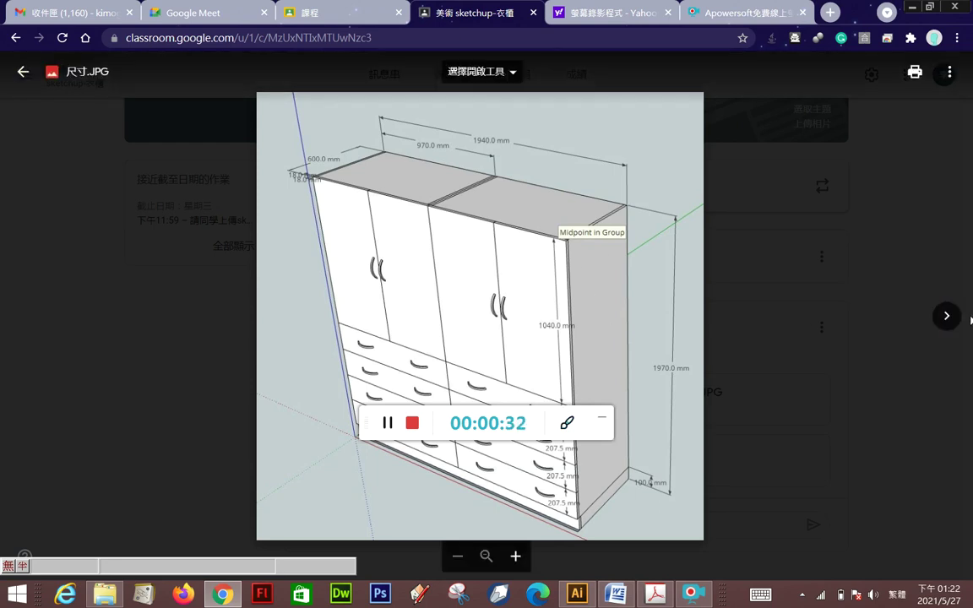
{"action": "left_click", "coordinate": [944, 313]}
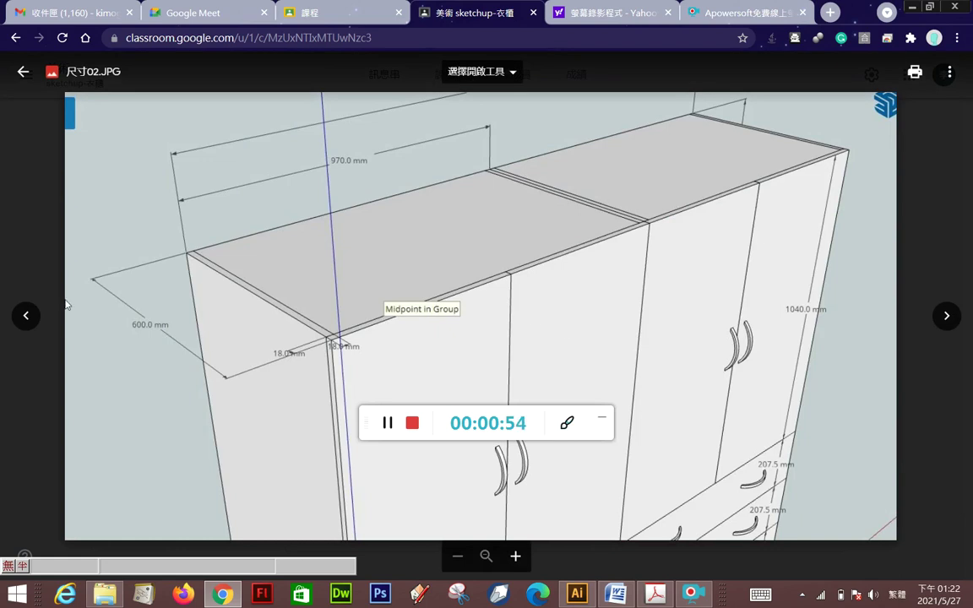
{"action": "left_click", "coordinate": [26, 316]}
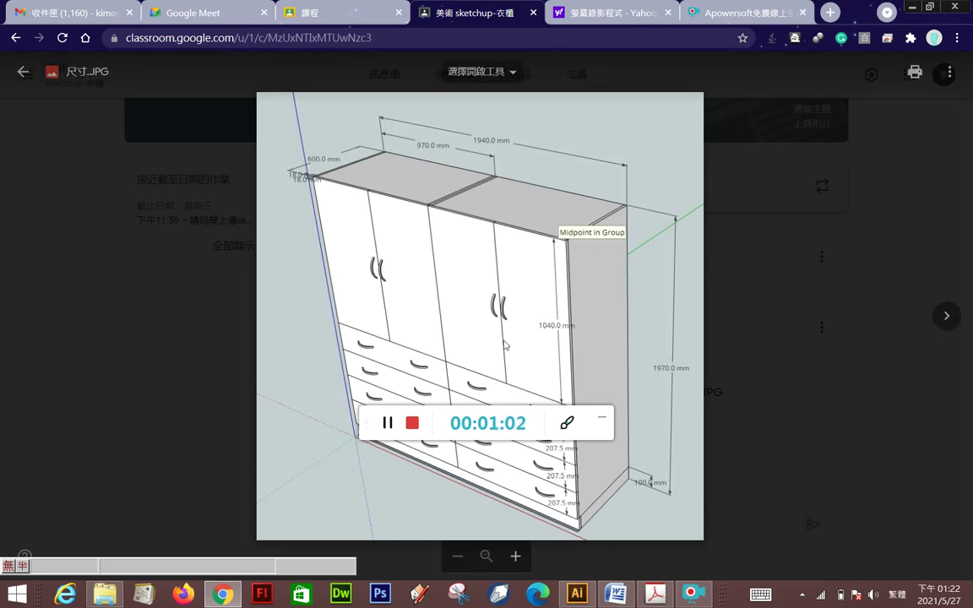
{"action": "left_click_drag", "start_coordinate": [555, 415], "coordinate": [266, 460]}
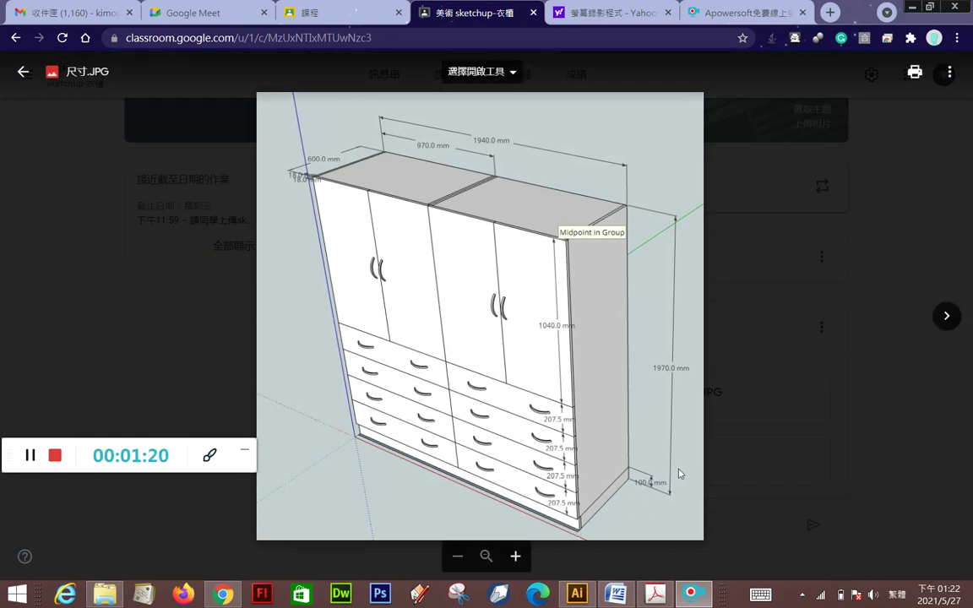
Browse 尺寸01 and 尺寸02, return to 尺寸.JPG, then bring SketchUp Pro forward
{"action": "left_click", "coordinate": [947, 316]}
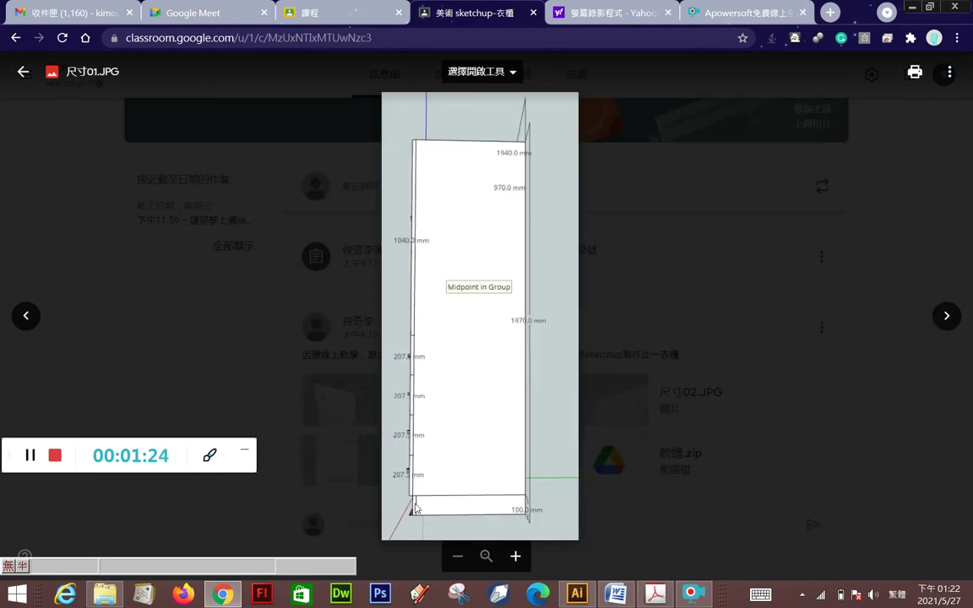
{"action": "left_click", "coordinate": [34, 320]}
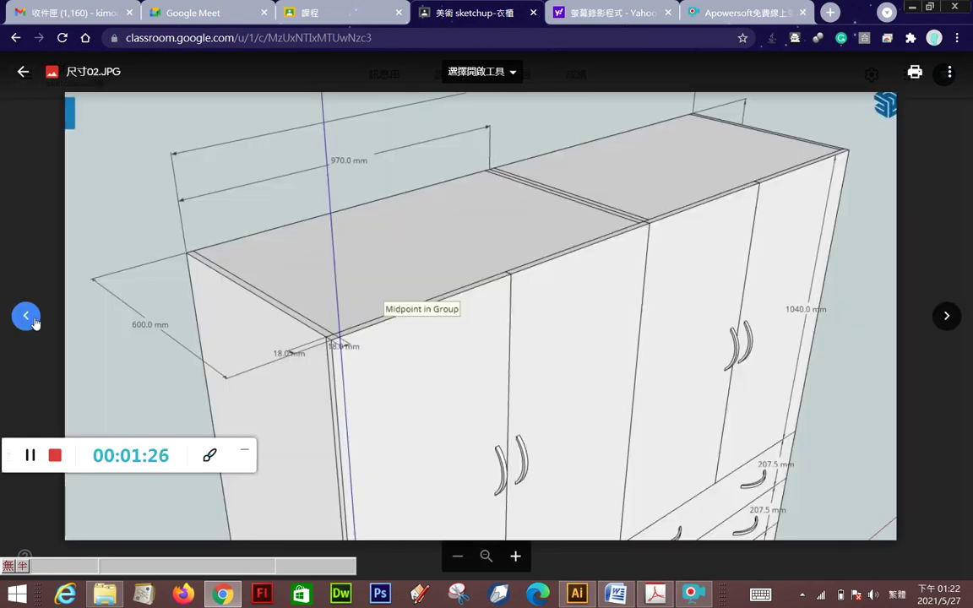
{"action": "left_click", "coordinate": [27, 317]}
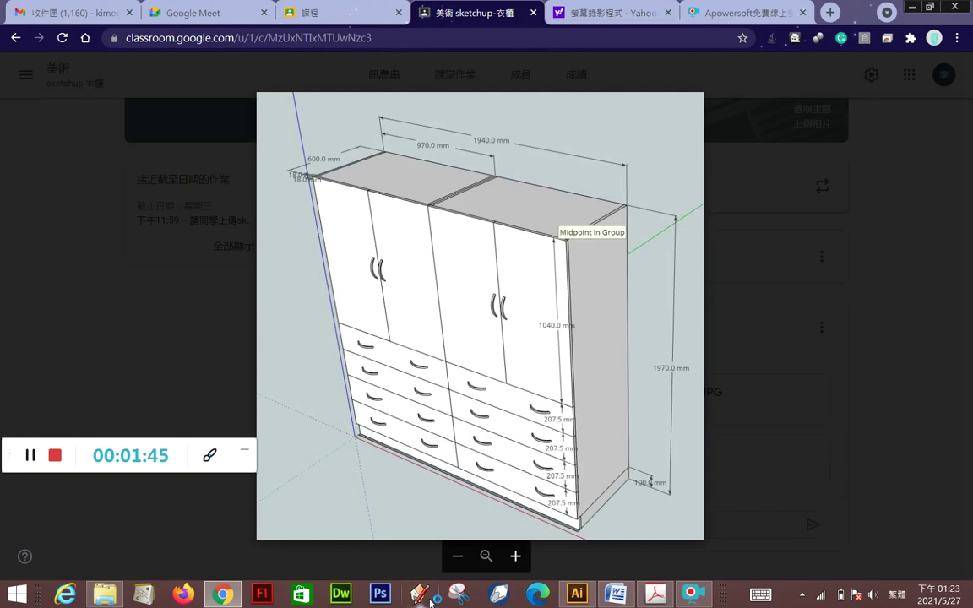
{"action": "left_click", "coordinate": [430, 598]}
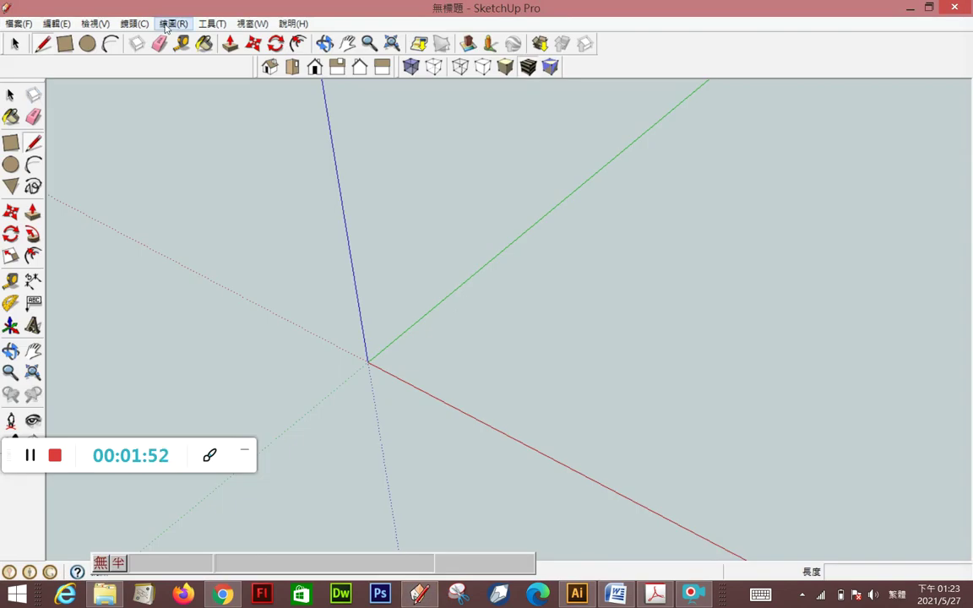
Switch the camera to Parallel Projection
{"action": "left_click", "coordinate": [135, 25]}
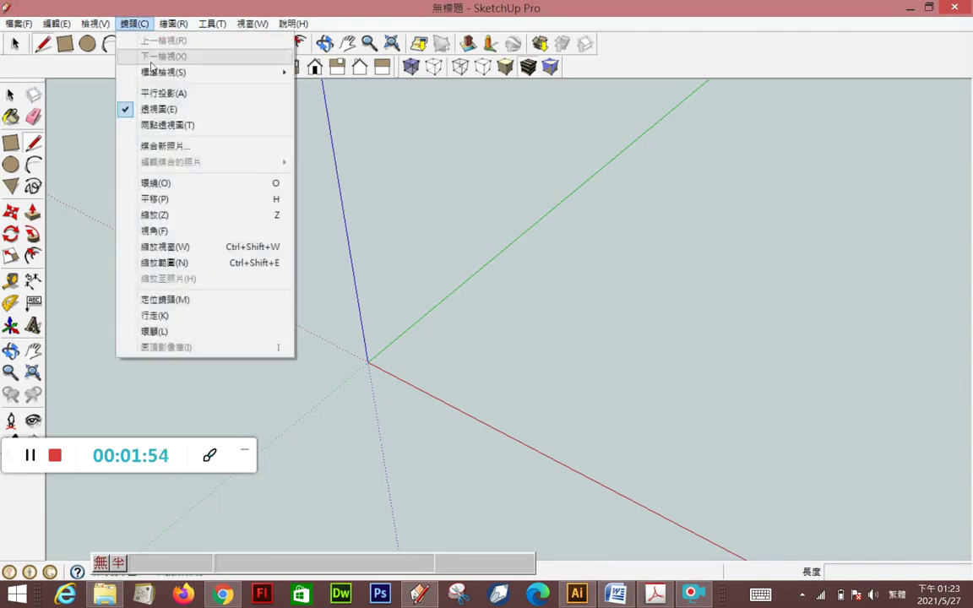
{"action": "left_click", "coordinate": [161, 92]}
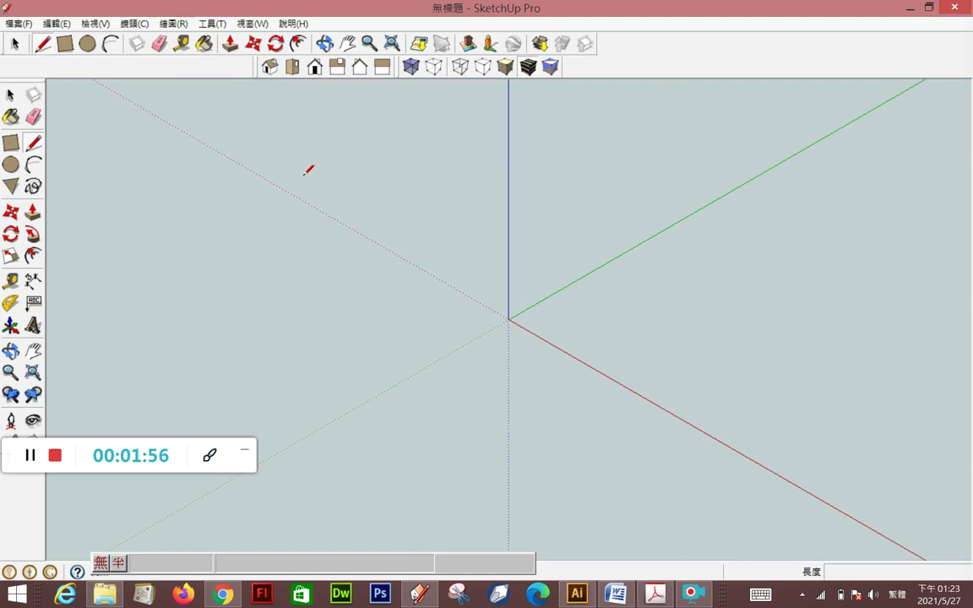
{"action": "scroll", "coordinate": [320, 358], "scroll_direction": "down", "scroll_amount": 1}
{"action": "scroll", "coordinate": [311, 350], "scroll_direction": "down", "scroll_amount": 1}
{"action": "scroll", "coordinate": [564, 338], "scroll_direction": "up", "scroll_amount": 1}
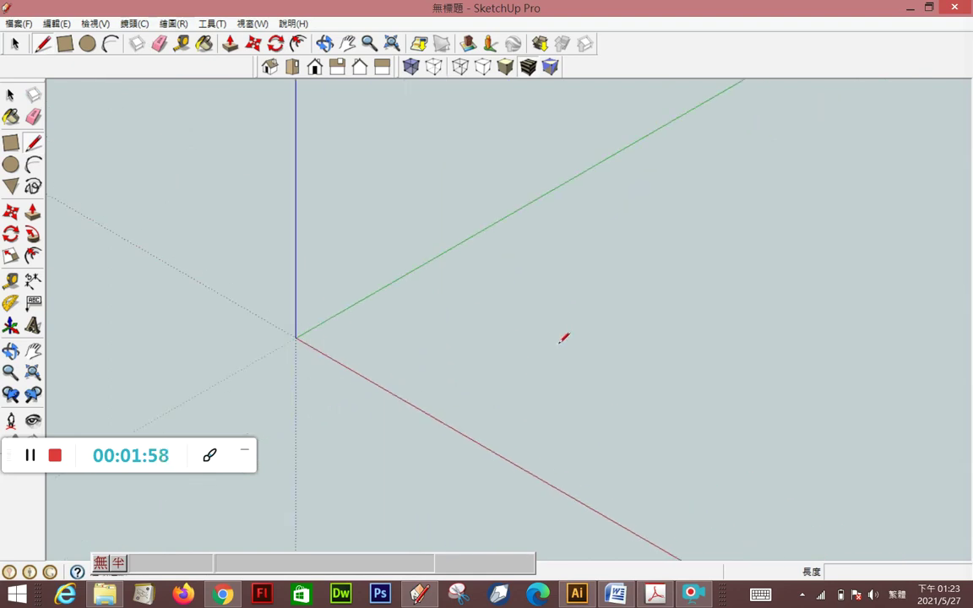
{"action": "scroll", "coordinate": [556, 334], "scroll_direction": "up", "scroll_amount": 1}
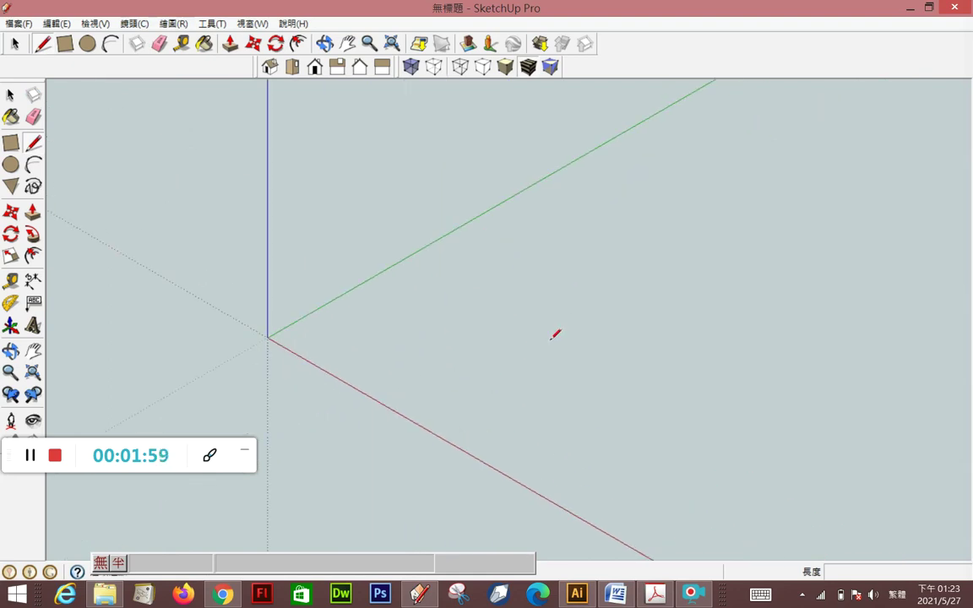
Draw a rectangle face on the ground starting at the axis origin
{"action": "left_click", "coordinate": [10, 143]}
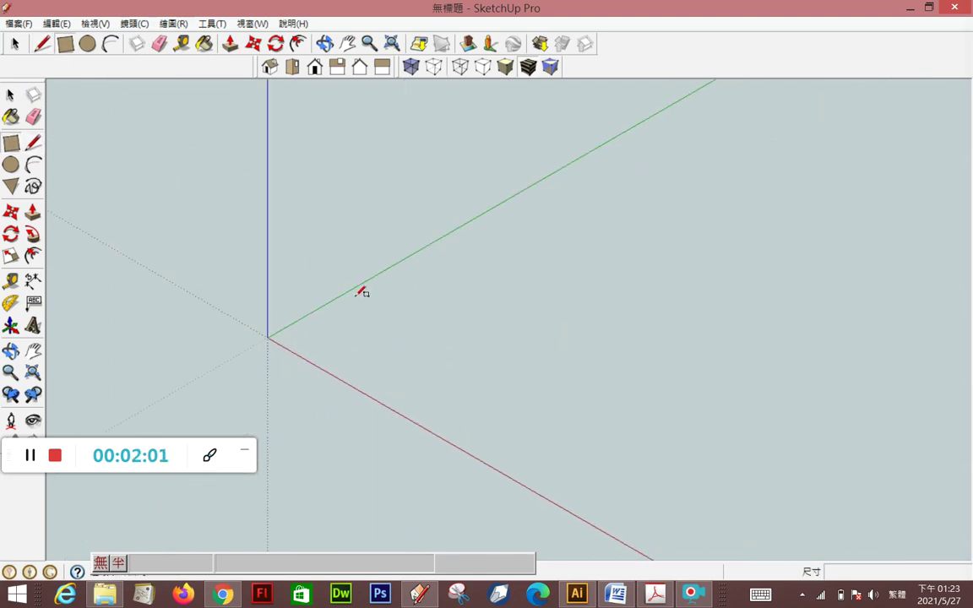
{"action": "left_click", "coordinate": [269, 335]}
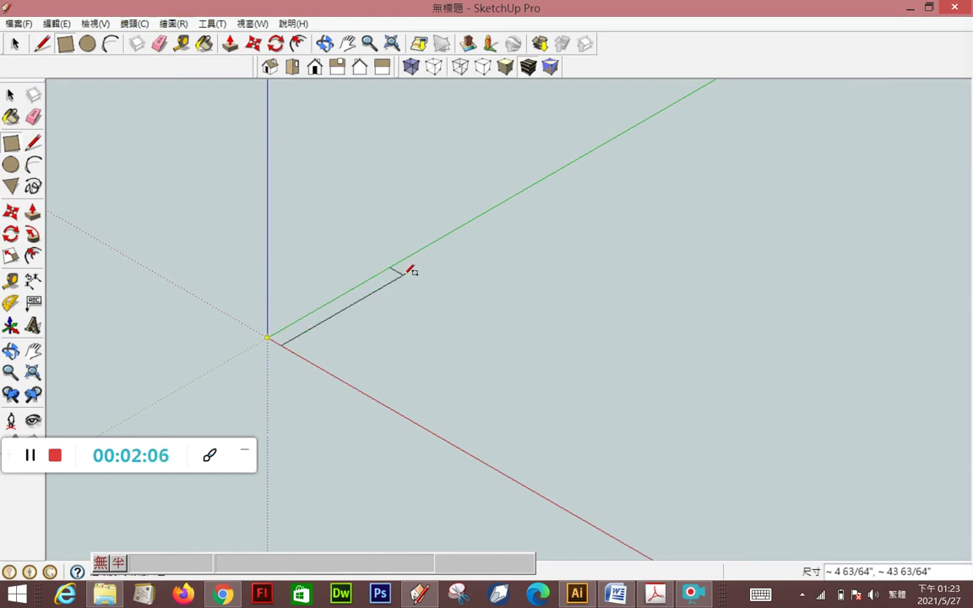
{"action": "left_click", "coordinate": [466, 270]}
Toggle the Entity Info panel, then bring up the Model Info settings
{"action": "left_click", "coordinate": [252, 24]}
{"action": "left_click", "coordinate": [266, 56]}
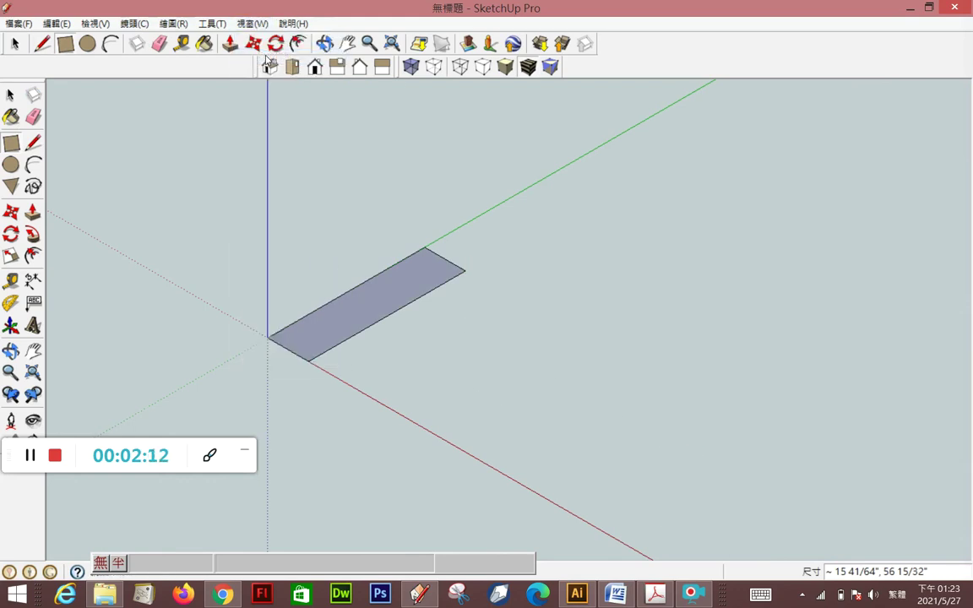
{"action": "left_click", "coordinate": [160, 43]}
{"action": "left_click", "coordinate": [252, 24]}
{"action": "left_click", "coordinate": [253, 42]}
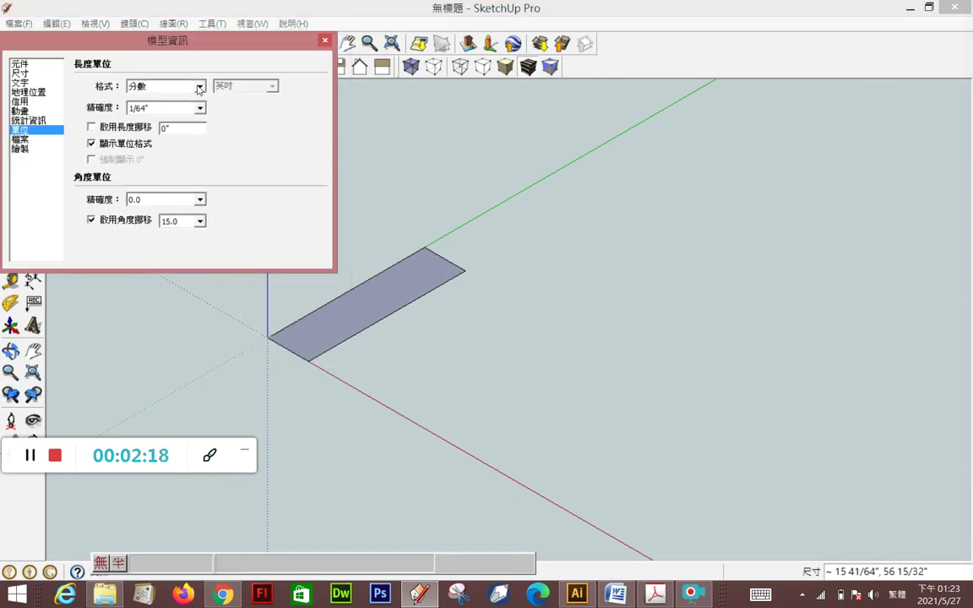
Set length units to decimal millimetres at 0.00mm precision, then select the rectangle
{"action": "left_click", "coordinate": [180, 81]}
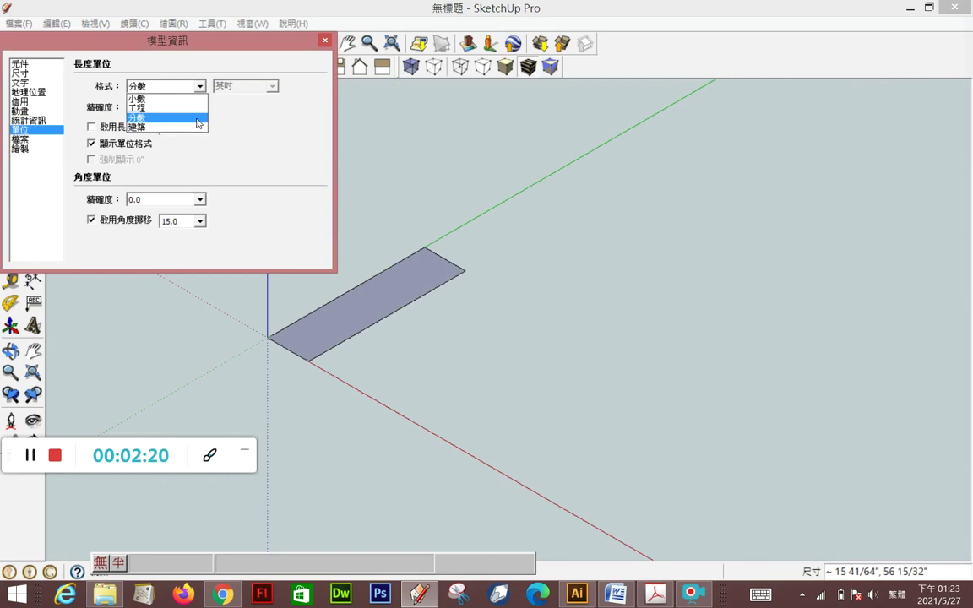
{"action": "left_click", "coordinate": [177, 98]}
{"action": "left_click", "coordinate": [189, 110]}
{"action": "left_click", "coordinate": [190, 110]}
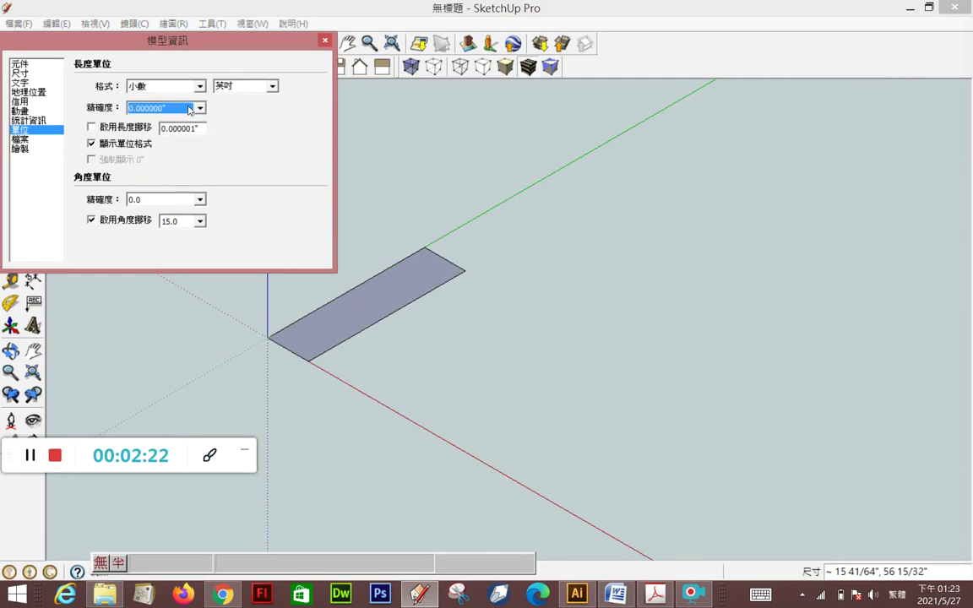
{"action": "left_click", "coordinate": [224, 86]}
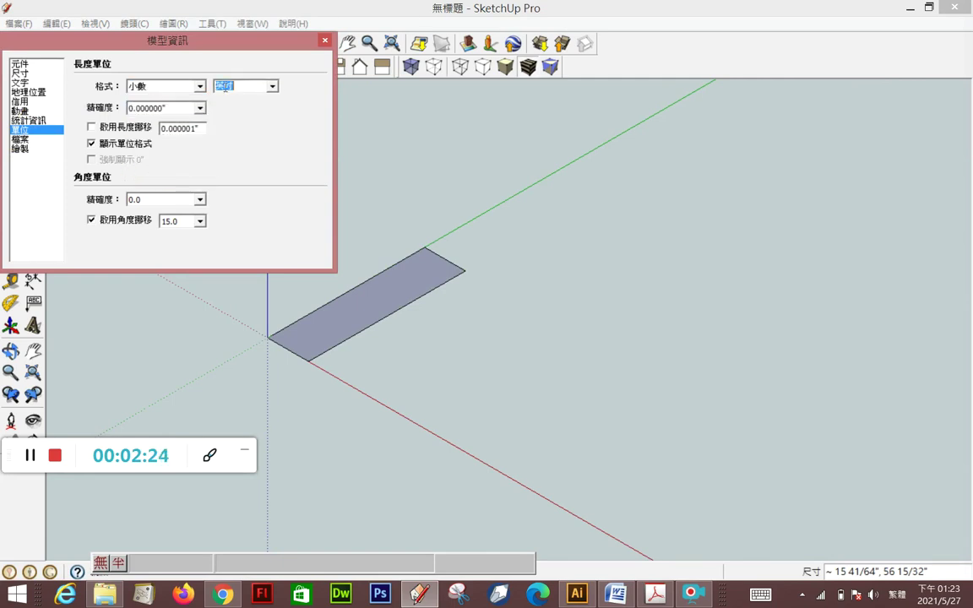
{"action": "left_click", "coordinate": [271, 87]}
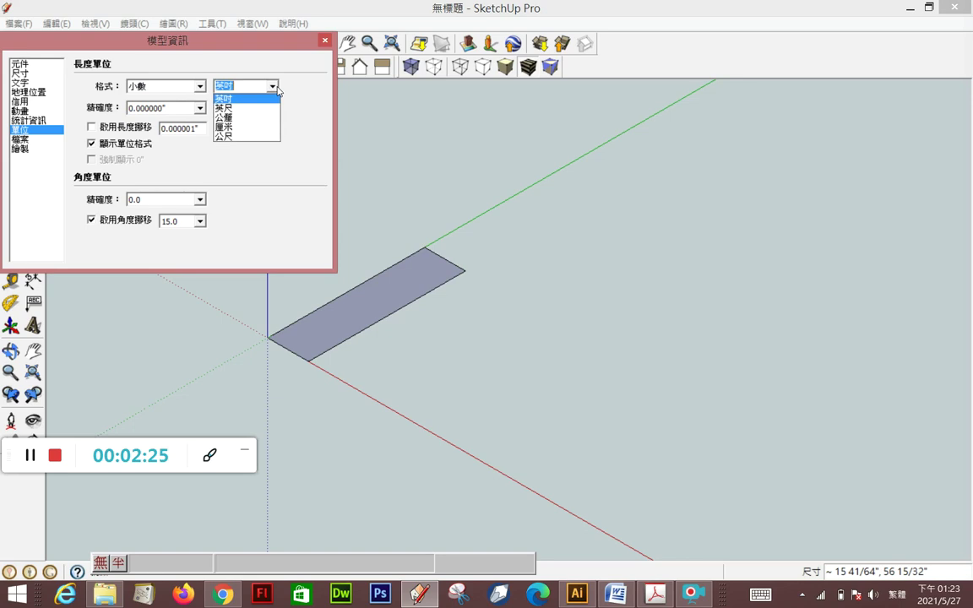
{"action": "left_click", "coordinate": [223, 117]}
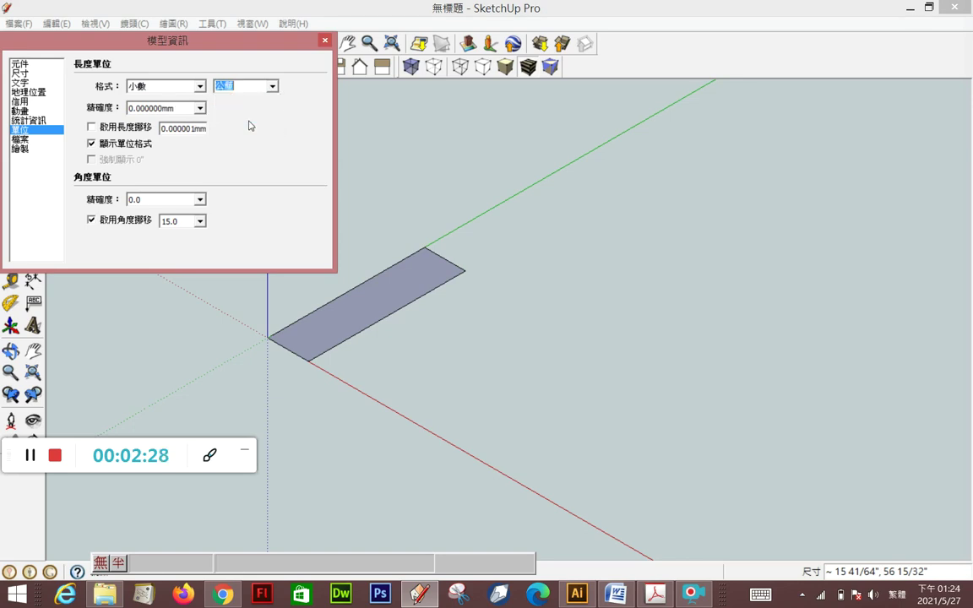
{"action": "left_click", "coordinate": [200, 108]}
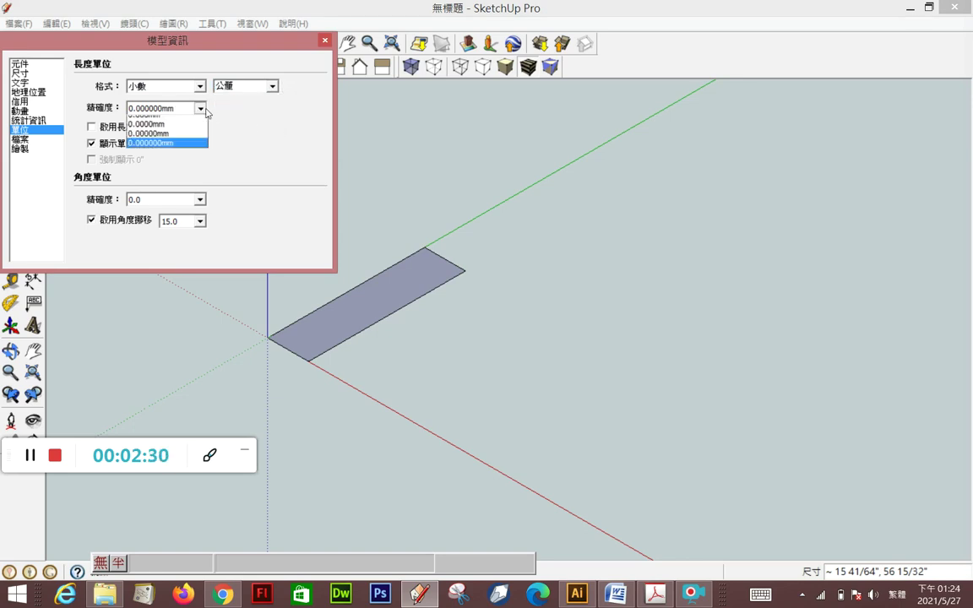
{"action": "left_click", "coordinate": [156, 141]}
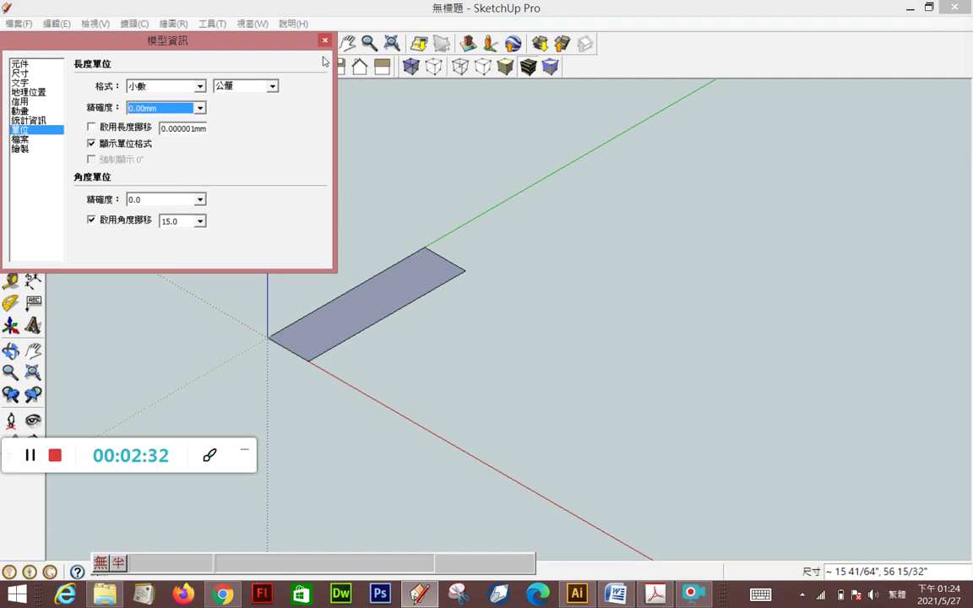
{"action": "left_click", "coordinate": [326, 40]}
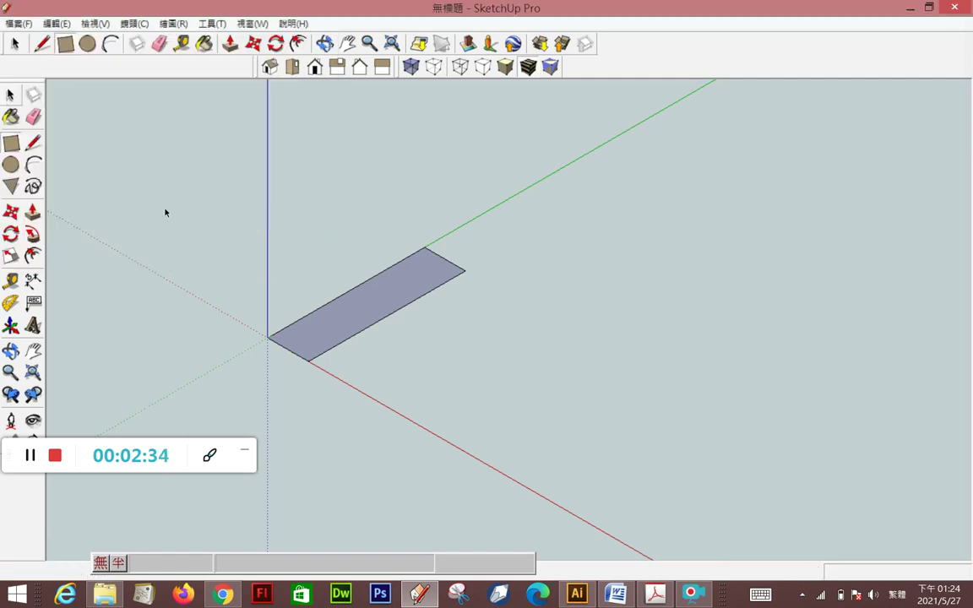
{"action": "double_click", "coordinate": [336, 307]}
Delete the rectangle, then draw a trial line from the origin and undo it
{"action": "key", "text": "Delete"}
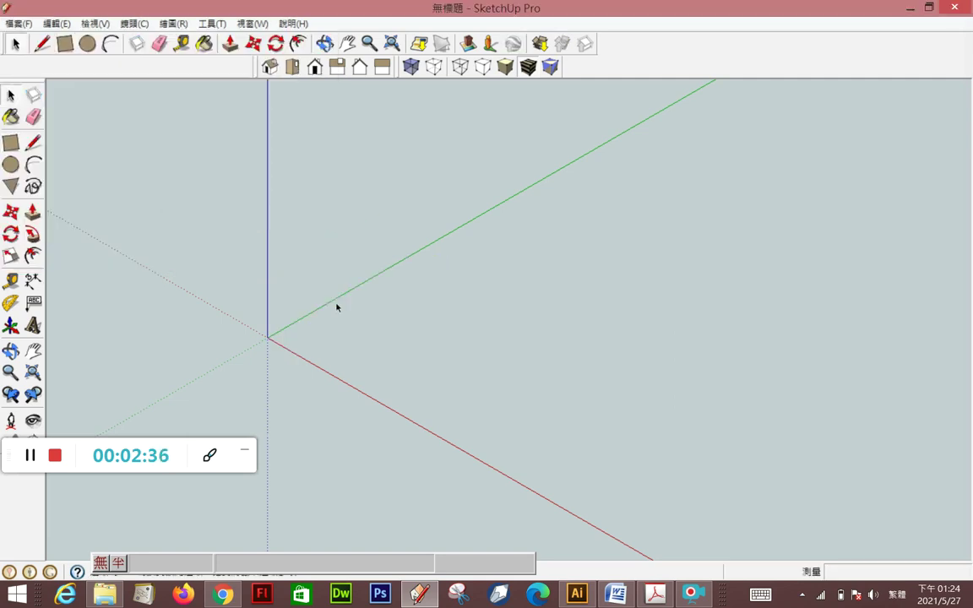
{"action": "left_click", "coordinate": [33, 143]}
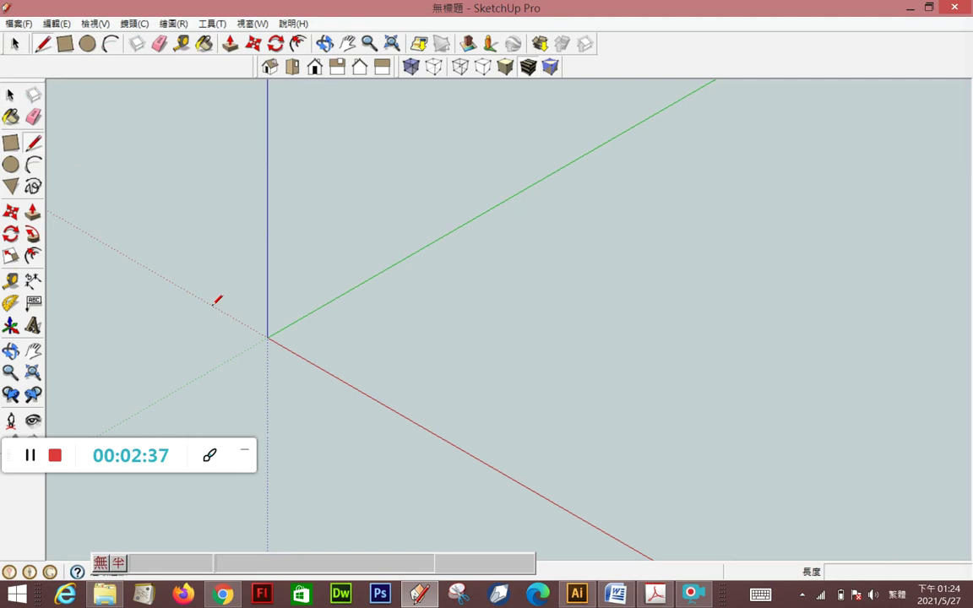
{"action": "left_click", "coordinate": [267, 336]}
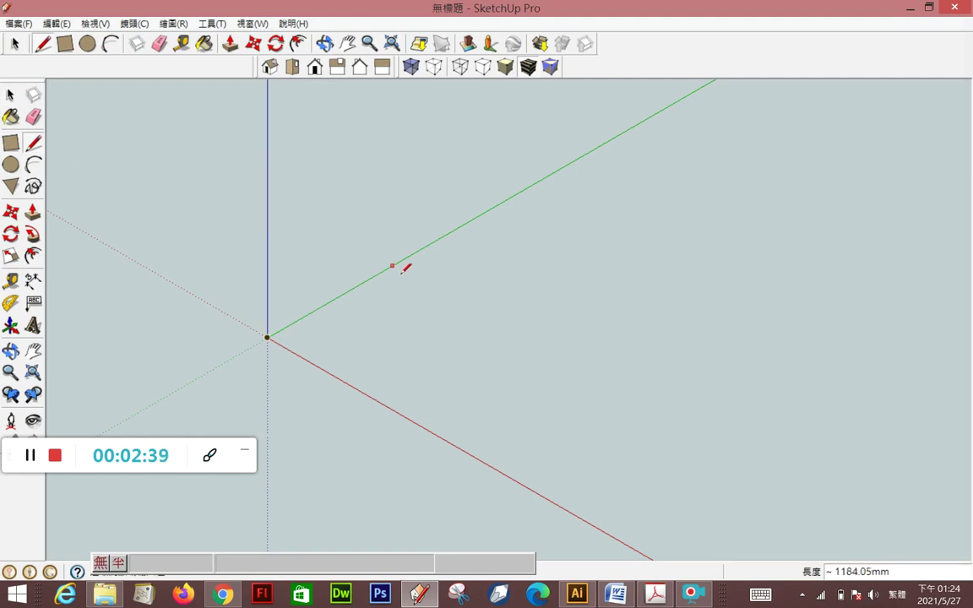
{"action": "left_click", "coordinate": [437, 241]}
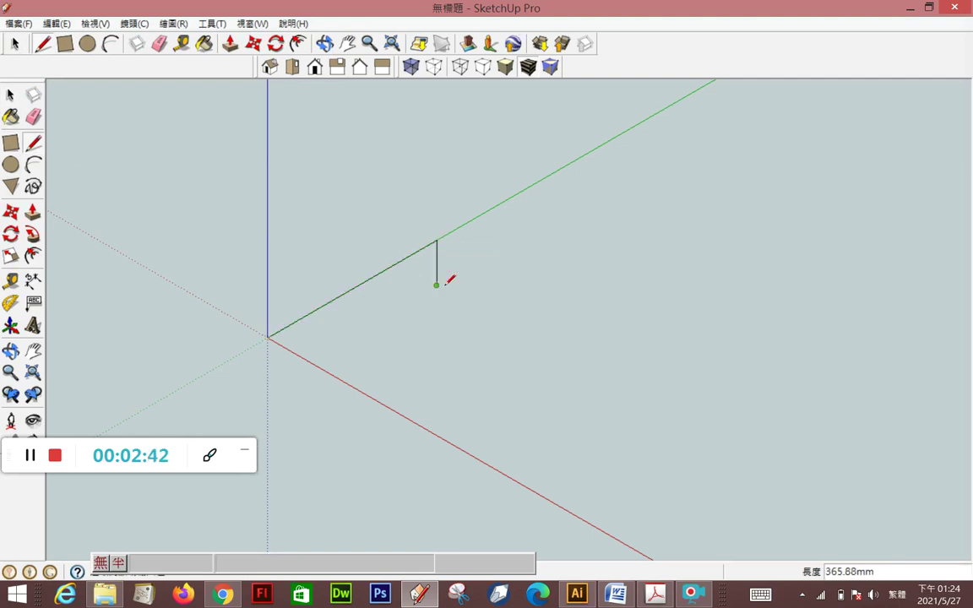
{"action": "key", "text": "ctrl+z"}
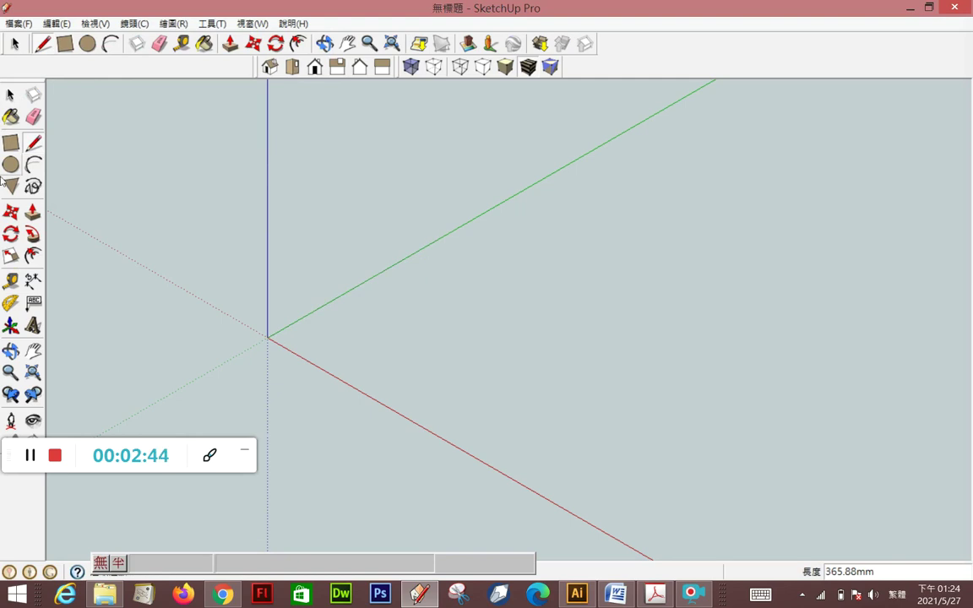
Start a new rectangle at the origin with 18 as its width, checking the reference image
{"action": "left_click", "coordinate": [268, 337]}
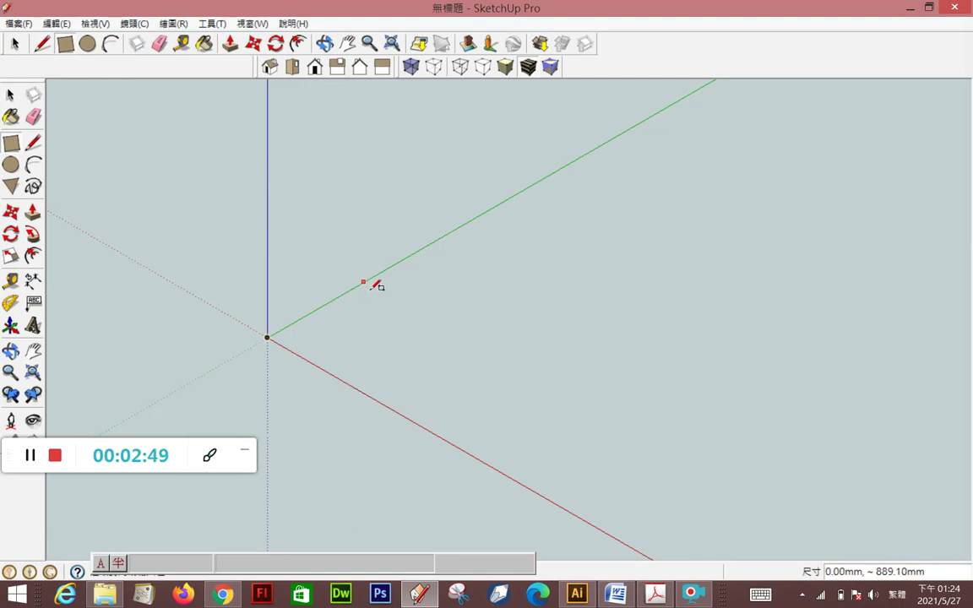
{"action": "type", "text": "18,"}
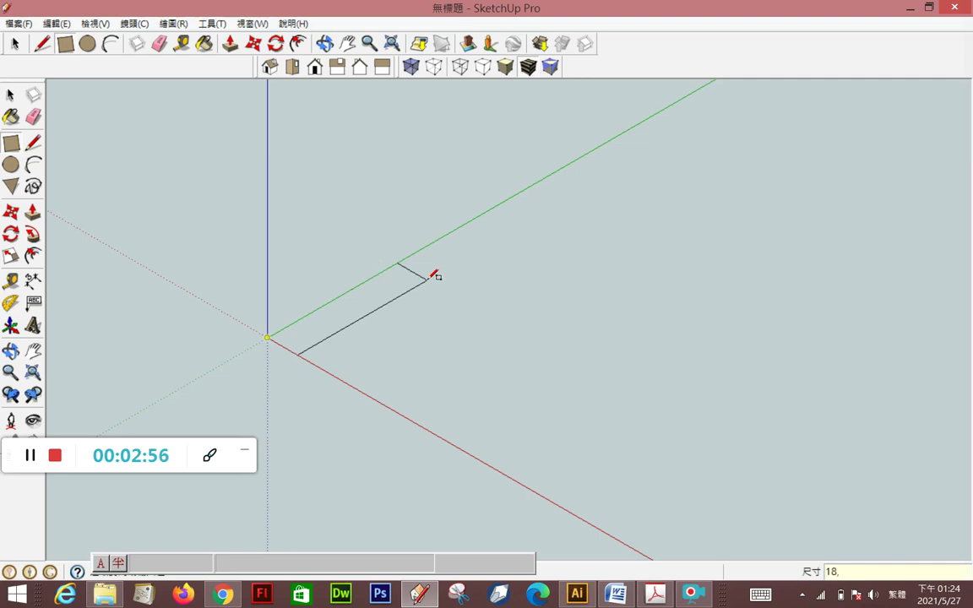
{"action": "key", "text": "alt+Tab"}
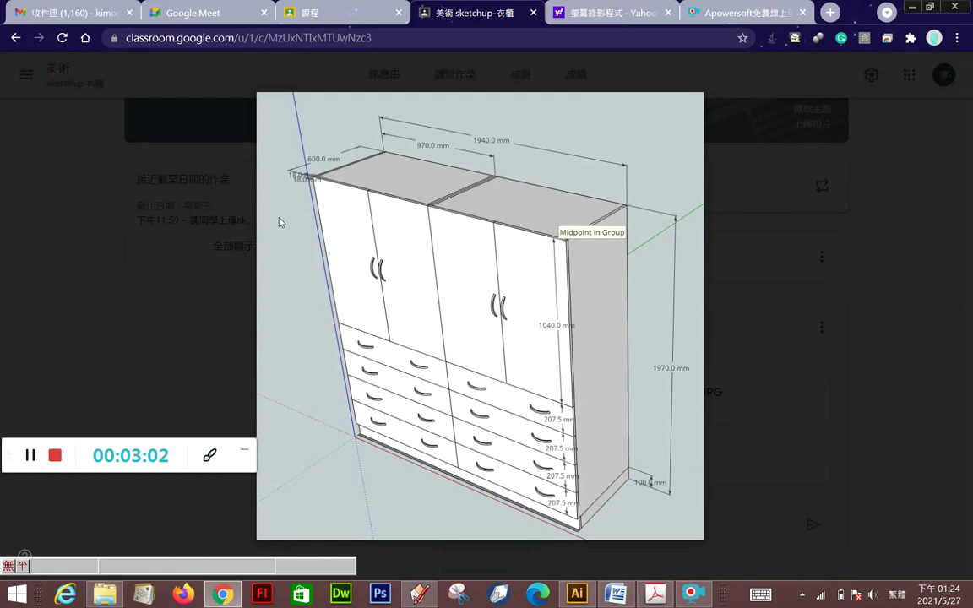
{"action": "key", "text": "alt+Tab"}
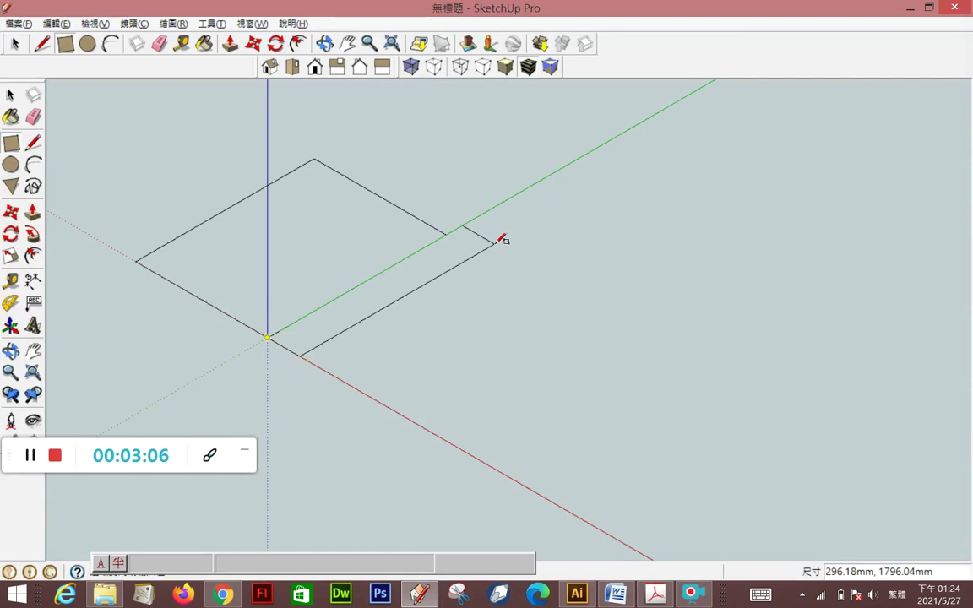
Finish the rectangle as 18 by 600 mm along the green axis
{"action": "type", "text": "18"}
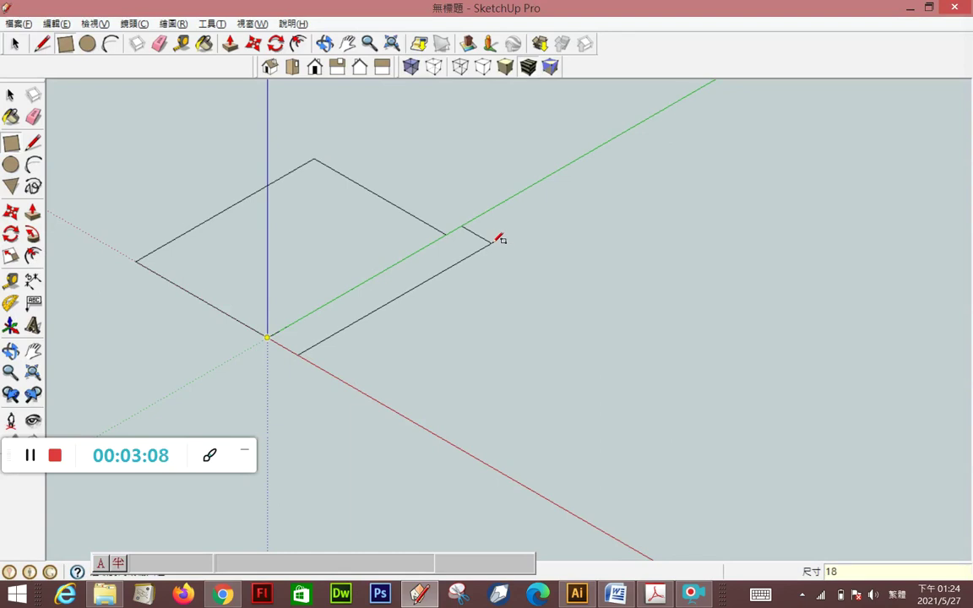
{"action": "type", "text": ",60"}
{"action": "key", "text": "Return"}
{"action": "scroll", "coordinate": [289, 345], "scroll_direction": "up", "scroll_amount": 2}
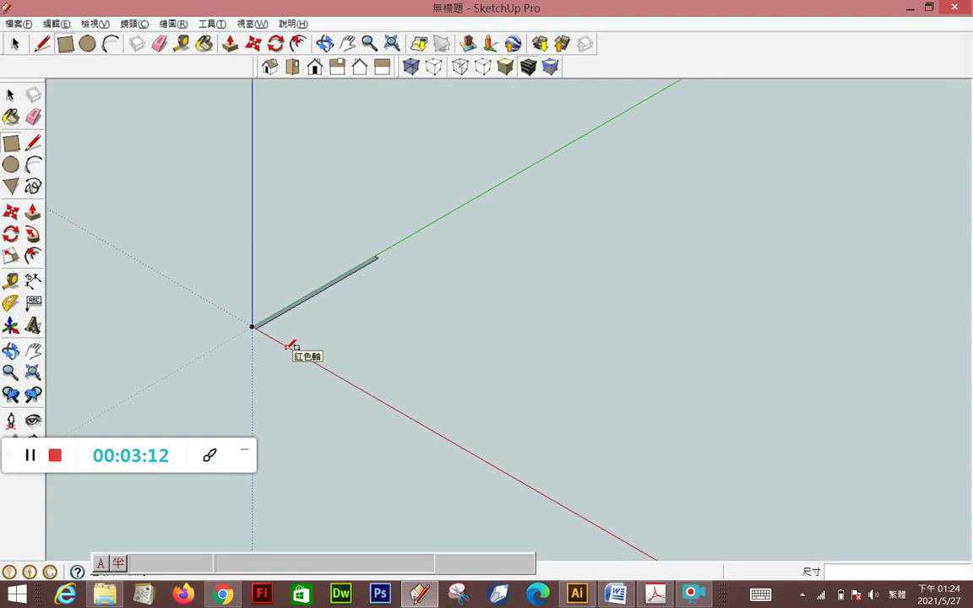
{"action": "scroll", "coordinate": [291, 345], "scroll_direction": "up", "scroll_amount": 2}
{"action": "scroll", "coordinate": [289, 344], "scroll_direction": "down", "scroll_amount": 2}
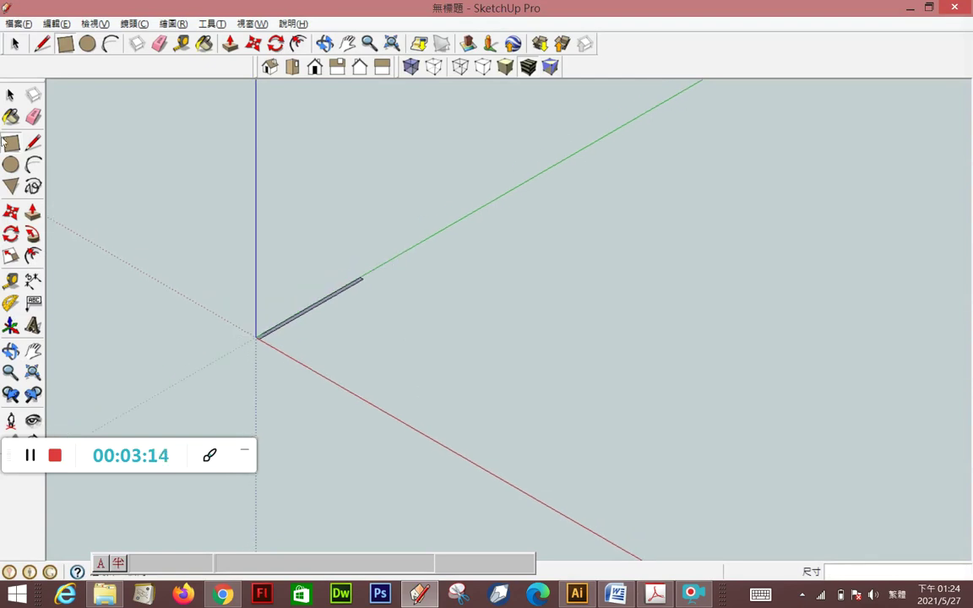
Pick Push/Pull and check the wardrobe dimensions in the browser image
{"action": "left_click", "coordinate": [33, 213]}
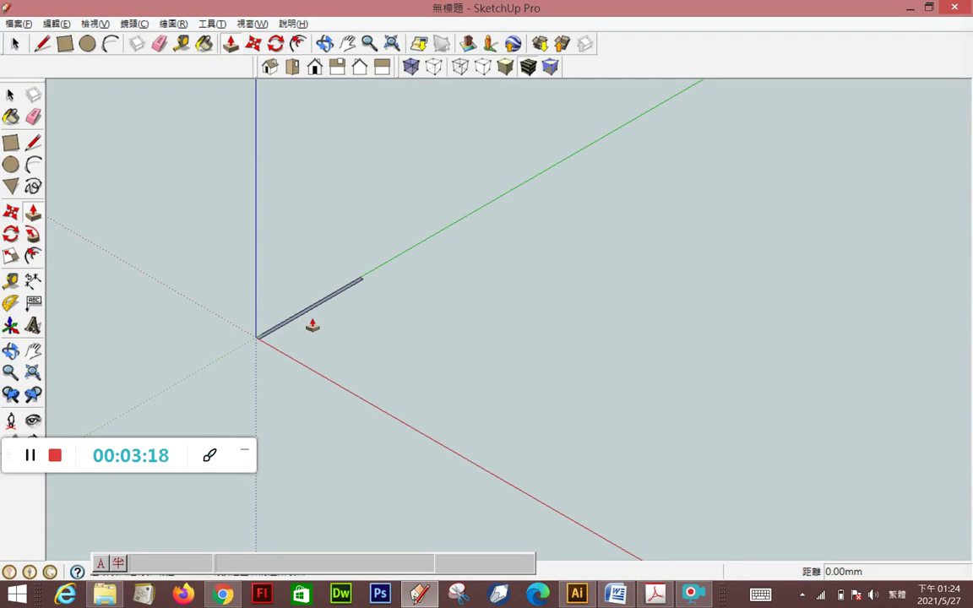
{"action": "key", "text": "alt+Tab"}
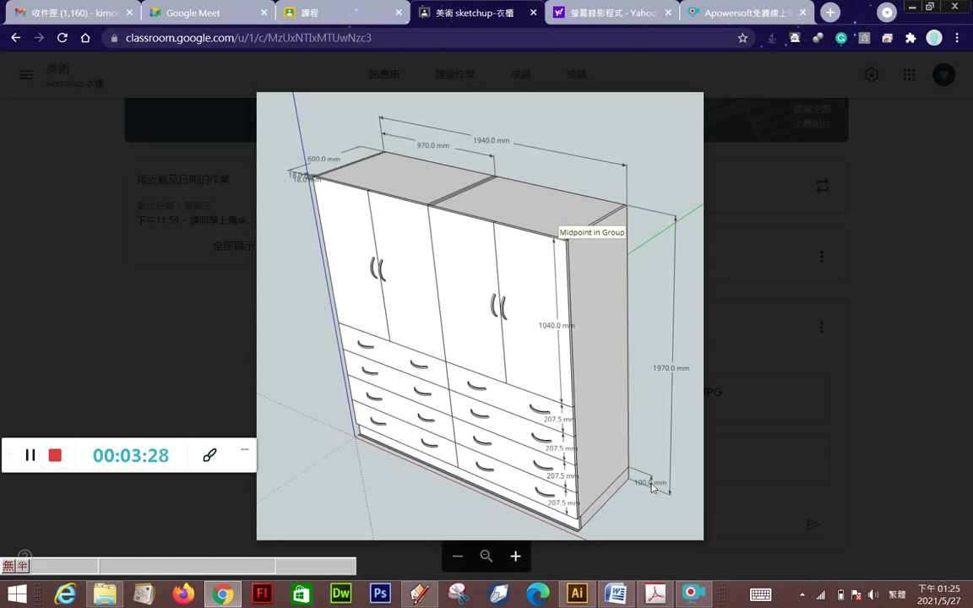
{"action": "key", "text": "alt+Tab"}
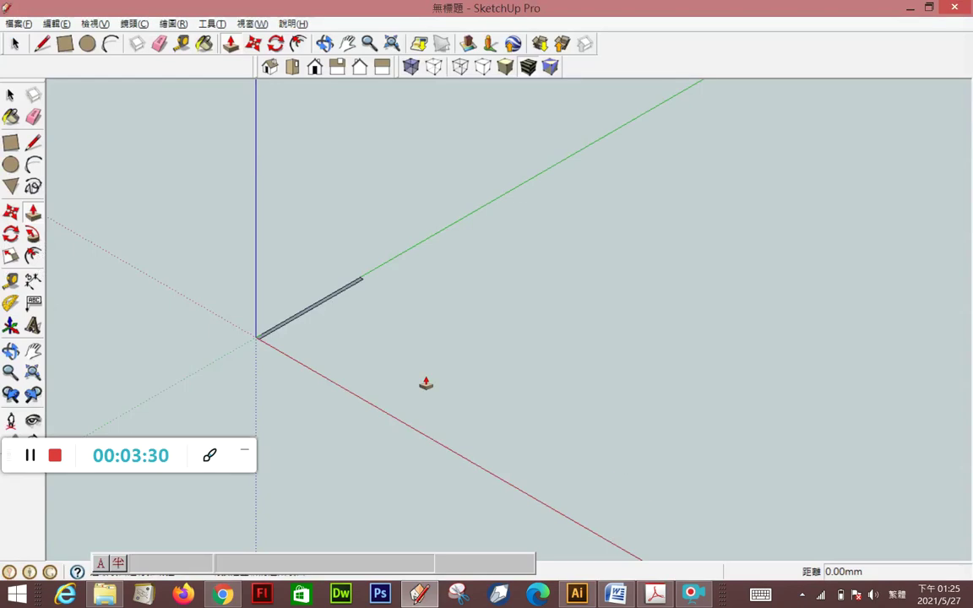
Push/Pull the 18 mm strip up 1870 mm into a tall side panel
{"action": "left_click", "coordinate": [330, 305]}
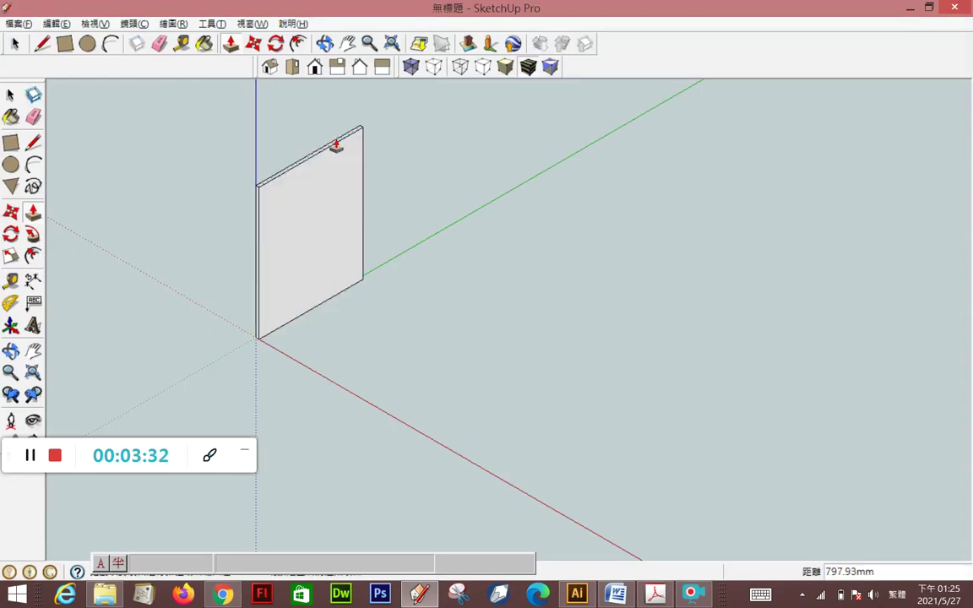
{"action": "type", "text": "187"}
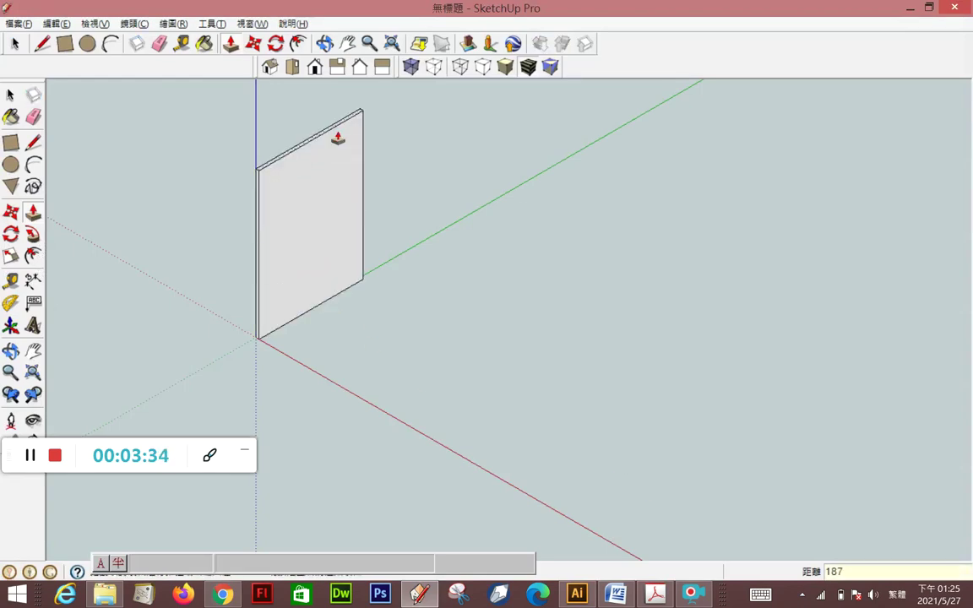
{"action": "key", "text": "Return"}
{"action": "scroll", "coordinate": [337, 449], "scroll_direction": "down", "scroll_amount": 2}
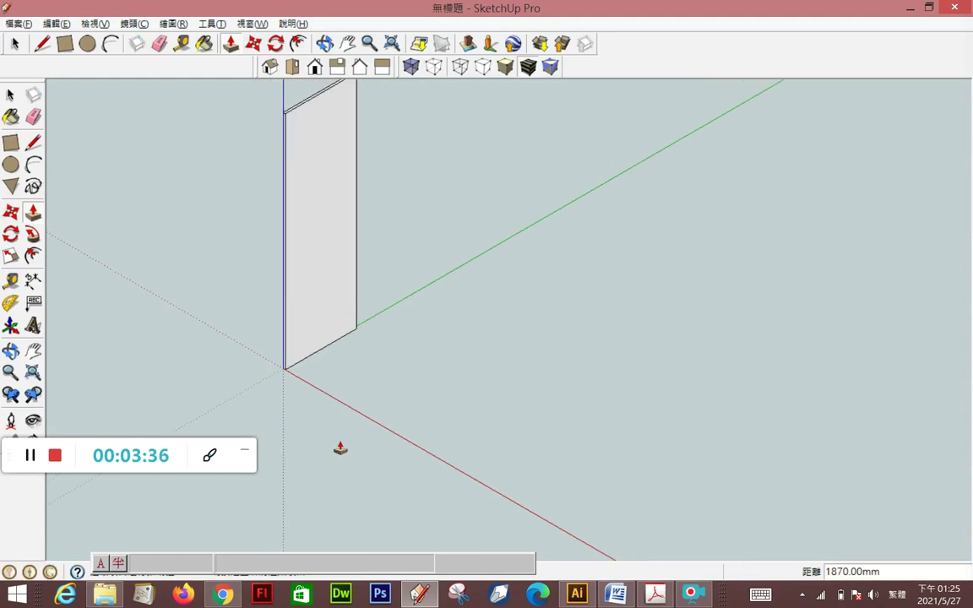
{"action": "scroll", "coordinate": [332, 422], "scroll_direction": "down", "scroll_amount": 2}
{"action": "scroll", "coordinate": [376, 285], "scroll_direction": "up", "scroll_amount": 2}
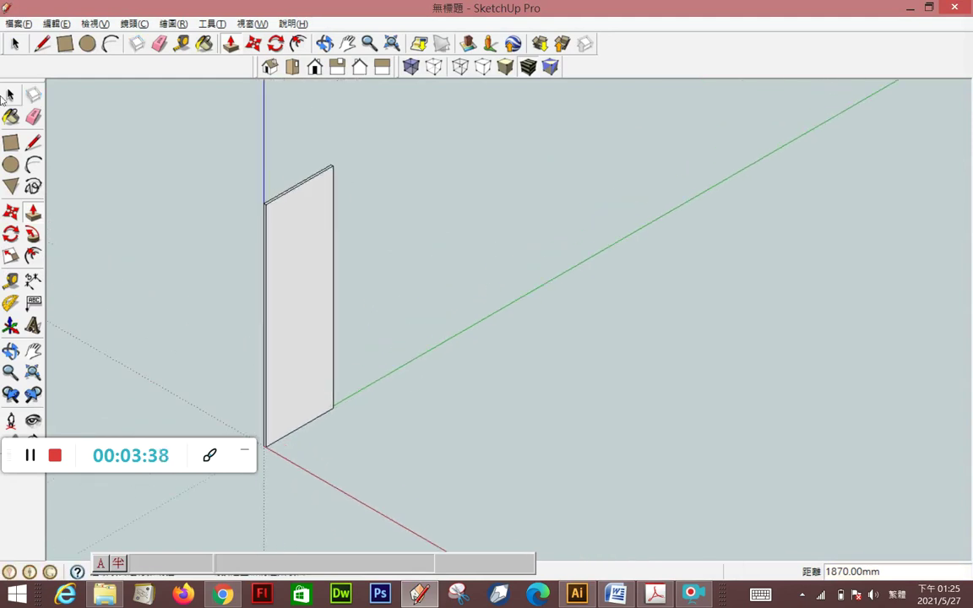
Select the whole side panel and make it a component
{"action": "left_click", "coordinate": [10, 94]}
{"action": "left_click", "coordinate": [289, 243]}
{"action": "double_click", "coordinate": [290, 244]}
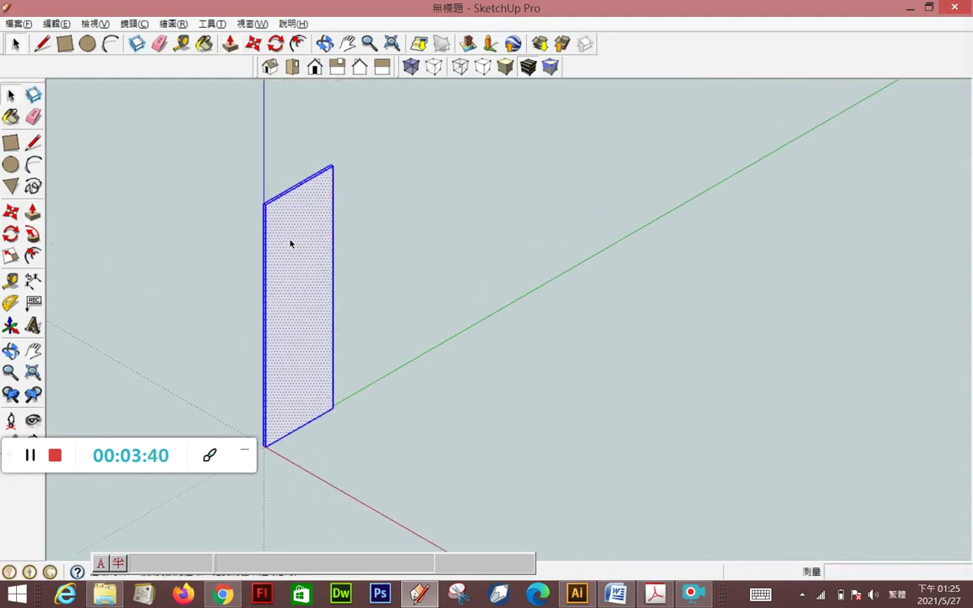
{"action": "right_click", "coordinate": [291, 243]}
{"action": "left_click", "coordinate": [350, 350]}
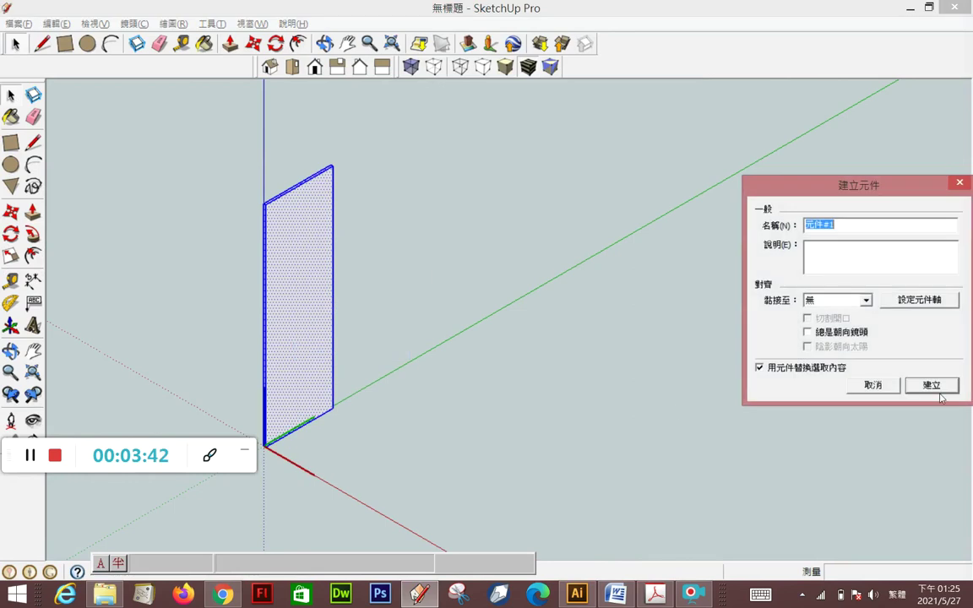
{"action": "left_click", "coordinate": [931, 384]}
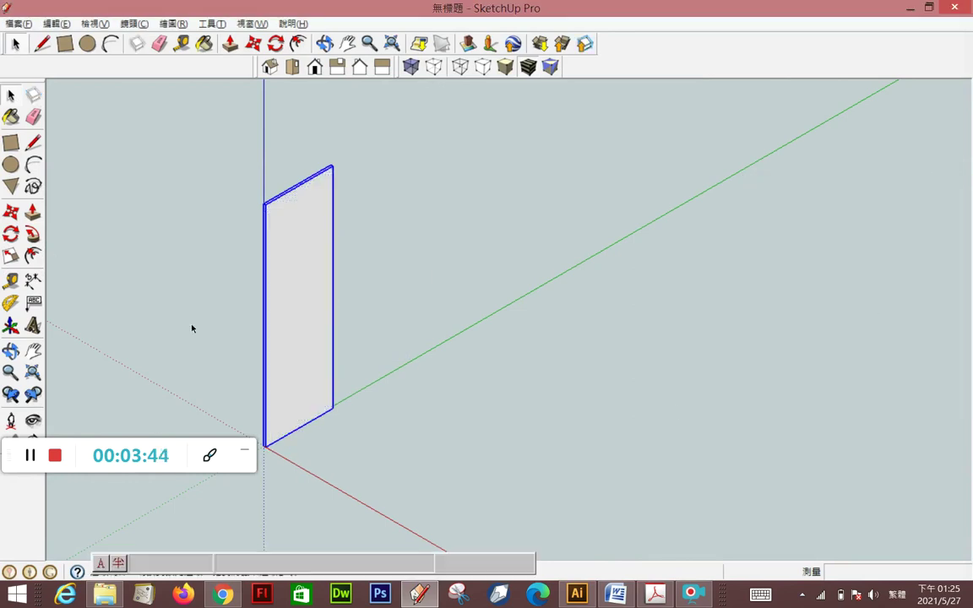
{"action": "left_click", "coordinate": [10, 212]}
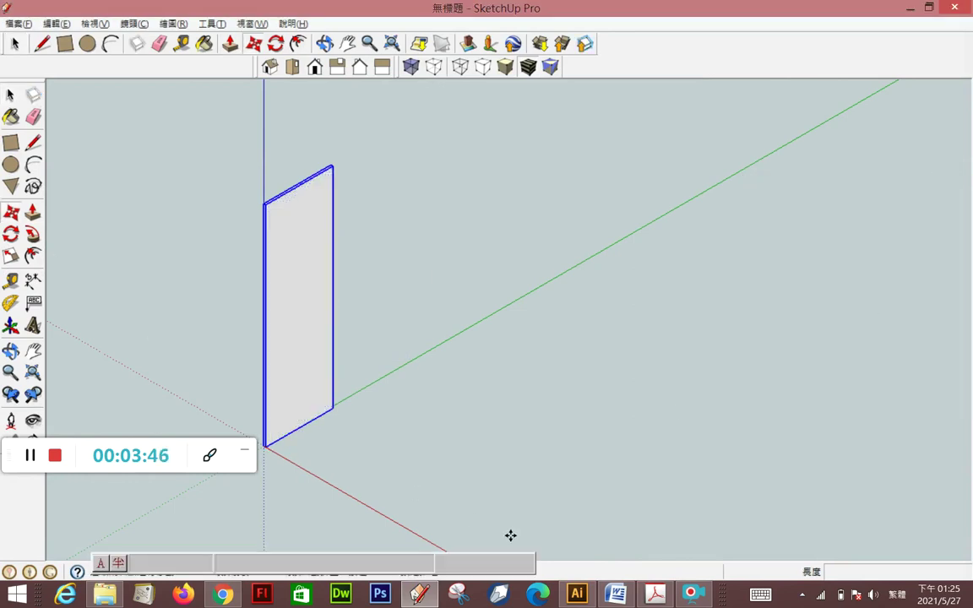
{"action": "key", "text": "alt+Tab"}
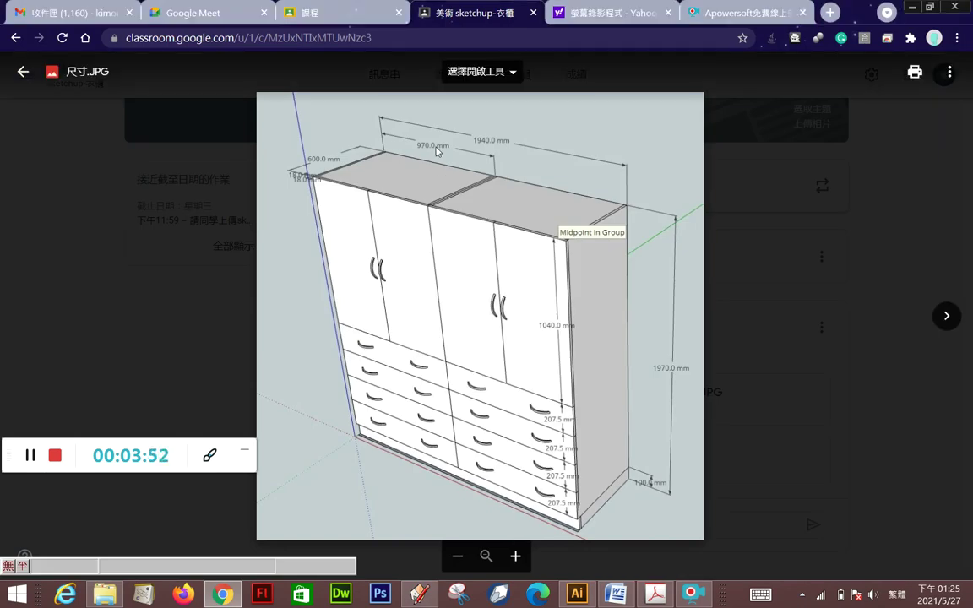
{"action": "key", "text": "alt+Tab"}
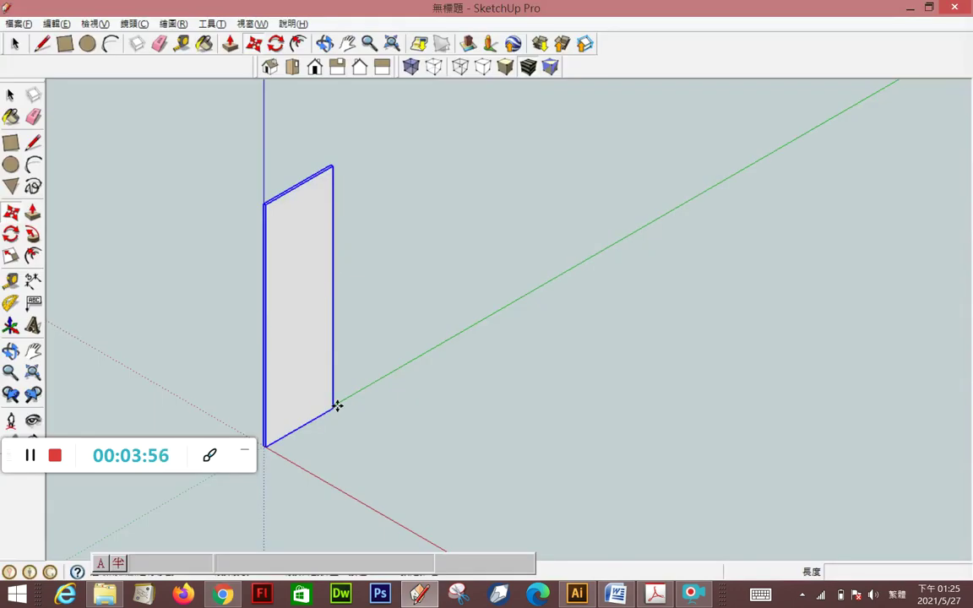
Copy the side panel from its top corner 970 mm along the red axis
{"action": "scroll", "coordinate": [332, 161], "scroll_direction": "up", "scroll_amount": 2}
{"action": "scroll", "coordinate": [333, 161], "scroll_direction": "up", "scroll_amount": 1}
{"action": "scroll", "coordinate": [334, 199], "scroll_direction": "up", "scroll_amount": 1}
{"action": "left_click", "coordinate": [335, 127]}
{"action": "scroll", "coordinate": [456, 208], "scroll_direction": "down", "scroll_amount": 1}
{"action": "scroll", "coordinate": [439, 192], "scroll_direction": "down", "scroll_amount": 2}
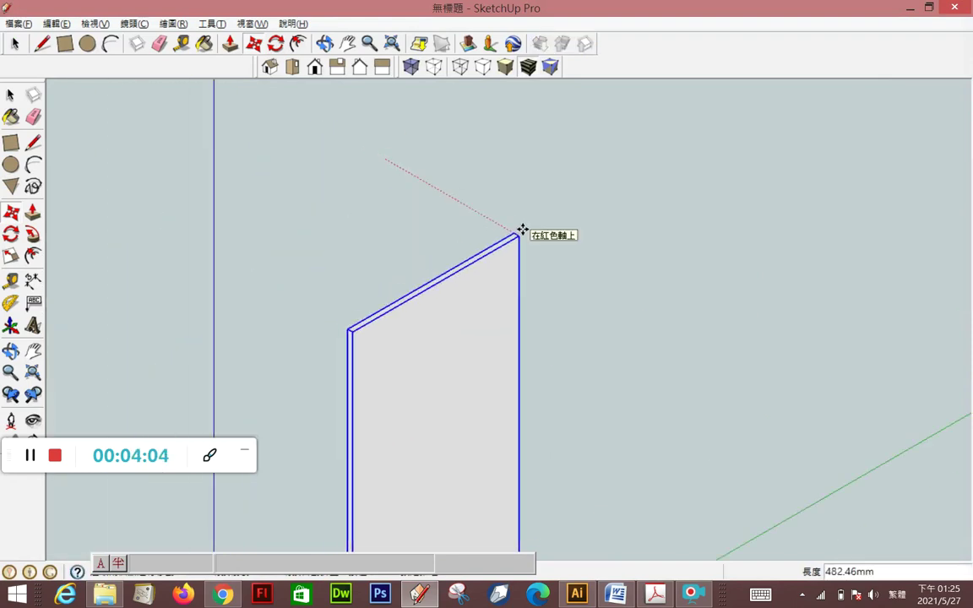
{"action": "key", "text": "ctrl"}
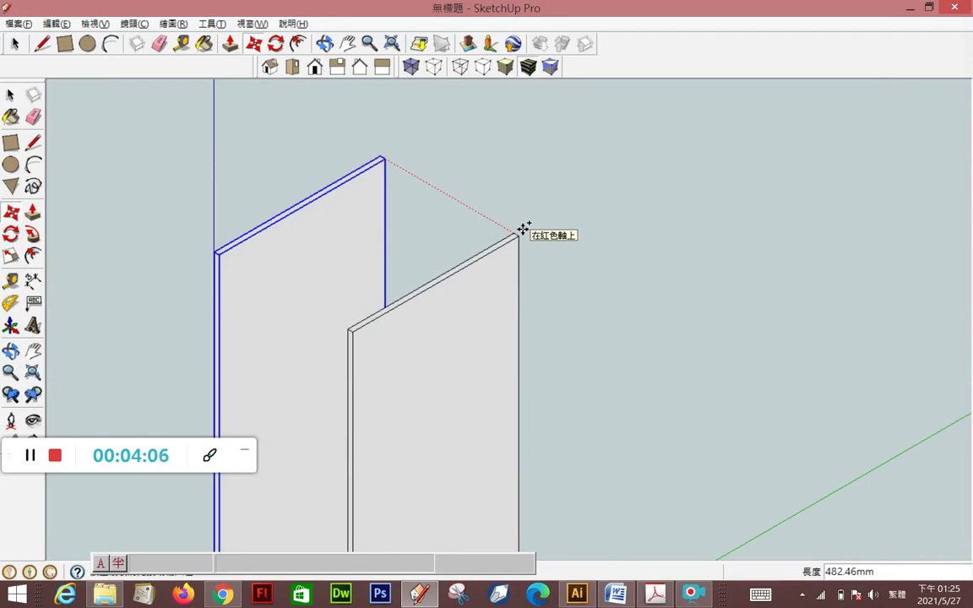
{"action": "scroll", "coordinate": [524, 228], "scroll_direction": "down", "scroll_amount": 2}
{"action": "scroll", "coordinate": [446, 166], "scroll_direction": "down", "scroll_amount": 1}
{"action": "scroll", "coordinate": [460, 179], "scroll_direction": "down", "scroll_amount": 1}
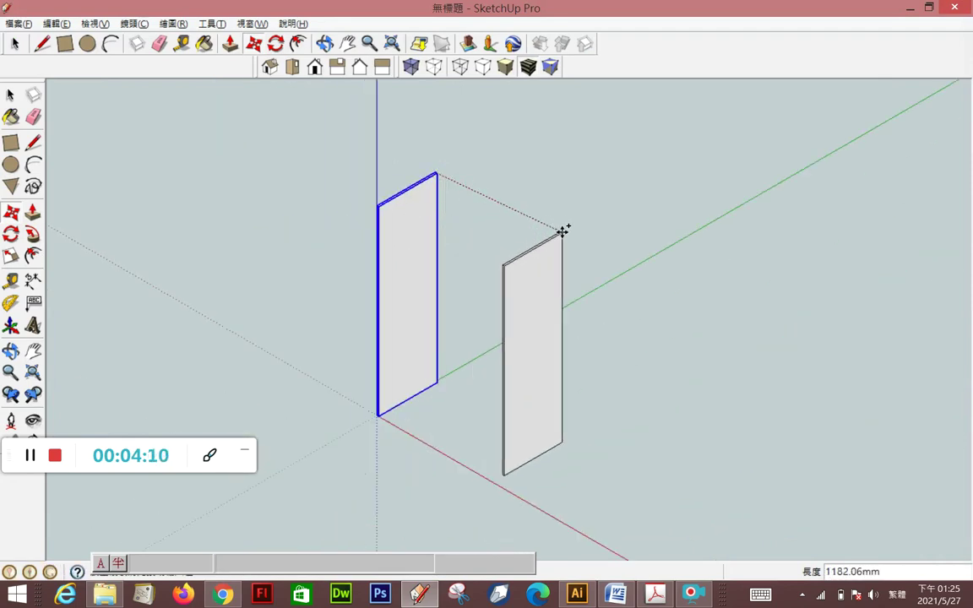
{"action": "type", "text": "970"}
{"action": "key", "text": "Return"}
{"action": "scroll", "coordinate": [502, 138], "scroll_direction": "up", "scroll_amount": 2}
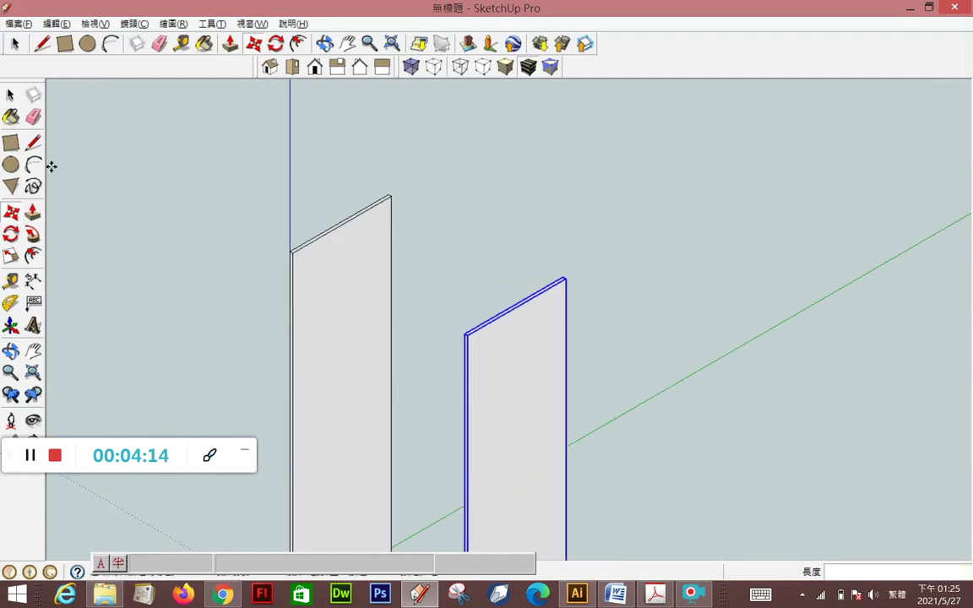
{"action": "key", "text": "space"}
{"action": "left_click", "coordinate": [435, 253]}
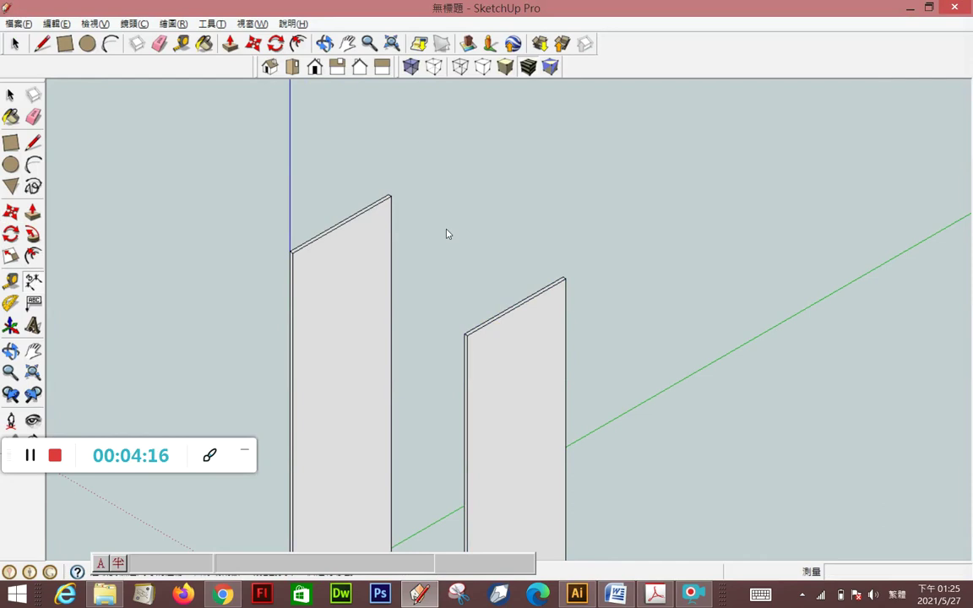
Abandon a trial dimension and undo to remove the right side panel
{"action": "scroll", "coordinate": [390, 196], "scroll_direction": "up", "scroll_amount": 2}
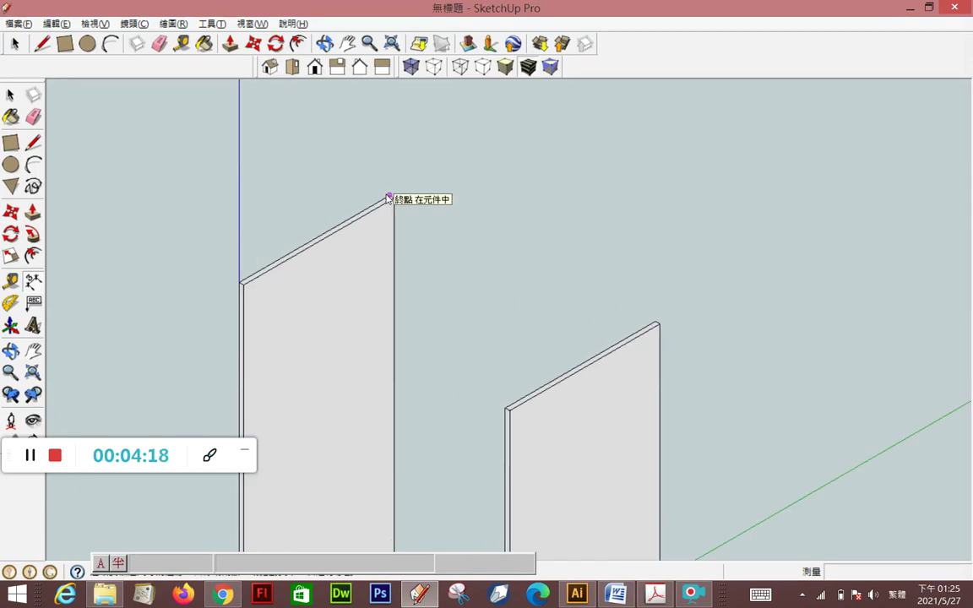
{"action": "left_click", "coordinate": [388, 197]}
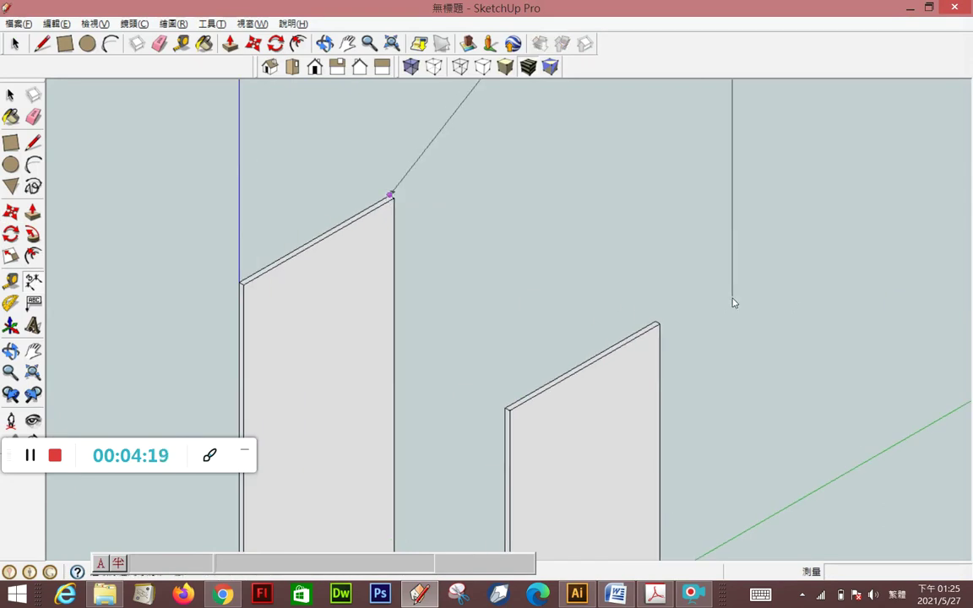
{"action": "left_click", "coordinate": [658, 325]}
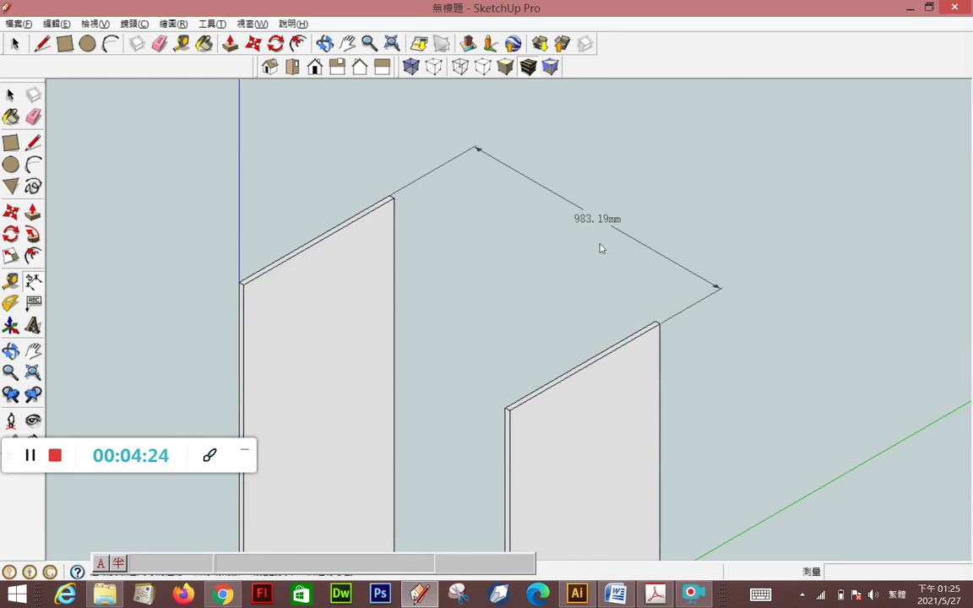
{"action": "key", "text": "Escape"}
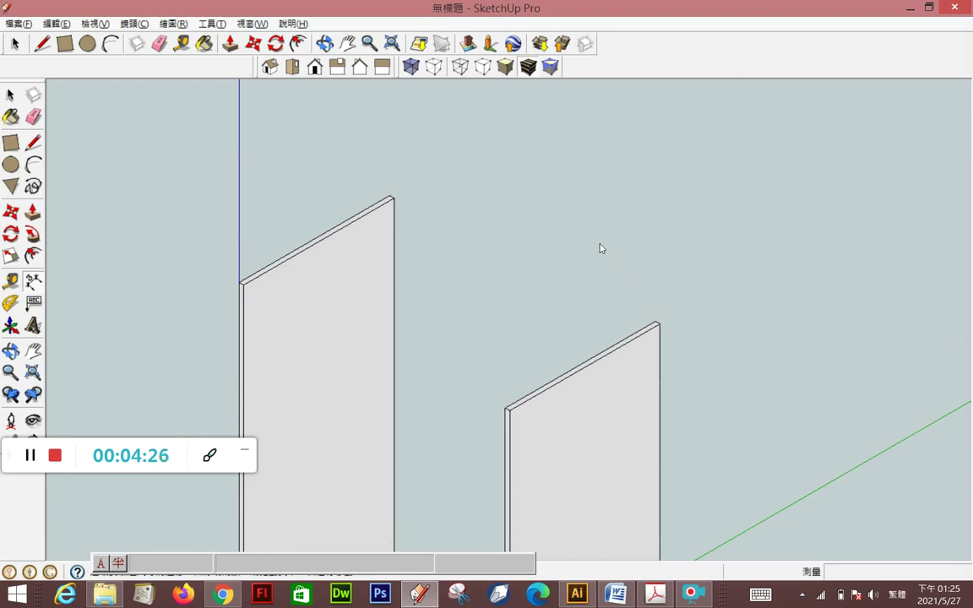
{"action": "key", "text": "ctrl+z"}
Move-copy the left panel 970 along the red axis
{"action": "key", "text": "m"}
{"action": "left_click", "coordinate": [394, 199]}
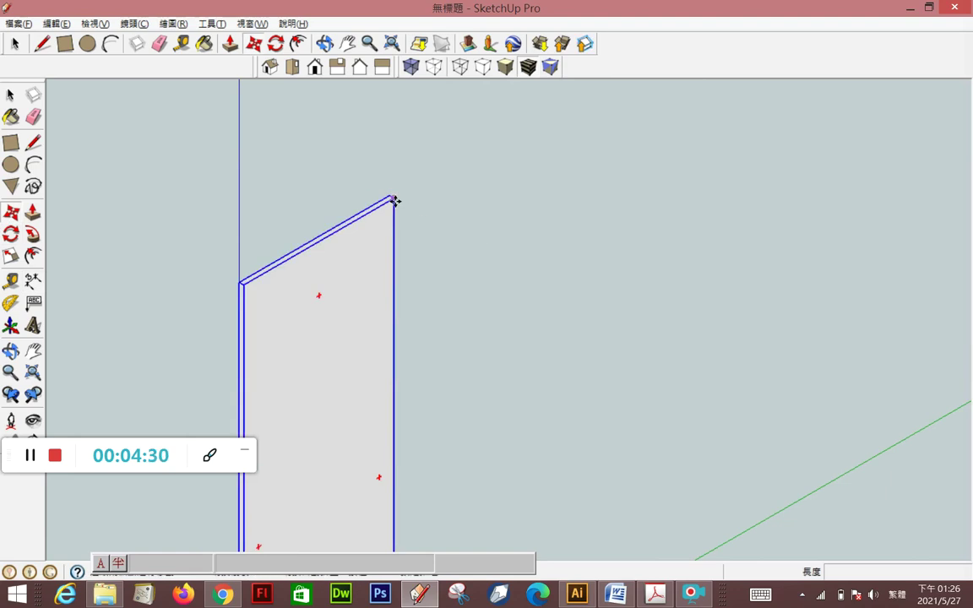
{"action": "key", "text": "ctrl"}
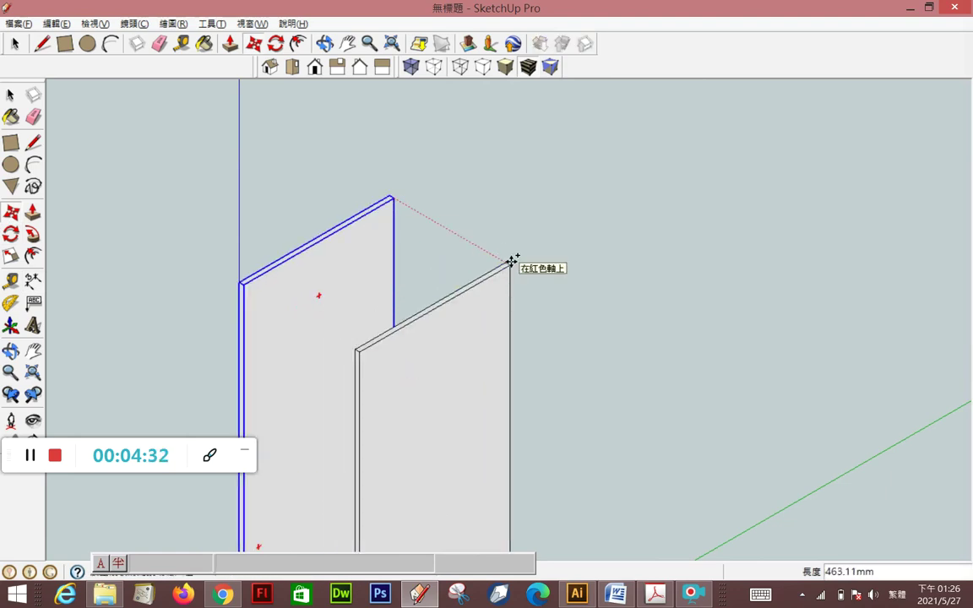
{"action": "type", "text": "970"}
{"action": "key", "text": "Return"}
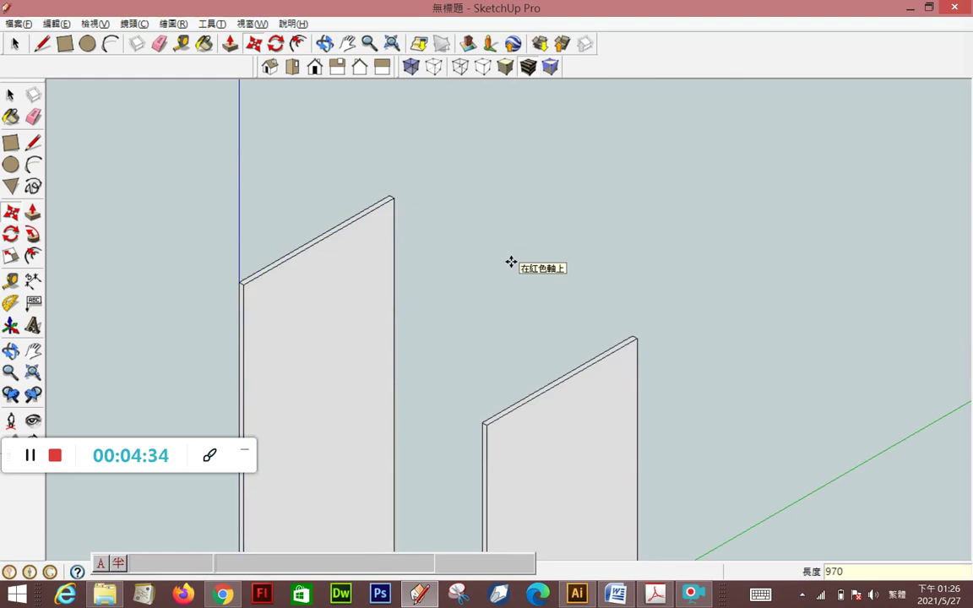
{"action": "key", "text": "space"}
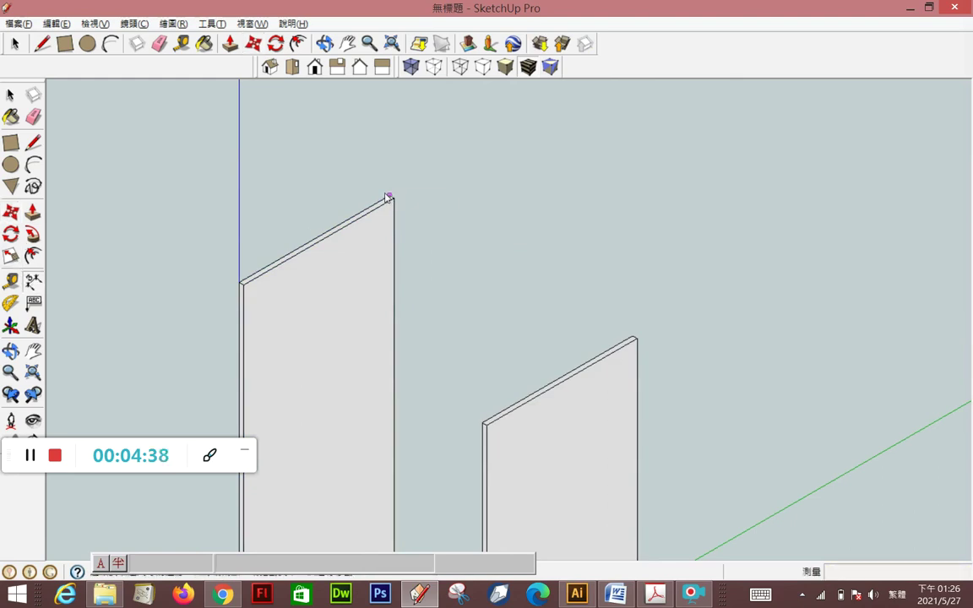
Add a dimension between the two panel tops, offset above the panels
{"action": "key", "text": "t"}
{"action": "left_click", "coordinate": [389, 196]}
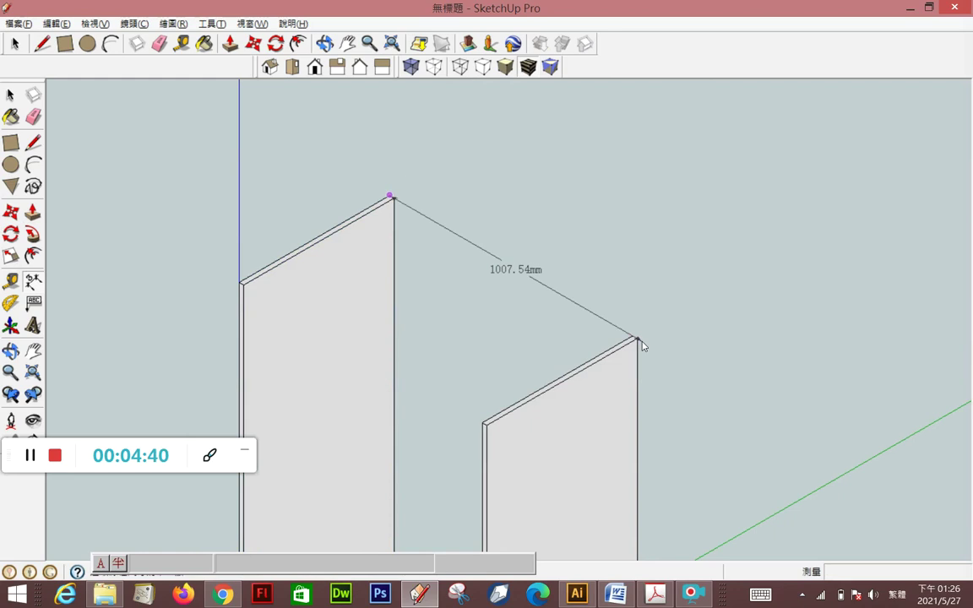
{"action": "left_click", "coordinate": [636, 339]}
{"action": "left_click", "coordinate": [688, 322]}
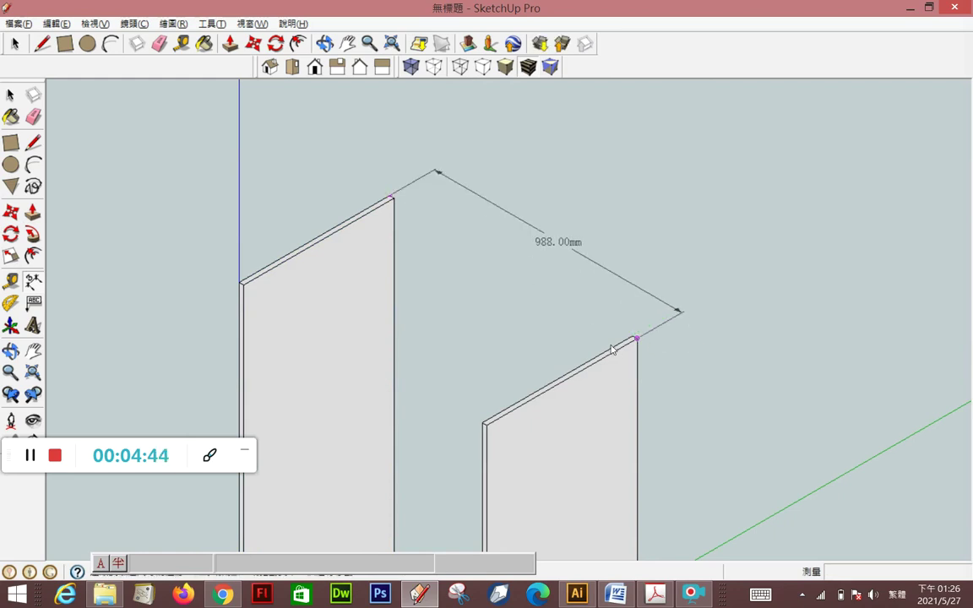
Shift the right panel 18 mm so the dimension reads 970.00mm
{"action": "left_click", "coordinate": [11, 212]}
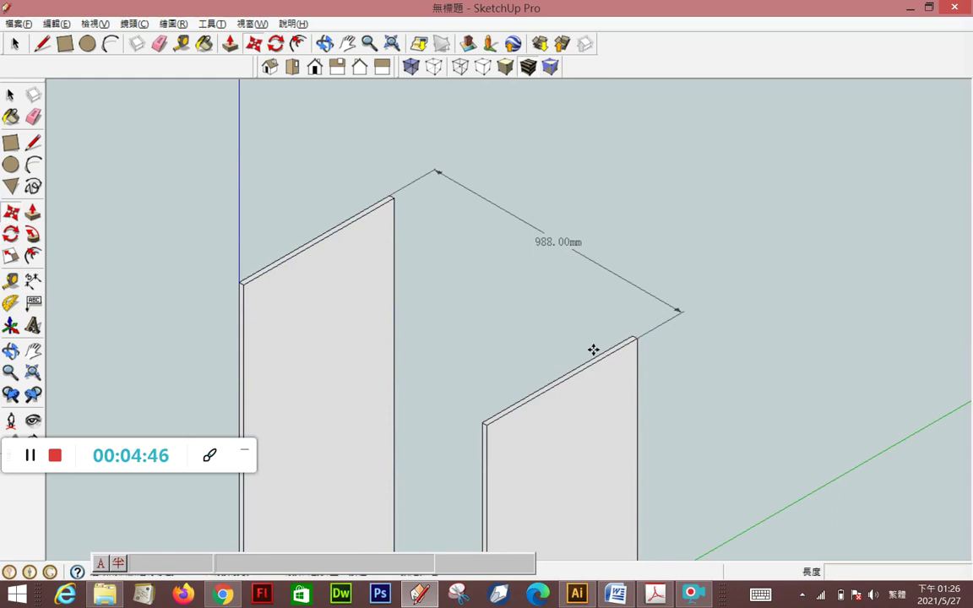
{"action": "left_click", "coordinate": [627, 347]}
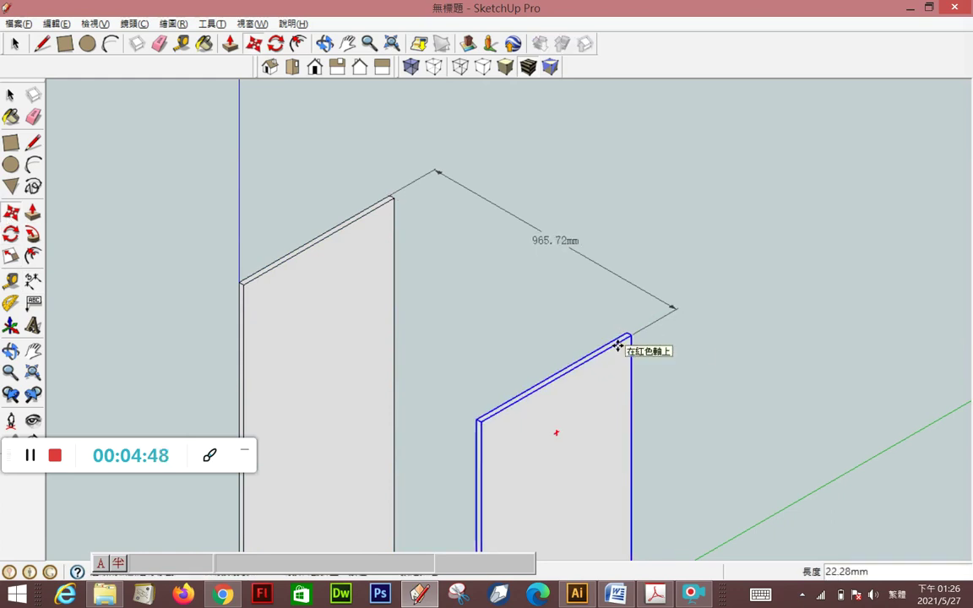
{"action": "type", "text": "1"}
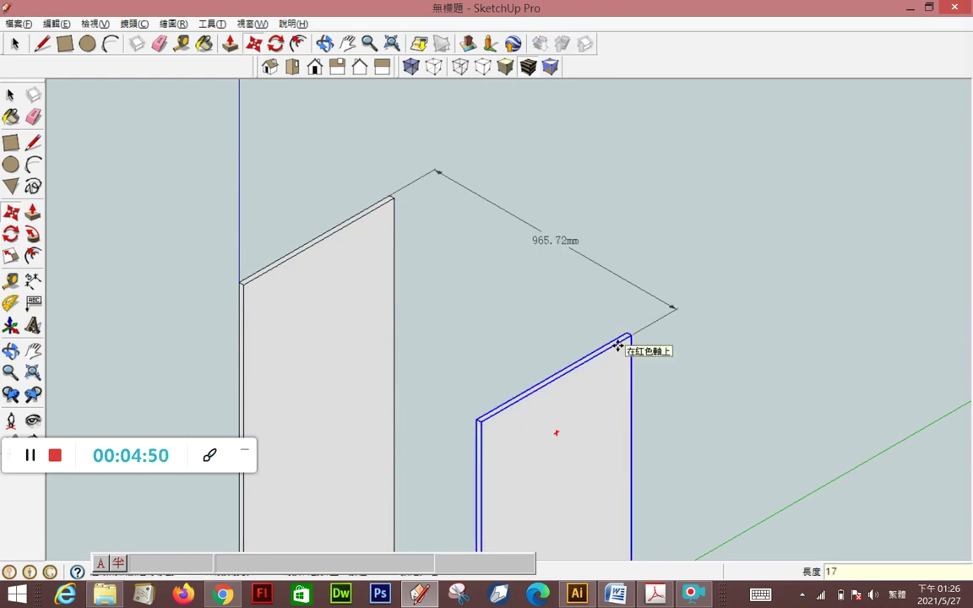
{"action": "type", "text": "8"}
{"action": "key", "text": "Return"}
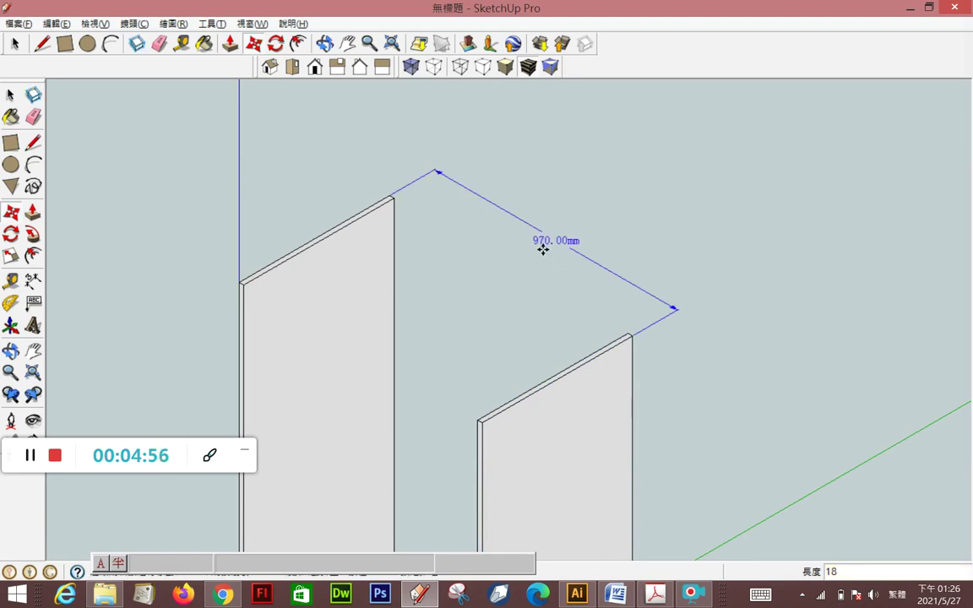
{"action": "left_click", "coordinate": [11, 95]}
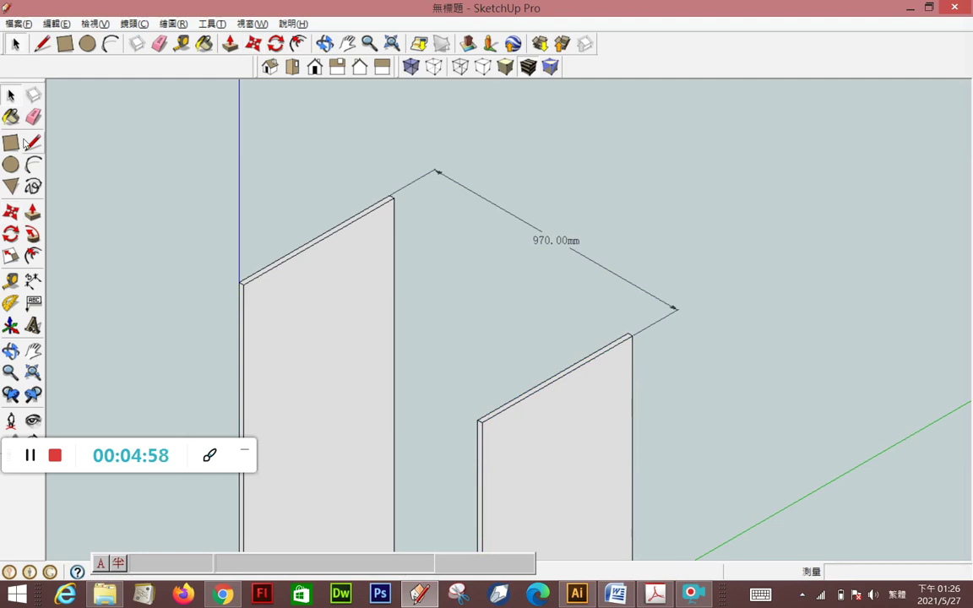
{"action": "left_click", "coordinate": [11, 143]}
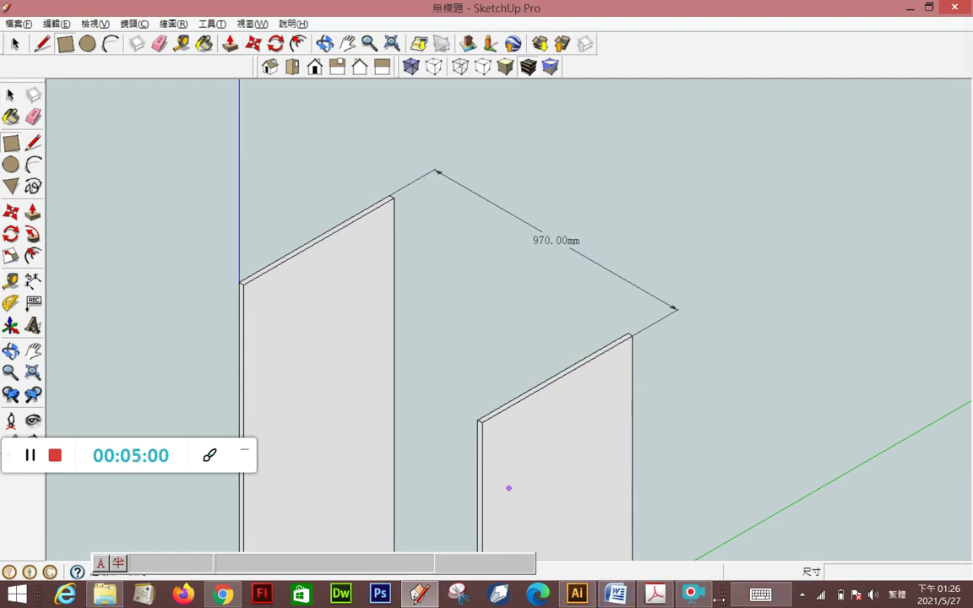
{"action": "key", "text": "alt+Tab"}
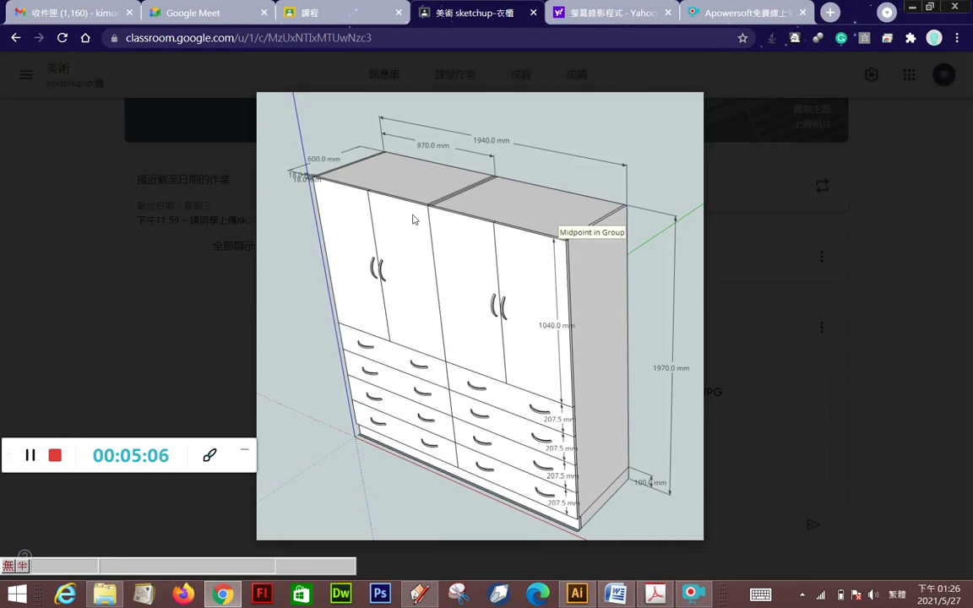
{"action": "scroll", "coordinate": [426, 206], "scroll_direction": "up", "scroll_amount": 2}
{"action": "scroll", "coordinate": [434, 198], "scroll_direction": "up", "scroll_amount": 3}
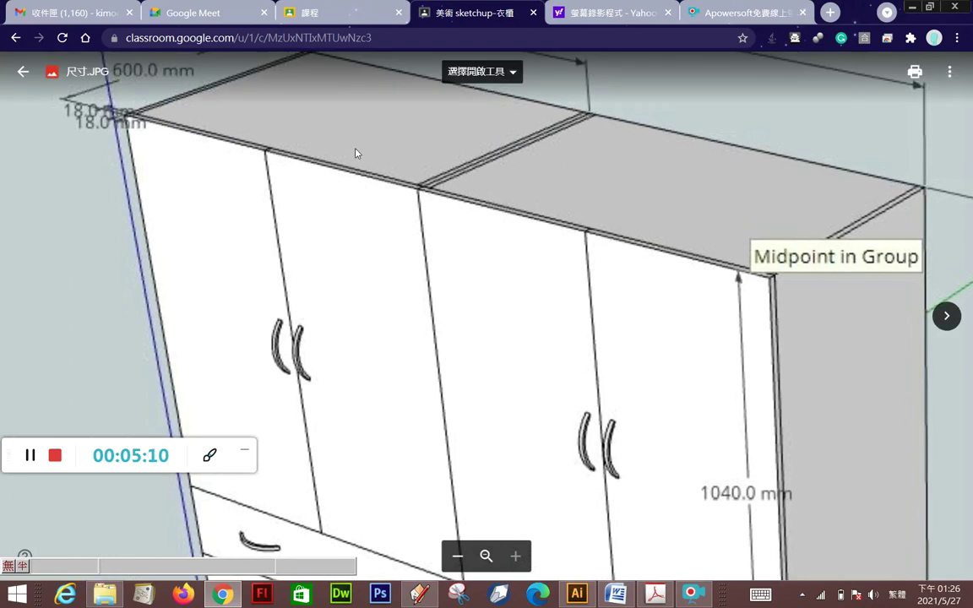
{"action": "key", "text": "alt+Tab"}
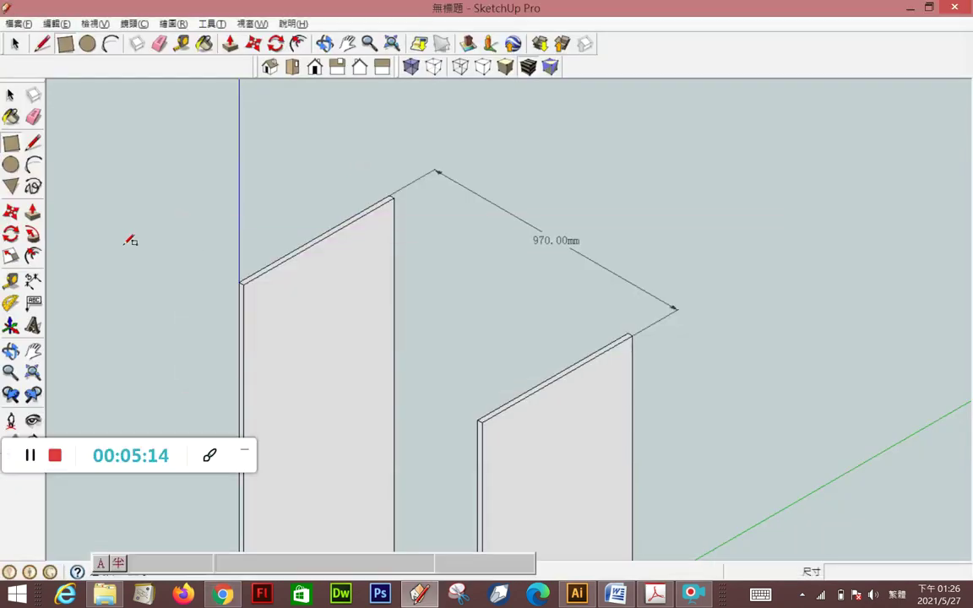
Draw a rectangle from the left panel's top corner to the right panel's corner
{"action": "left_click", "coordinate": [244, 282]}
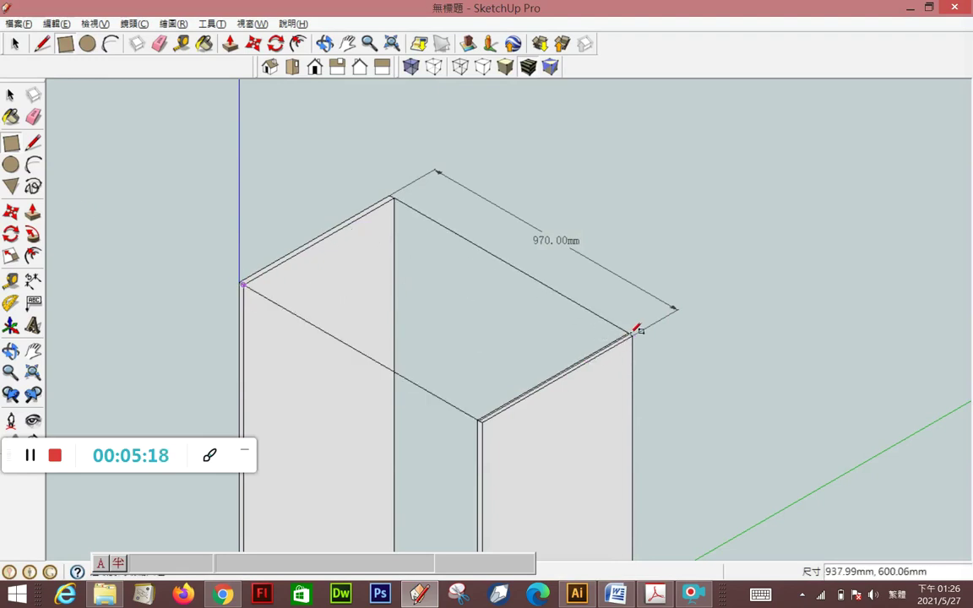
{"action": "scroll", "coordinate": [632, 331], "scroll_direction": "up", "scroll_amount": 1}
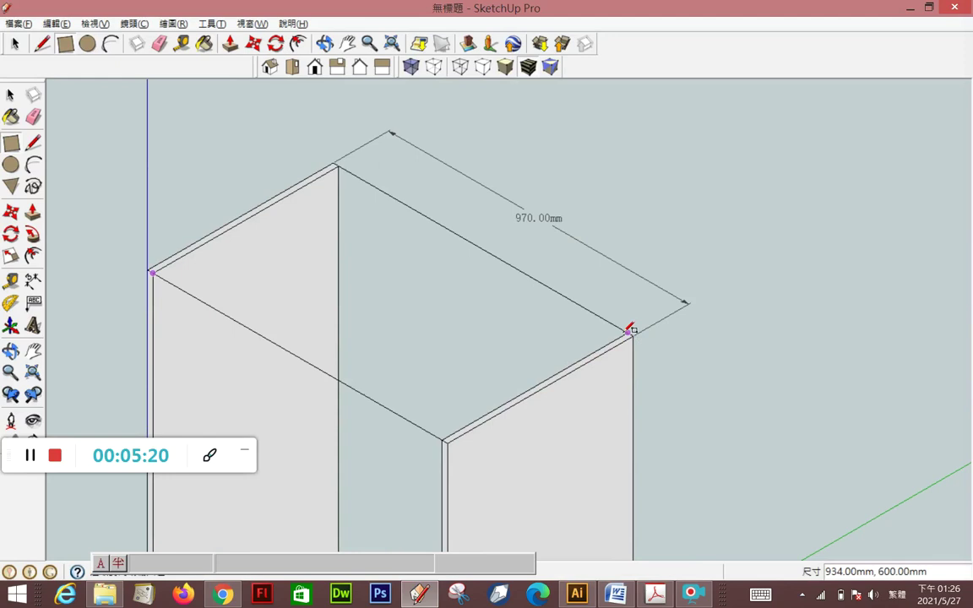
{"action": "left_click", "coordinate": [628, 331]}
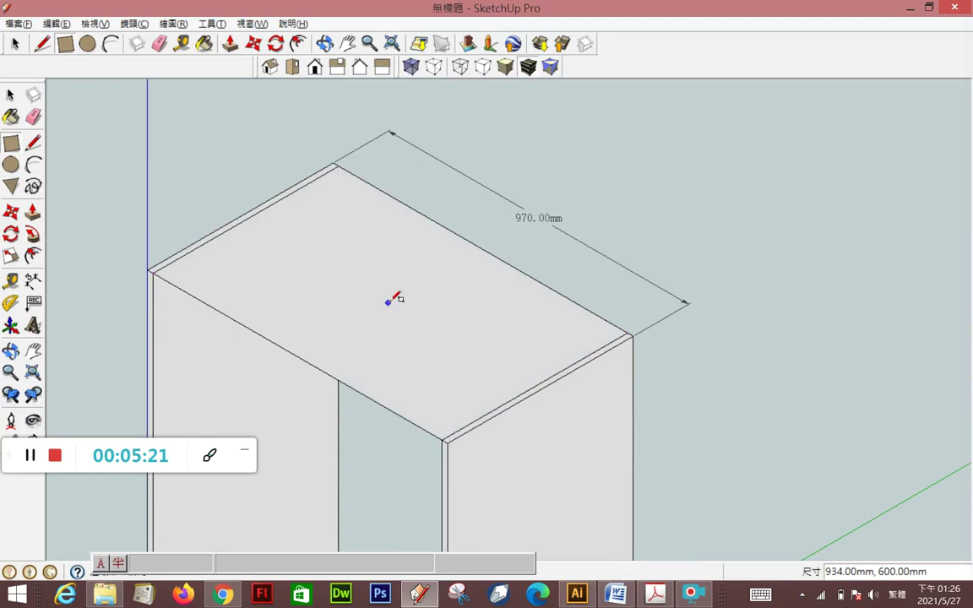
Push/Pull the new top face up 18 mm into the top board
{"action": "left_click", "coordinate": [29, 213]}
{"action": "left_click", "coordinate": [220, 311]}
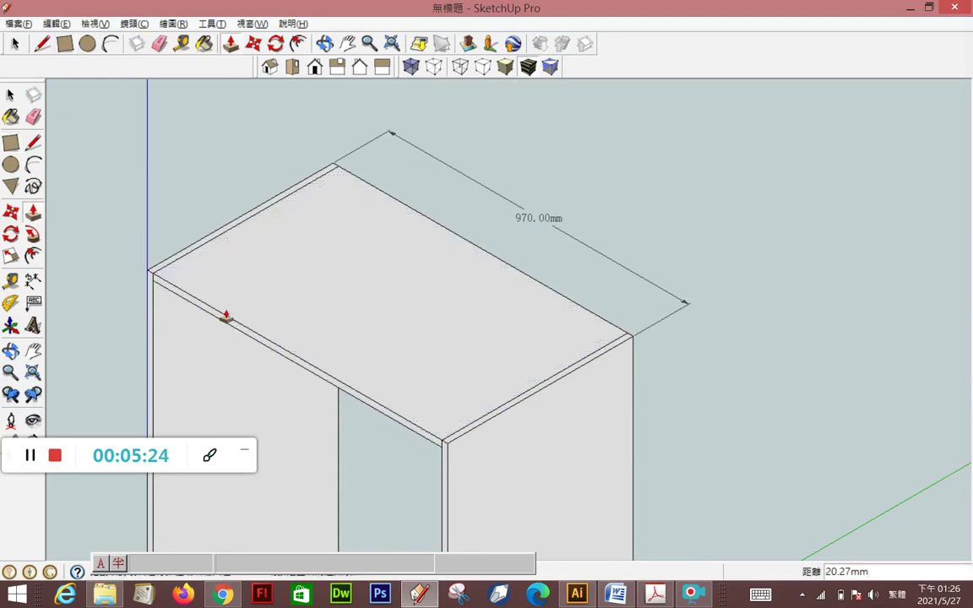
{"action": "type", "text": "1"}
{"action": "key", "text": "Return"}
{"action": "scroll", "coordinate": [490, 251], "scroll_direction": "down", "scroll_amount": 2}
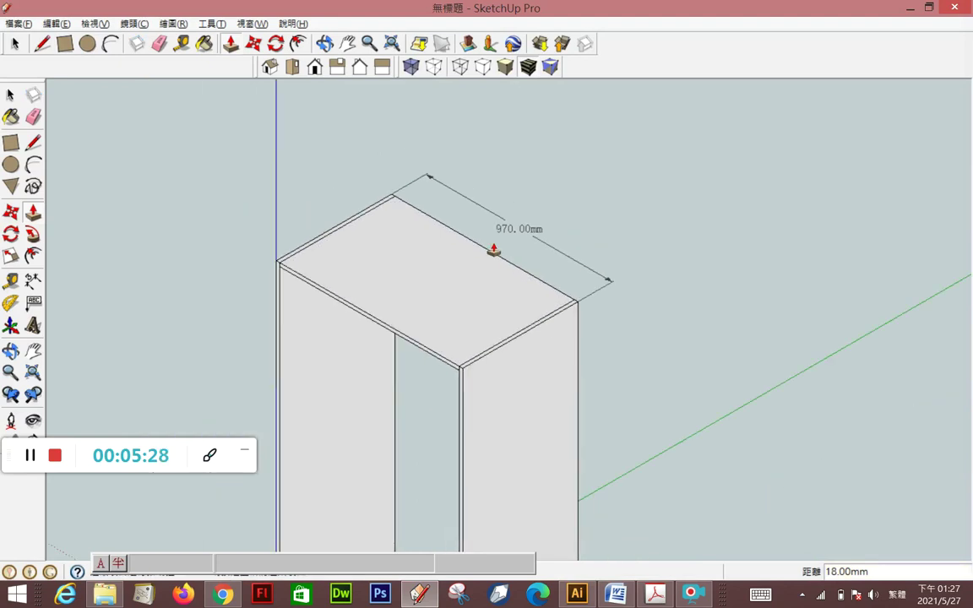
{"action": "scroll", "coordinate": [479, 218], "scroll_direction": "down", "scroll_amount": 1}
{"action": "scroll", "coordinate": [430, 407], "scroll_direction": "up", "scroll_amount": 1}
{"action": "scroll", "coordinate": [430, 406], "scroll_direction": "up", "scroll_amount": 1}
{"action": "key", "text": "space"}
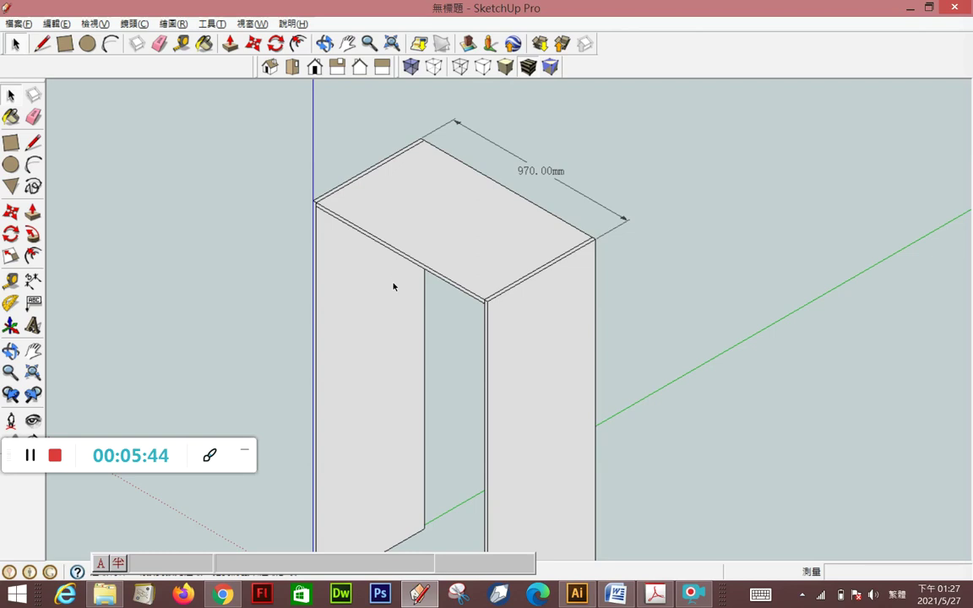
Dimension the top board's depth from top-left to back corner at 600.00mm, then view the wardrobe reference image
{"action": "scroll", "coordinate": [390, 116], "scroll_direction": "down", "scroll_amount": 2}
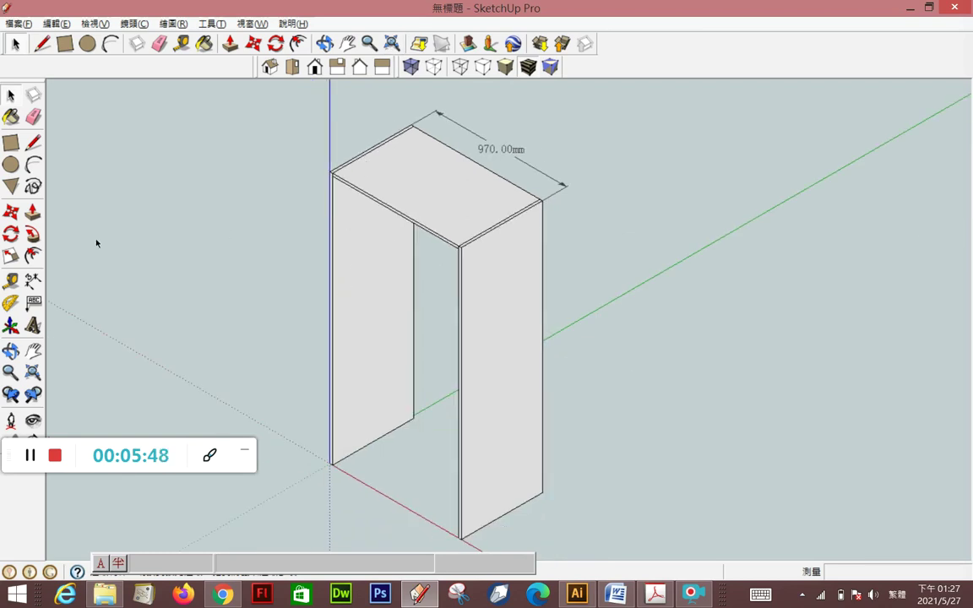
{"action": "left_click", "coordinate": [33, 254]}
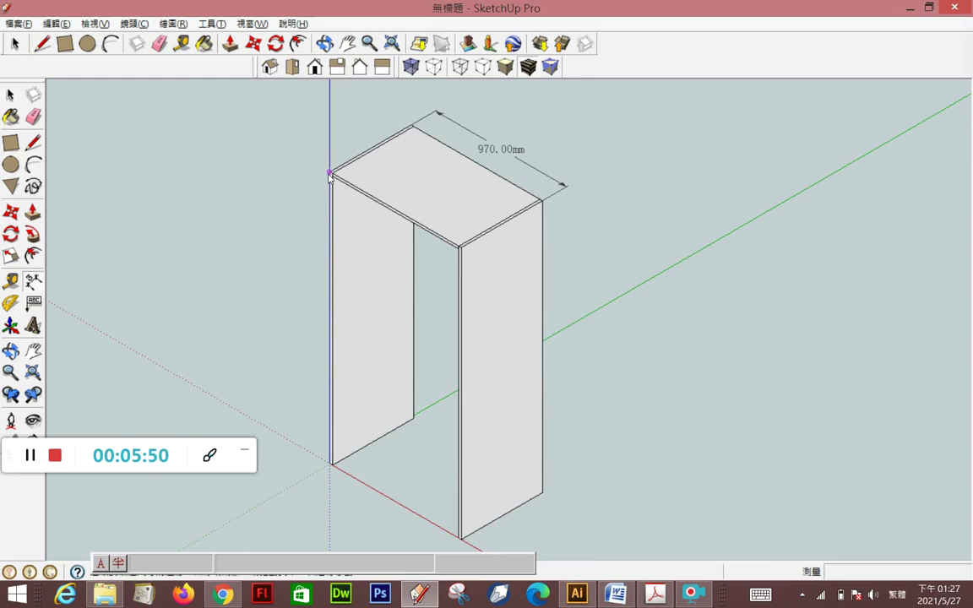
{"action": "scroll", "coordinate": [325, 174], "scroll_direction": "up", "scroll_amount": 2}
{"action": "scroll", "coordinate": [309, 163], "scroll_direction": "up", "scroll_amount": 2}
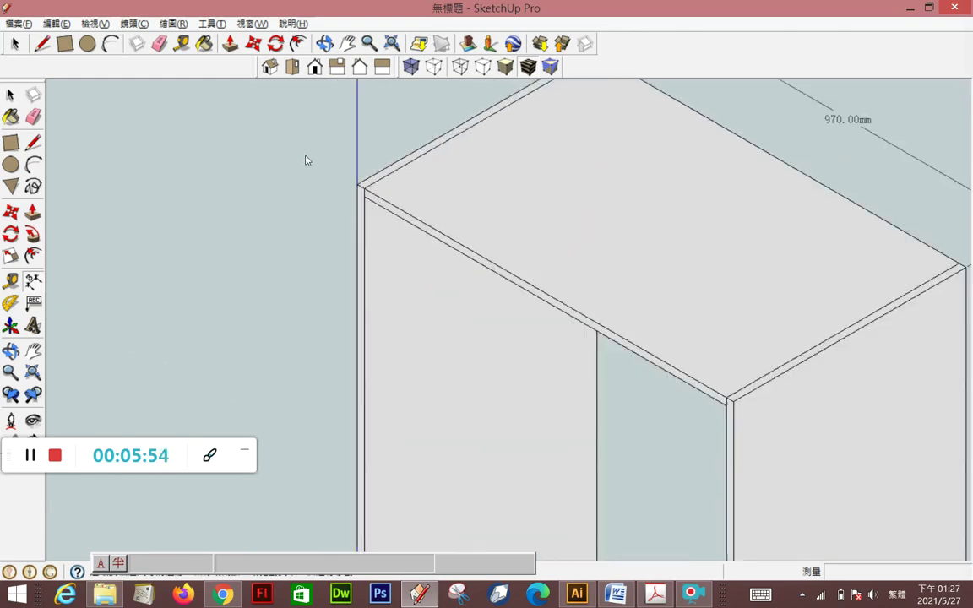
{"action": "left_click", "coordinate": [355, 188]}
{"action": "scroll", "coordinate": [343, 206], "scroll_direction": "down", "scroll_amount": 2}
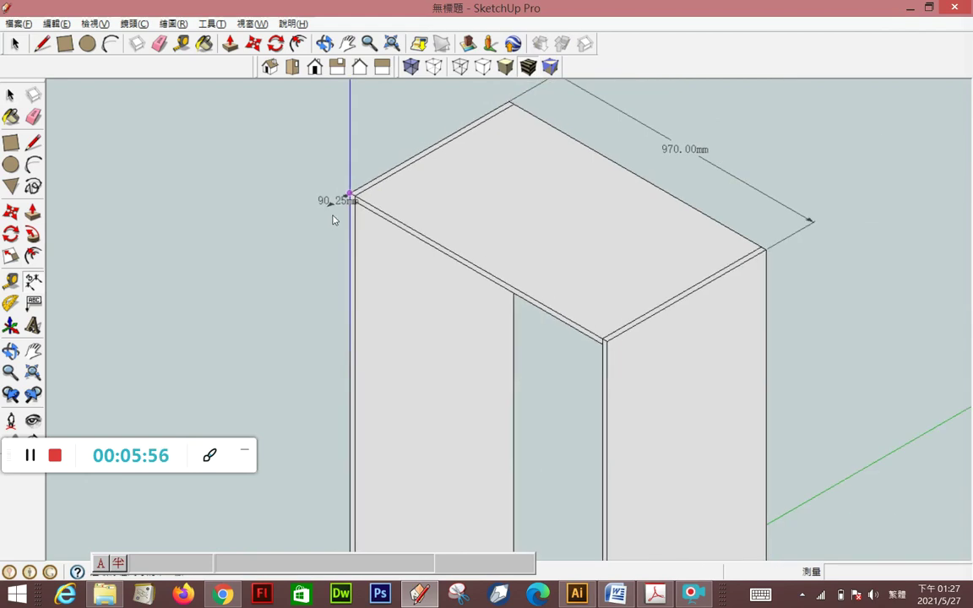
{"action": "left_click", "coordinate": [513, 102]}
{"action": "left_click", "coordinate": [325, 146]}
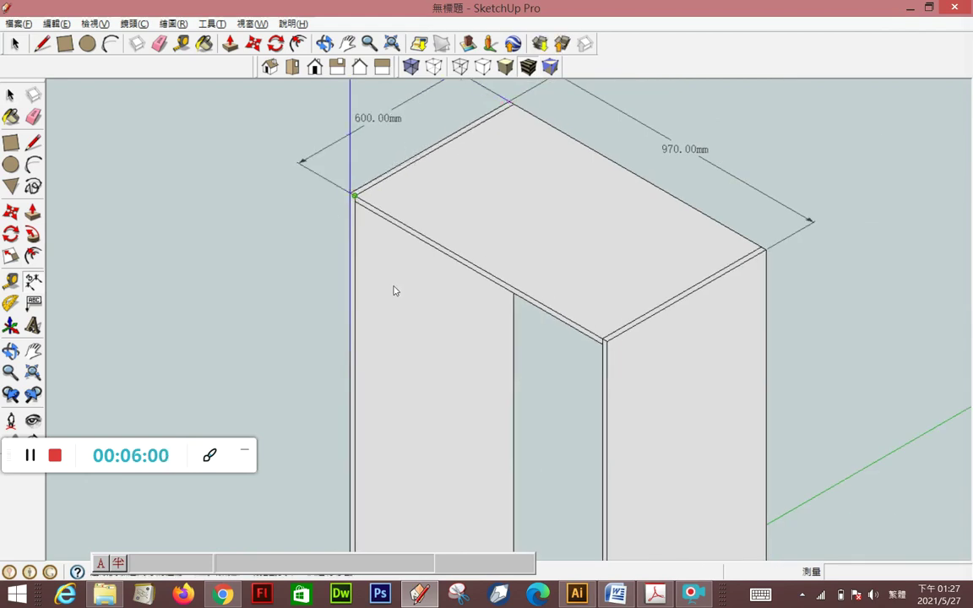
{"action": "key", "text": "alt+Tab"}
{"action": "key", "text": "Escape"}
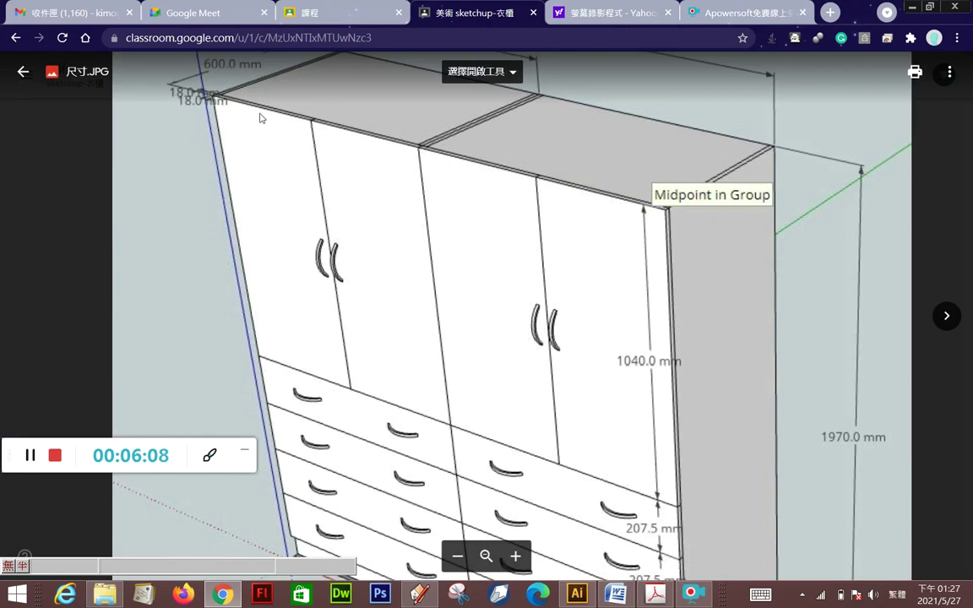
Inside the cabinet group, push the side board's front face back 18mm
{"action": "key", "text": "alt+Tab"}
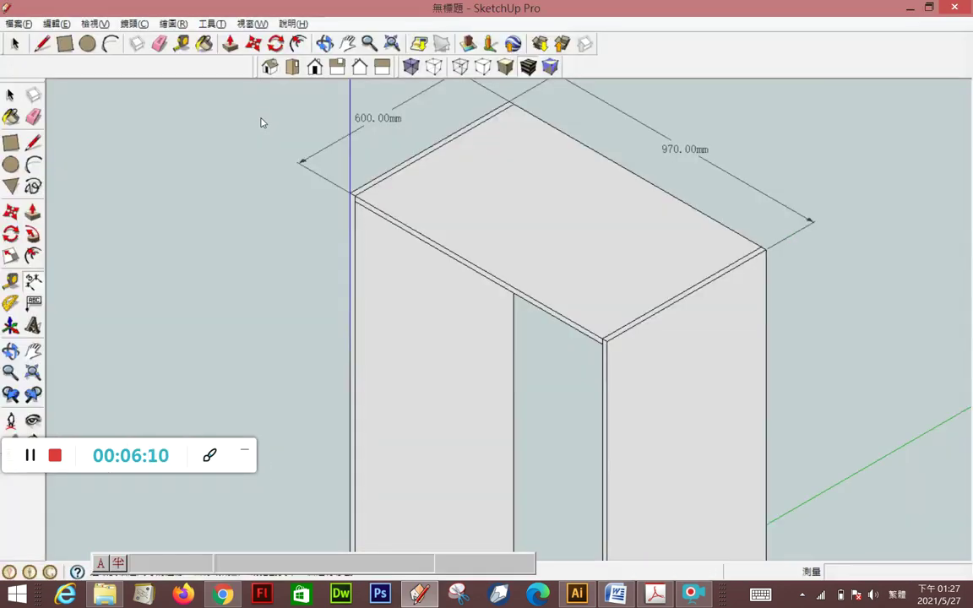
{"action": "double_click", "coordinate": [352, 273]}
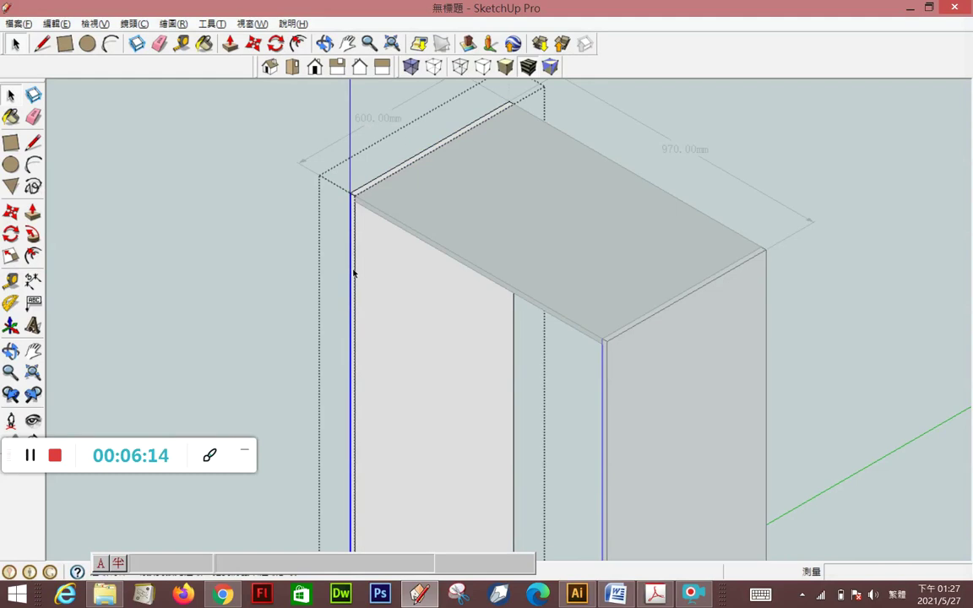
{"action": "left_click", "coordinate": [32, 212]}
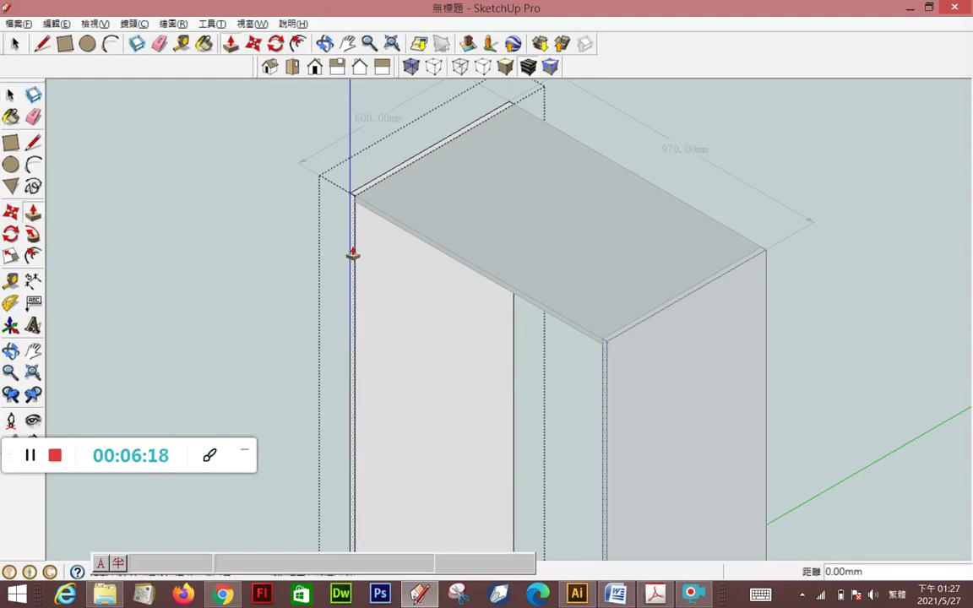
{"action": "left_click_drag", "start_coordinate": [352, 253], "coordinate": [360, 251]}
{"action": "type", "text": "18"}
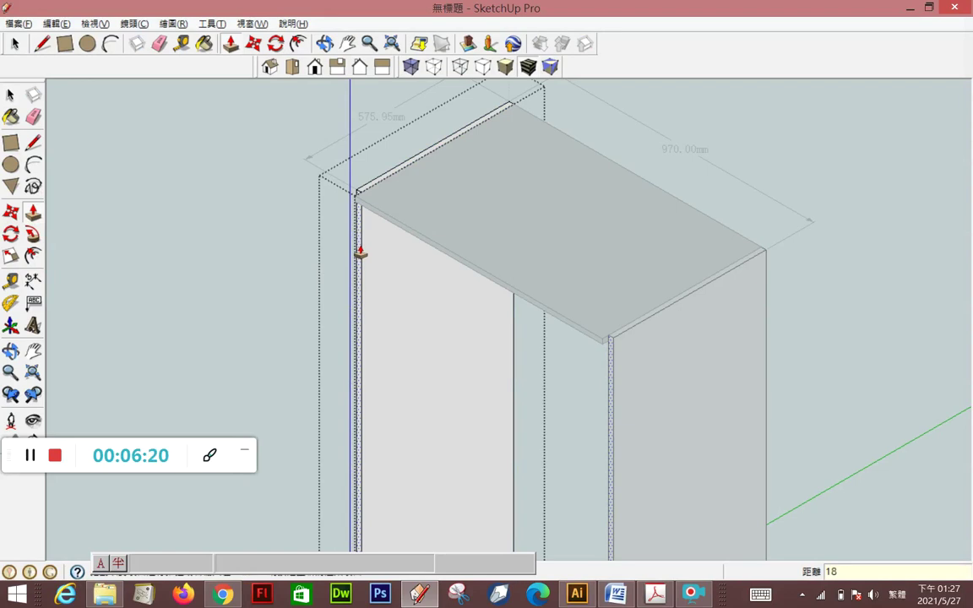
{"action": "key", "text": "Return"}
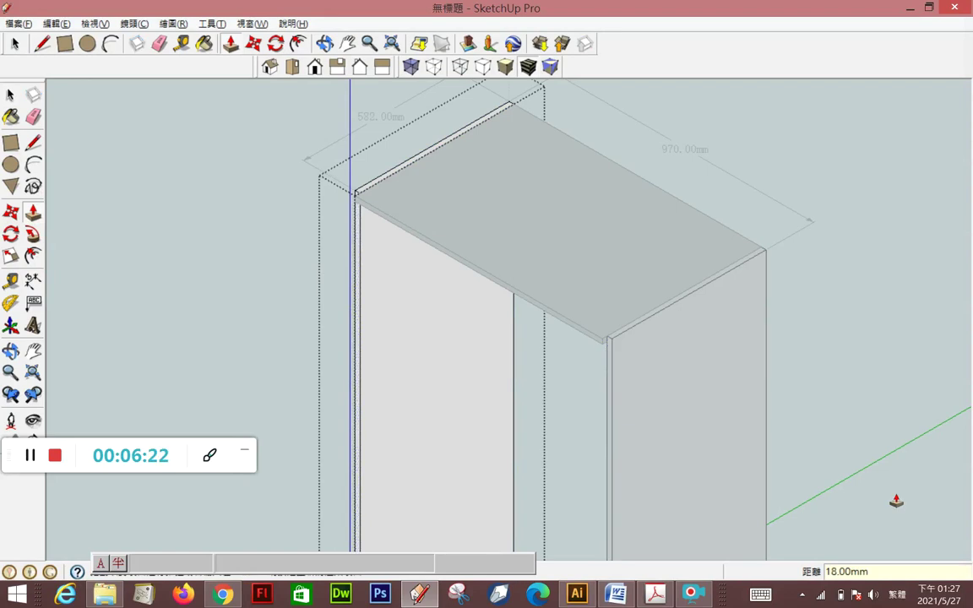
Push the top board's front face back flush with the side corner, making it 582.00mm deep
{"action": "left_click", "coordinate": [10, 95]}
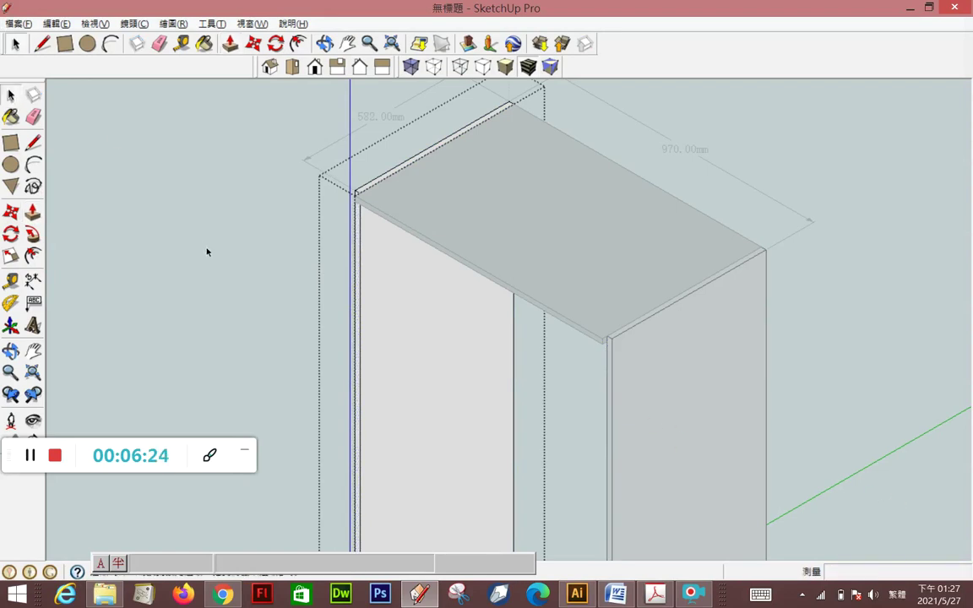
{"action": "left_click", "coordinate": [139, 237]}
{"action": "left_click", "coordinate": [541, 273]}
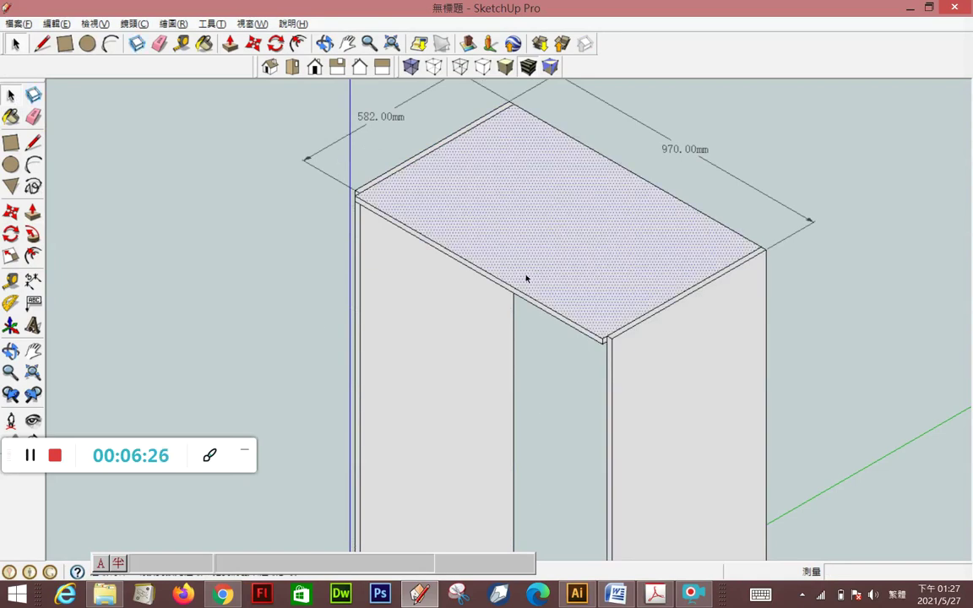
{"action": "left_click", "coordinate": [416, 239]}
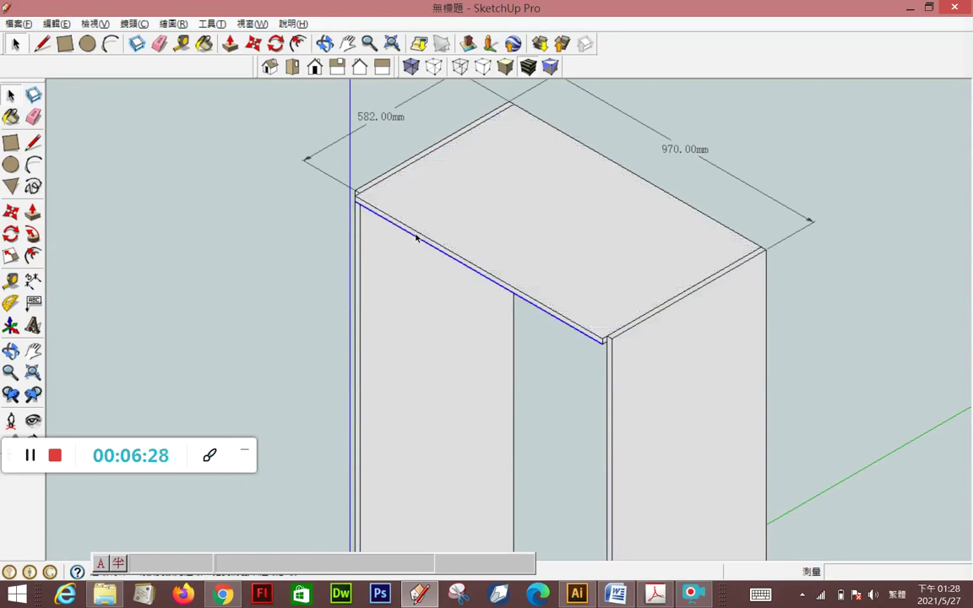
{"action": "left_click", "coordinate": [33, 211]}
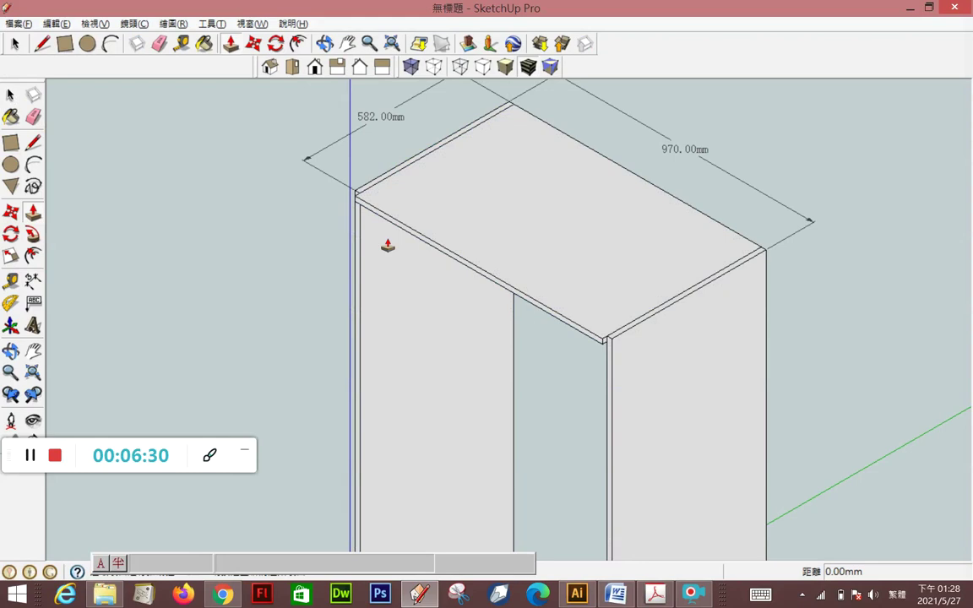
{"action": "left_click", "coordinate": [405, 226]}
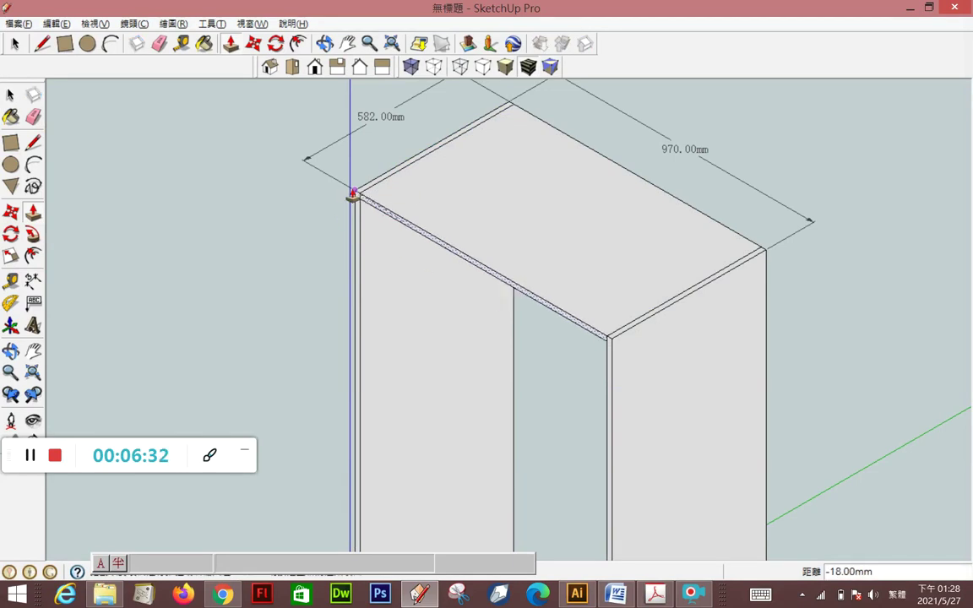
{"action": "left_click", "coordinate": [353, 194]}
{"action": "left_click", "coordinate": [10, 95]}
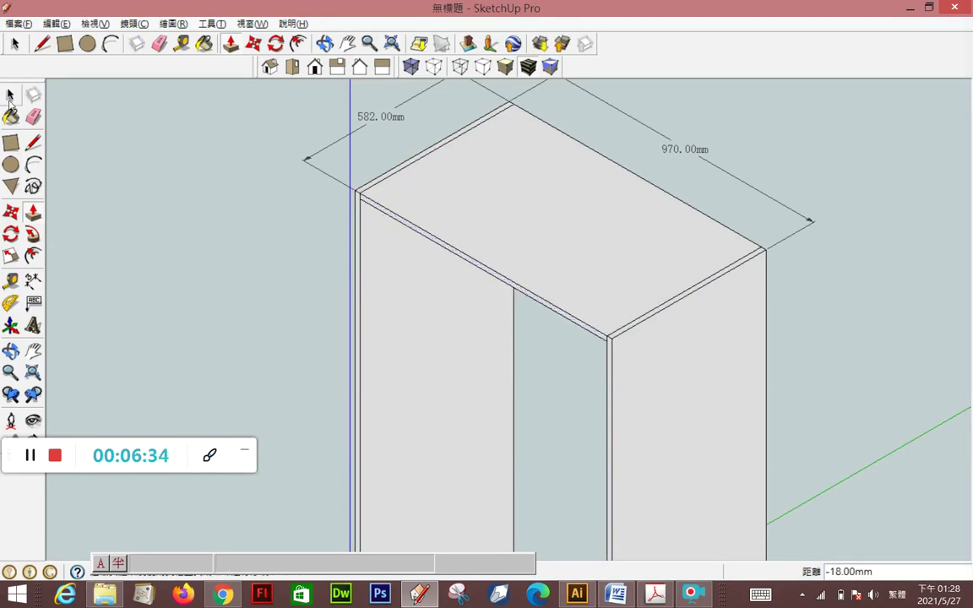
Make the top board into its own component
{"action": "double_click", "coordinate": [560, 274]}
{"action": "right_click", "coordinate": [561, 273]}
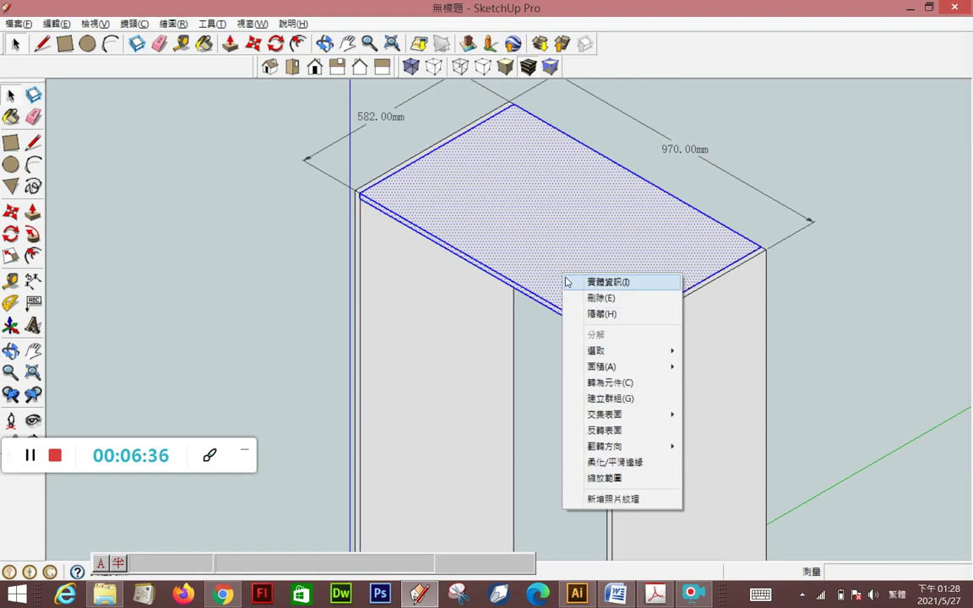
{"action": "left_click", "coordinate": [597, 384]}
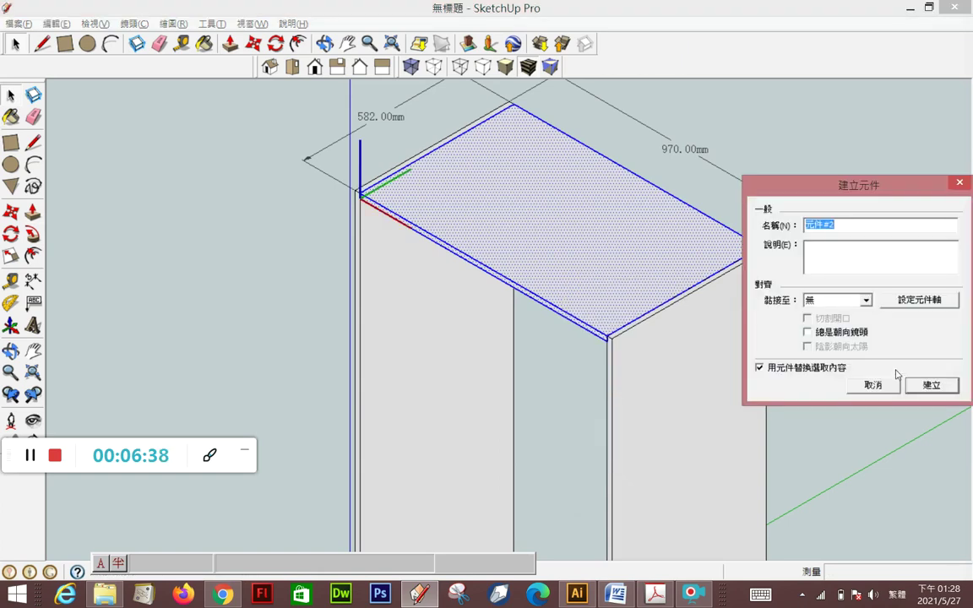
{"action": "left_click", "coordinate": [909, 385]}
{"action": "left_click", "coordinate": [224, 211]}
{"action": "scroll", "coordinate": [233, 151], "scroll_direction": "down", "scroll_amount": 2}
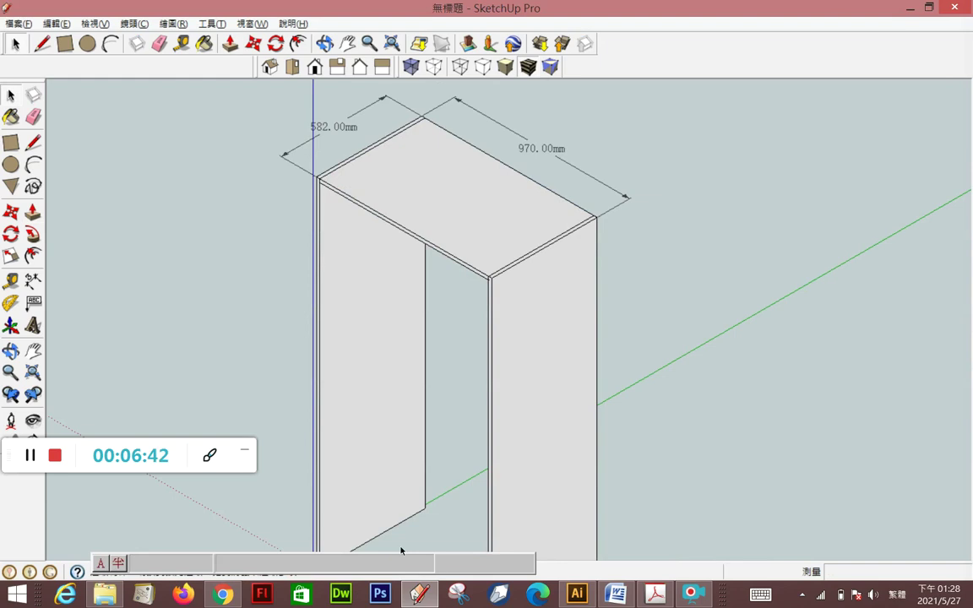
After checking the reference, draw a line from the top edge's midpoint to the left corner
{"action": "key", "text": "alt+Tab"}
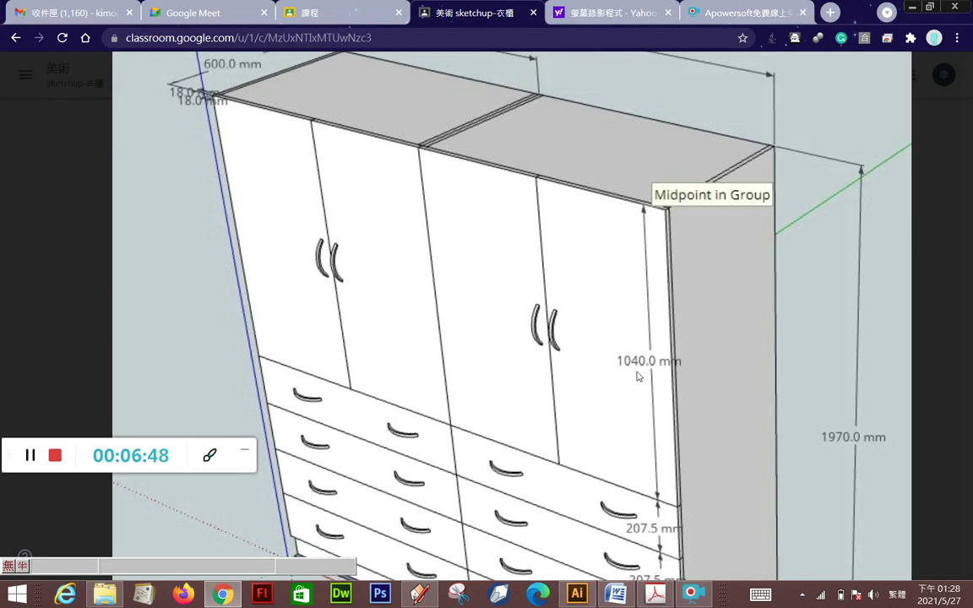
{"action": "key", "text": "alt+Tab"}
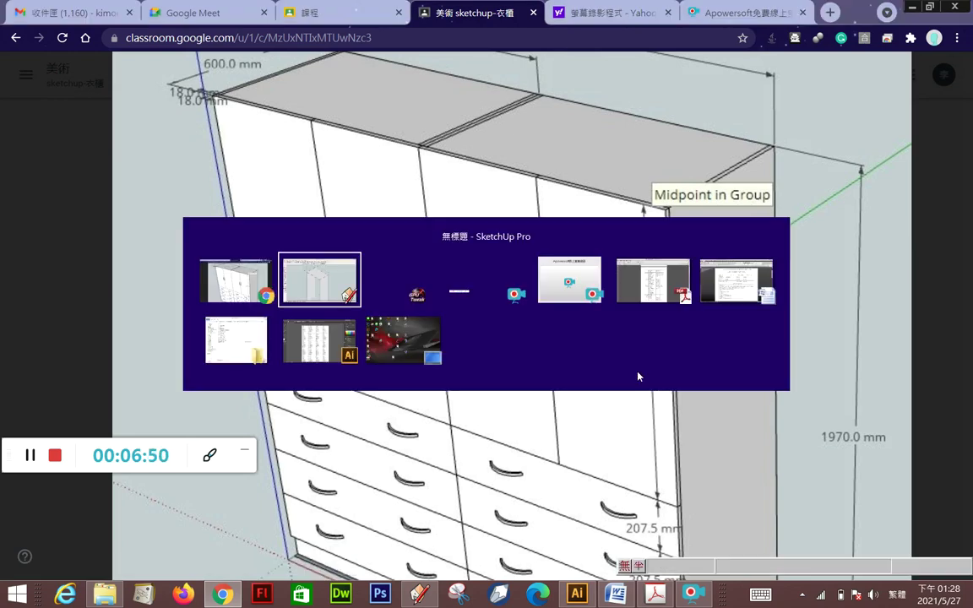
{"action": "left_click", "coordinate": [33, 142]}
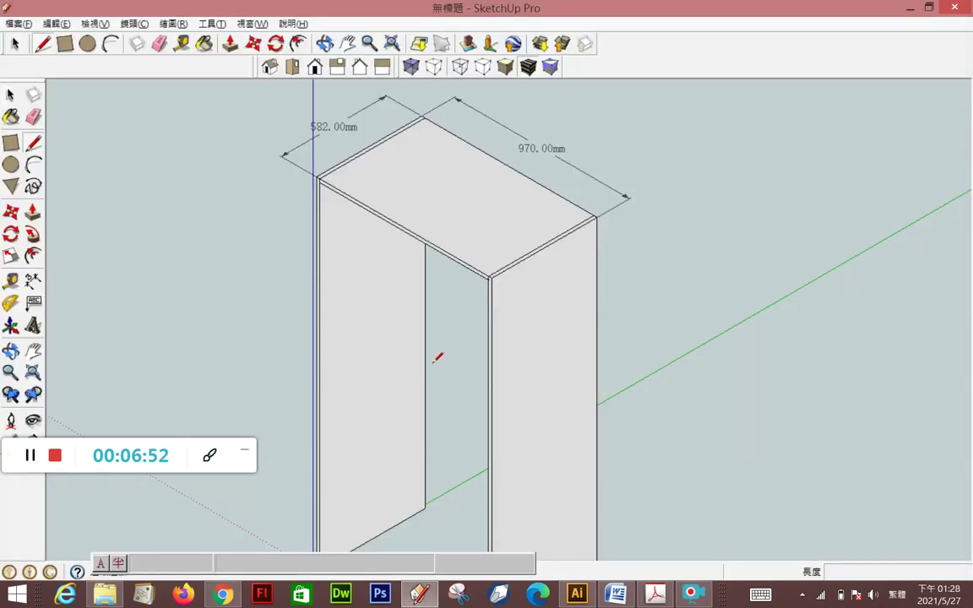
{"action": "scroll", "coordinate": [430, 365], "scroll_direction": "up", "scroll_amount": 2}
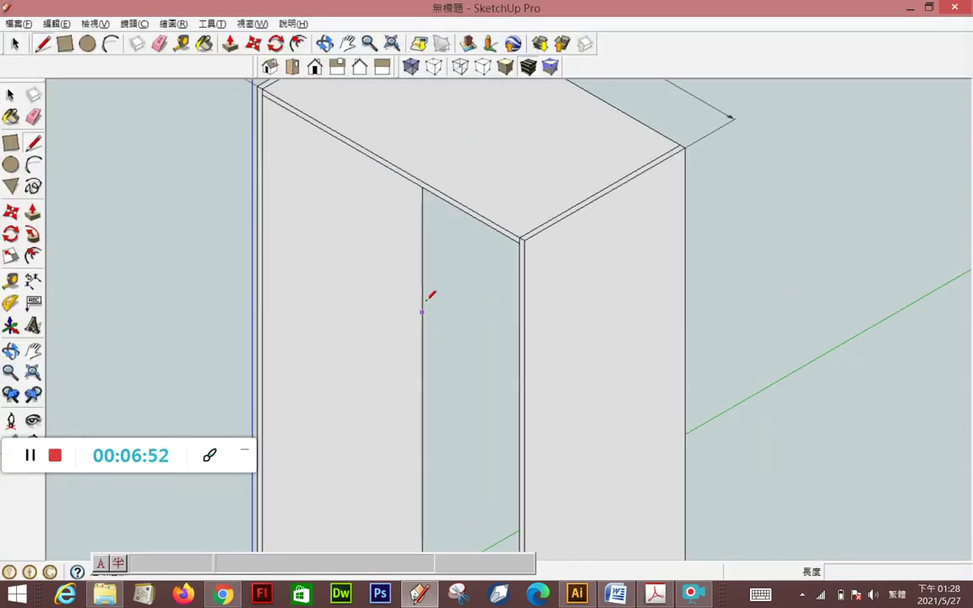
{"action": "left_click", "coordinate": [391, 164]}
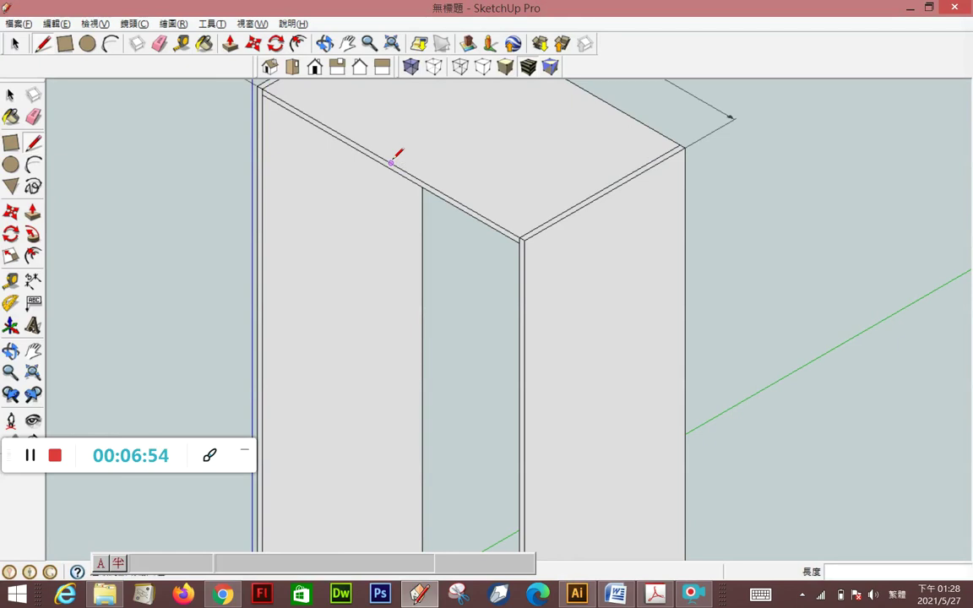
{"action": "left_click", "coordinate": [257, 83]}
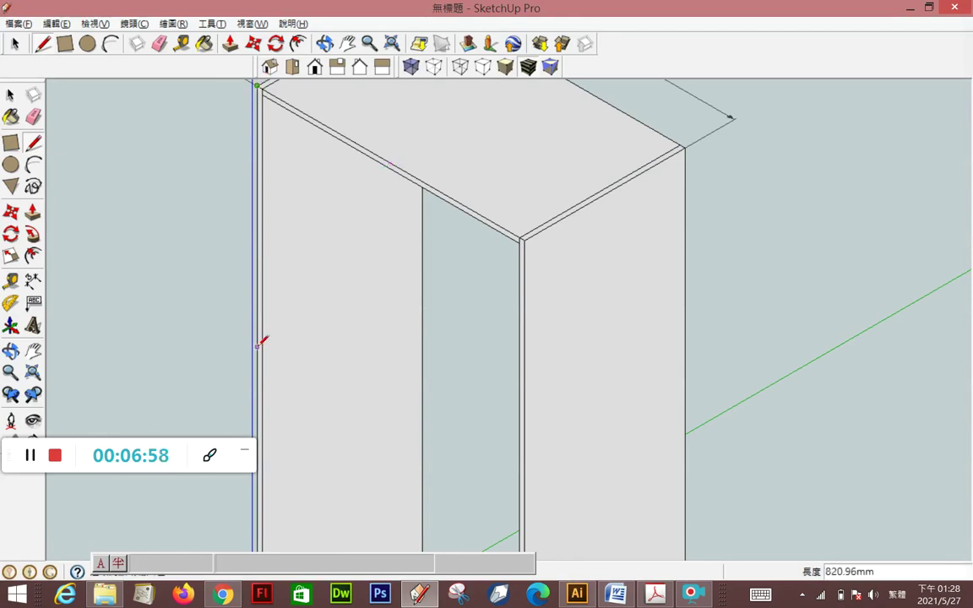
{"action": "type", "text": "1040"}
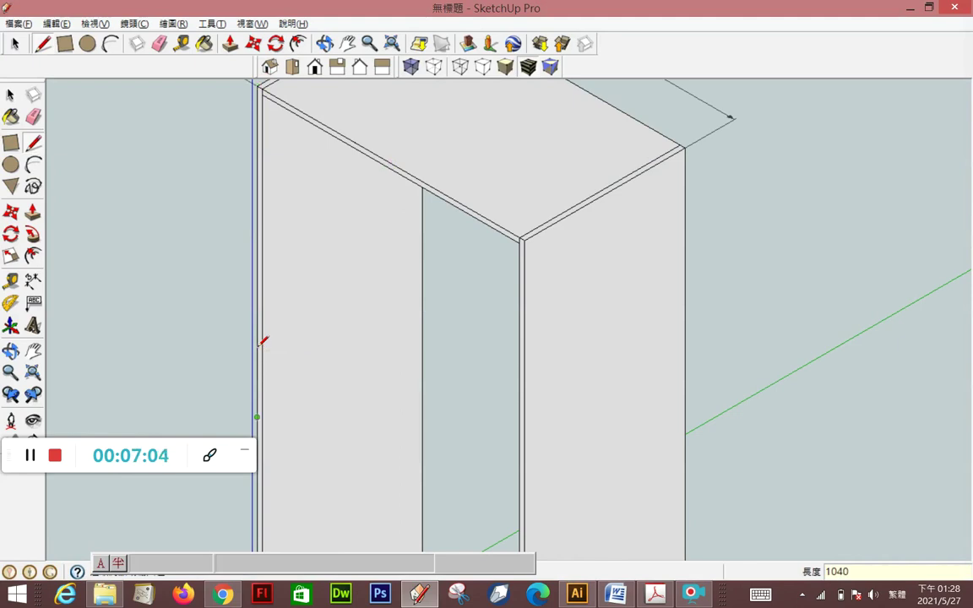
Complete the 1040mm tall door outline with its bottom edge and closing side back to the midpoint
{"action": "key", "text": "alt+Tab"}
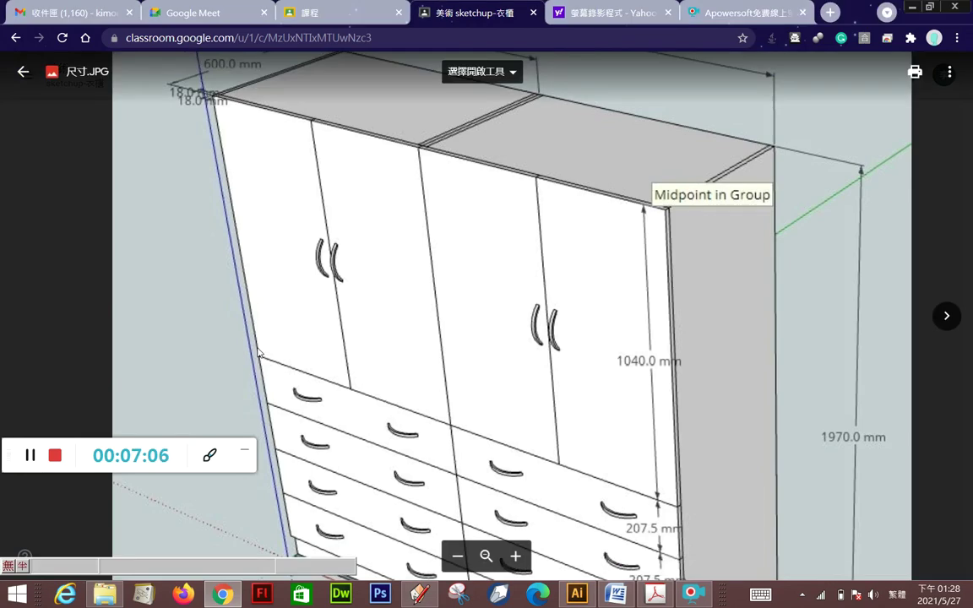
{"action": "key", "text": "alt+Tab"}
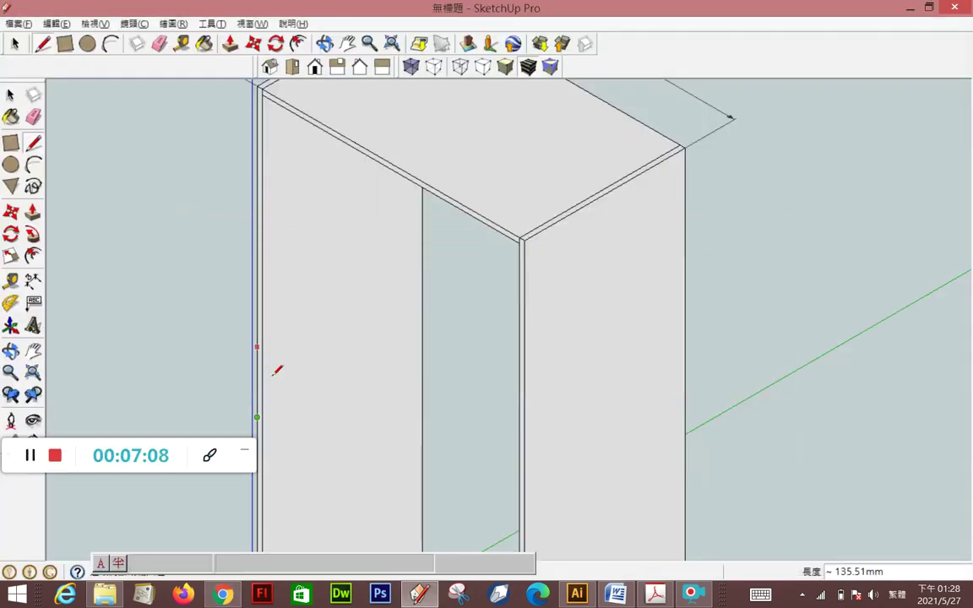
{"action": "left_click", "coordinate": [257, 418]}
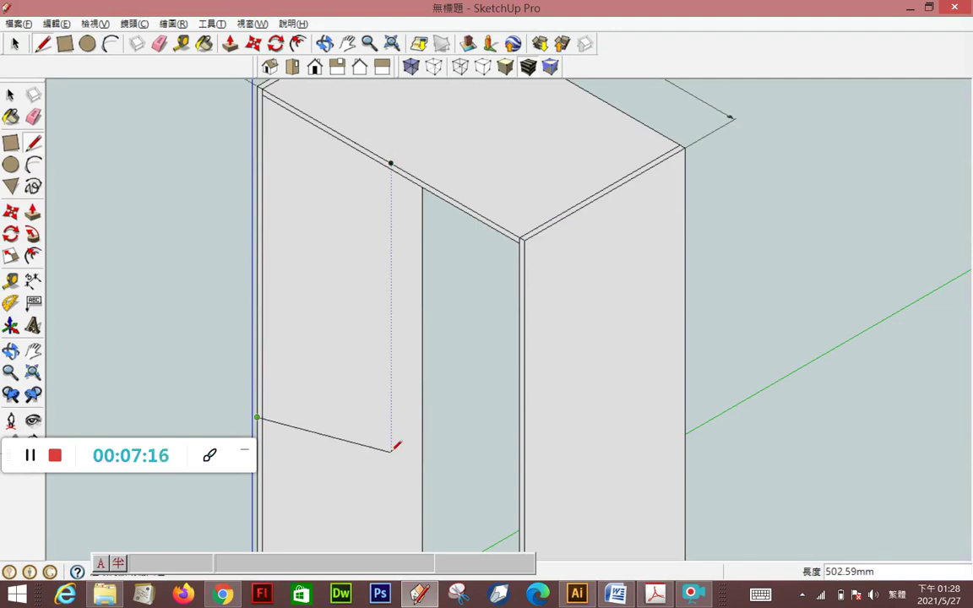
{"action": "left_click", "coordinate": [391, 492]}
{"action": "left_click", "coordinate": [391, 160]}
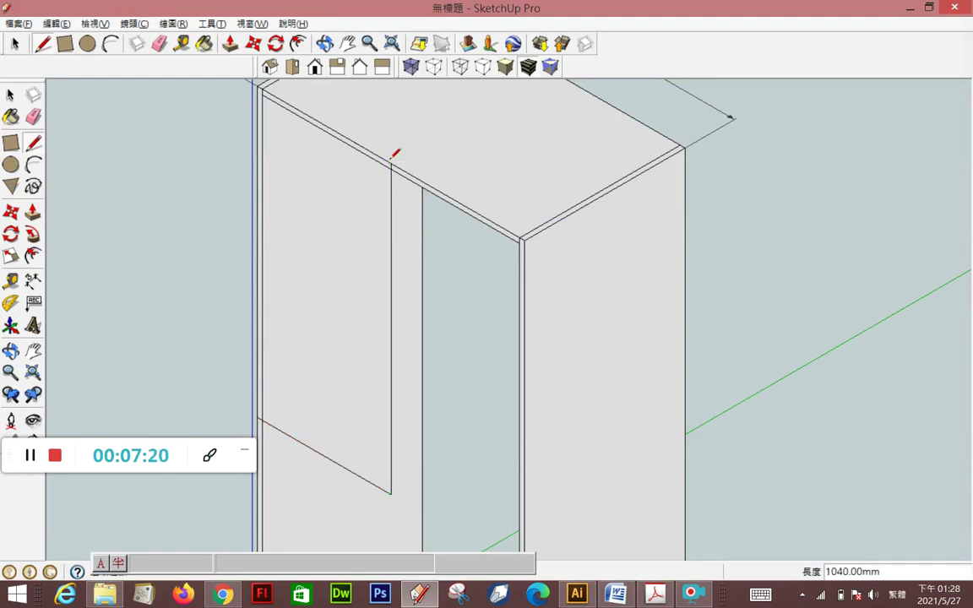
{"action": "left_click", "coordinate": [33, 211]}
Pull the door face out 18mm to form the door panel
{"action": "left_click", "coordinate": [348, 226]}
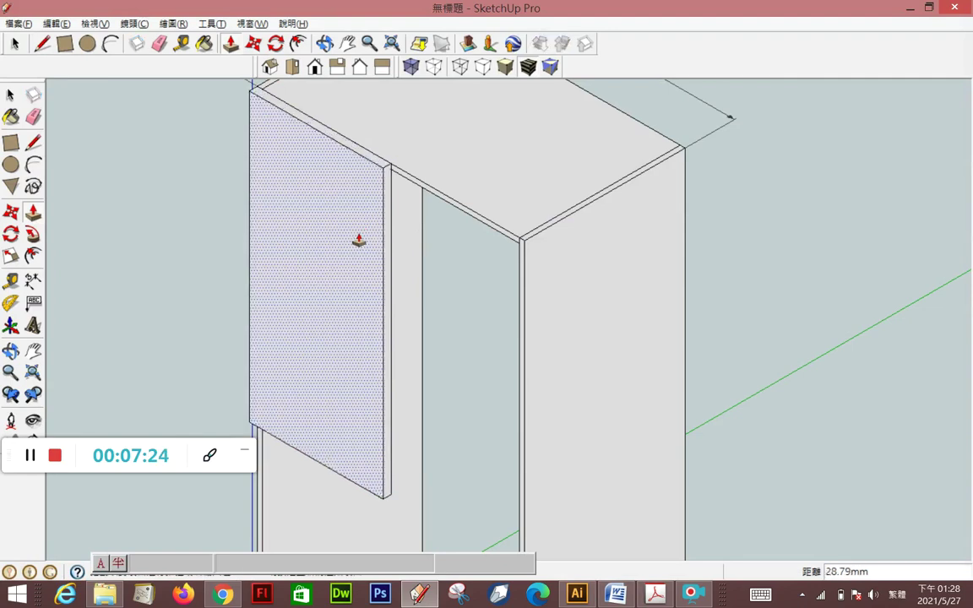
{"action": "type", "text": "18"}
{"action": "key", "text": "Return"}
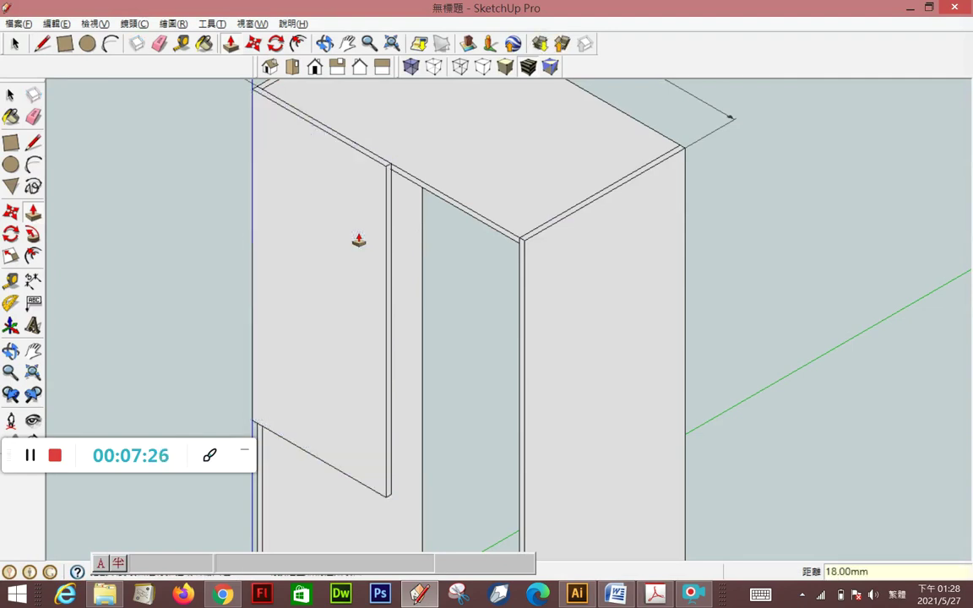
{"action": "left_click", "coordinate": [11, 94]}
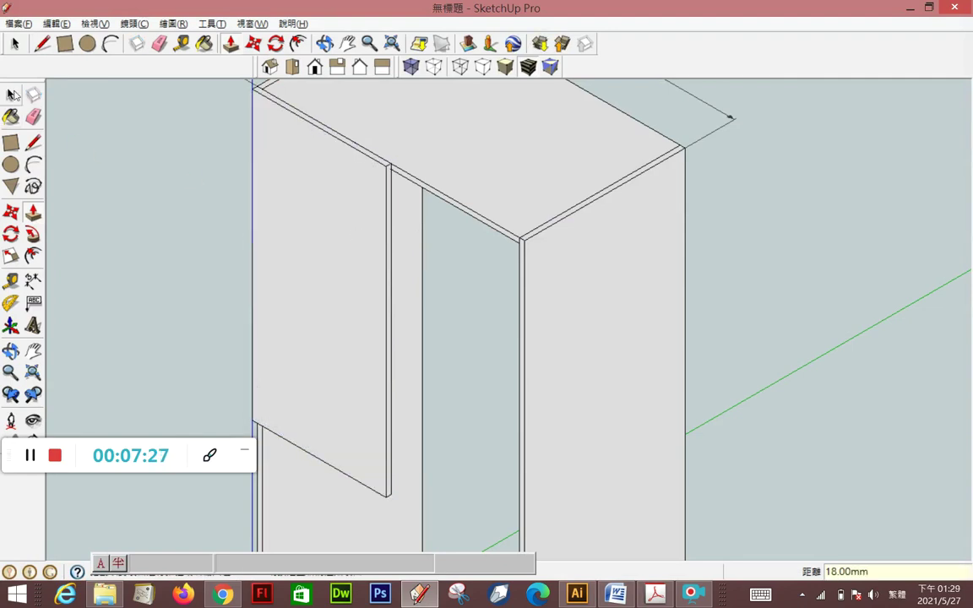
Make the whole door panel into a component
{"action": "left_click", "coordinate": [289, 269]}
{"action": "triple_click", "coordinate": [290, 269]}
{"action": "right_click", "coordinate": [290, 271]}
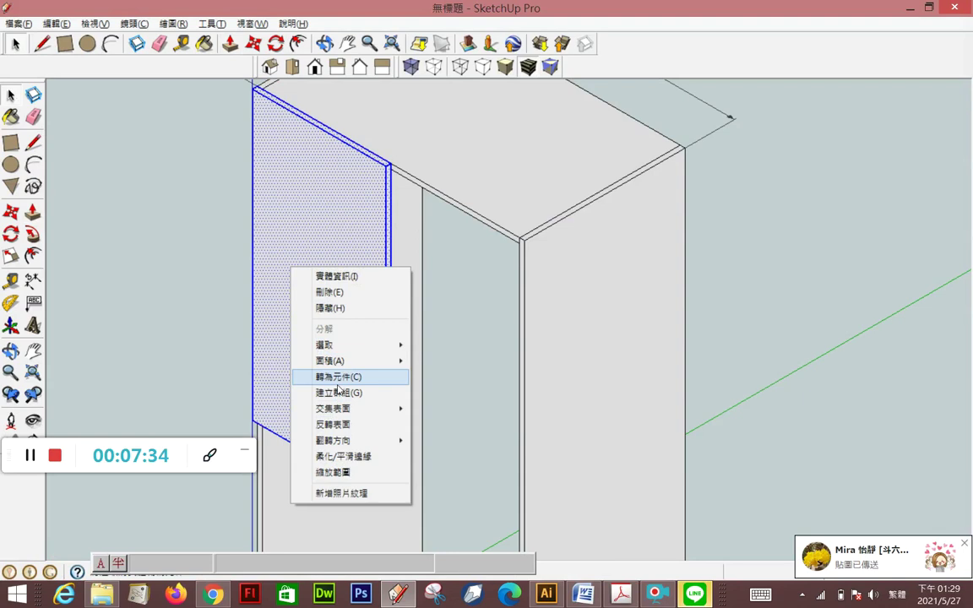
{"action": "left_click", "coordinate": [338, 383]}
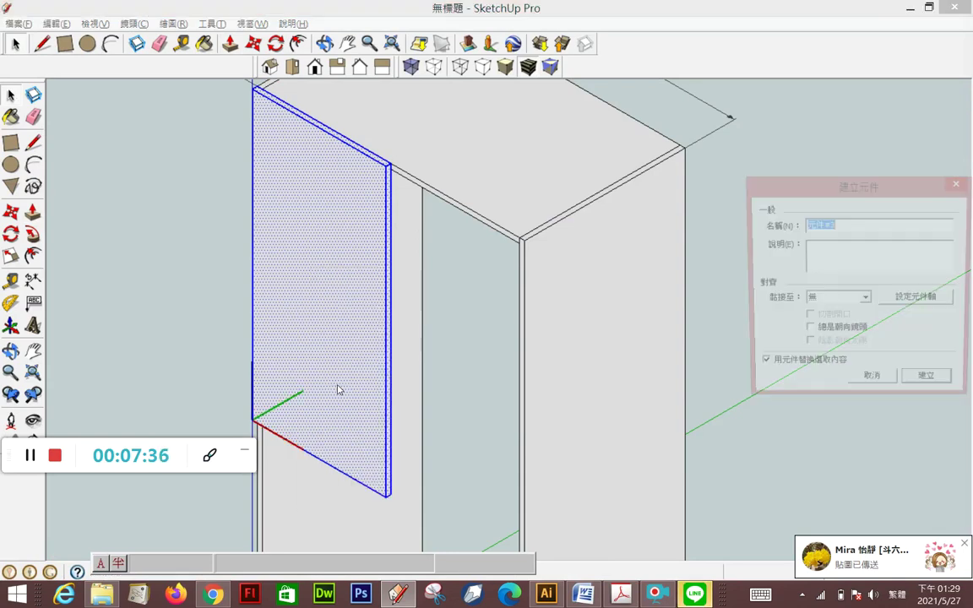
{"action": "left_click", "coordinate": [926, 375]}
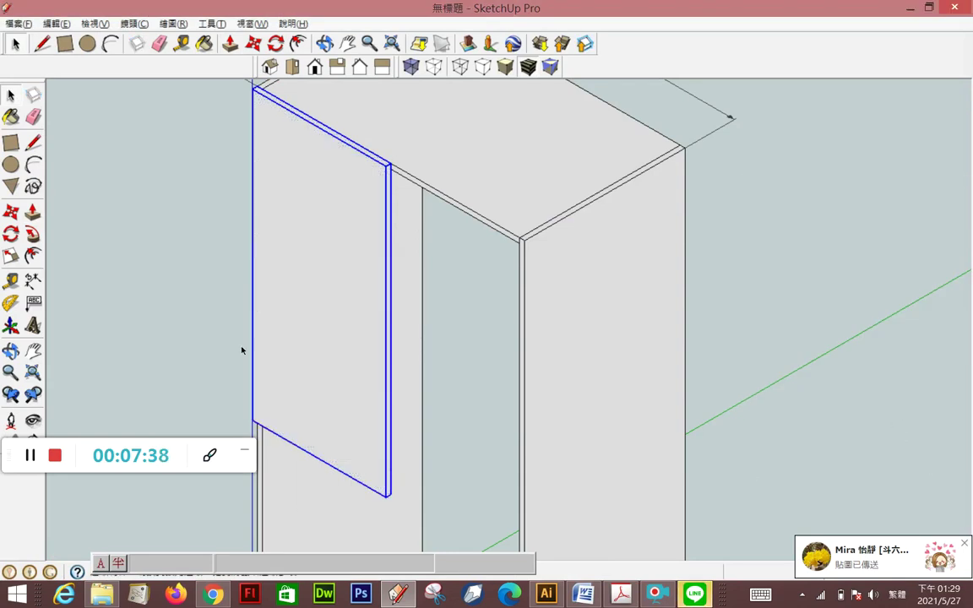
Move the door panel by its lower-left corner onto the cabinet's front corner point
{"action": "key", "text": "m"}
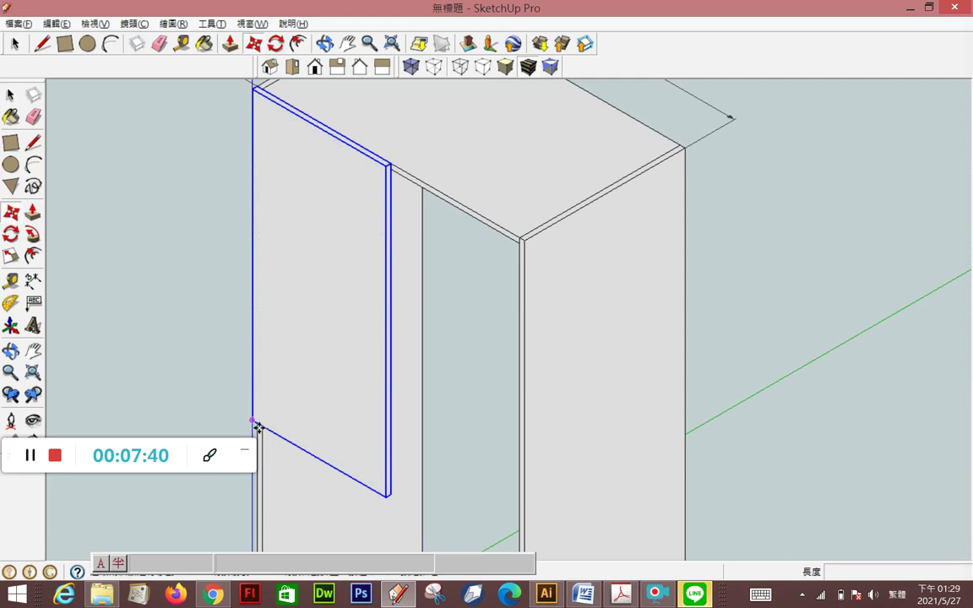
{"action": "left_click", "coordinate": [256, 422]}
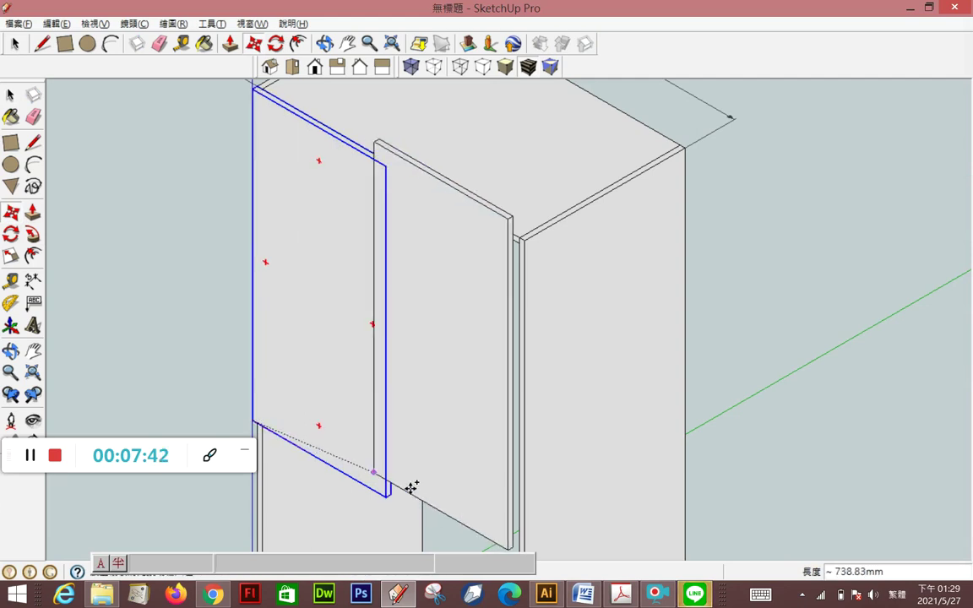
{"action": "left_click", "coordinate": [391, 492]}
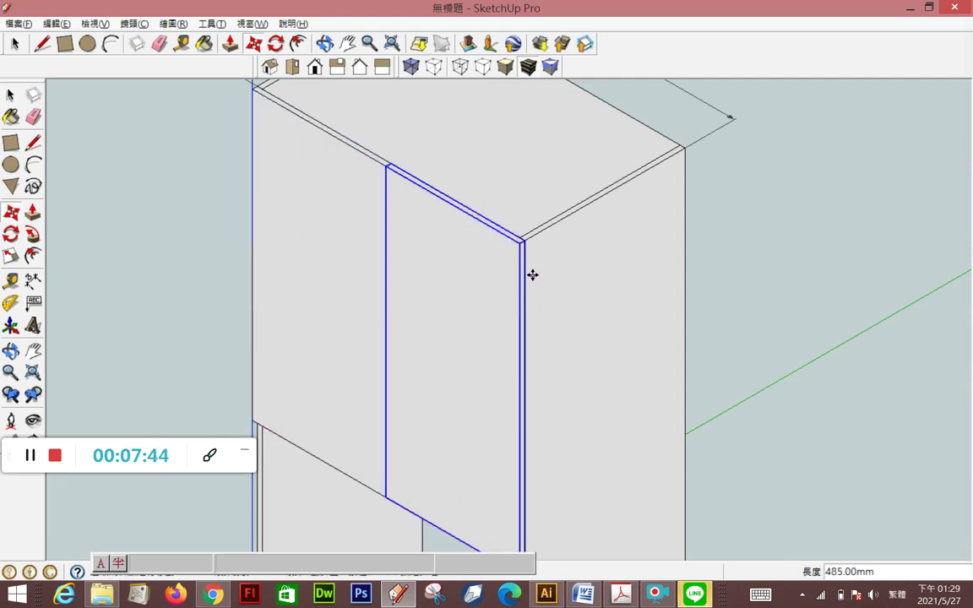
{"action": "scroll", "coordinate": [501, 152], "scroll_direction": "down", "scroll_amount": 2}
{"action": "scroll", "coordinate": [498, 146], "scroll_direction": "down", "scroll_amount": 2}
{"action": "scroll", "coordinate": [460, 423], "scroll_direction": "up", "scroll_amount": 3}
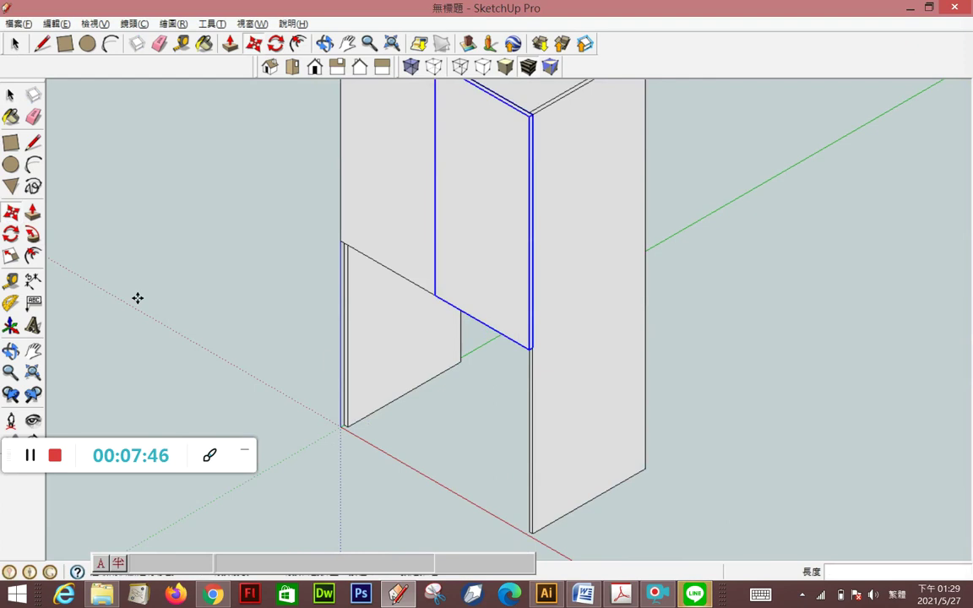
{"action": "key", "text": "space"}
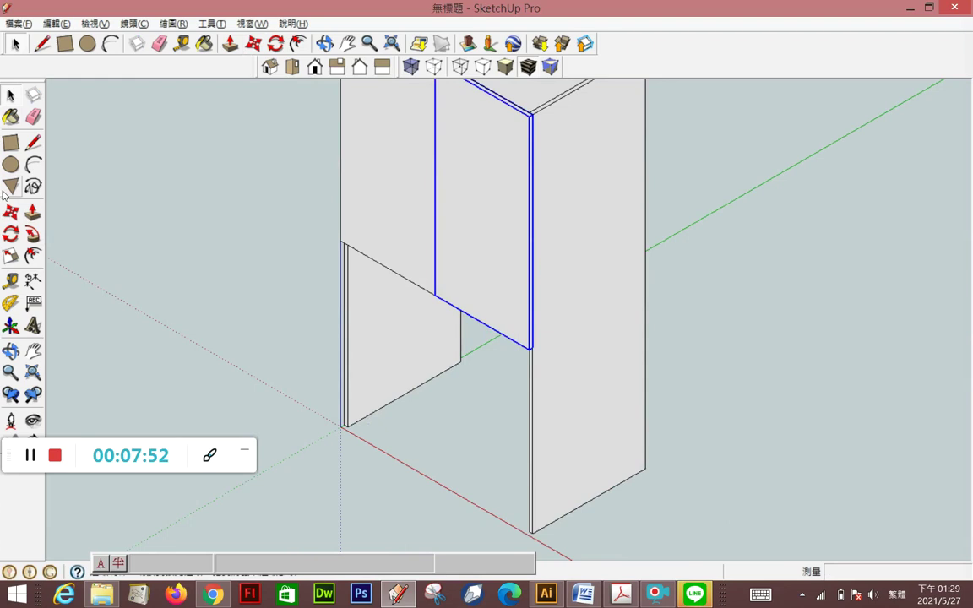
Draw a trial rectangle across the lower front, then undo it
{"action": "key", "text": "r"}
{"action": "scroll", "coordinate": [360, 328], "scroll_direction": "down", "scroll_amount": 1}
{"action": "scroll", "coordinate": [361, 327], "scroll_direction": "down", "scroll_amount": 3}
{"action": "scroll", "coordinate": [367, 334], "scroll_direction": "up", "scroll_amount": 4}
{"action": "left_click", "coordinate": [343, 259]}
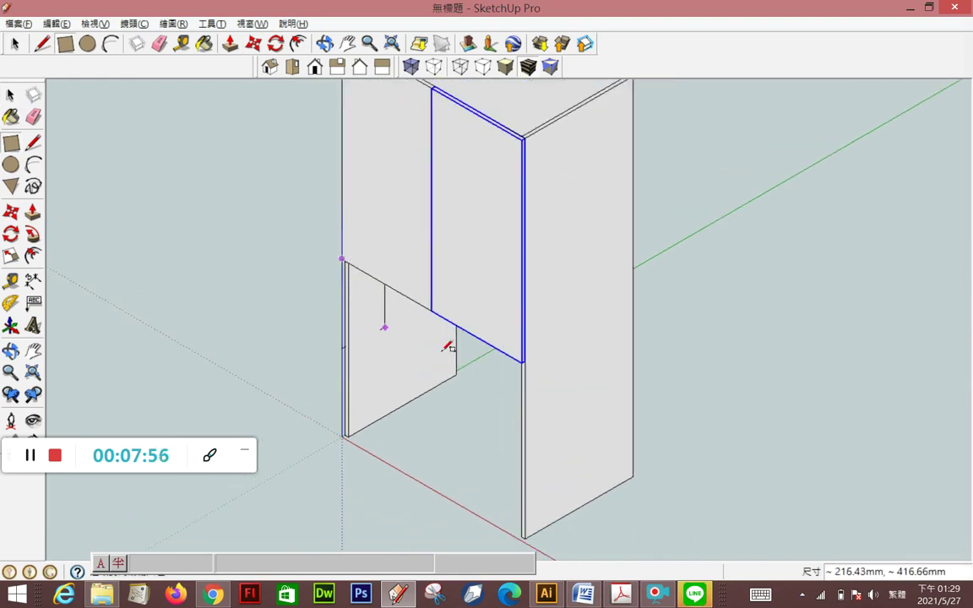
{"action": "left_click", "coordinate": [530, 407]}
{"action": "key", "text": "ctrl+z"}
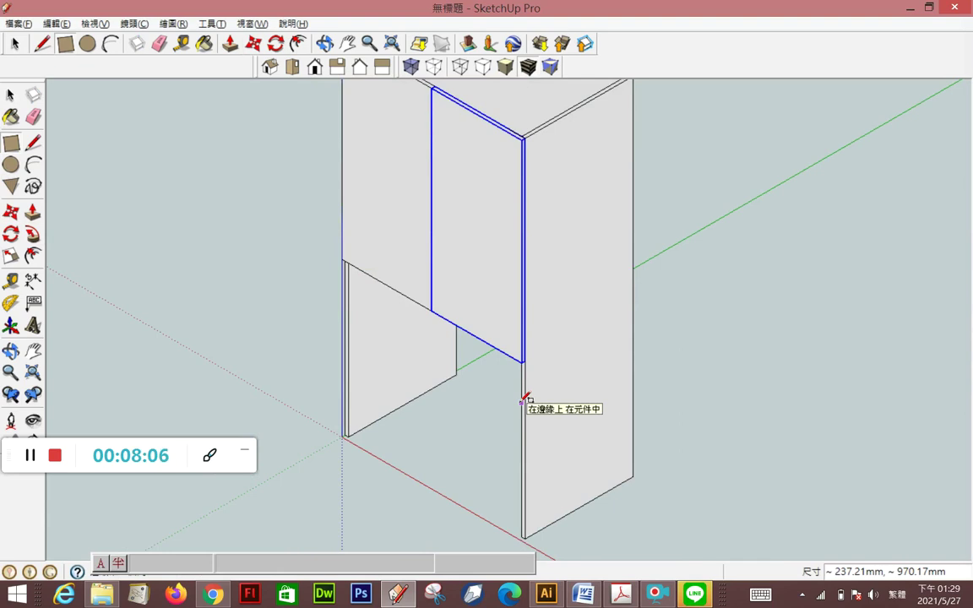
After checking the reference, draw a 207.5 × 970 mm rectangle from the front-left corner below the door
{"action": "scroll", "coordinate": [382, 348], "scroll_direction": "down", "scroll_amount": 1}
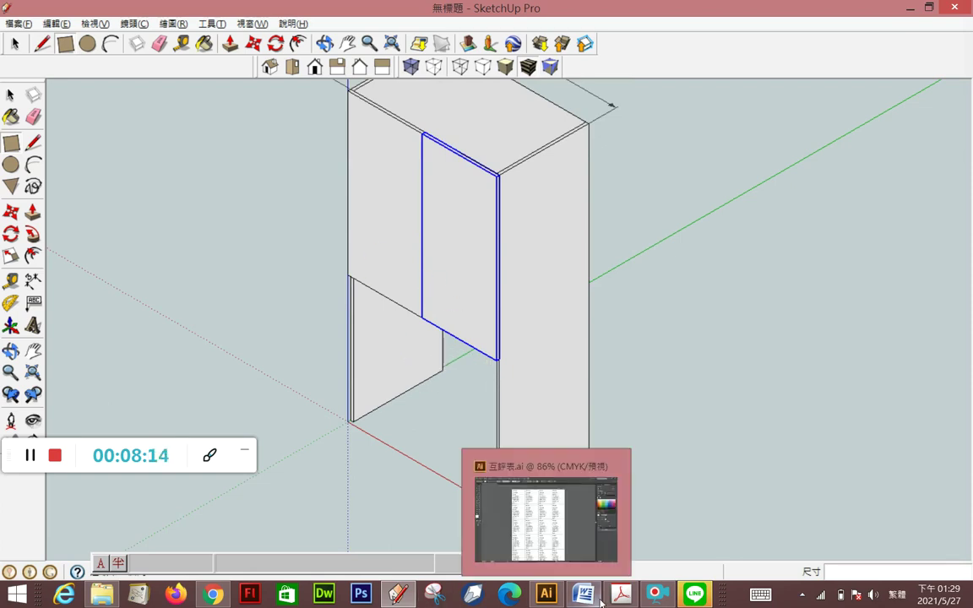
{"action": "scroll", "coordinate": [356, 334], "scroll_direction": "up", "scroll_amount": 1}
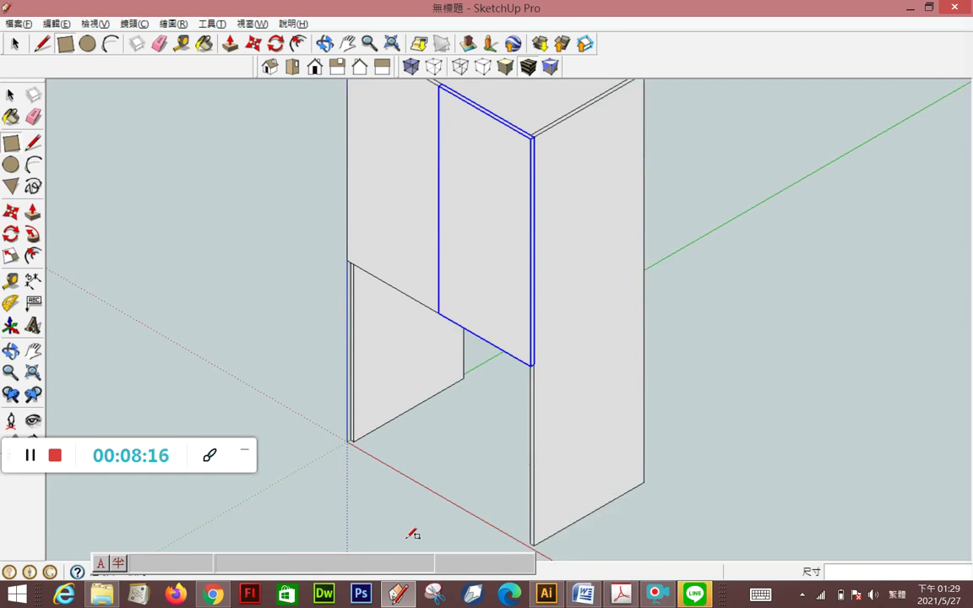
{"action": "key", "text": "alt+Tab"}
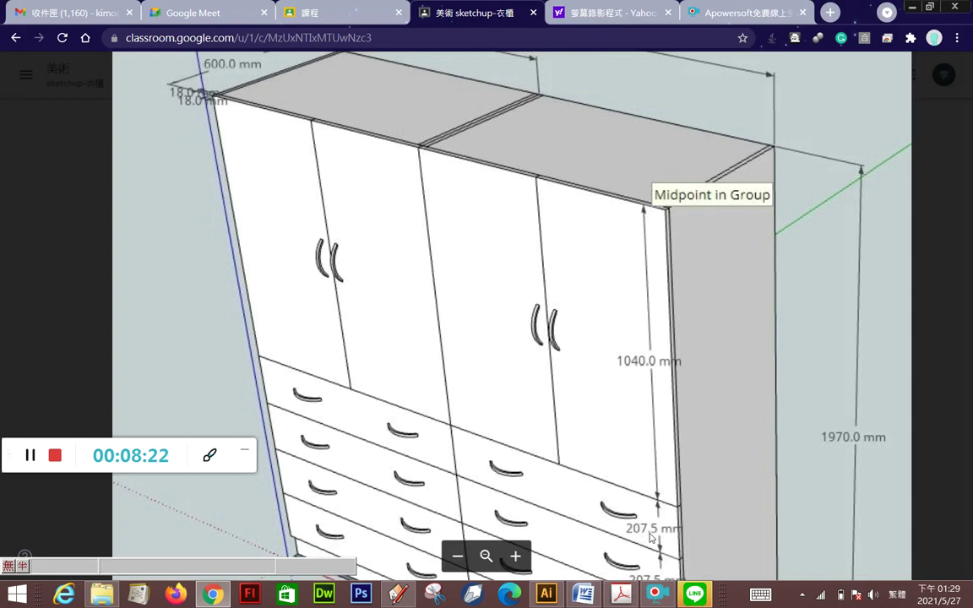
{"action": "key", "text": "alt+Tab"}
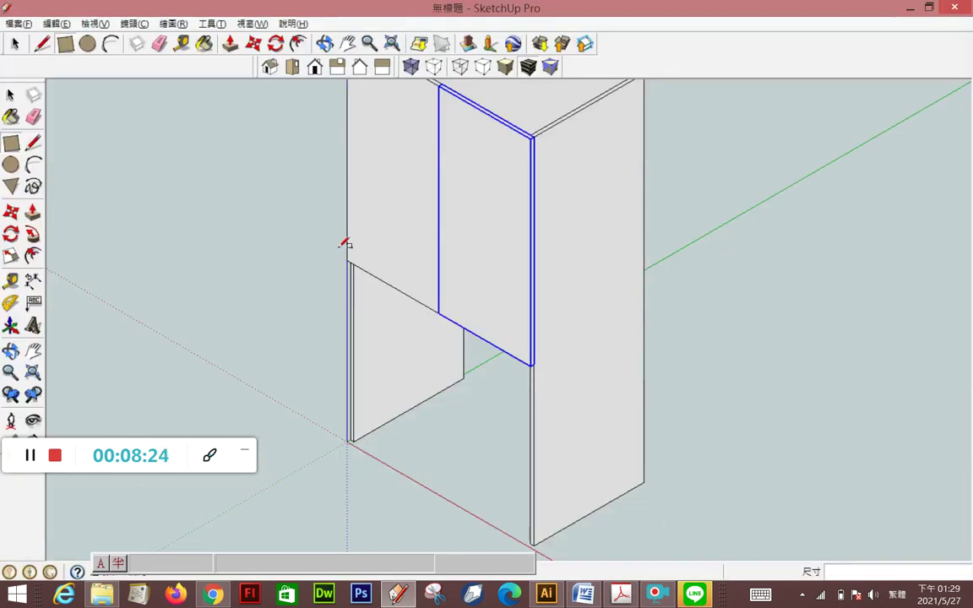
{"action": "left_click", "coordinate": [347, 259]}
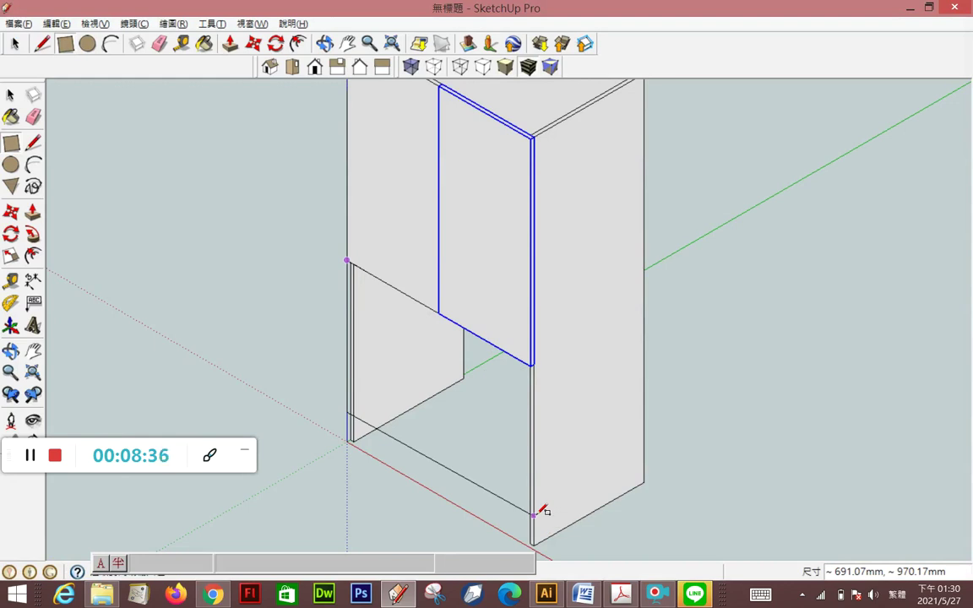
{"action": "type", "text": "207.5,97"}
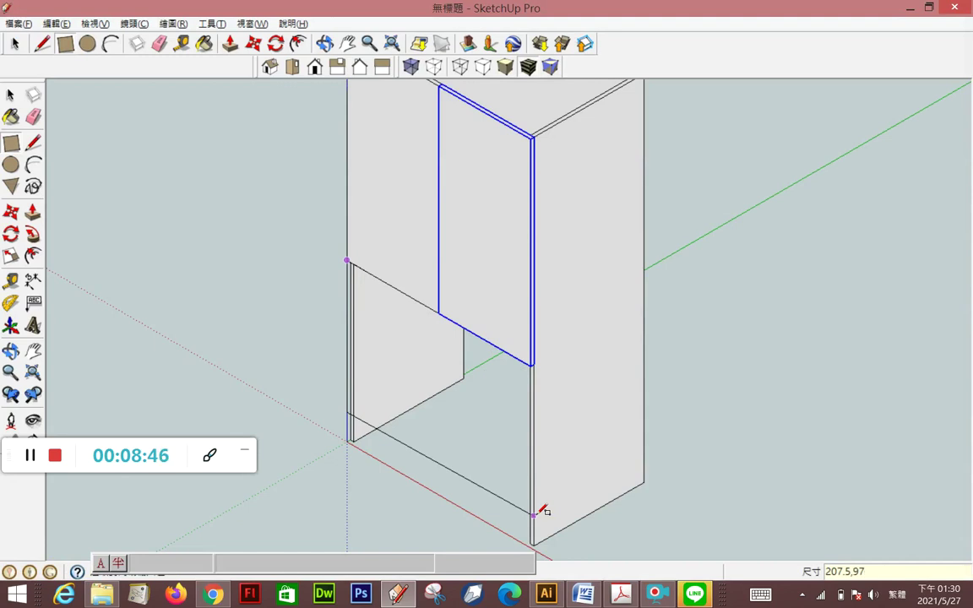
{"action": "left_click", "coordinate": [533, 513]}
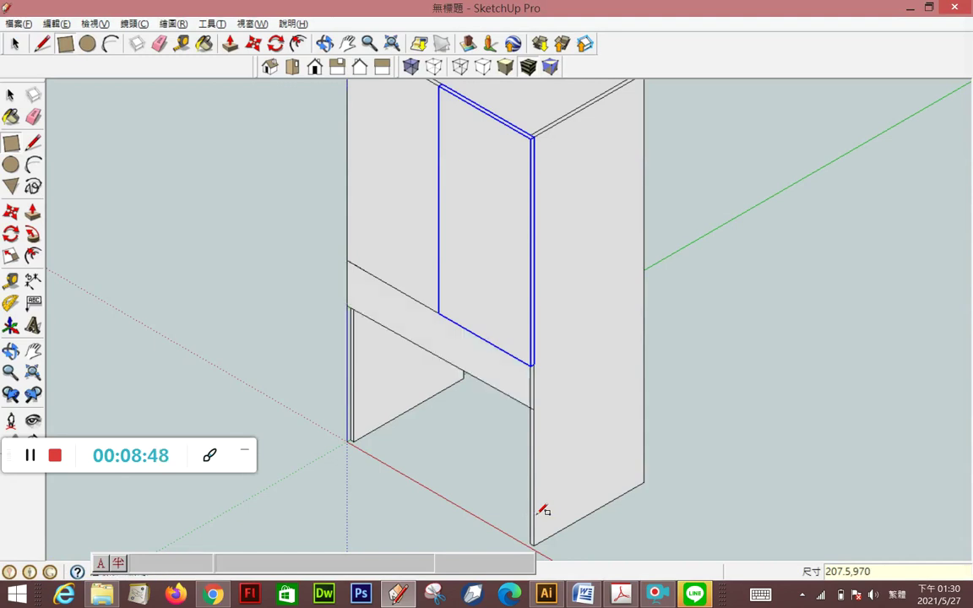
{"action": "scroll", "coordinate": [490, 533], "scroll_direction": "down", "scroll_amount": 2}
{"action": "scroll", "coordinate": [495, 413], "scroll_direction": "up", "scroll_amount": 1}
{"action": "scroll", "coordinate": [494, 423], "scroll_direction": "up", "scroll_amount": 1}
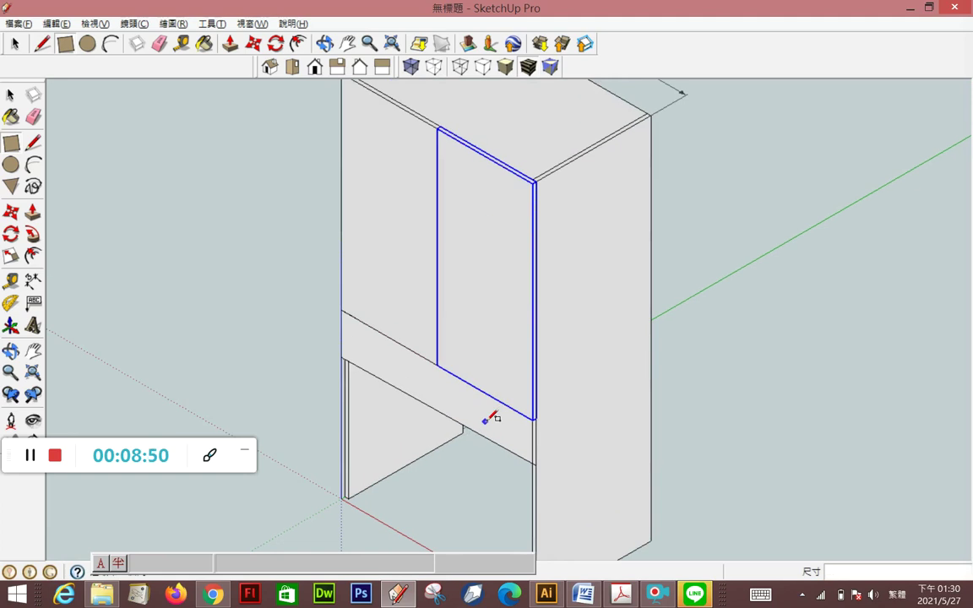
{"action": "left_click", "coordinate": [32, 283]}
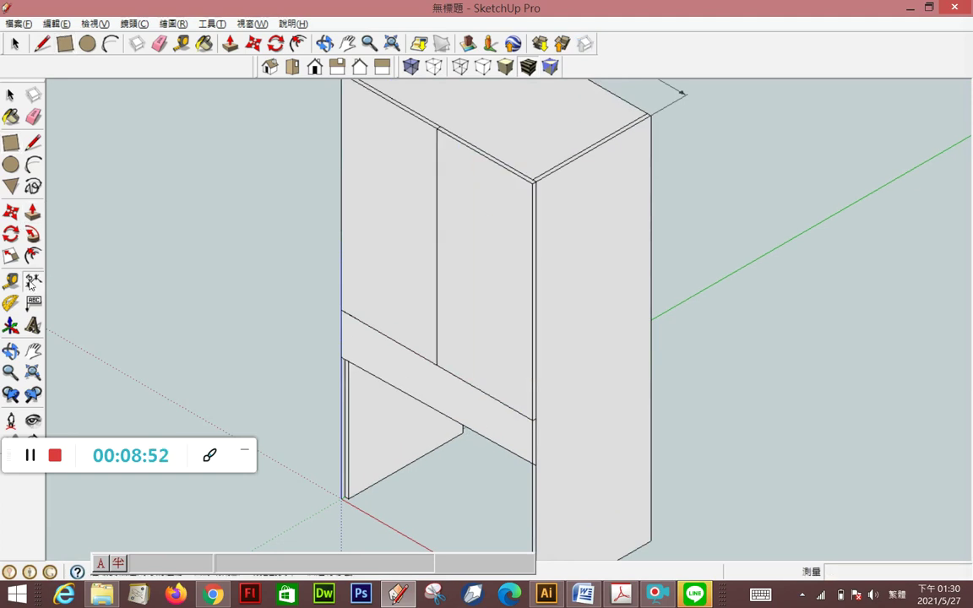
Dimension the front band's height at 207.50mm and compare it with the reference image
{"action": "left_click", "coordinate": [342, 313]}
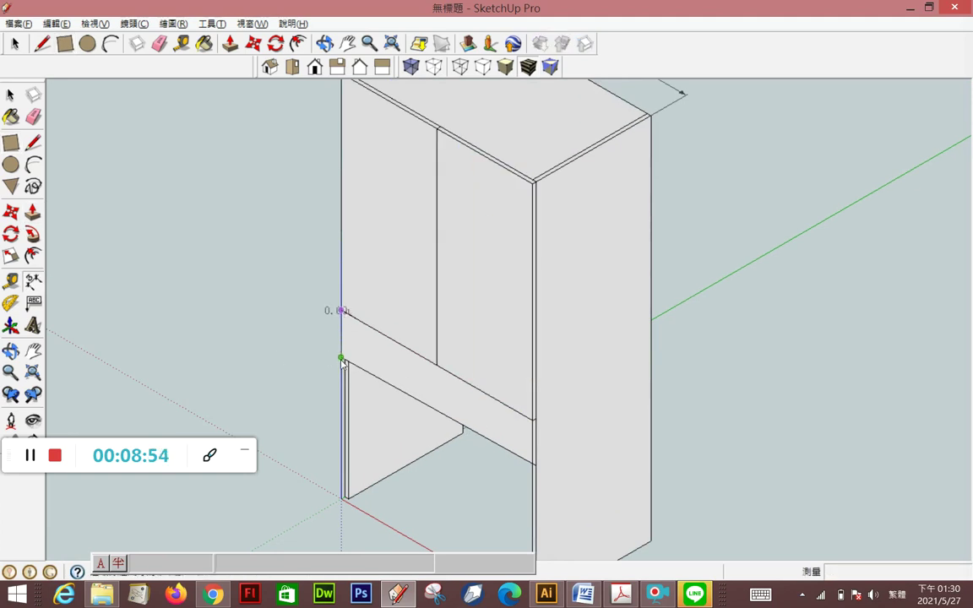
{"action": "left_click", "coordinate": [341, 358]}
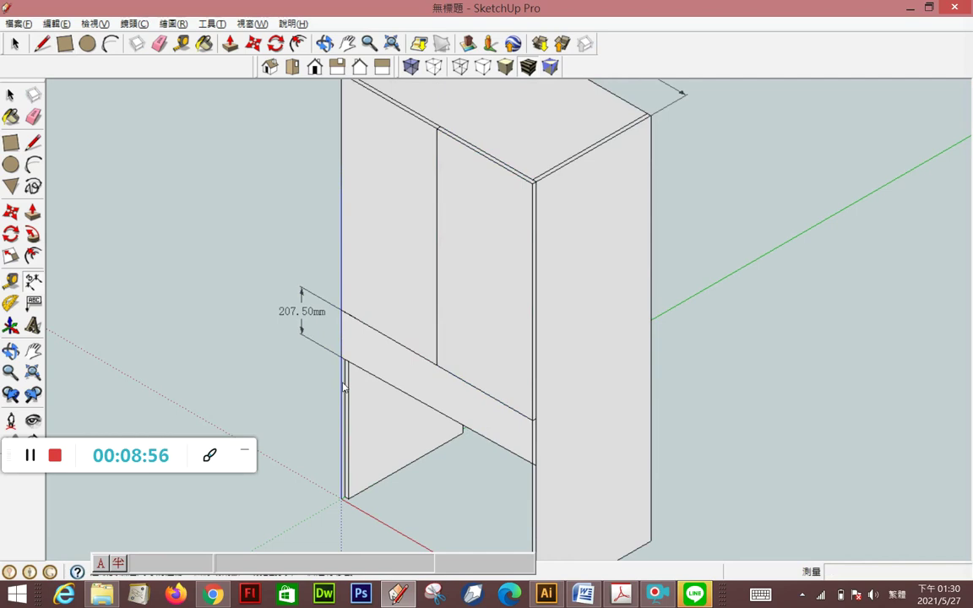
{"action": "key", "text": "alt+Tab"}
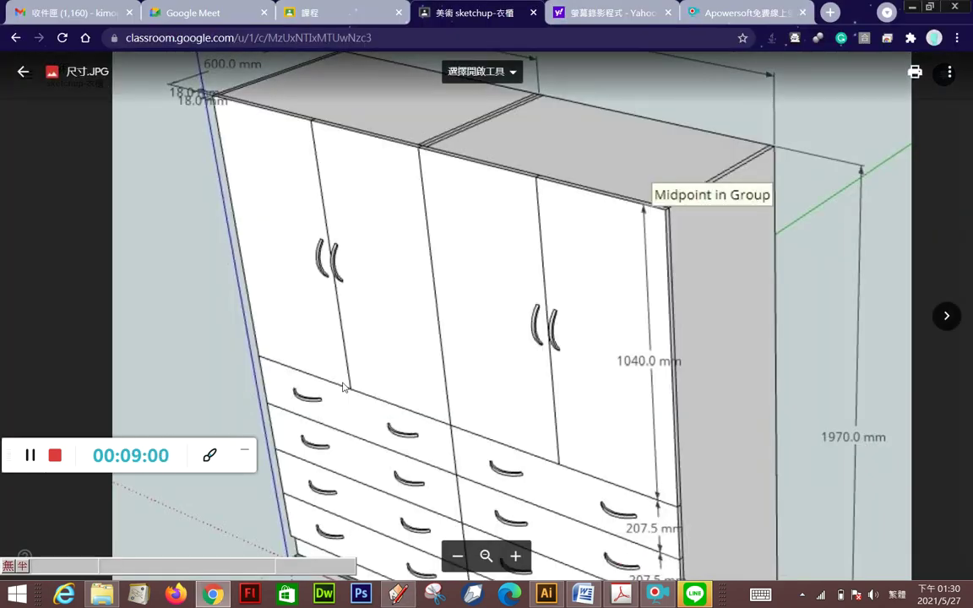
{"action": "key", "text": "alt+Tab"}
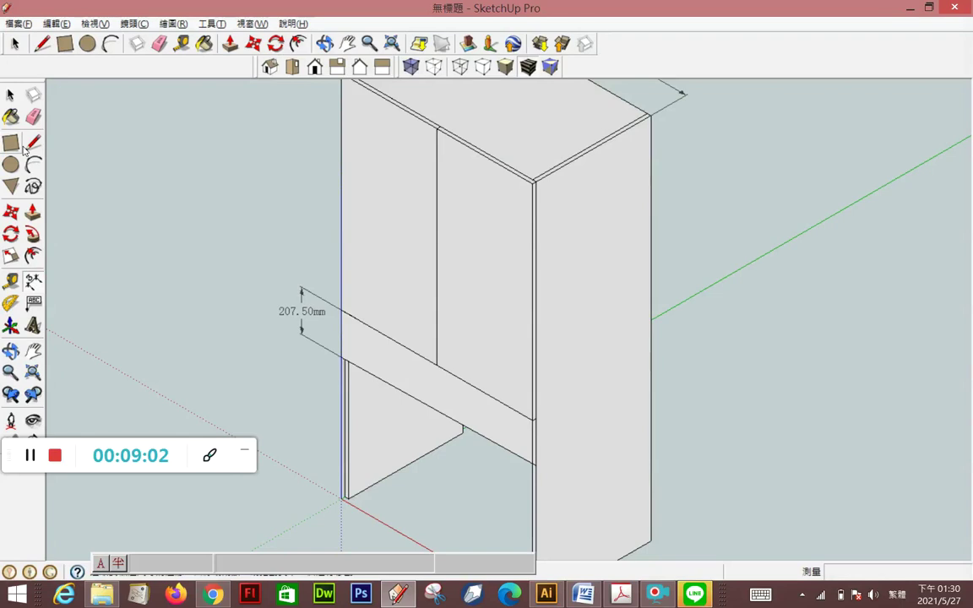
{"action": "mouse_move", "coordinate": [506, 418]}
{"action": "middle_mouse_down"}
{"action": "mouse_move", "coordinate": [202, 310]}
{"action": "mouse_move", "coordinate": [413, 324]}
{"action": "middle_mouse_up"}
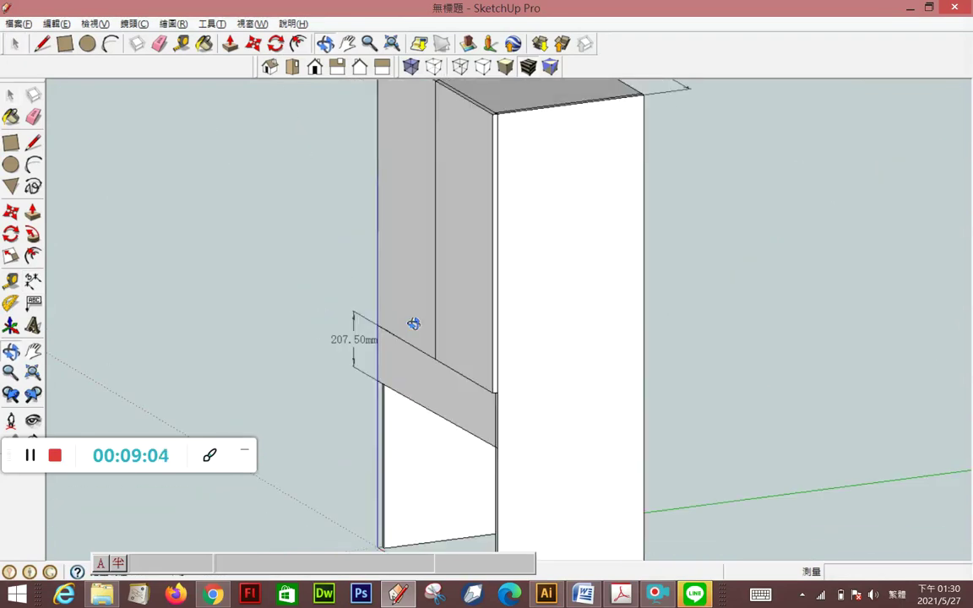
Start pulling the band outward, then undo to remove the band and its 207.50mm dimension
{"action": "left_click", "coordinate": [32, 211]}
{"action": "left_click", "coordinate": [472, 408]}
{"action": "type", "text": "18.00mm"}
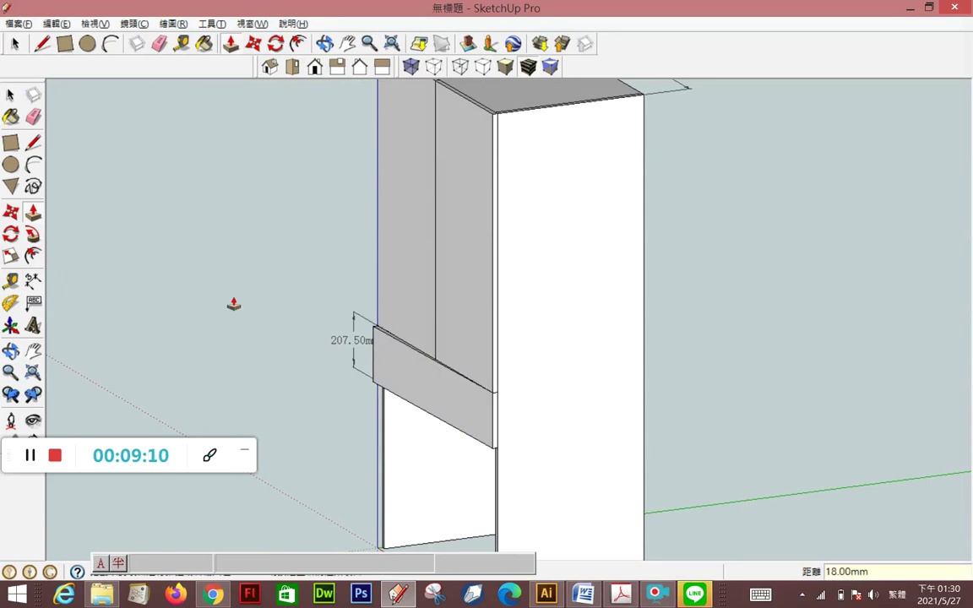
{"action": "mouse_move", "coordinate": [386, 419]}
{"action": "middle_mouse_down"}
{"action": "mouse_move", "coordinate": [519, 445]}
{"action": "mouse_move", "coordinate": [843, 474]}
{"action": "middle_mouse_up"}
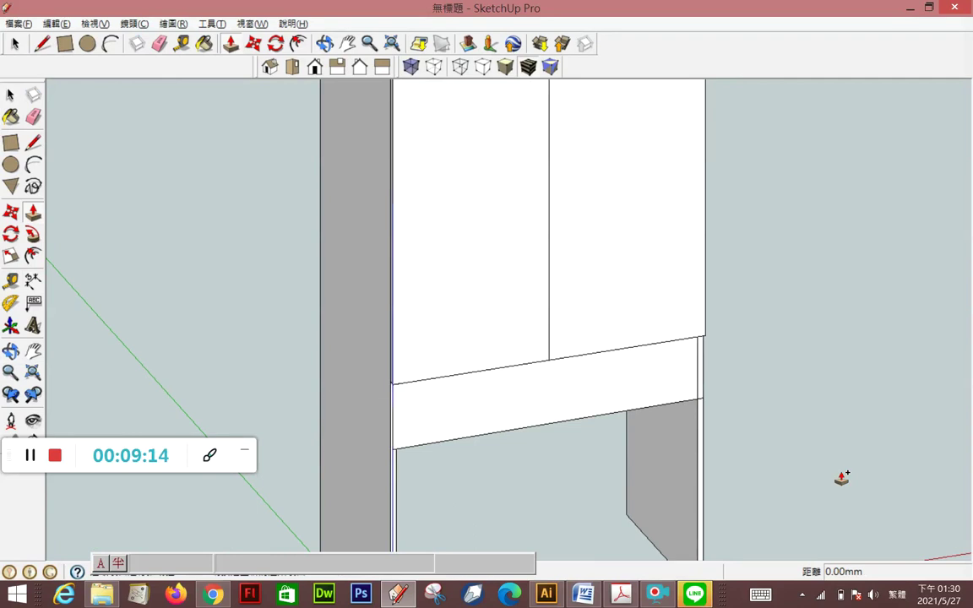
{"action": "key", "text": "ctrl+z"}
{"action": "middle_click_drag", "start_coordinate": [734, 428], "coordinate": [293, 456]}
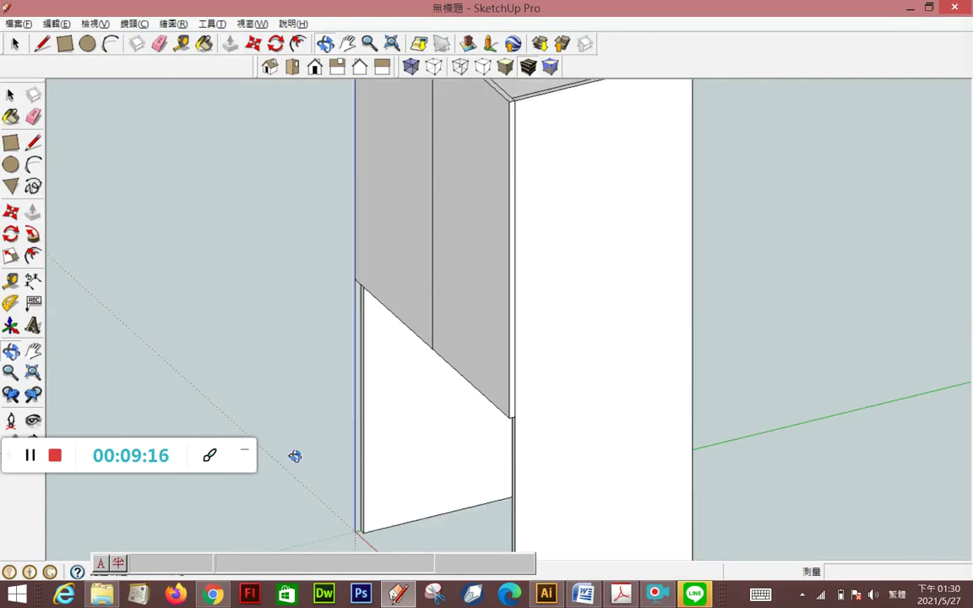
Draw a 970 × 207.5 mm rectangle from the cabinet's top-left front corner
{"action": "left_click", "coordinate": [5, 147]}
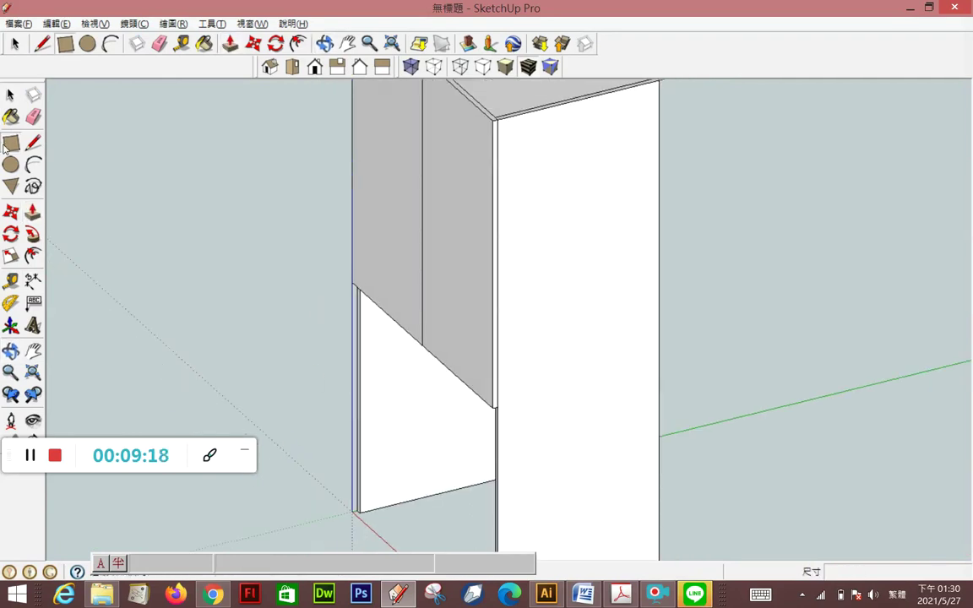
{"action": "scroll", "coordinate": [253, 262], "scroll_direction": "down", "scroll_amount": 3}
{"action": "scroll", "coordinate": [268, 266], "scroll_direction": "down", "scroll_amount": 2}
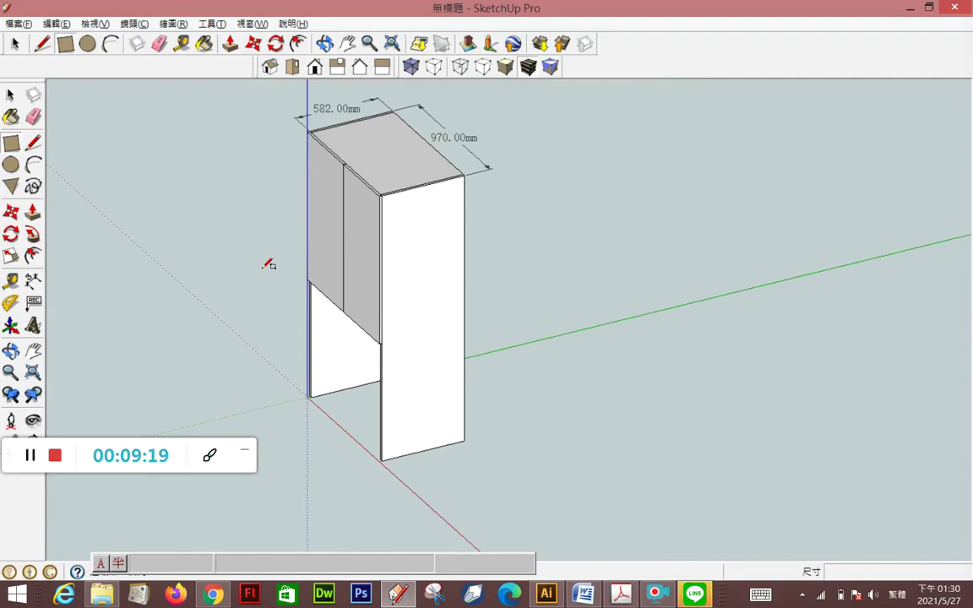
{"action": "left_click", "coordinate": [308, 129]}
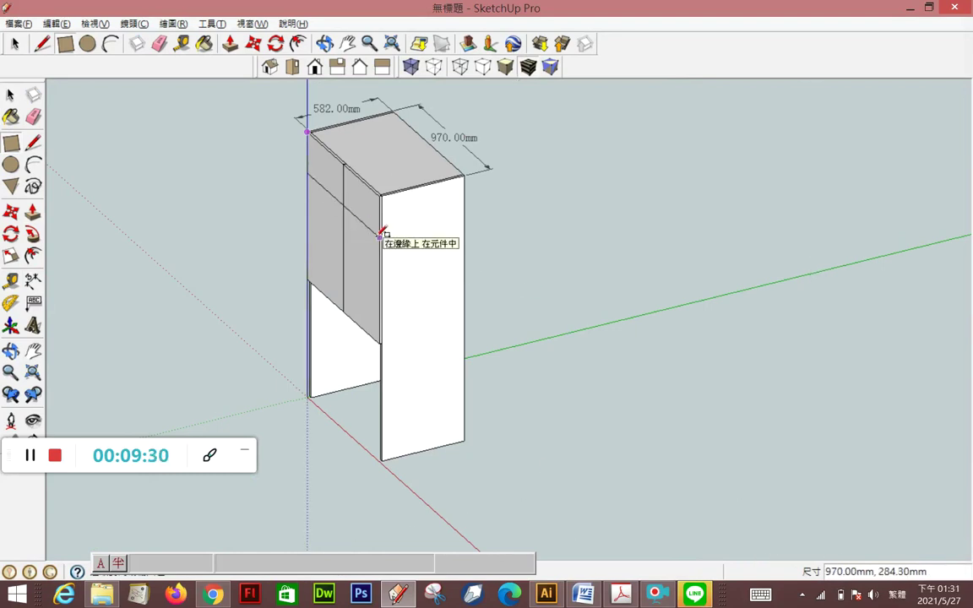
{"action": "type", "text": "970,"}
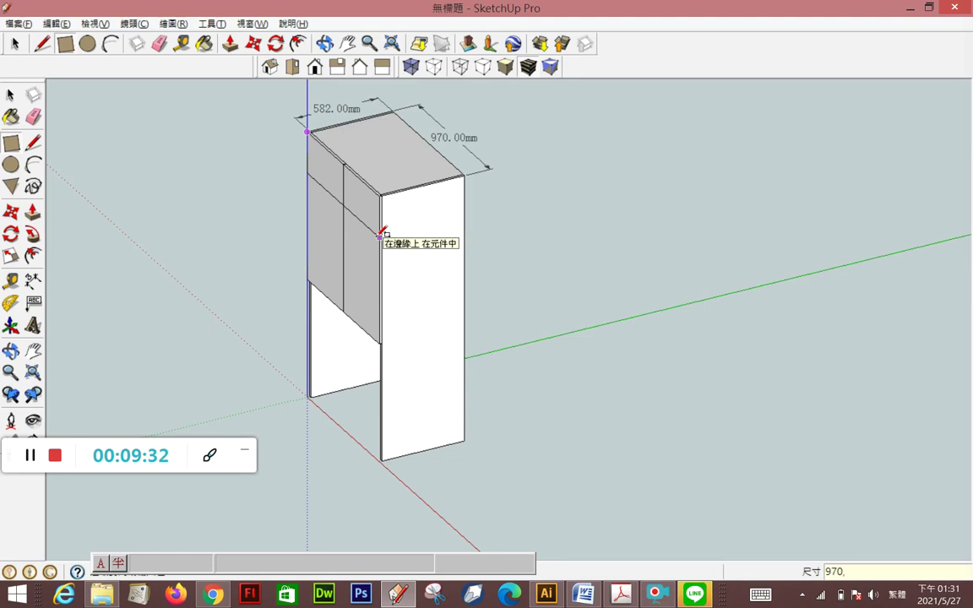
{"action": "type", "text": "207.5"}
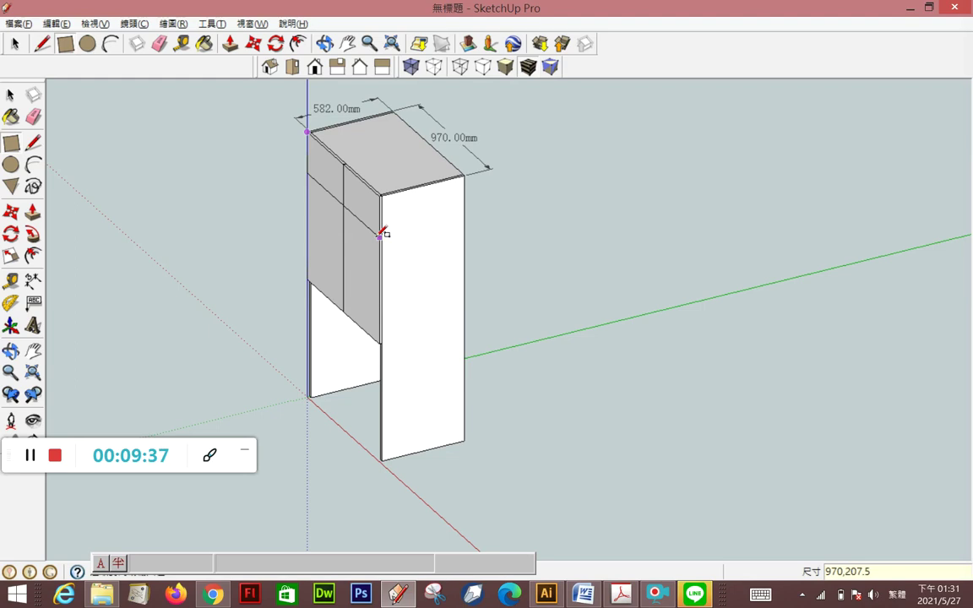
{"action": "key", "text": "Return"}
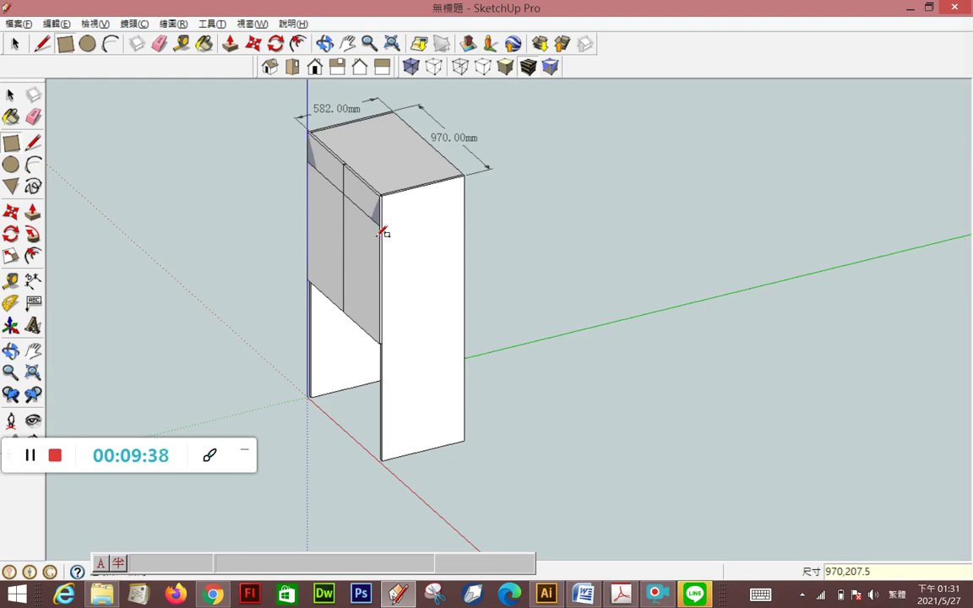
{"action": "left_click", "coordinate": [10, 94]}
{"action": "left_click", "coordinate": [333, 177]}
Extrude the front strip out 18mm
{"action": "left_click", "coordinate": [33, 212]}
{"action": "scroll", "coordinate": [326, 224], "scroll_direction": "up", "scroll_amount": 2}
{"action": "scroll", "coordinate": [326, 224], "scroll_direction": "up", "scroll_amount": 1}
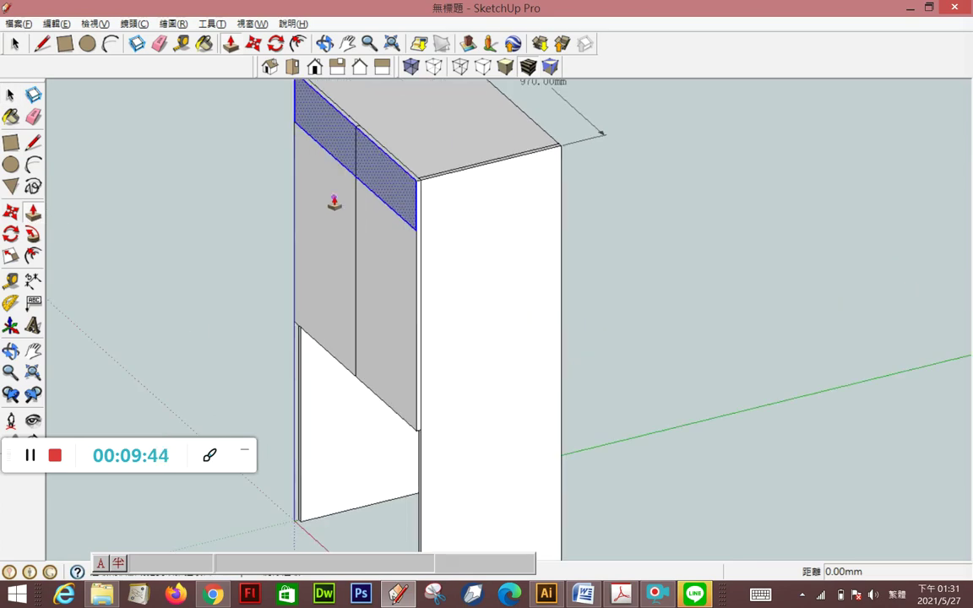
{"action": "scroll", "coordinate": [322, 279], "scroll_direction": "down", "scroll_amount": 1}
{"action": "scroll", "coordinate": [296, 139], "scroll_direction": "up", "scroll_amount": 3}
{"action": "scroll", "coordinate": [295, 142], "scroll_direction": "up", "scroll_amount": 1}
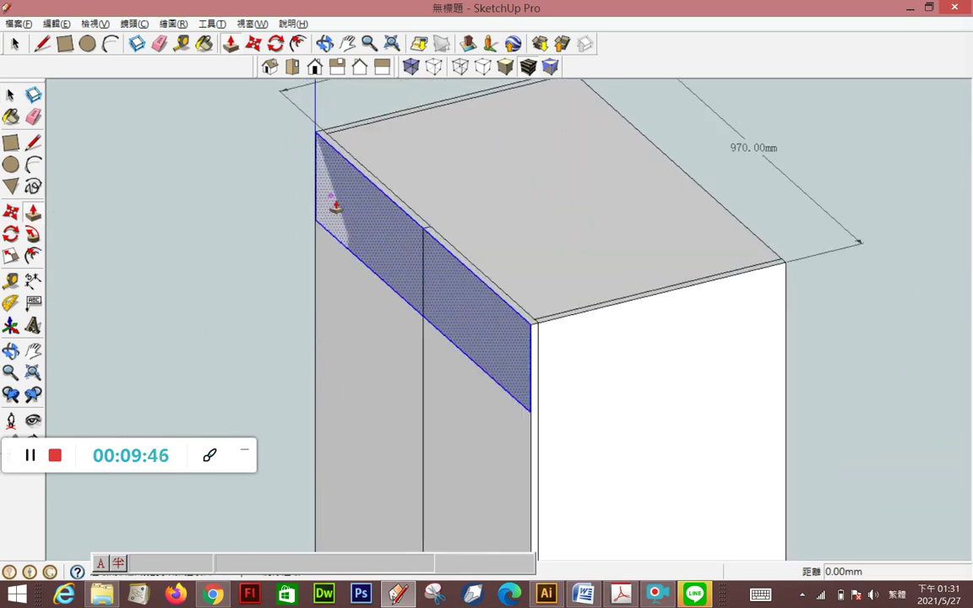
{"action": "double_click", "coordinate": [328, 154]}
{"action": "left_click", "coordinate": [331, 154]}
{"action": "type", "text": "18"}
{"action": "key", "text": "Return"}
{"action": "key", "text": "space"}
Move the extruded strip down about 1040mm to sit below the door panels
{"action": "left_click", "coordinate": [375, 215]}
{"action": "left_click", "coordinate": [10, 211]}
{"action": "mouse_move", "coordinate": [317, 131]}
{"action": "left_mouse_down"}
{"action": "mouse_move", "coordinate": [300, 413]}
{"action": "mouse_move", "coordinate": [328, 384]}
{"action": "left_mouse_up"}
{"action": "scroll", "coordinate": [312, 224], "scroll_direction": "down", "scroll_amount": 2}
{"action": "scroll", "coordinate": [300, 413], "scroll_direction": "up", "scroll_amount": 2}
{"action": "scroll", "coordinate": [310, 425], "scroll_direction": "up", "scroll_amount": 2}
{"action": "scroll", "coordinate": [310, 425], "scroll_direction": "up", "scroll_amount": 2}
{"action": "mouse_move", "coordinate": [239, 178]}
{"action": "middle_mouse_down"}
{"action": "mouse_move", "coordinate": [905, 42]}
{"action": "mouse_move", "coordinate": [149, 384]}
{"action": "middle_mouse_up"}
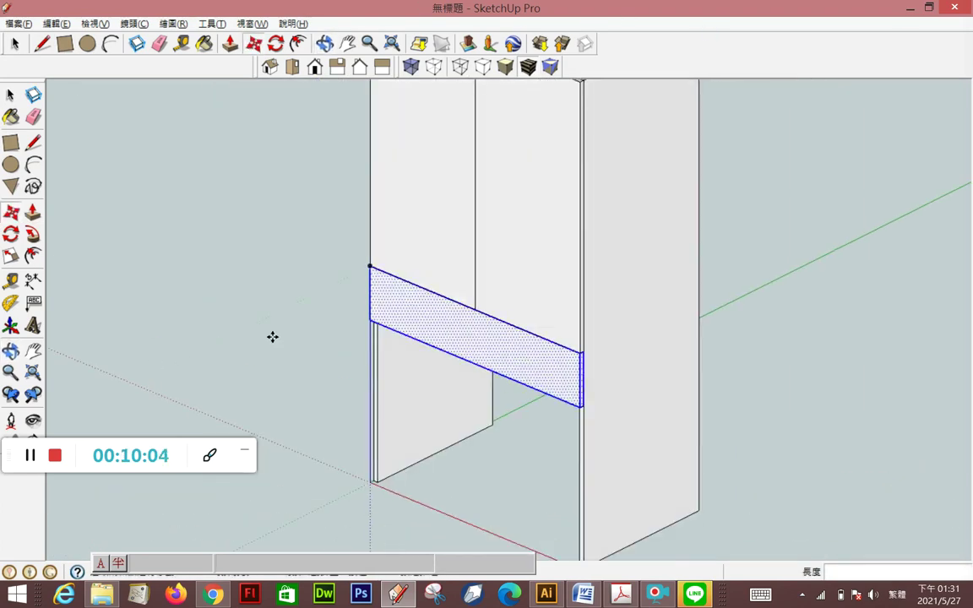
Make the lower front strip a component, then start a rectangle on the ground left of the cabinet
{"action": "middle_click_drag", "start_coordinate": [271, 337], "coordinate": [286, 354]}
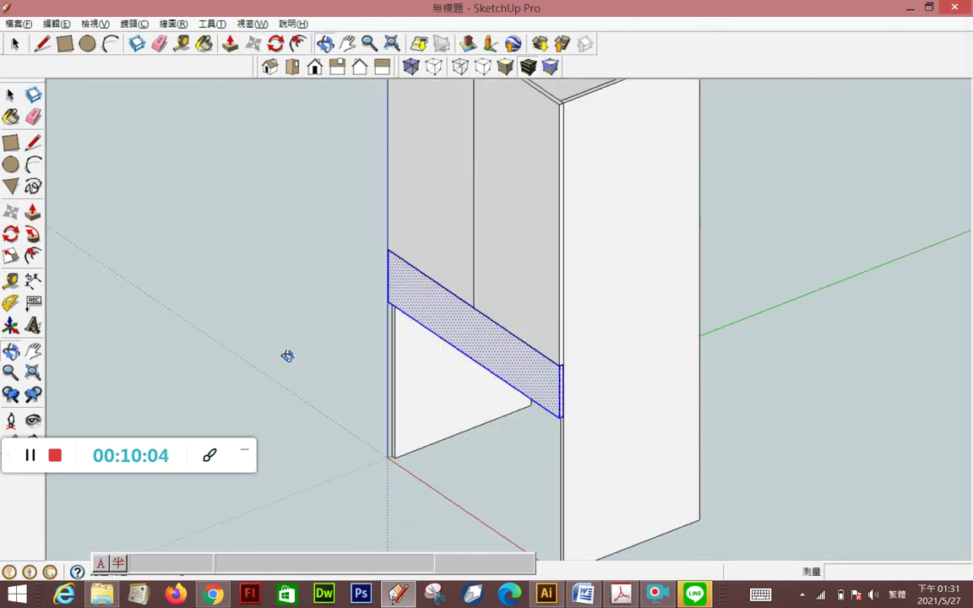
{"action": "left_click", "coordinate": [33, 142]}
{"action": "scroll", "coordinate": [375, 254], "scroll_direction": "down", "scroll_amount": 2}
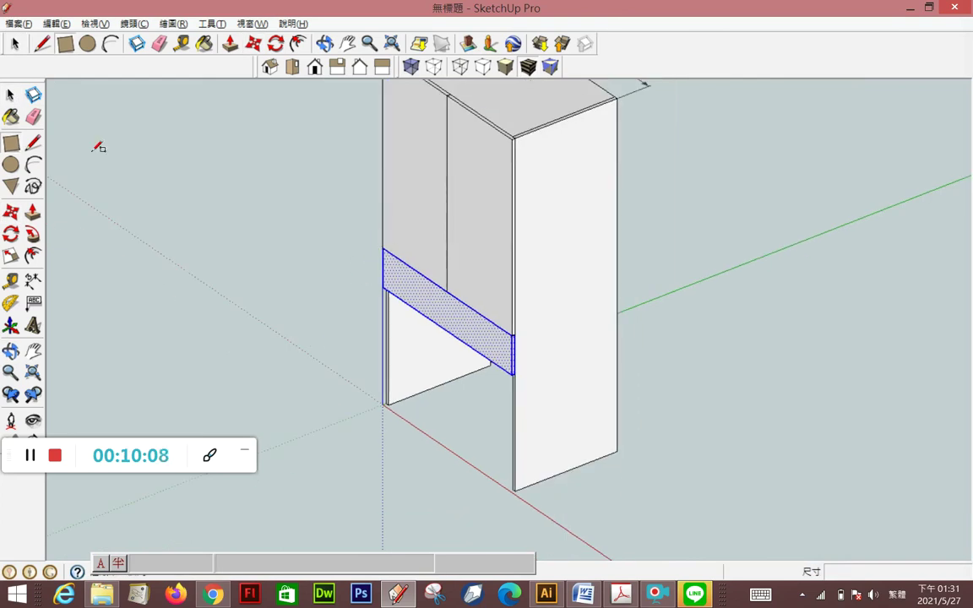
{"action": "left_click", "coordinate": [11, 95]}
{"action": "left_click", "coordinate": [253, 203]}
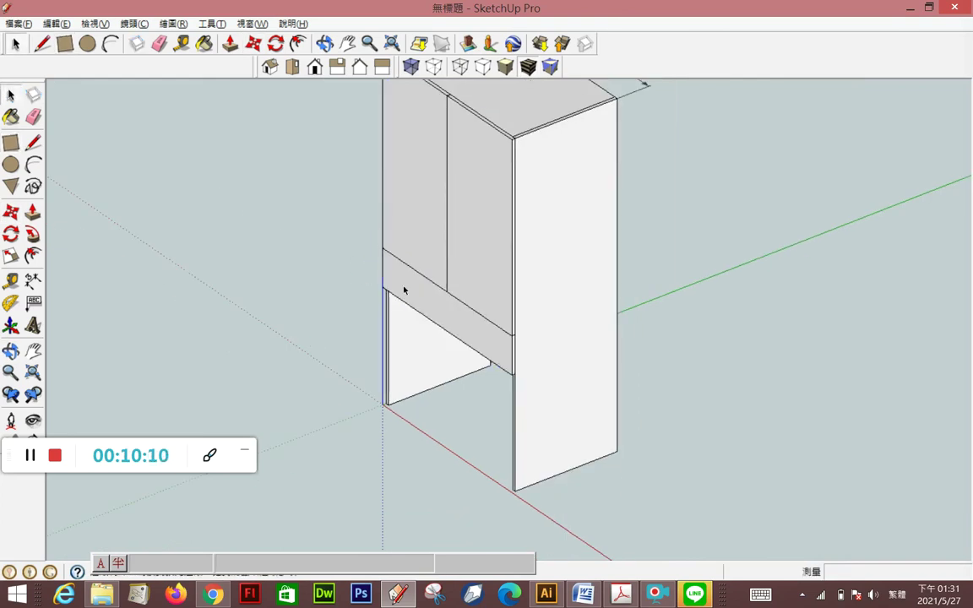
{"action": "left_click", "coordinate": [430, 295]}
{"action": "right_click", "coordinate": [430, 296]}
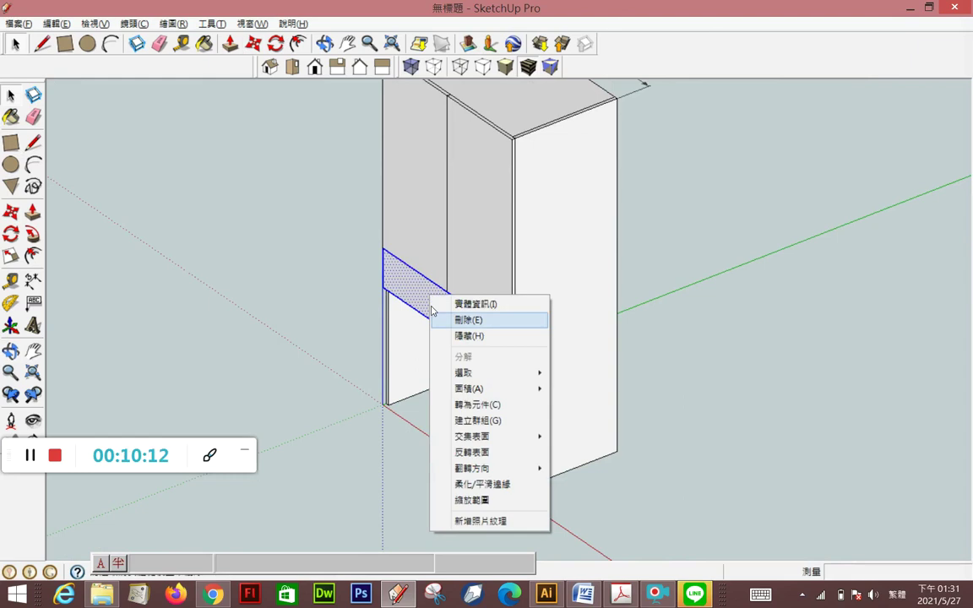
{"action": "left_click", "coordinate": [466, 405]}
{"action": "left_click", "coordinate": [933, 384]}
{"action": "left_click", "coordinate": [10, 143]}
{"action": "left_click", "coordinate": [167, 351]}
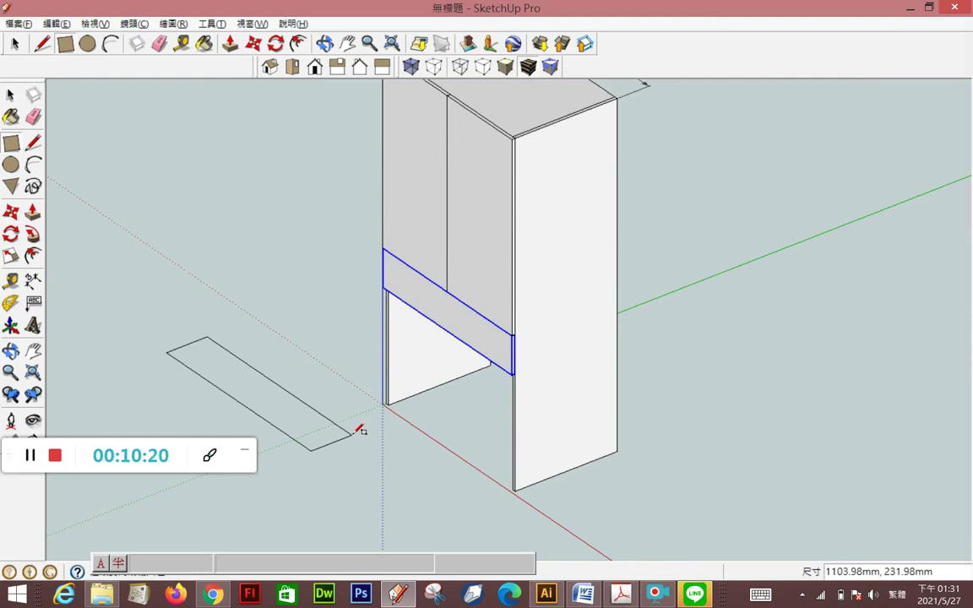
Draw a 970 × 207.5 mm rectangle and push/pull it into an 18 mm thick board
{"action": "type", "text": "970,207.5"}
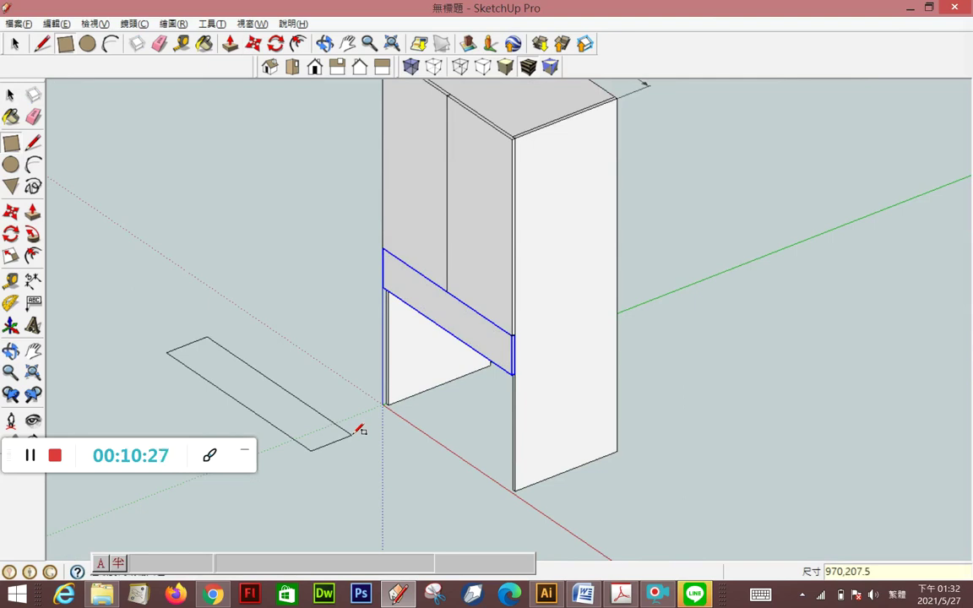
{"action": "key", "text": "Return"}
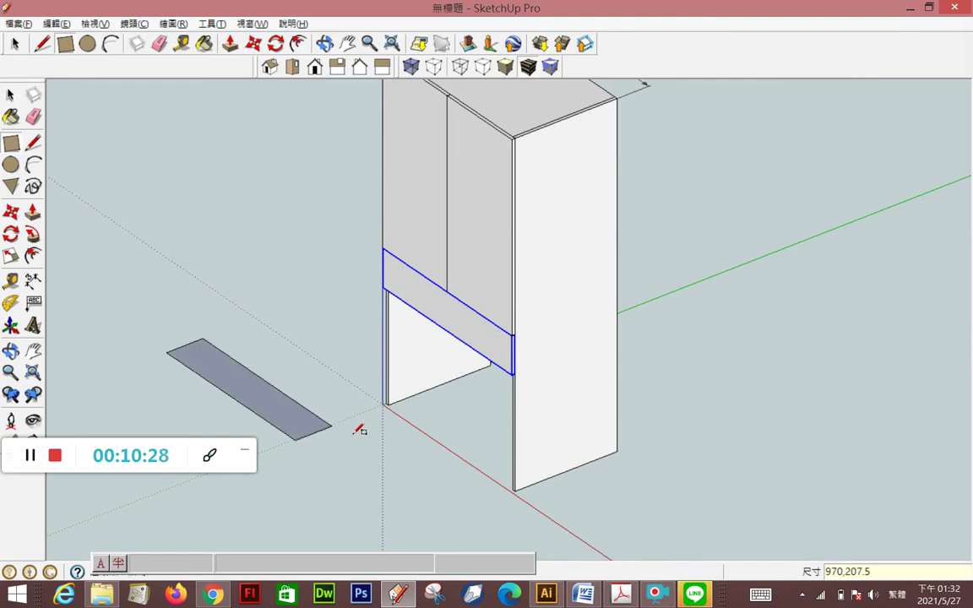
{"action": "key", "text": "p"}
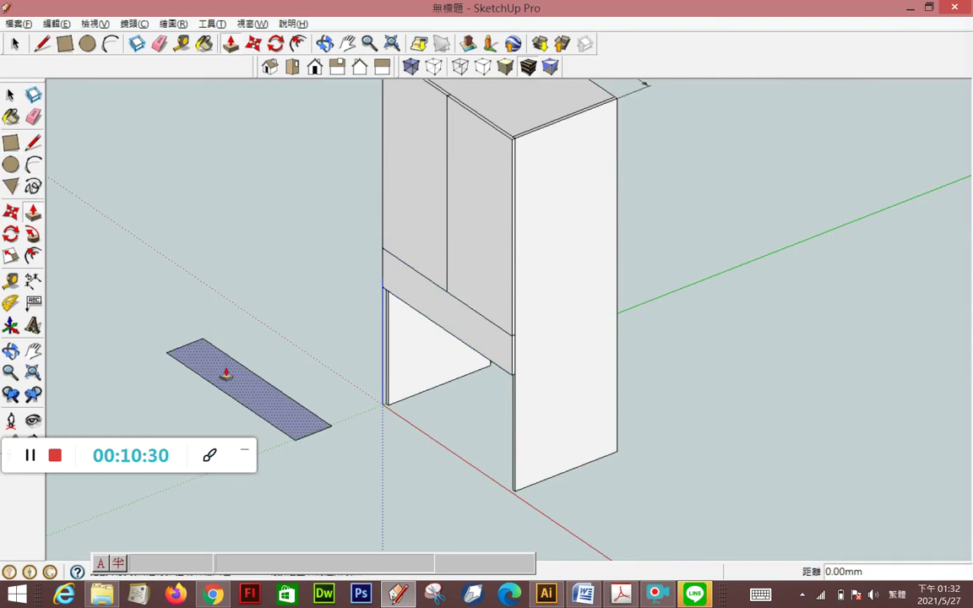
{"action": "left_click", "coordinate": [221, 369]}
{"action": "type", "text": "18"}
{"action": "key", "text": "Return"}
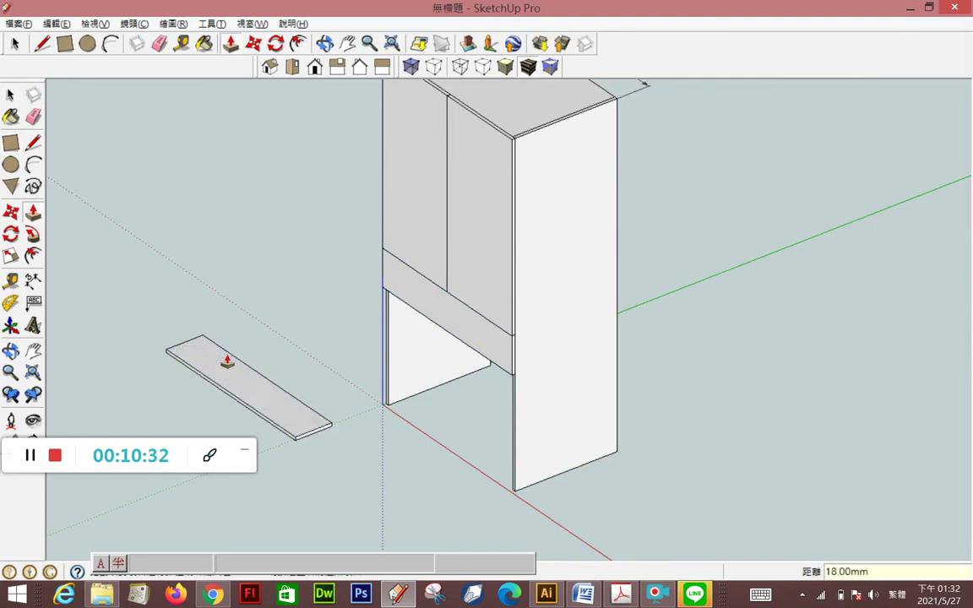
Select the whole board and rotate it 90° so it stands upright
{"action": "key", "text": "space"}
{"action": "triple_click", "coordinate": [203, 375]}
{"action": "left_click", "coordinate": [10, 234]}
{"action": "left_click", "coordinate": [545, 394]}
{"action": "left_click", "coordinate": [570, 390]}
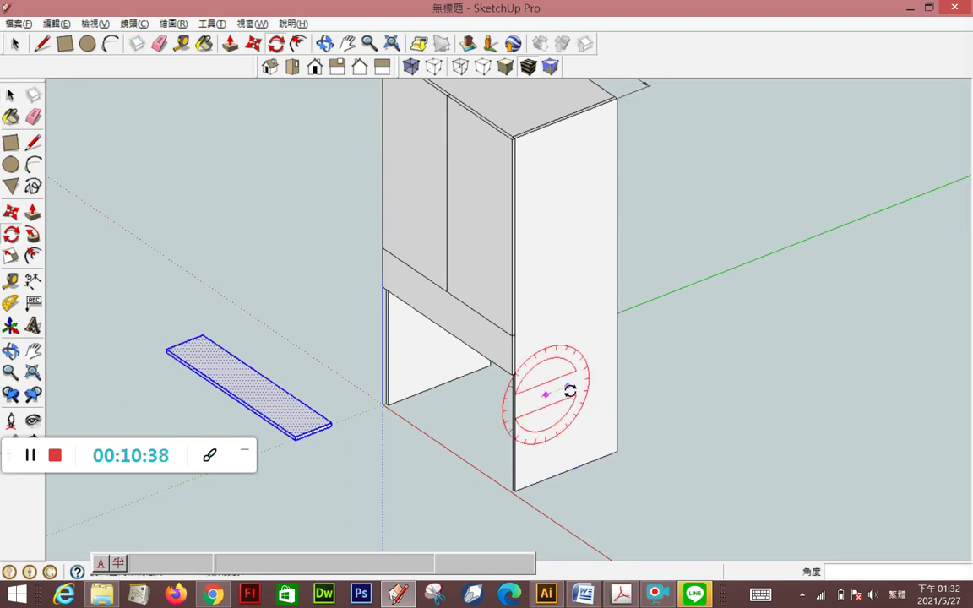
{"action": "left_click", "coordinate": [544, 342]}
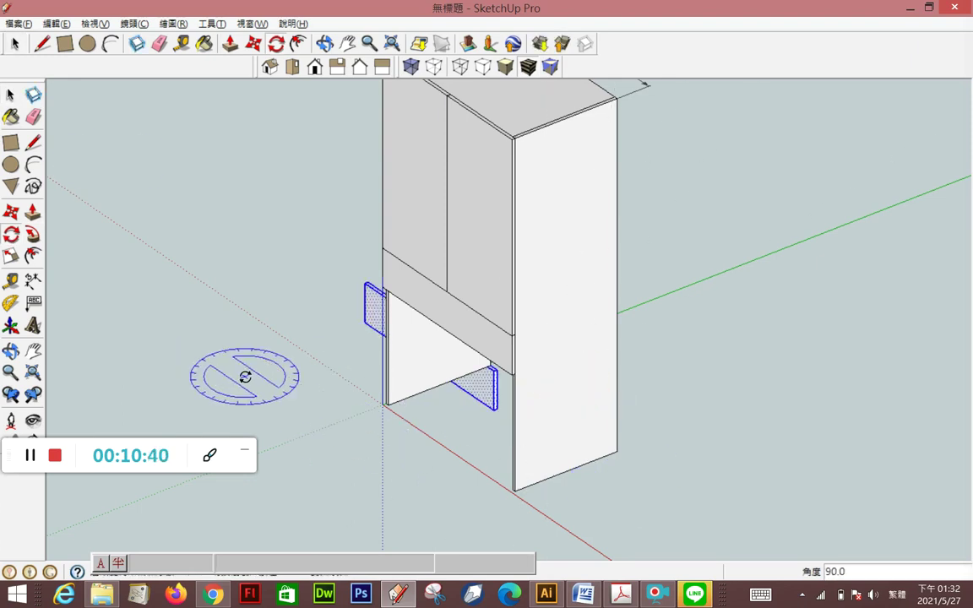
{"action": "left_click", "coordinate": [10, 95]}
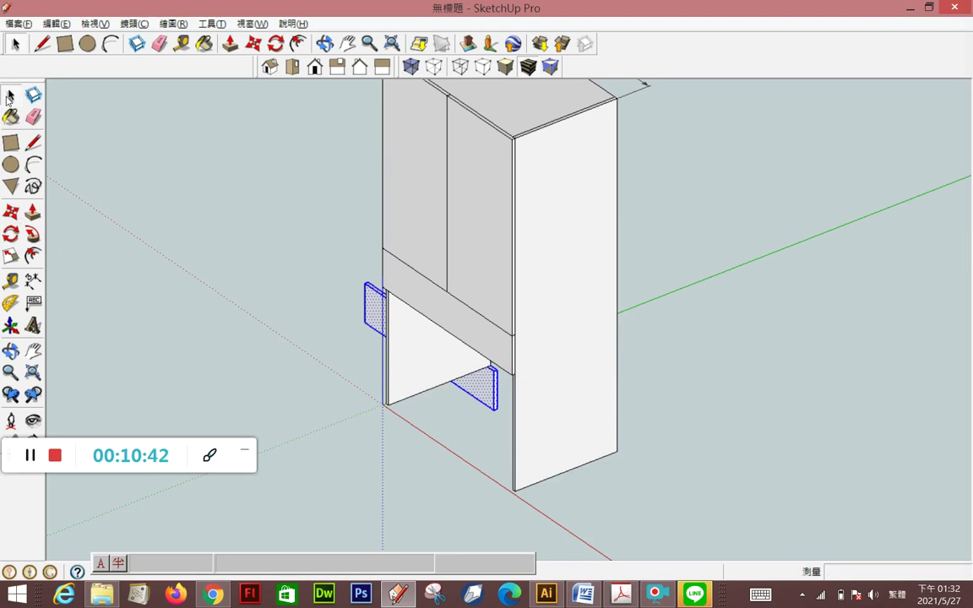
Move the board so its corner snaps onto the cabinet's front corner
{"action": "key", "text": "m"}
{"action": "scroll", "coordinate": [366, 304], "scroll_direction": "up", "scroll_amount": 2}
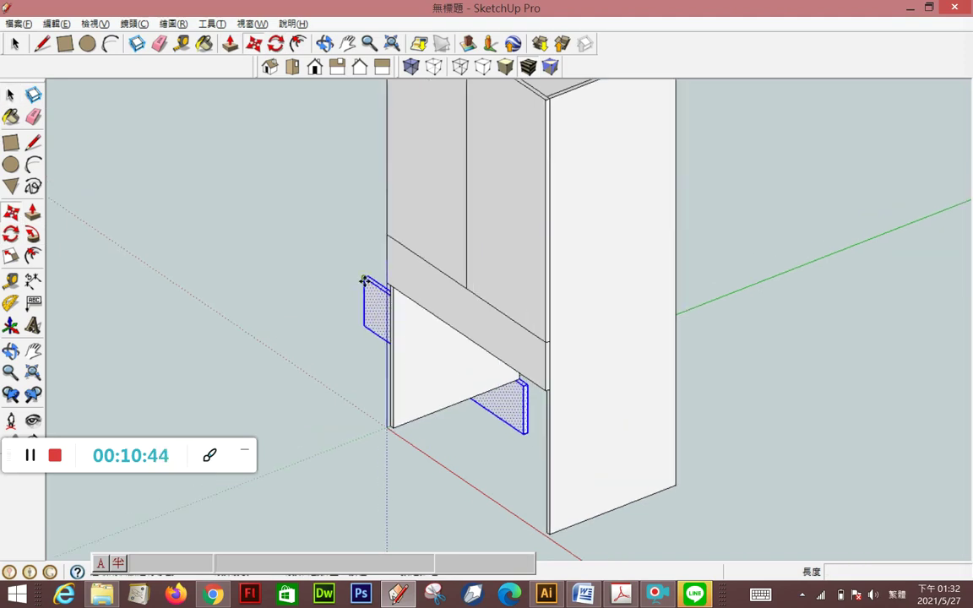
{"action": "left_click", "coordinate": [366, 284]}
{"action": "scroll", "coordinate": [386, 309], "scroll_direction": "up", "scroll_amount": 2}
{"action": "scroll", "coordinate": [387, 291], "scroll_direction": "up", "scroll_amount": 1}
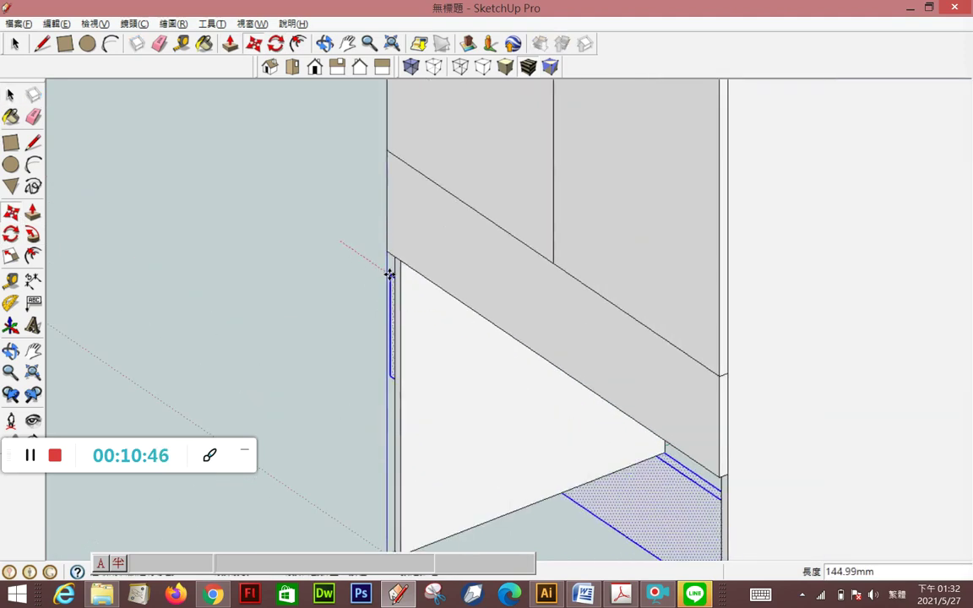
{"action": "left_click", "coordinate": [388, 256]}
{"action": "scroll", "coordinate": [254, 161], "scroll_direction": "down", "scroll_amount": 1}
{"action": "scroll", "coordinate": [249, 157], "scroll_direction": "down", "scroll_amount": 1}
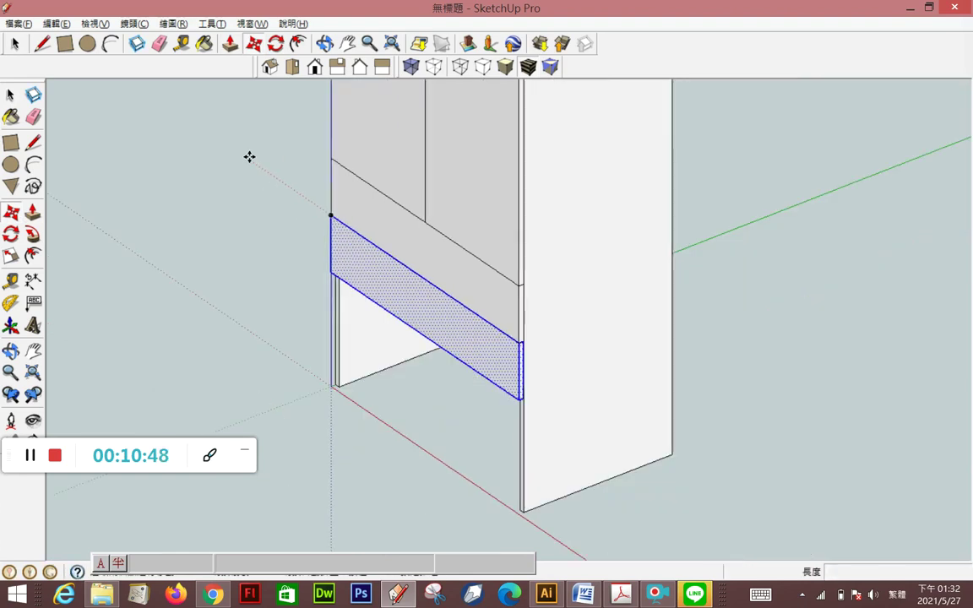
Delete the upright board, leaving the cabinet with its open lower section
{"action": "key", "text": "Delete"}
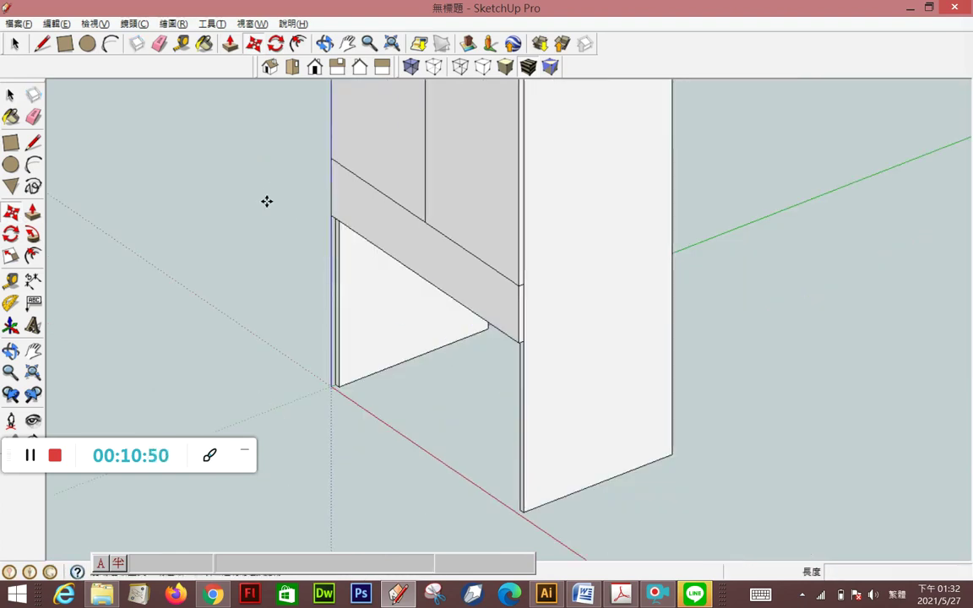
{"action": "left_click", "coordinate": [11, 94]}
{"action": "scroll", "coordinate": [245, 254], "scroll_direction": "down", "scroll_amount": 1}
{"action": "scroll", "coordinate": [266, 295], "scroll_direction": "down", "scroll_amount": 2}
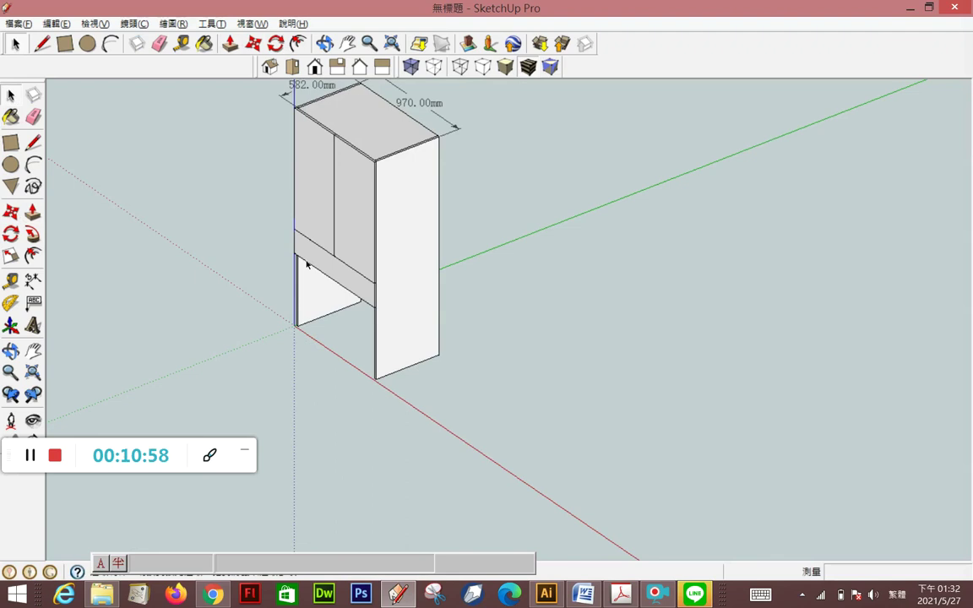
{"action": "scroll", "coordinate": [280, 218], "scroll_direction": "up", "scroll_amount": 1}
{"action": "scroll", "coordinate": [267, 256], "scroll_direction": "down", "scroll_amount": 1}
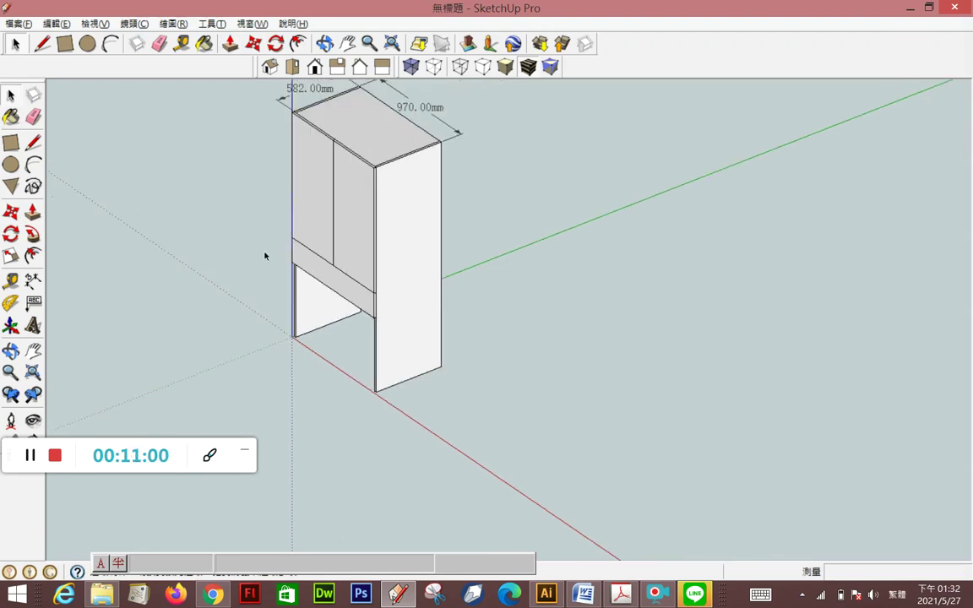
{"action": "scroll", "coordinate": [267, 256], "scroll_direction": "up", "scroll_amount": 1}
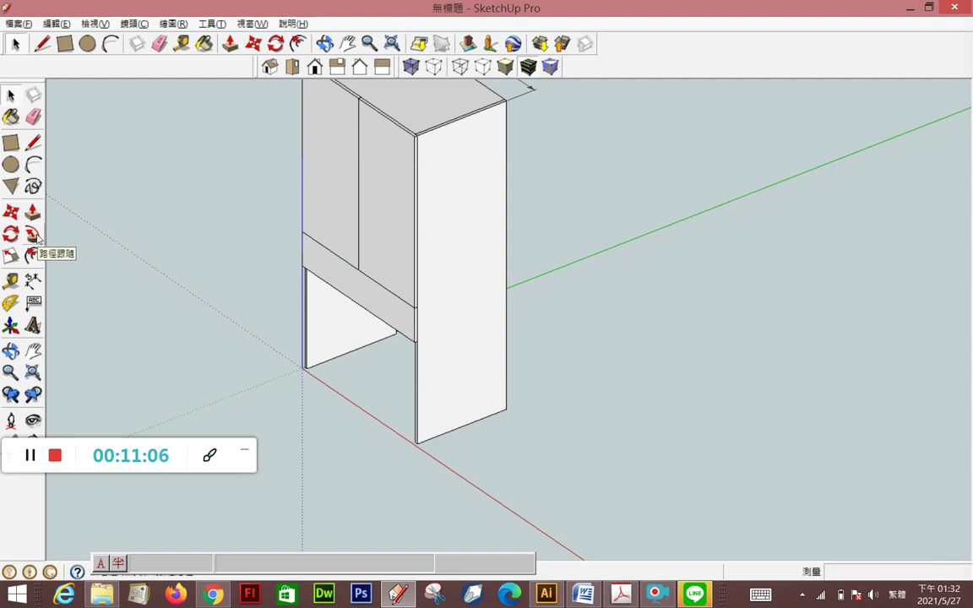
Draw a small circle on the ground to the right of the cabinet
{"action": "left_click", "coordinate": [12, 165]}
{"action": "scroll", "coordinate": [582, 361], "scroll_direction": "down", "scroll_amount": 2}
{"action": "left_click", "coordinate": [619, 410]}
{"action": "left_click", "coordinate": [644, 404]}
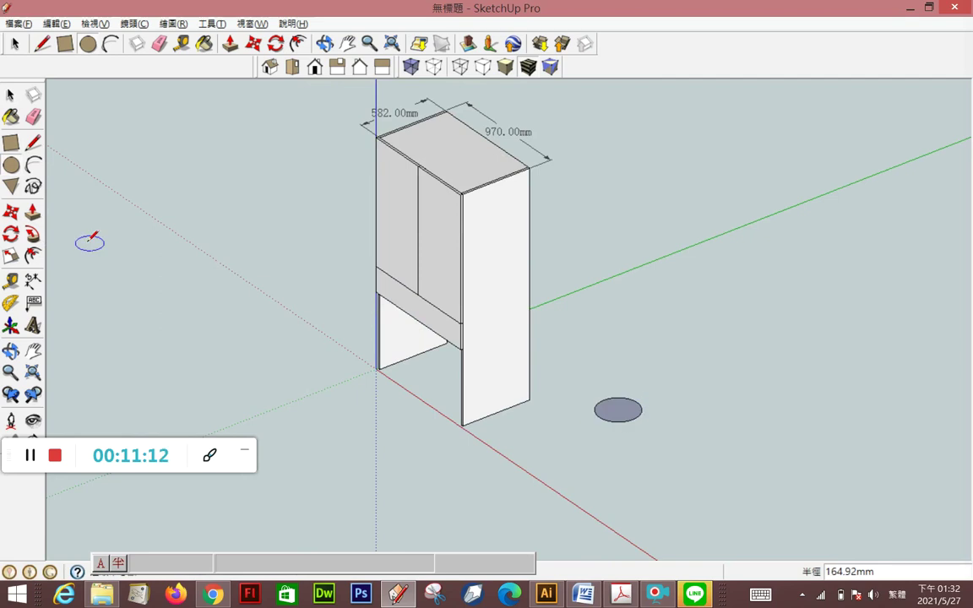
Draw a line across the circle along the red axis
{"action": "left_click", "coordinate": [34, 142]}
{"action": "scroll", "coordinate": [659, 421], "scroll_direction": "up", "scroll_amount": 2}
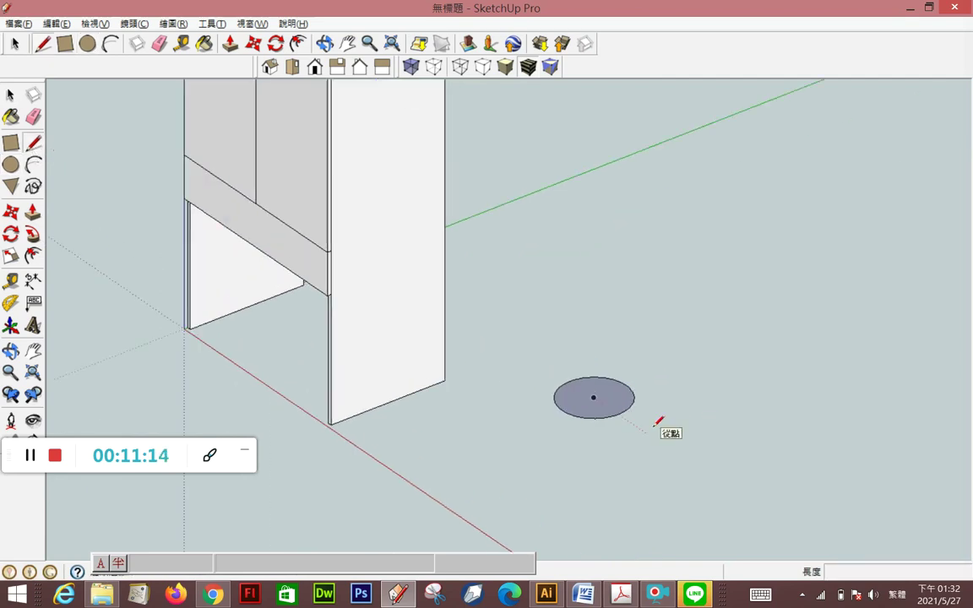
{"action": "scroll", "coordinate": [657, 422], "scroll_direction": "up", "scroll_amount": 2}
{"action": "scroll", "coordinate": [557, 351], "scroll_direction": "up", "scroll_amount": 1}
{"action": "scroll", "coordinate": [560, 355], "scroll_direction": "up", "scroll_amount": 1}
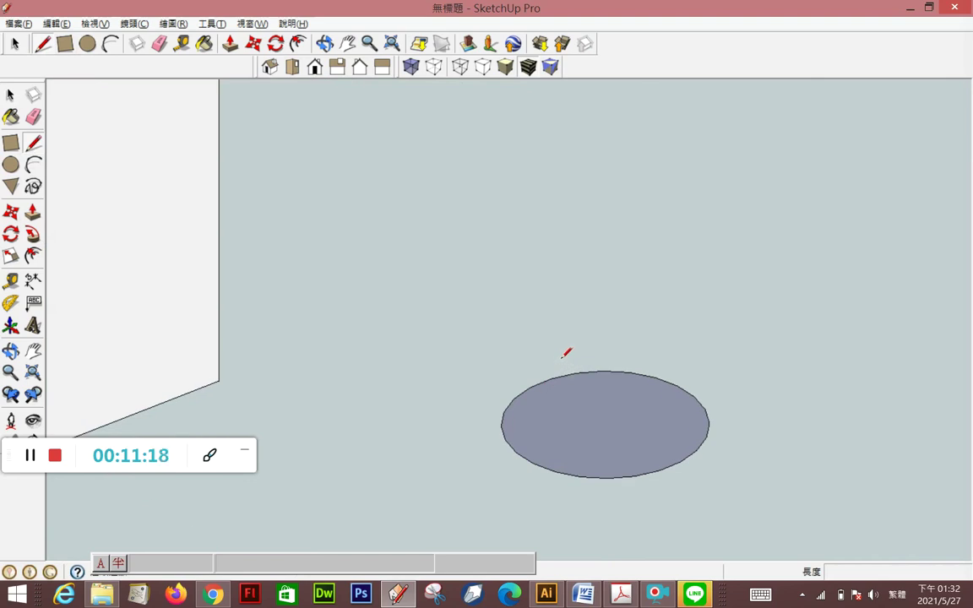
{"action": "left_click", "coordinate": [561, 358]}
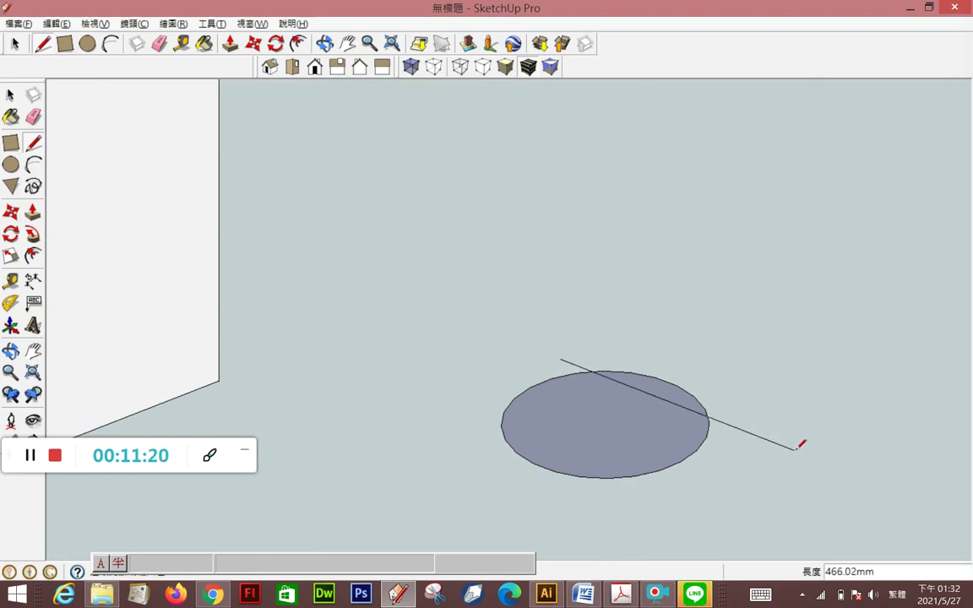
{"action": "scroll", "coordinate": [710, 401], "scroll_direction": "down", "scroll_amount": 2}
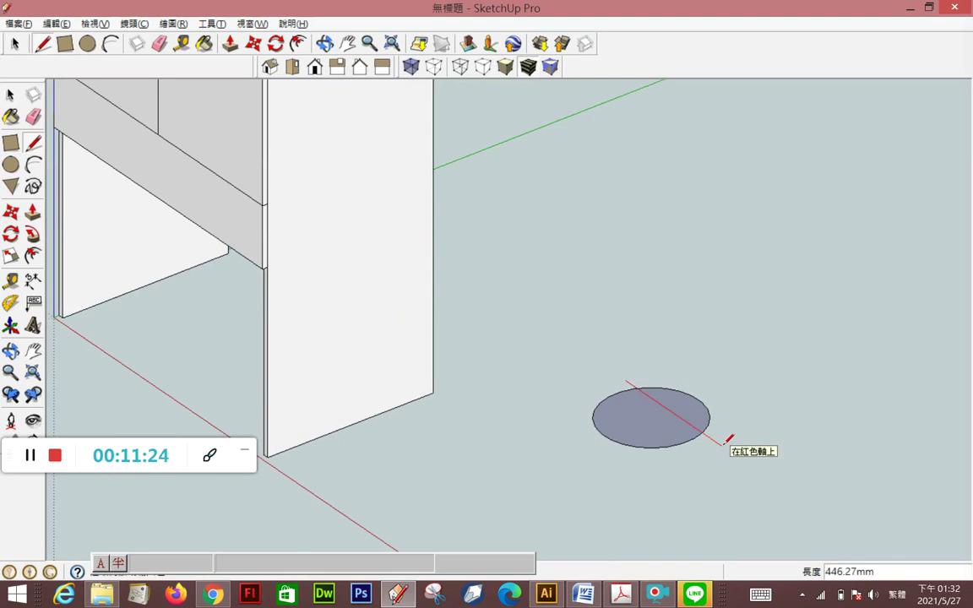
{"action": "left_click", "coordinate": [722, 445]}
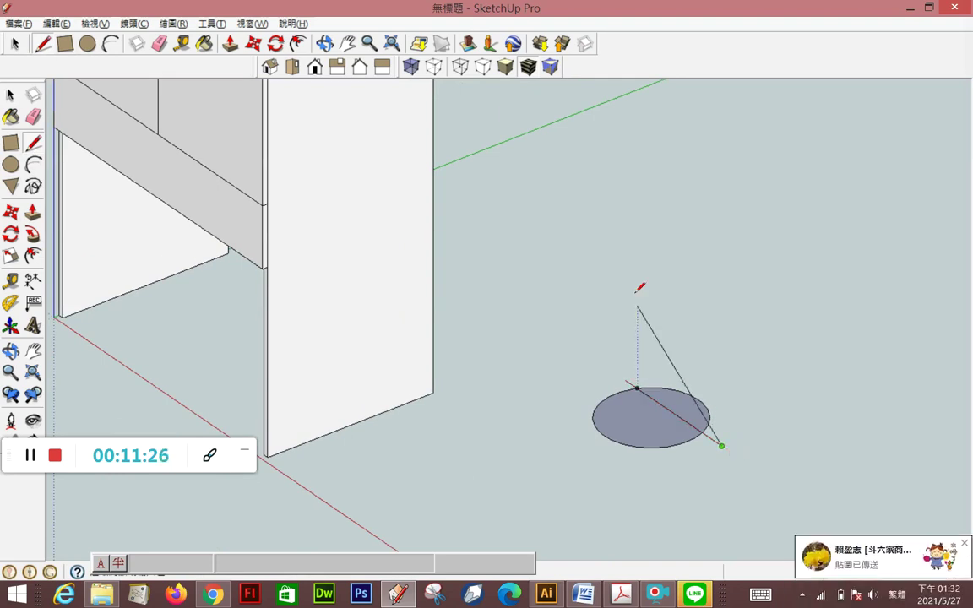
{"action": "key", "text": "Escape"}
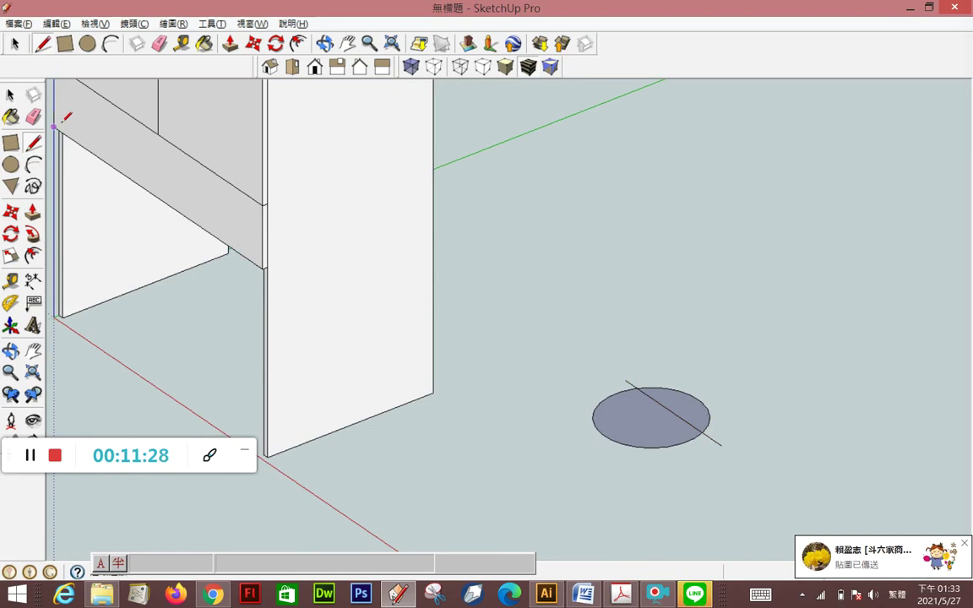
Erase the upper arc and the stray line end to leave a half-disc, then view from the front
{"action": "left_click", "coordinate": [32, 117]}
{"action": "left_click_drag", "start_coordinate": [677, 385], "coordinate": [674, 403]}
{"action": "left_click", "coordinate": [714, 435]}
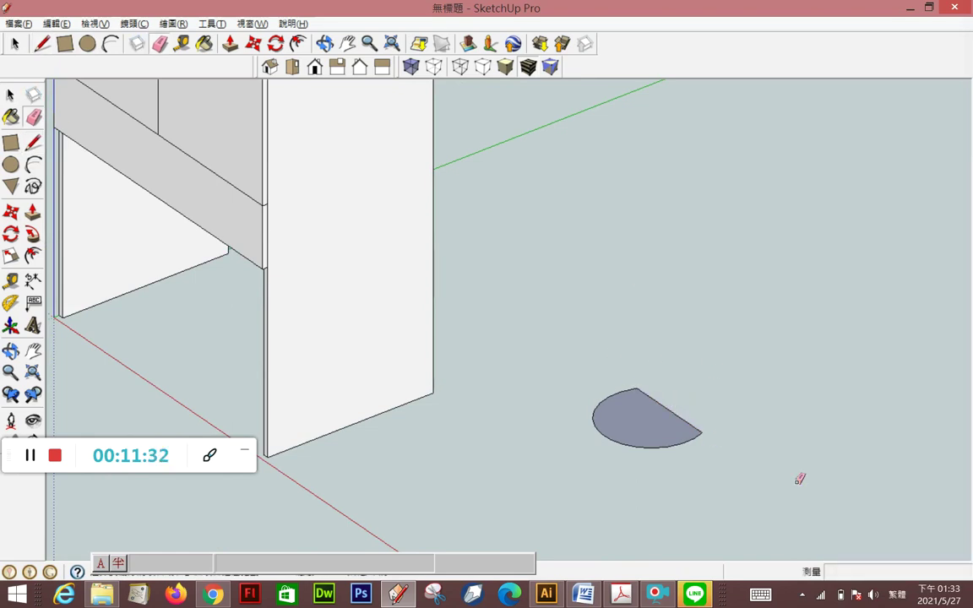
{"action": "left_click", "coordinate": [11, 142]}
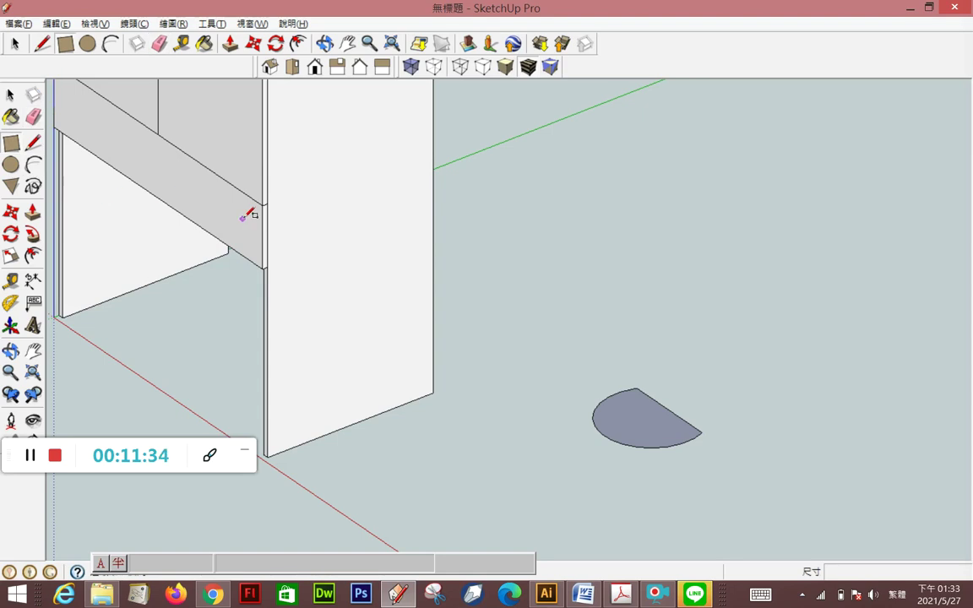
{"action": "left_click", "coordinate": [314, 68]}
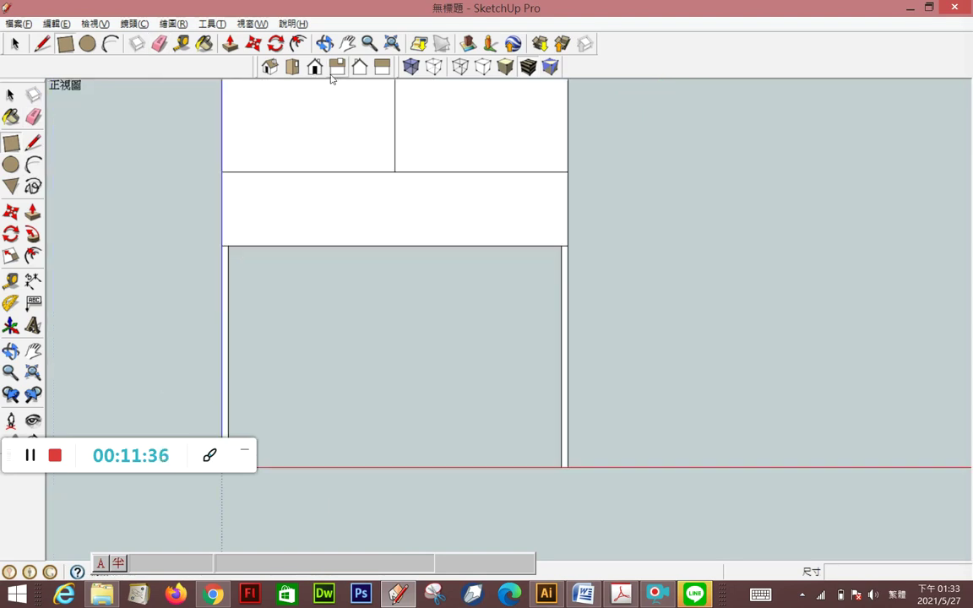
In Right view, draw a tall vertical arc with a 678.75 mm bulge beside the cabinet
{"action": "left_click", "coordinate": [337, 69]}
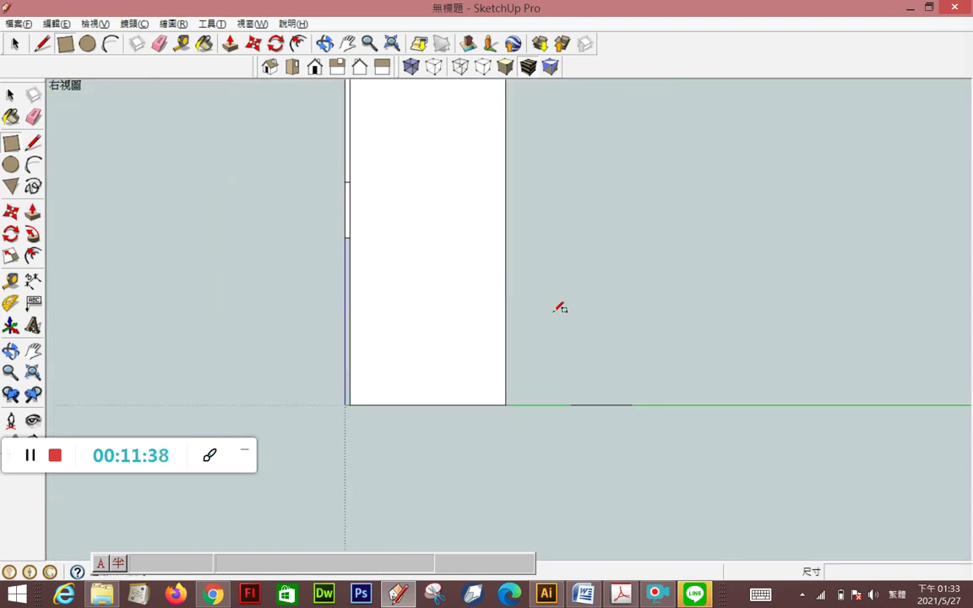
{"action": "scroll", "coordinate": [566, 307], "scroll_direction": "down", "scroll_amount": 1}
{"action": "left_click", "coordinate": [31, 165]}
{"action": "scroll", "coordinate": [134, 293], "scroll_direction": "down", "scroll_amount": 1}
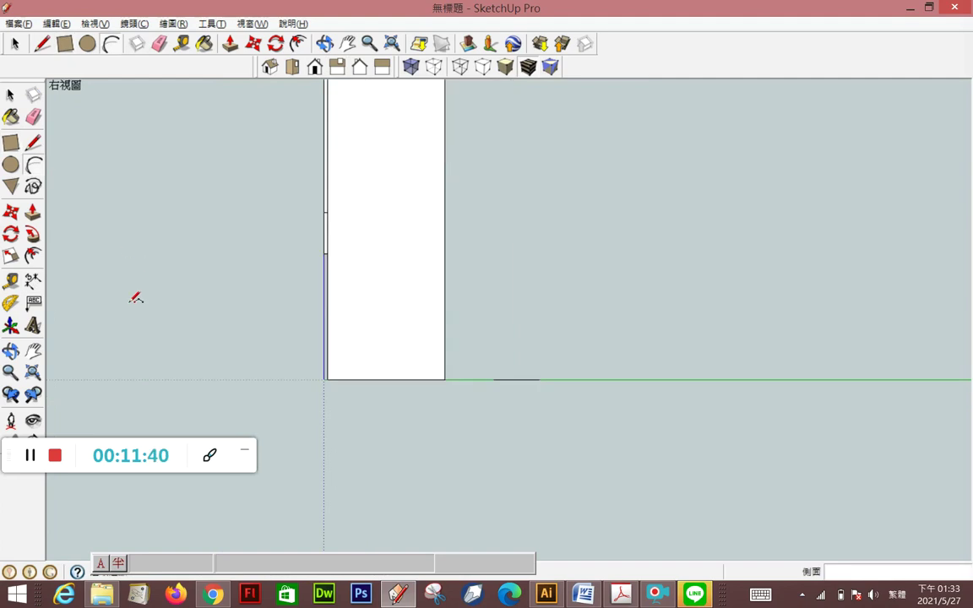
{"action": "scroll", "coordinate": [135, 293], "scroll_direction": "down", "scroll_amount": 1}
{"action": "left_click", "coordinate": [610, 128]}
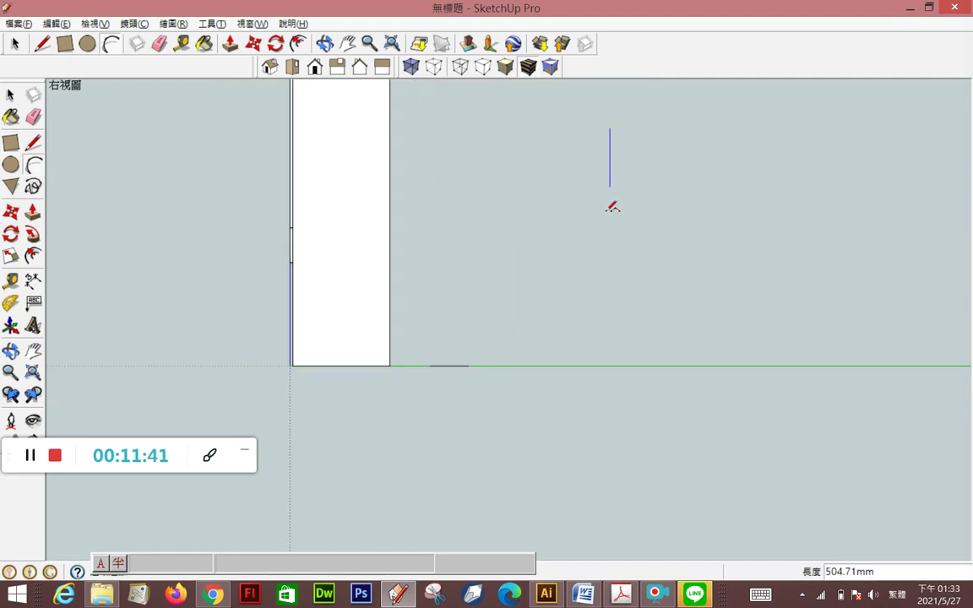
{"action": "left_click", "coordinate": [615, 498]}
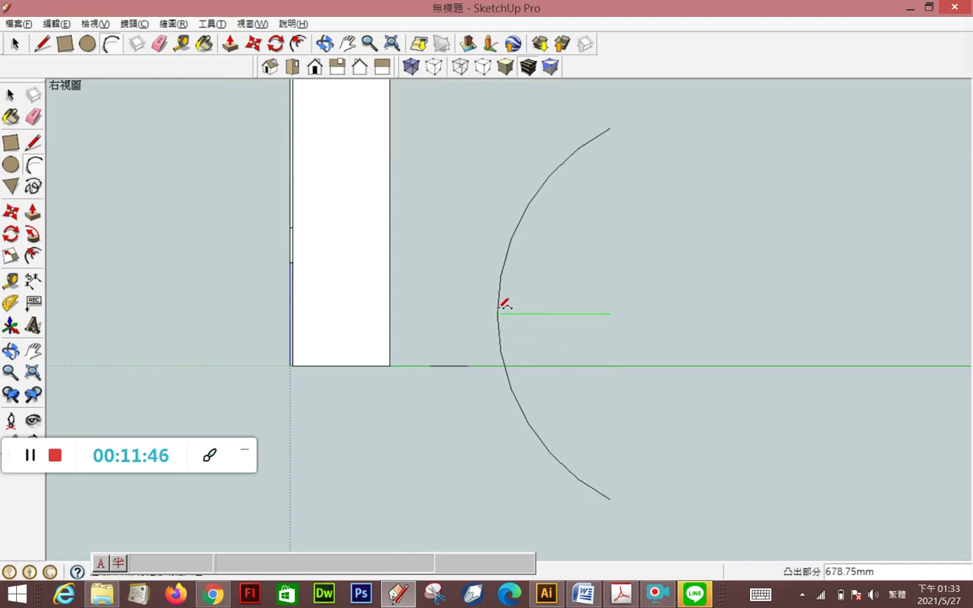
{"action": "left_click", "coordinate": [498, 304]}
{"action": "mouse_move", "coordinate": [437, 373]}
{"action": "middle_mouse_down"}
{"action": "mouse_move", "coordinate": [494, 458]}
{"action": "mouse_move", "coordinate": [516, 470]}
{"action": "middle_mouse_up"}
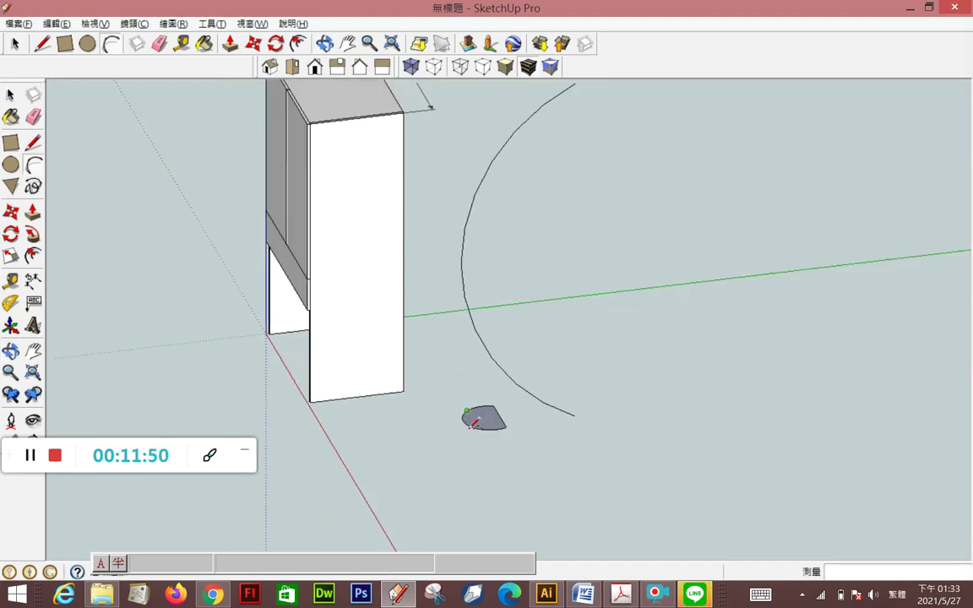
Trial-sweep the half-disc along the arc with Follow Me, then undo both the sweep and the arc
{"action": "left_click", "coordinate": [10, 95]}
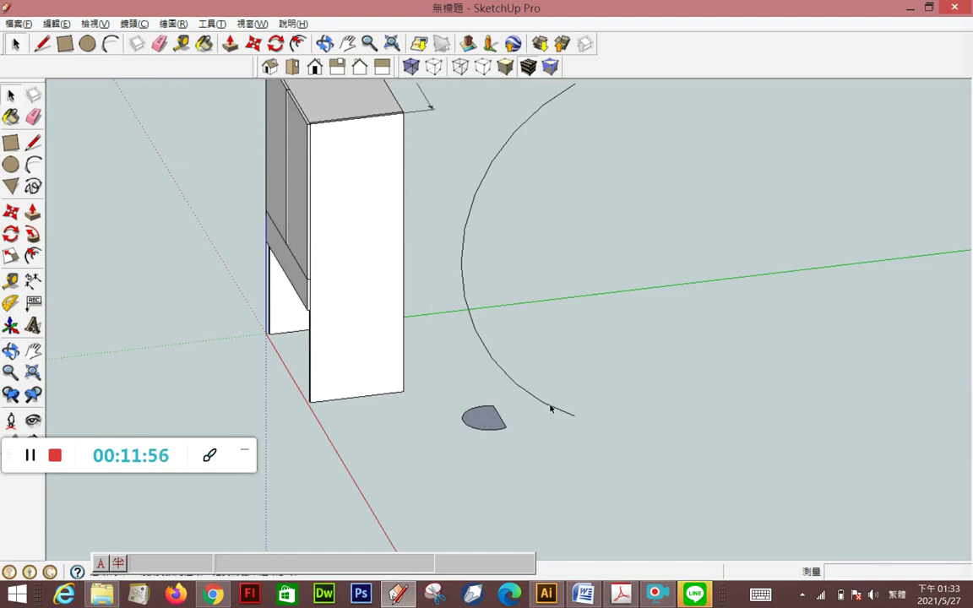
{"action": "left_click", "coordinate": [463, 243]}
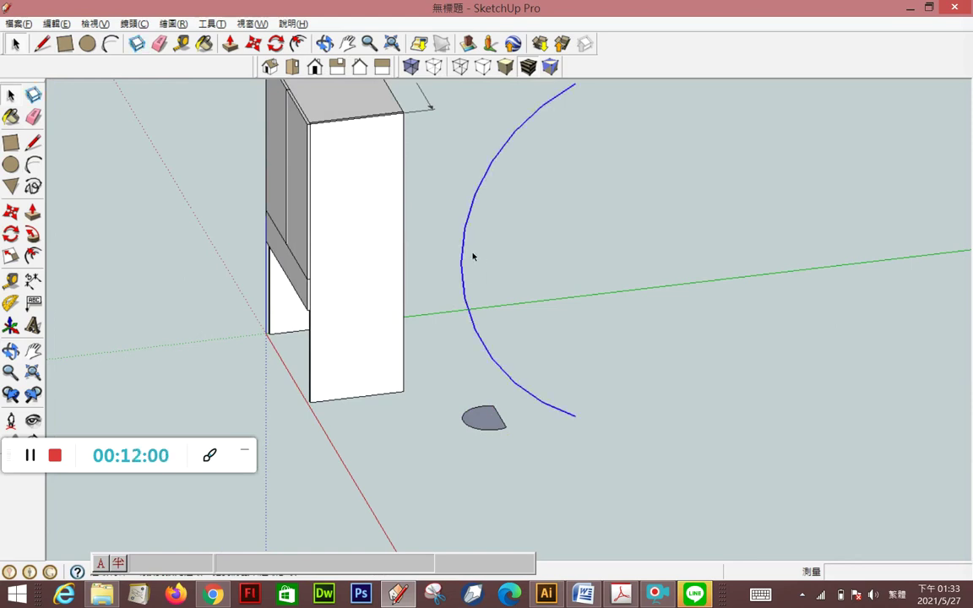
{"action": "left_click", "coordinate": [33, 234]}
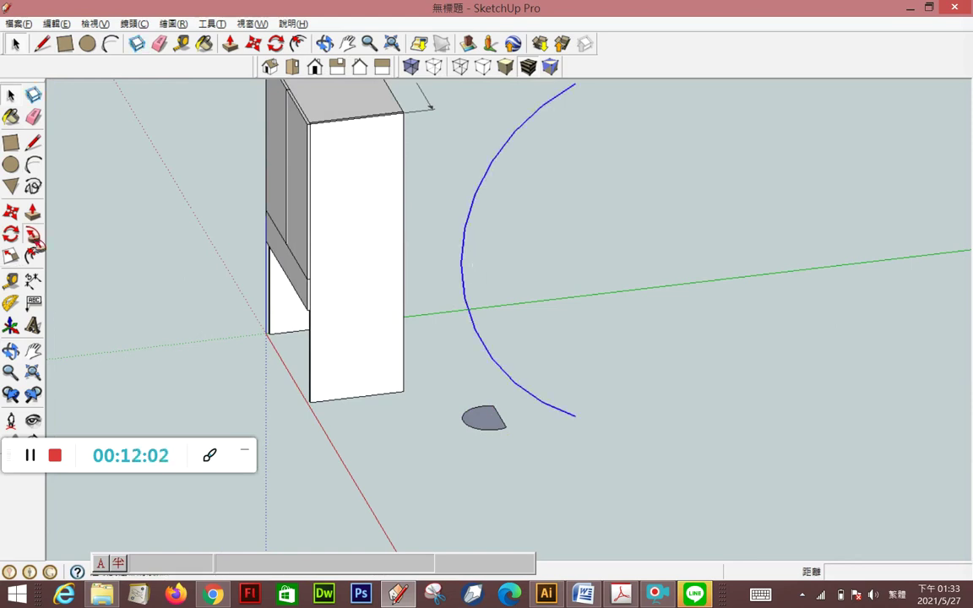
{"action": "left_click", "coordinate": [486, 423]}
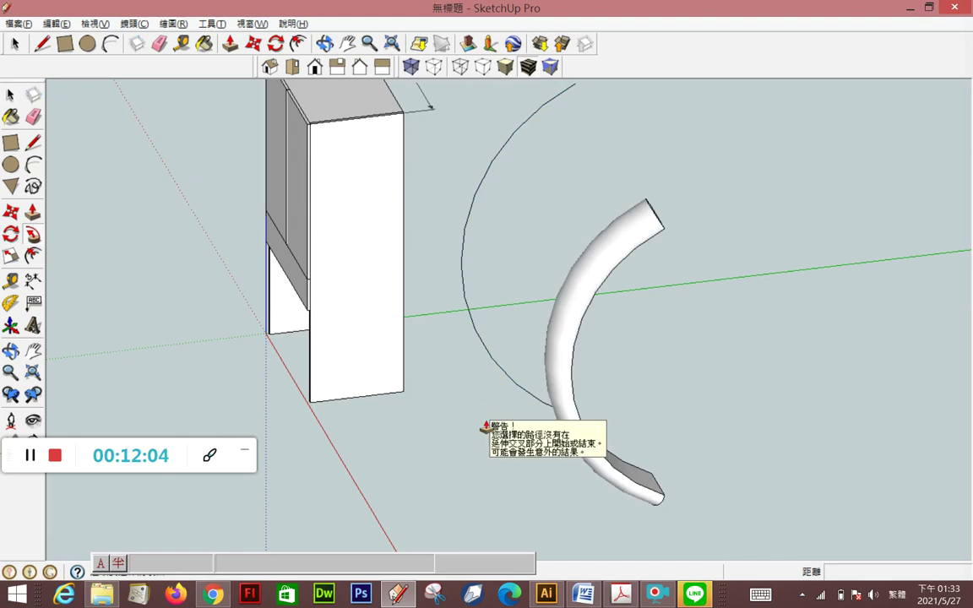
{"action": "mouse_move", "coordinate": [756, 473]}
{"action": "middle_mouse_down"}
{"action": "mouse_move", "coordinate": [591, 406]}
{"action": "mouse_move", "coordinate": [360, 346]}
{"action": "mouse_move", "coordinate": [376, 418]}
{"action": "mouse_move", "coordinate": [167, 462]}
{"action": "mouse_move", "coordinate": [288, 470]}
{"action": "mouse_move", "coordinate": [649, 449]}
{"action": "middle_mouse_up"}
{"action": "key", "text": "p"}
{"action": "key", "text": "ctrl+z"}
{"action": "key", "text": "ctrl+z"}
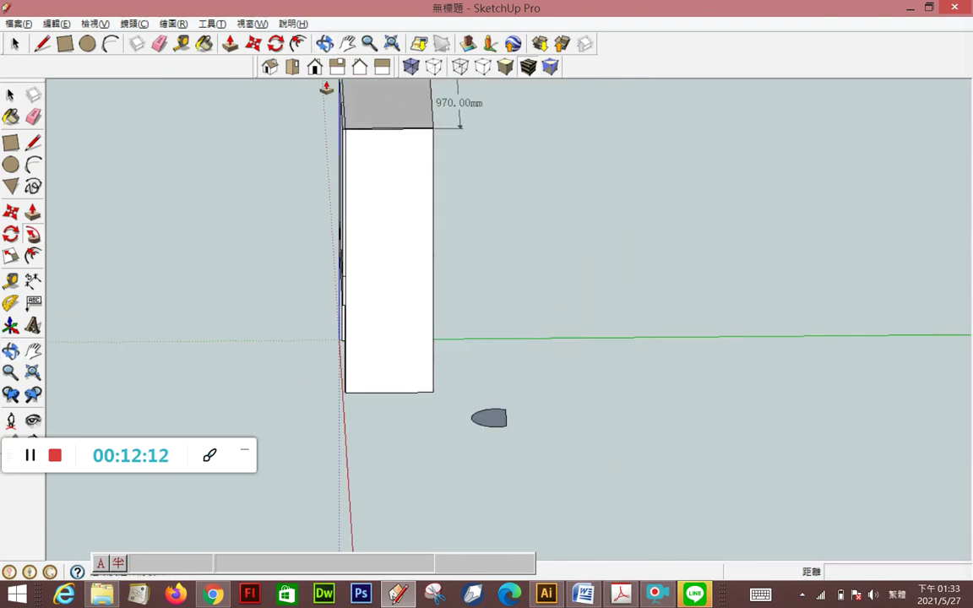
{"action": "left_click", "coordinate": [269, 67]}
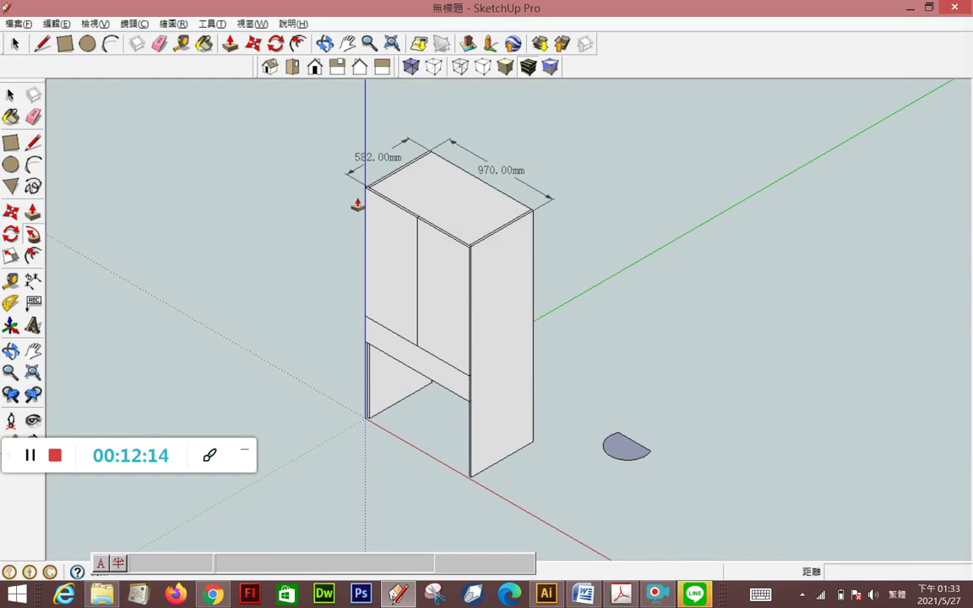
Draw a new large arc flat on the ground beyond the half-disc face and select it
{"action": "key", "text": "a"}
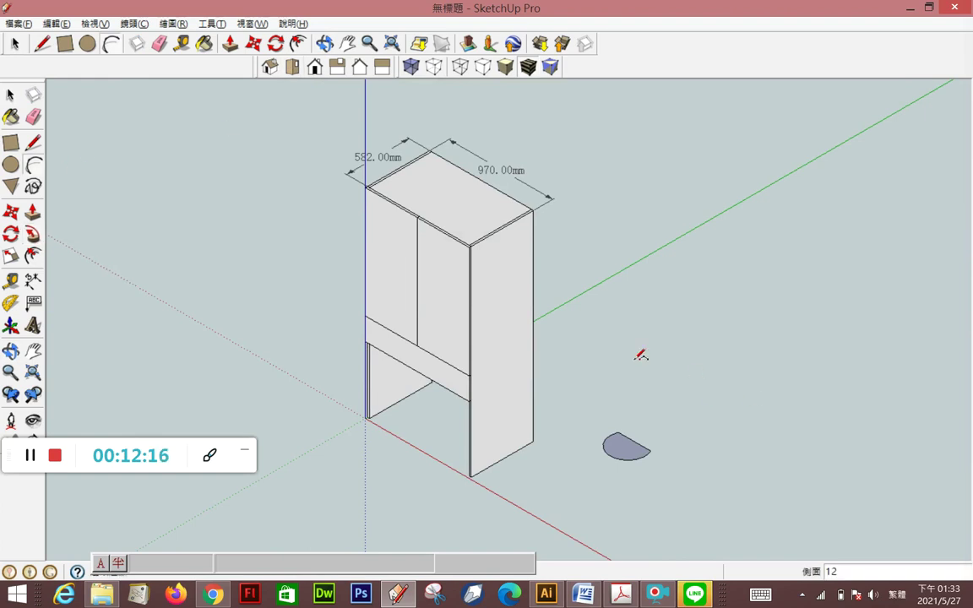
{"action": "left_click", "coordinate": [625, 351]}
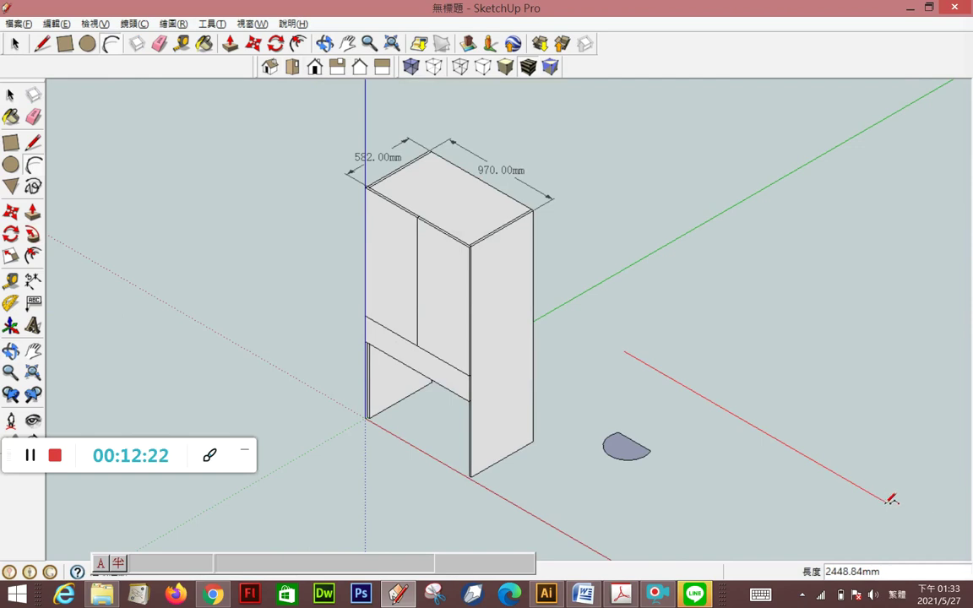
{"action": "left_click", "coordinate": [903, 509]}
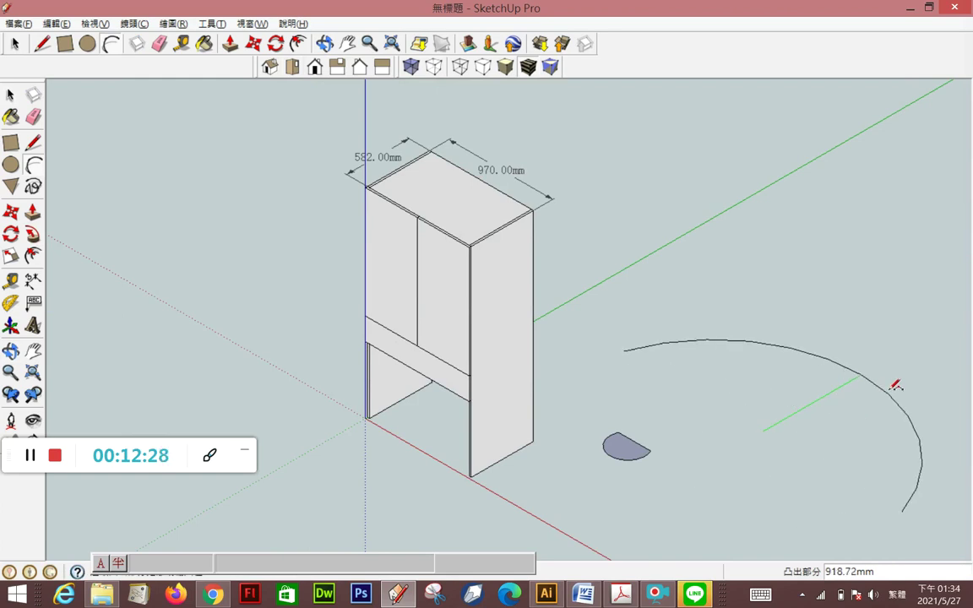
{"action": "mouse_move", "coordinate": [849, 405]}
{"action": "middle_mouse_down"}
{"action": "mouse_move", "coordinate": [328, 278]}
{"action": "mouse_move", "coordinate": [315, 236]}
{"action": "mouse_move", "coordinate": [442, 338]}
{"action": "mouse_move", "coordinate": [580, 269]}
{"action": "mouse_move", "coordinate": [560, 462]}
{"action": "mouse_move", "coordinate": [677, 513]}
{"action": "mouse_move", "coordinate": [639, 275]}
{"action": "middle_mouse_up"}
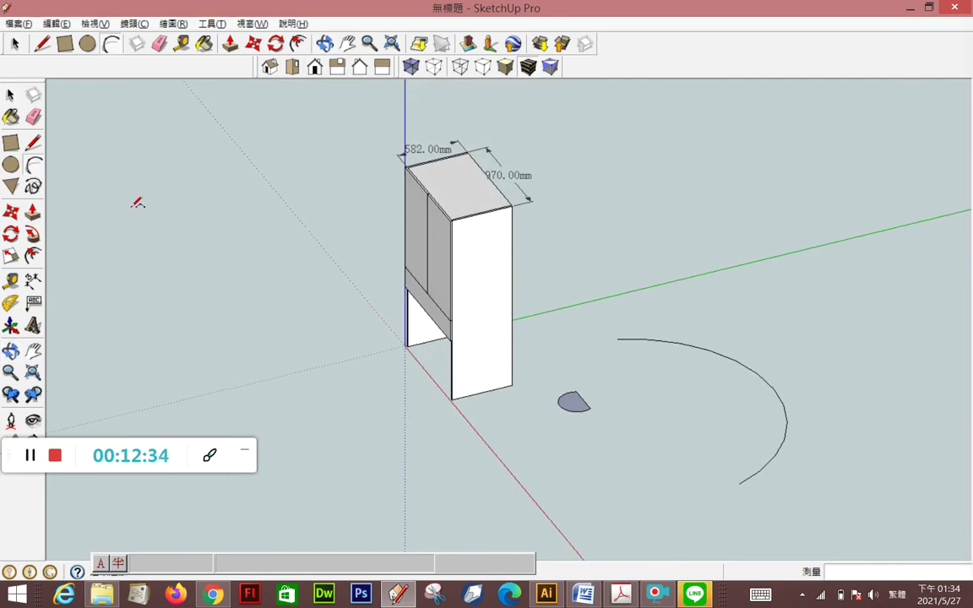
{"action": "key", "text": "space"}
{"action": "left_click", "coordinate": [733, 358]}
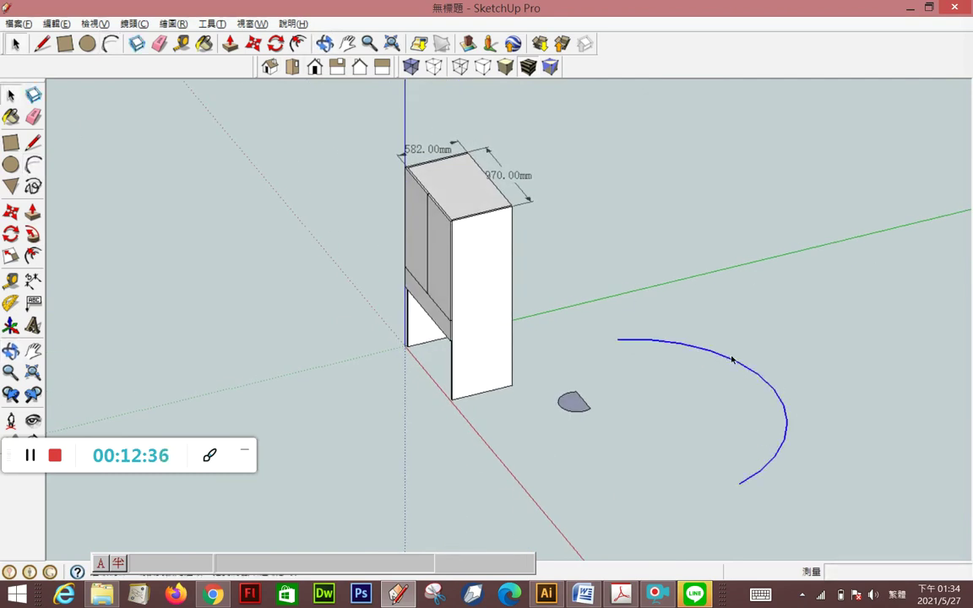
Rotate the arc 90° so it stands upright
{"action": "left_click", "coordinate": [11, 234]}
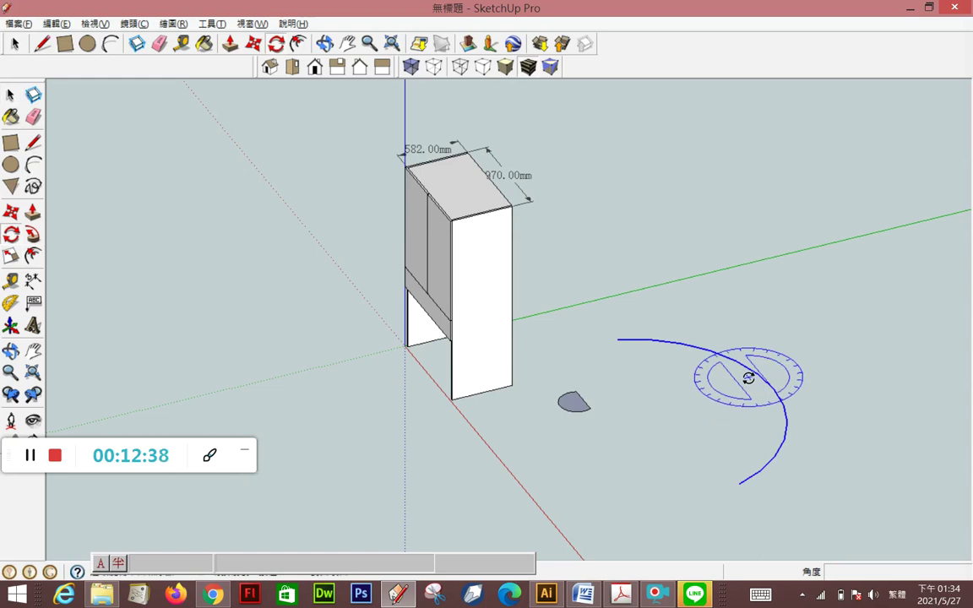
{"action": "left_click", "coordinate": [439, 278]}
{"action": "left_click", "coordinate": [439, 247]}
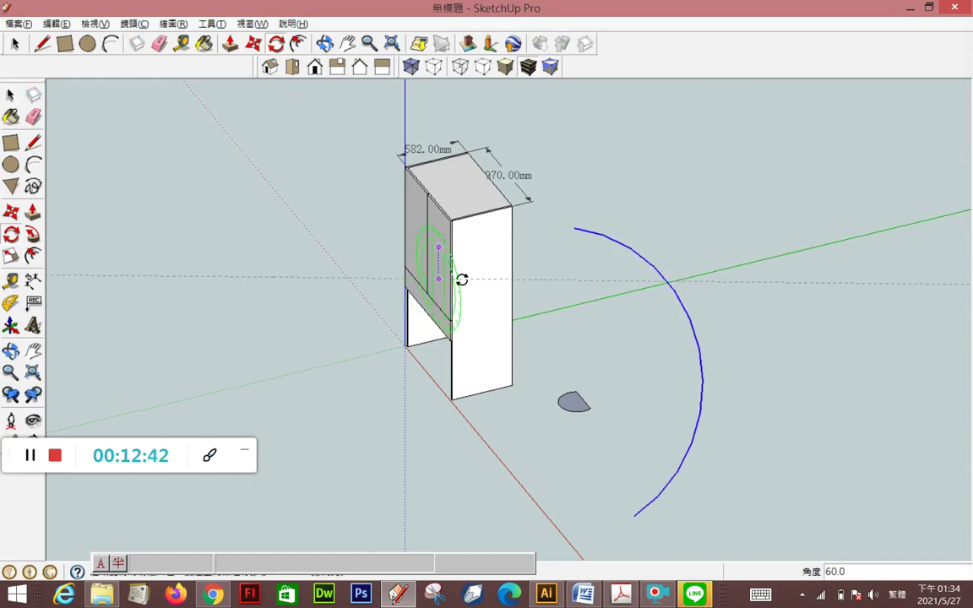
{"action": "left_click", "coordinate": [439, 301]}
{"action": "mouse_move", "coordinate": [760, 408]}
{"action": "middle_mouse_down"}
{"action": "mouse_move", "coordinate": [501, 209]}
{"action": "mouse_move", "coordinate": [514, 193]}
{"action": "mouse_move", "coordinate": [651, 305]}
{"action": "mouse_move", "coordinate": [674, 365]}
{"action": "middle_mouse_up"}
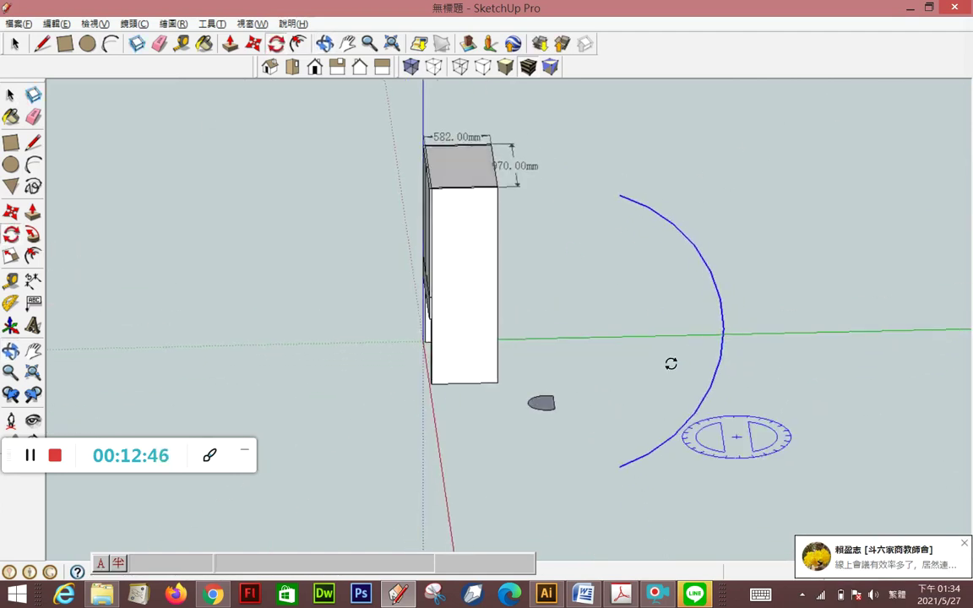
Sweep the half-disc profile along the upright arc with Follow Me, which leaves only a stub
{"action": "left_click", "coordinate": [10, 94]}
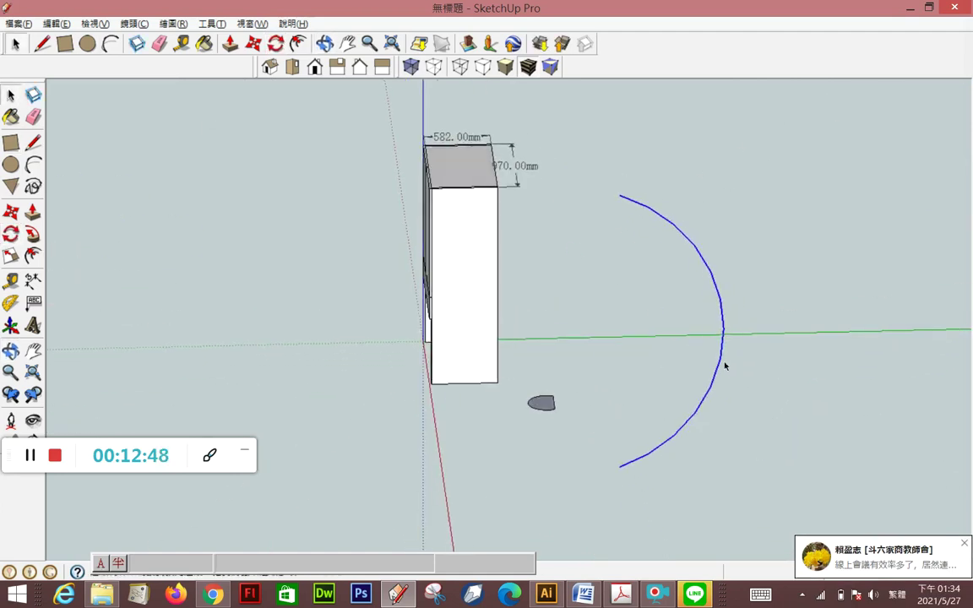
{"action": "left_click", "coordinate": [32, 213]}
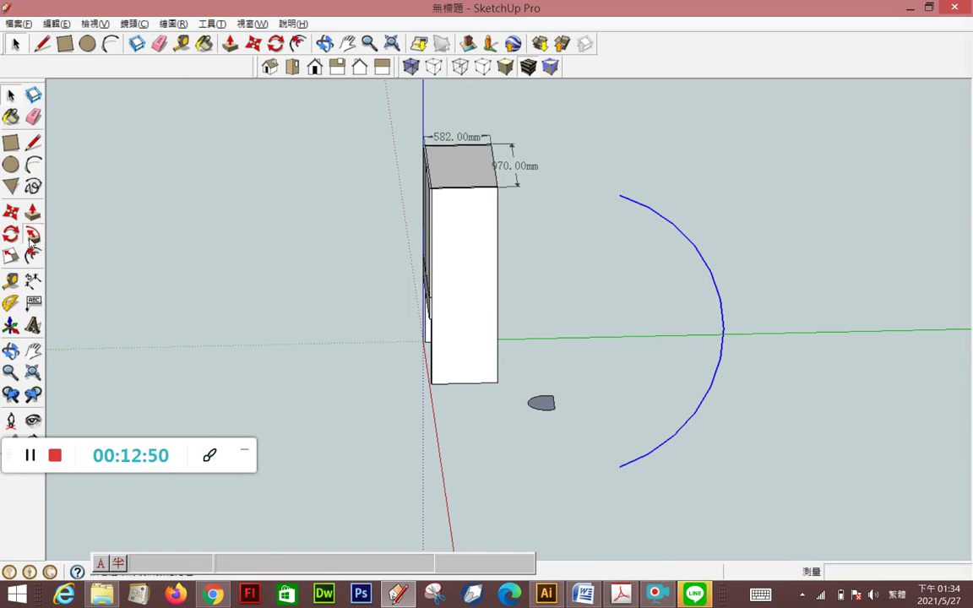
{"action": "left_click", "coordinate": [9, 95]}
{"action": "left_click", "coordinate": [722, 321]}
{"action": "left_click", "coordinate": [37, 216]}
{"action": "left_click", "coordinate": [535, 413]}
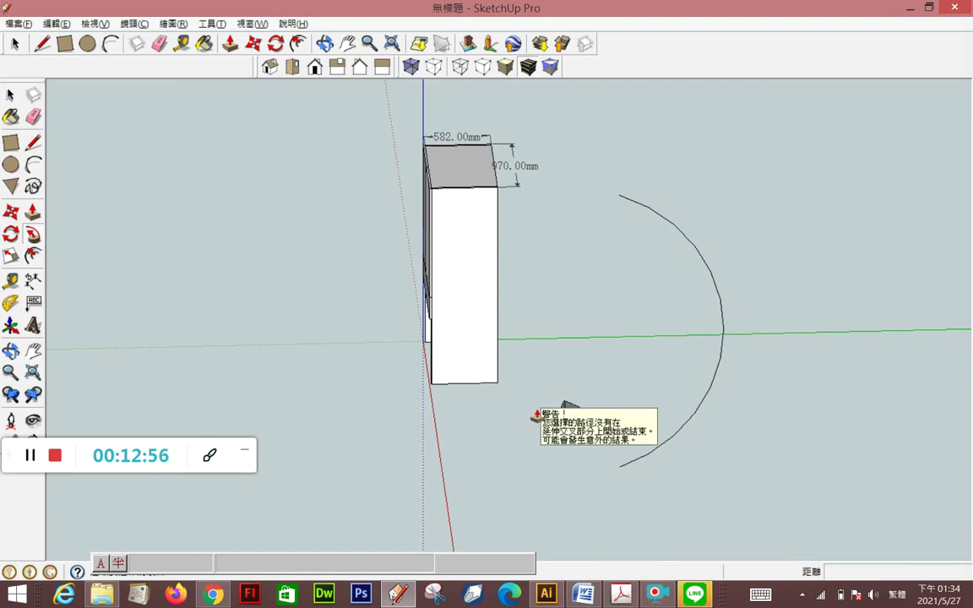
{"action": "scroll", "coordinate": [589, 482], "scroll_direction": "up", "scroll_amount": 1}
{"action": "mouse_move", "coordinate": [632, 474]}
{"action": "middle_mouse_down"}
{"action": "mouse_move", "coordinate": [506, 471]}
{"action": "mouse_move", "coordinate": [566, 477]}
{"action": "middle_mouse_up"}
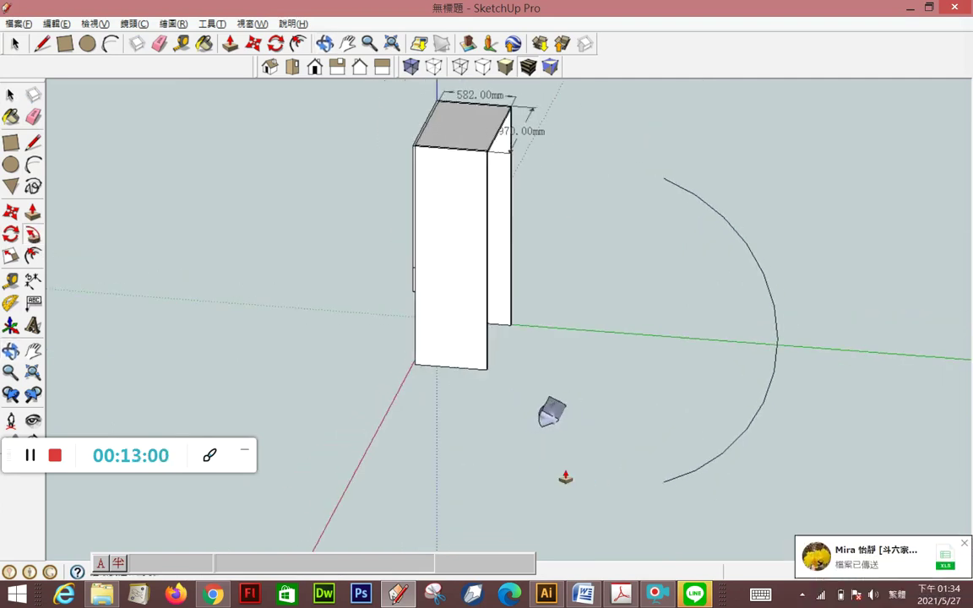
Undo the failed sweep and select the upright arc
{"action": "key", "text": "Escape"}
{"action": "left_click", "coordinate": [10, 92]}
{"action": "left_click", "coordinate": [768, 290]}
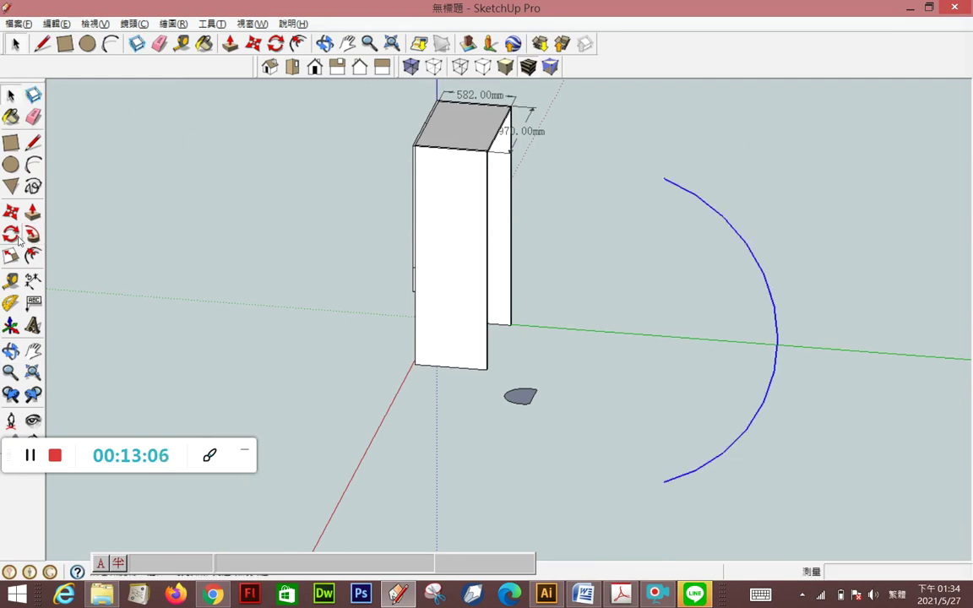
{"action": "mouse_move", "coordinate": [775, 359]}
{"action": "middle_mouse_down"}
{"action": "mouse_move", "coordinate": [681, 402]}
{"action": "mouse_move", "coordinate": [782, 342]}
{"action": "middle_mouse_up"}
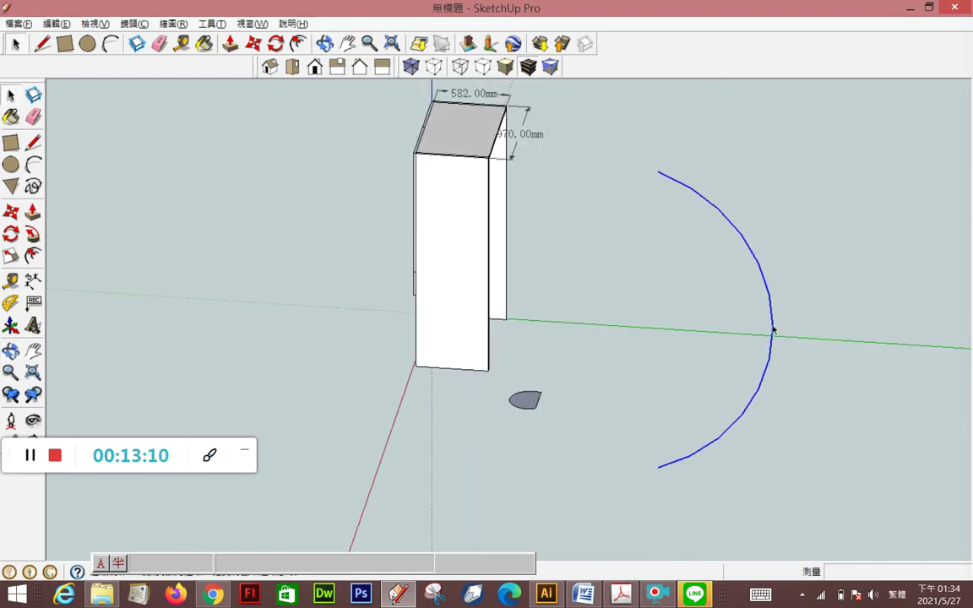
Show the model in a flat right-side view, then bring up the LINE window
{"action": "right_click", "coordinate": [772, 329]}
{"action": "left_click", "coordinate": [361, 71]}
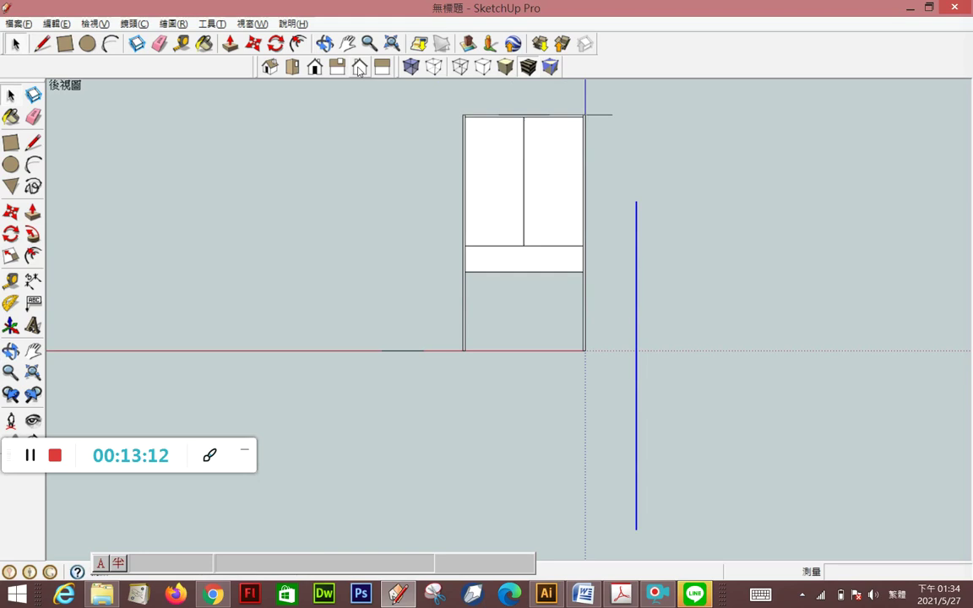
{"action": "left_click", "coordinate": [336, 68]}
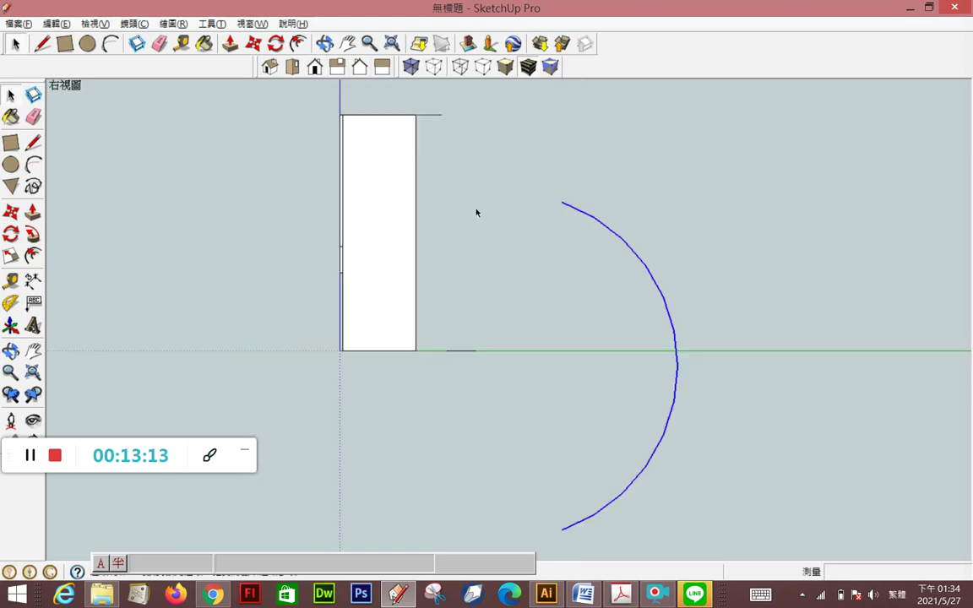
{"action": "right_click", "coordinate": [678, 382]}
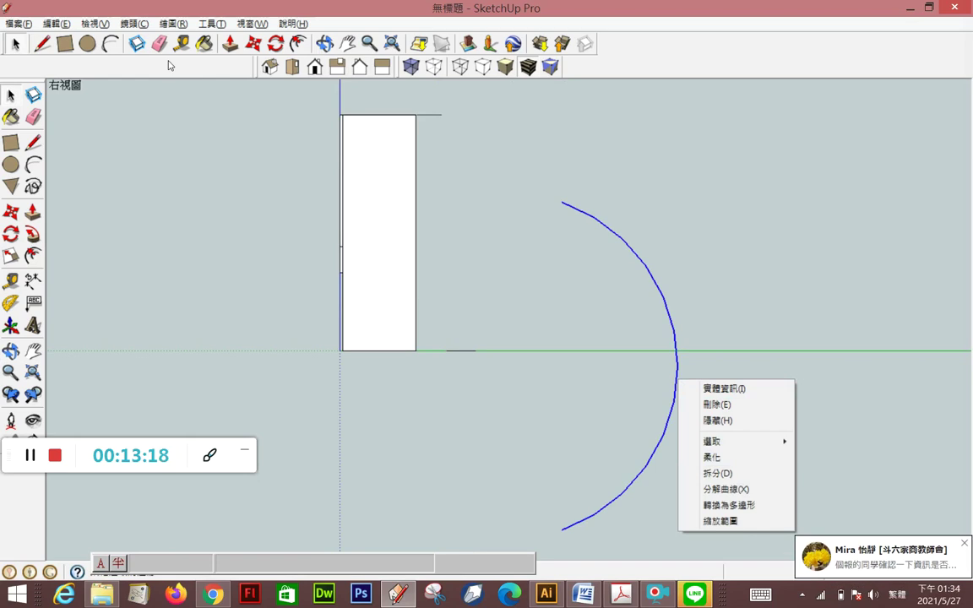
{"action": "left_click", "coordinate": [129, 25]}
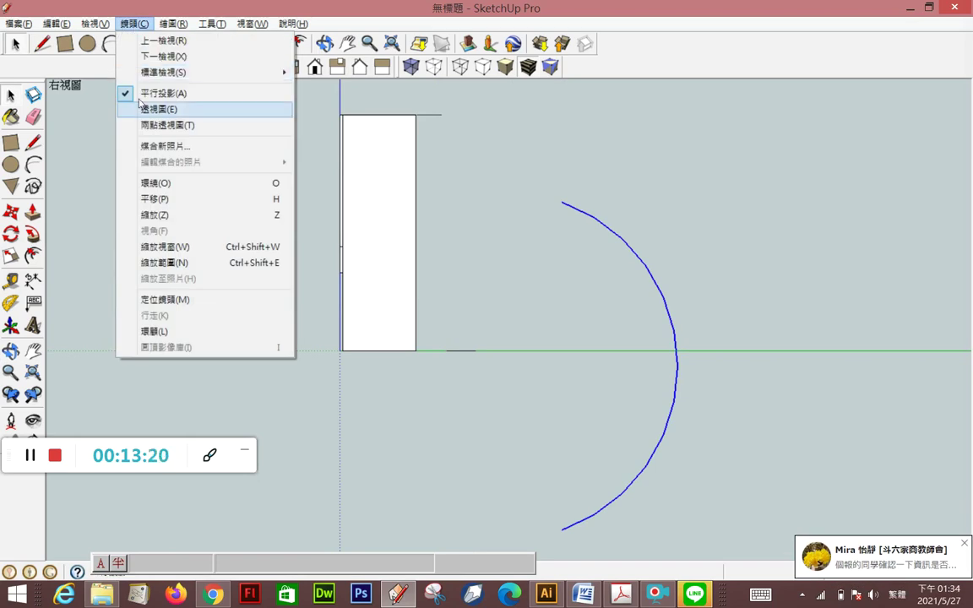
{"action": "left_click", "coordinate": [691, 595]}
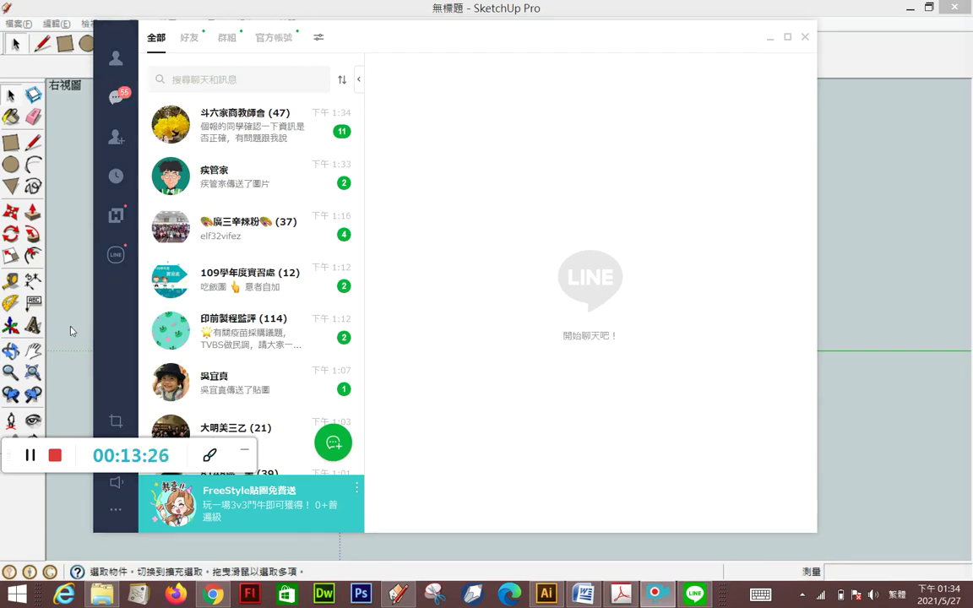
Log out of LINE via its options menu and close the LINE window
{"action": "left_click", "coordinate": [121, 512]}
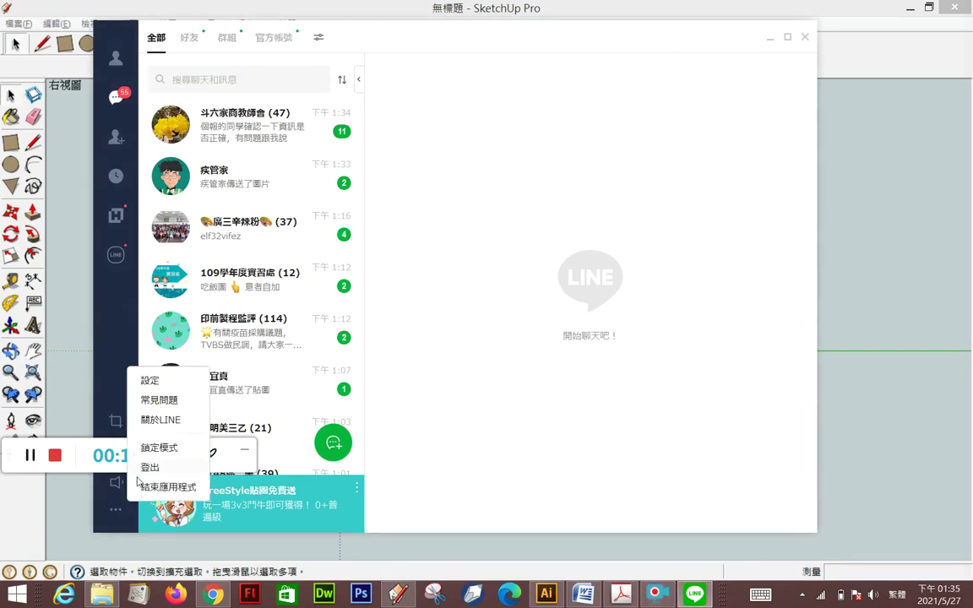
{"action": "left_click", "coordinate": [146, 483]}
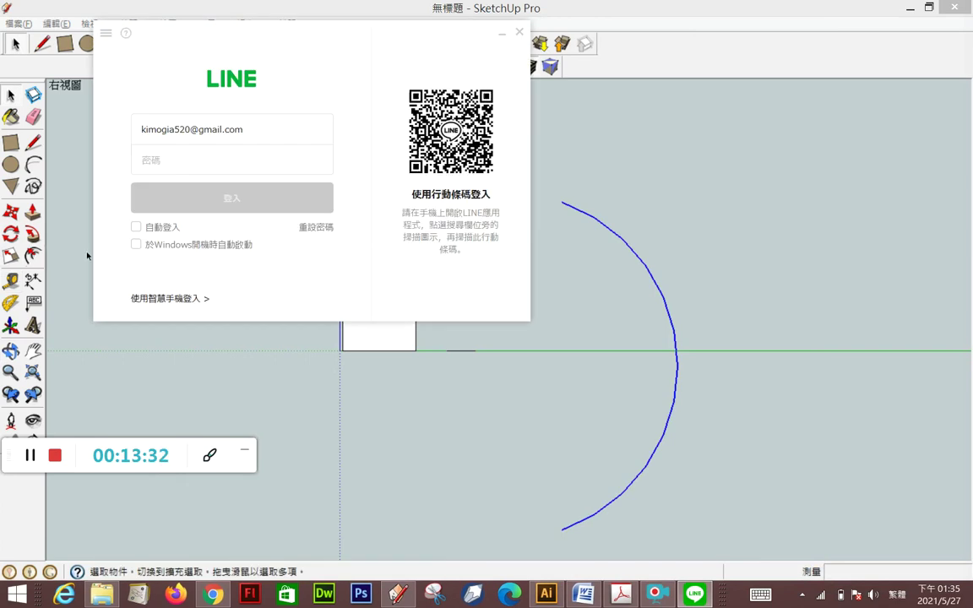
{"action": "left_click", "coordinate": [517, 34]}
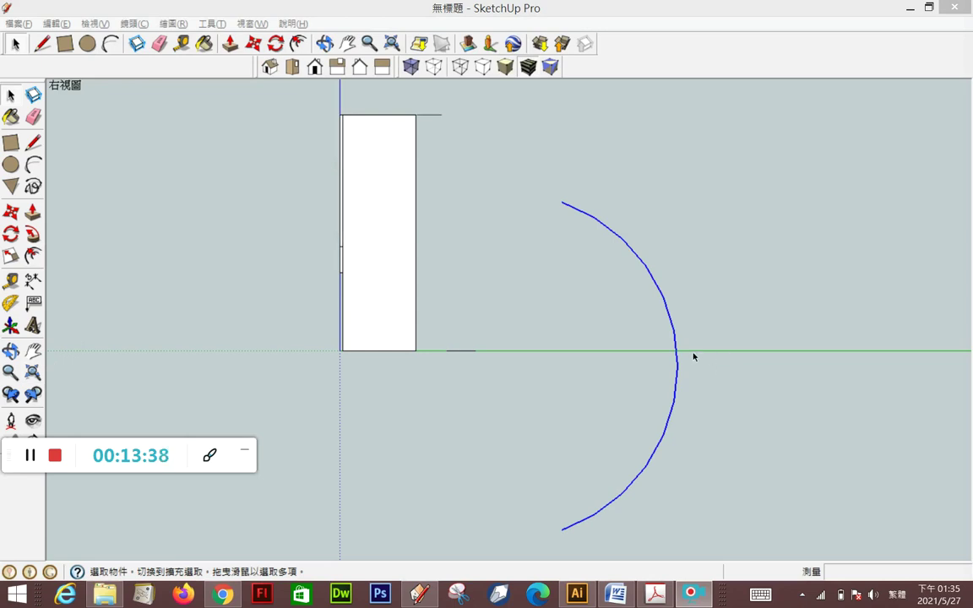
{"action": "right_click", "coordinate": [678, 367]}
{"action": "mouse_move", "coordinate": [735, 426]}
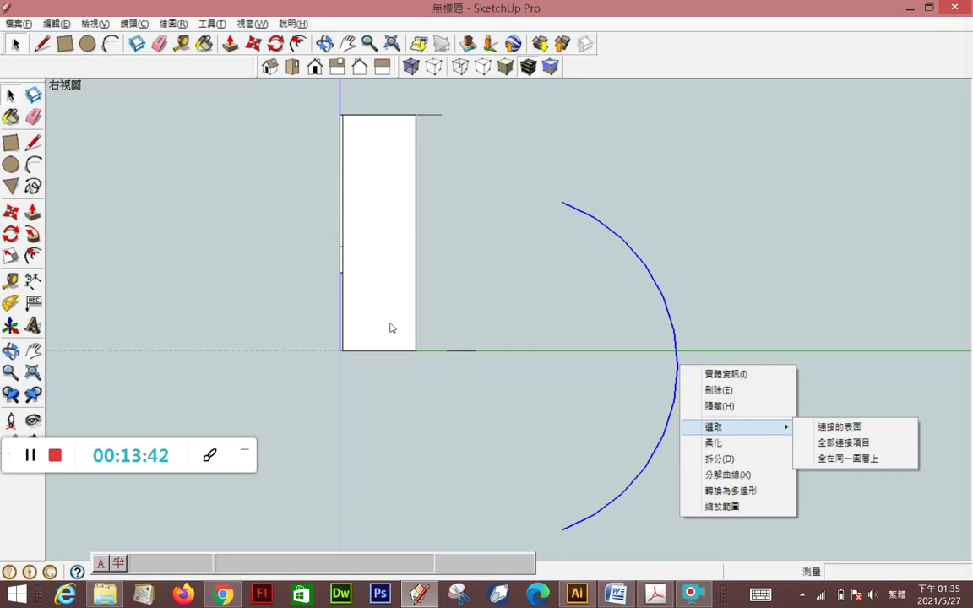
{"action": "left_click", "coordinate": [124, 30]}
{"action": "mouse_move", "coordinate": [56, 24]}
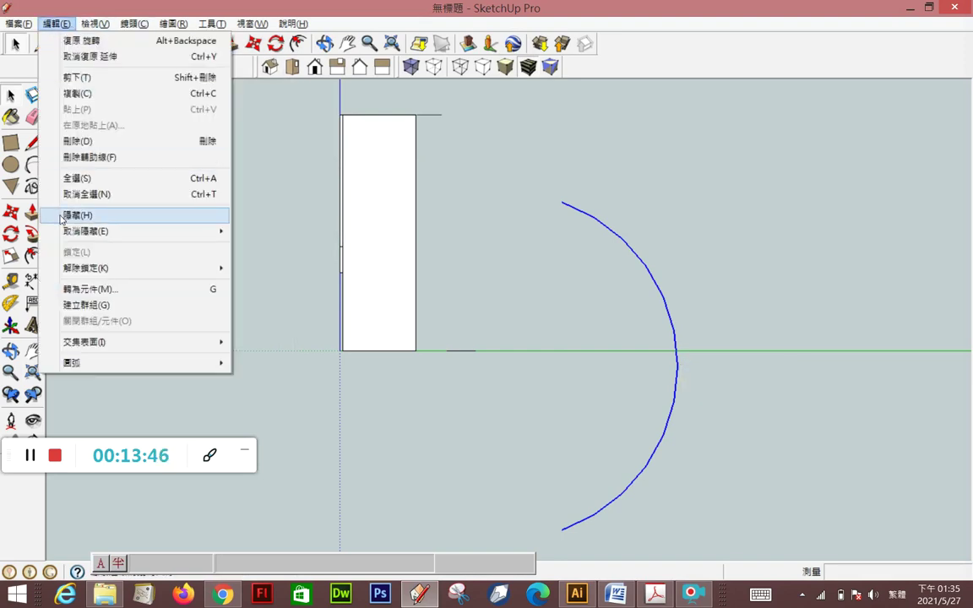
{"action": "left_click", "coordinate": [545, 330]}
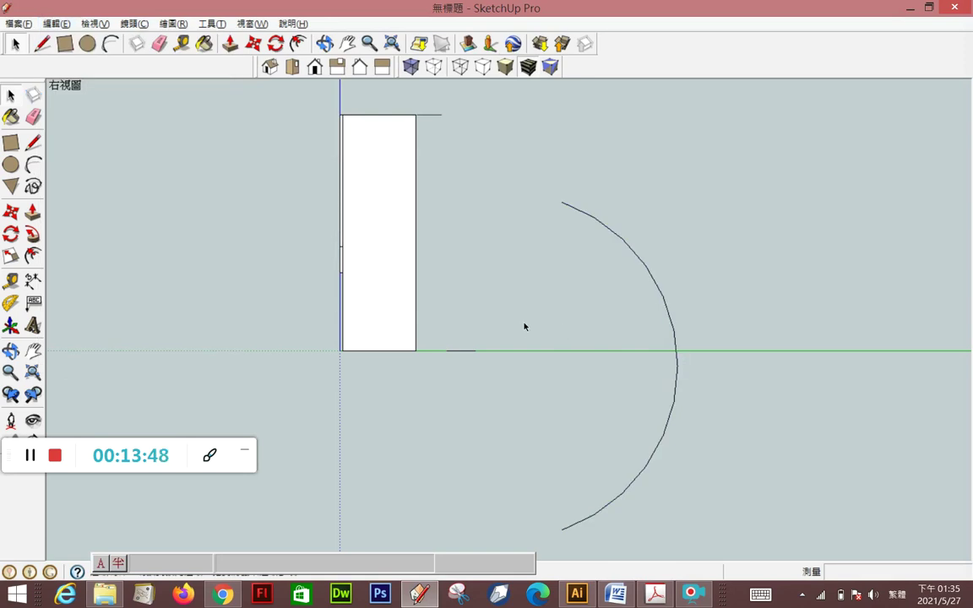
{"action": "middle_click_drag", "start_coordinate": [524, 327], "coordinate": [625, 412]}
{"action": "left_click", "coordinate": [581, 280]}
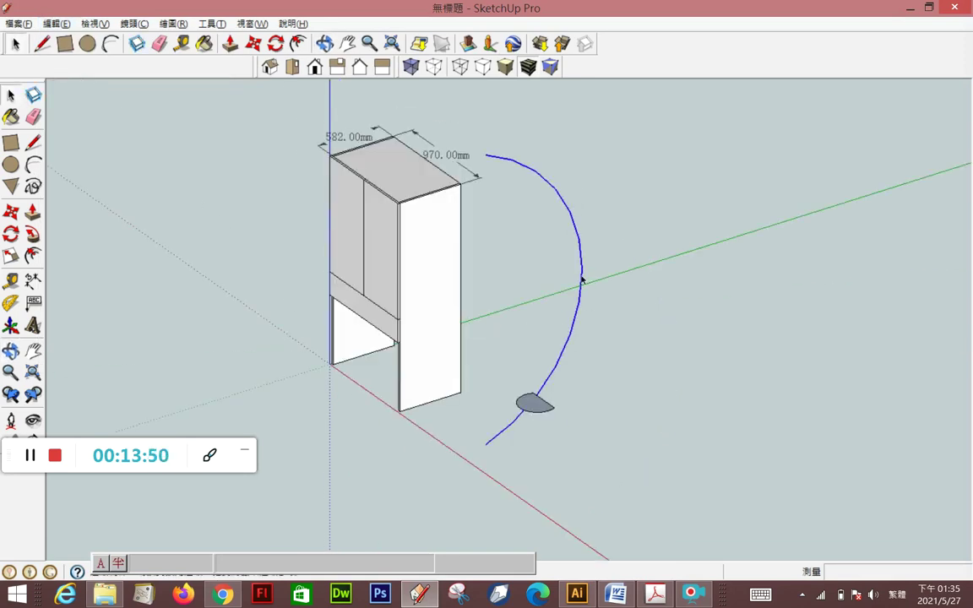
Rotate the arc 180° about the cabinet top to the other side
{"action": "left_click", "coordinate": [11, 232]}
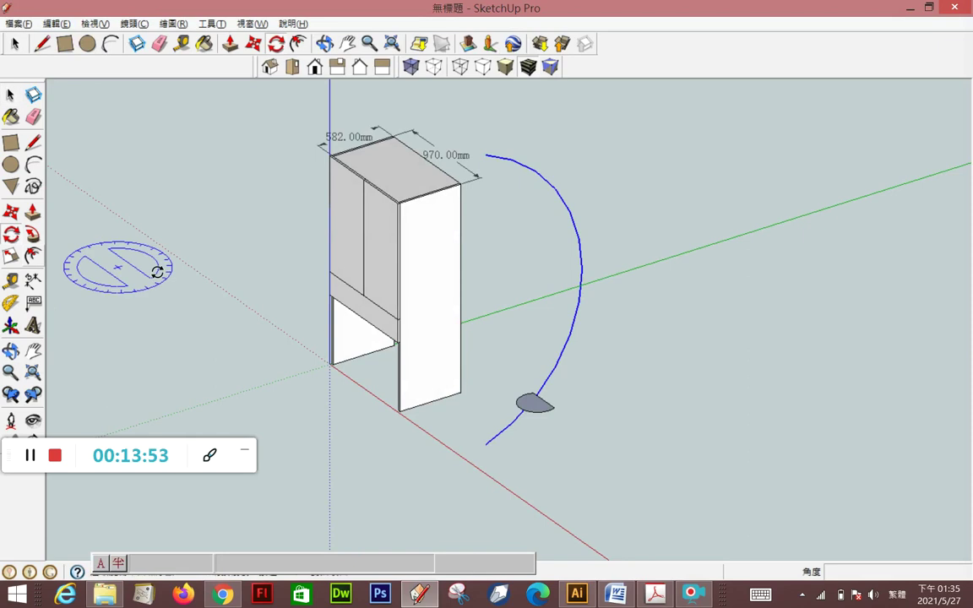
{"action": "left_click", "coordinate": [390, 173]}
{"action": "left_click", "coordinate": [409, 166]}
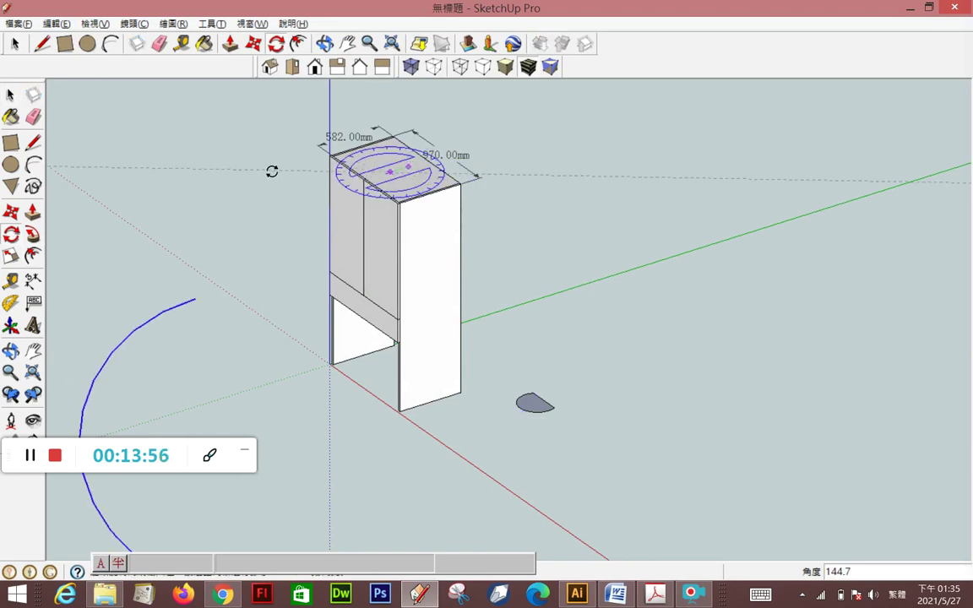
{"action": "left_click", "coordinate": [264, 214]}
{"action": "scroll", "coordinate": [244, 150], "scroll_direction": "down", "scroll_amount": 2}
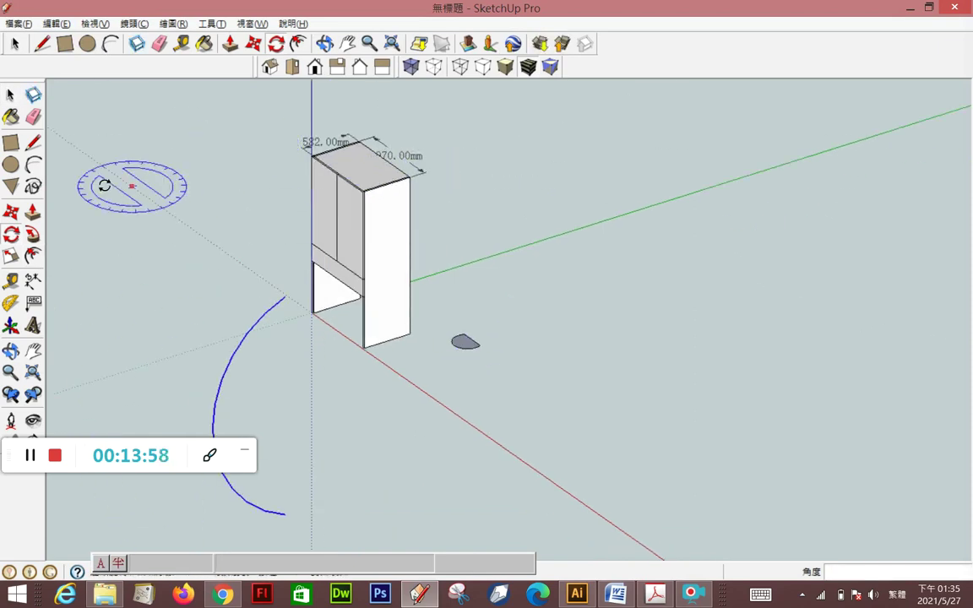
Retry the Follow Me sweep of the half-disc along the arc and inspect it from top and front
{"action": "left_click", "coordinate": [10, 95]}
{"action": "left_click", "coordinate": [211, 348]}
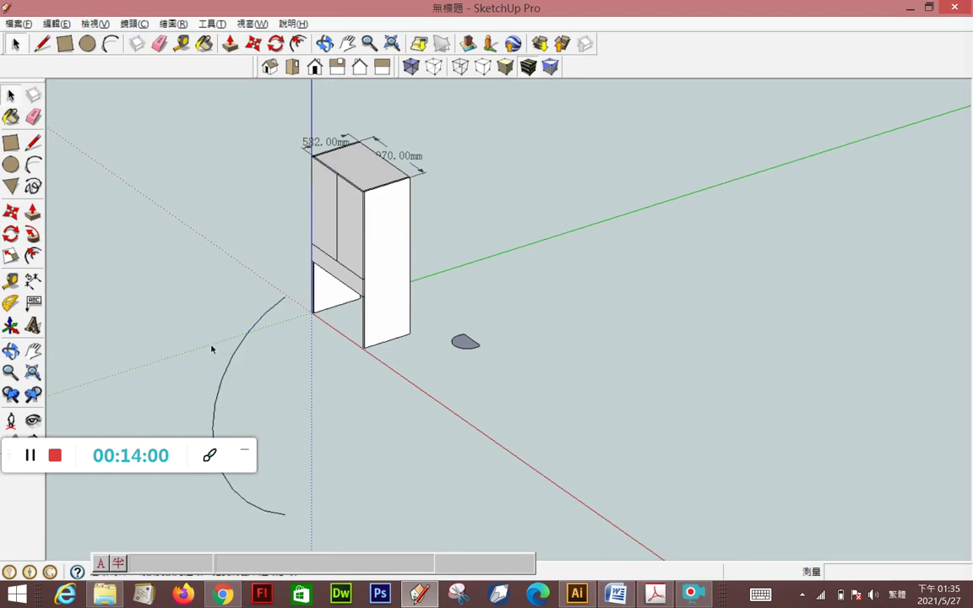
{"action": "left_click", "coordinate": [234, 360]}
{"action": "left_click", "coordinate": [32, 234]}
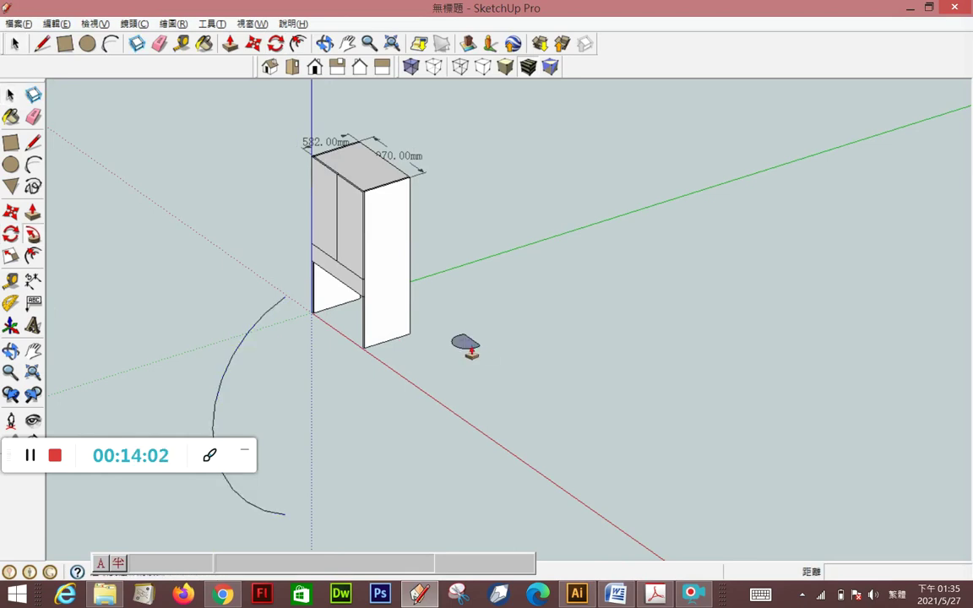
{"action": "left_click", "coordinate": [464, 342]}
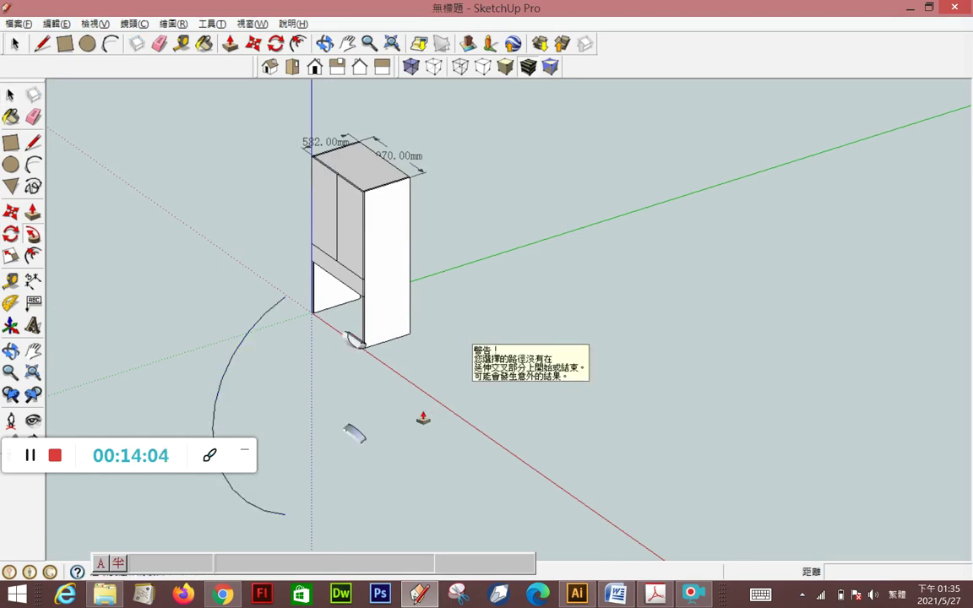
{"action": "middle_click_drag", "start_coordinate": [417, 413], "coordinate": [76, 319]}
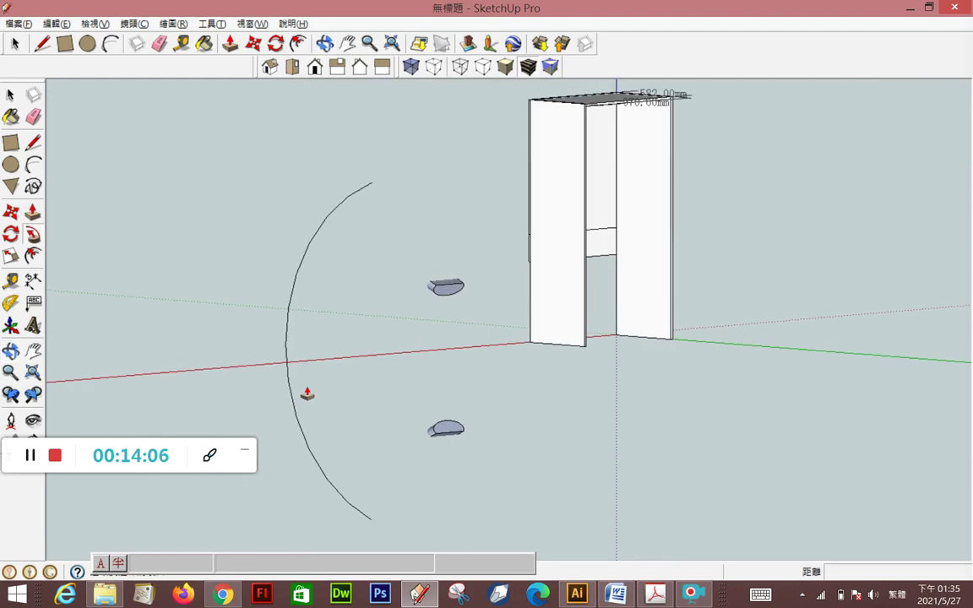
{"action": "scroll", "coordinate": [288, 353], "scroll_direction": "down", "scroll_amount": 4}
{"action": "left_click", "coordinate": [294, 69]}
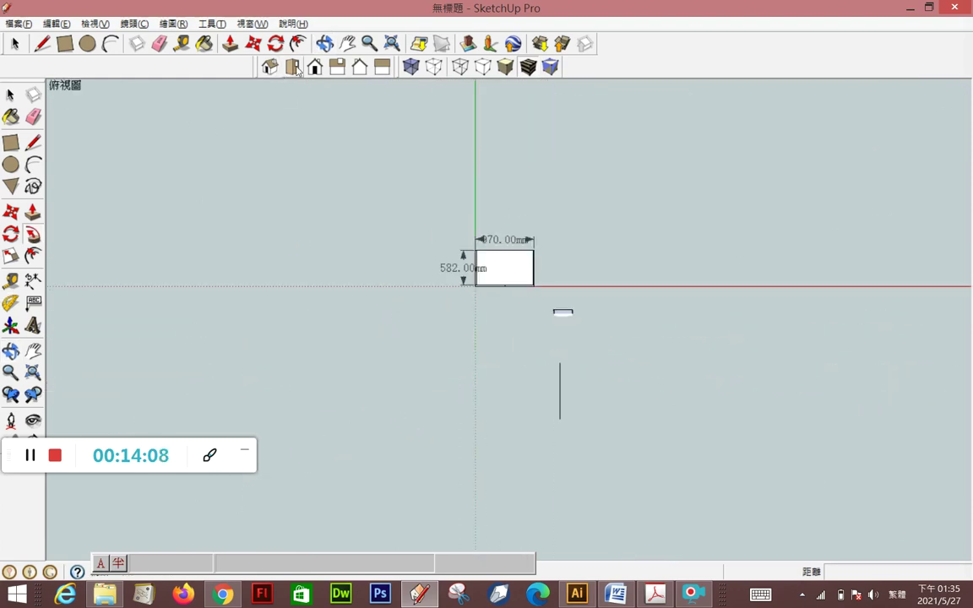
{"action": "mouse_move", "coordinate": [384, 284]}
{"action": "middle_mouse_down"}
{"action": "mouse_move", "coordinate": [207, 255]}
{"action": "mouse_move", "coordinate": [134, 362]}
{"action": "mouse_move", "coordinate": [252, 89]}
{"action": "middle_mouse_up"}
{"action": "scroll", "coordinate": [452, 430], "scroll_direction": "up", "scroll_amount": 3}
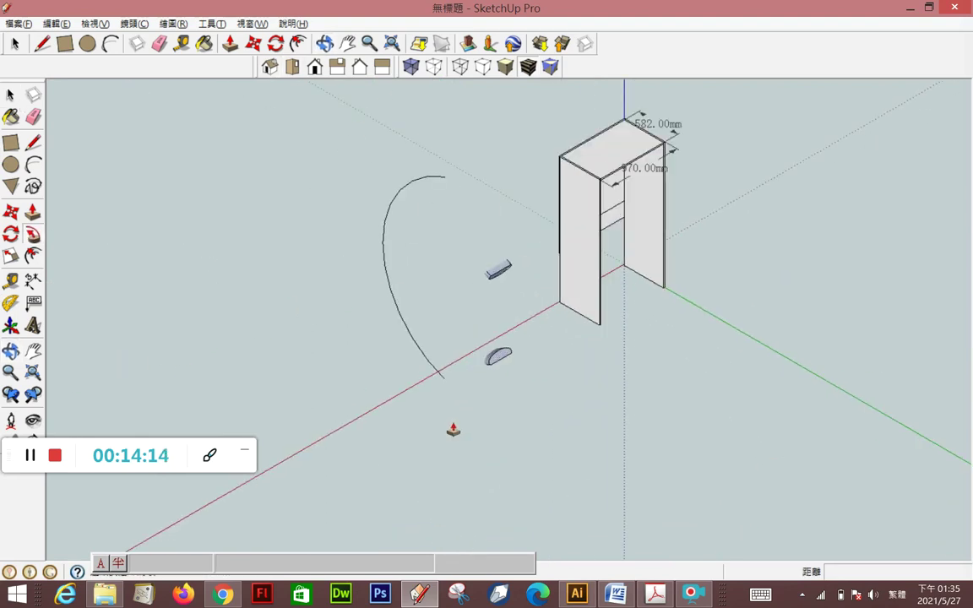
{"action": "middle_click_drag", "start_coordinate": [517, 456], "coordinate": [743, 441]}
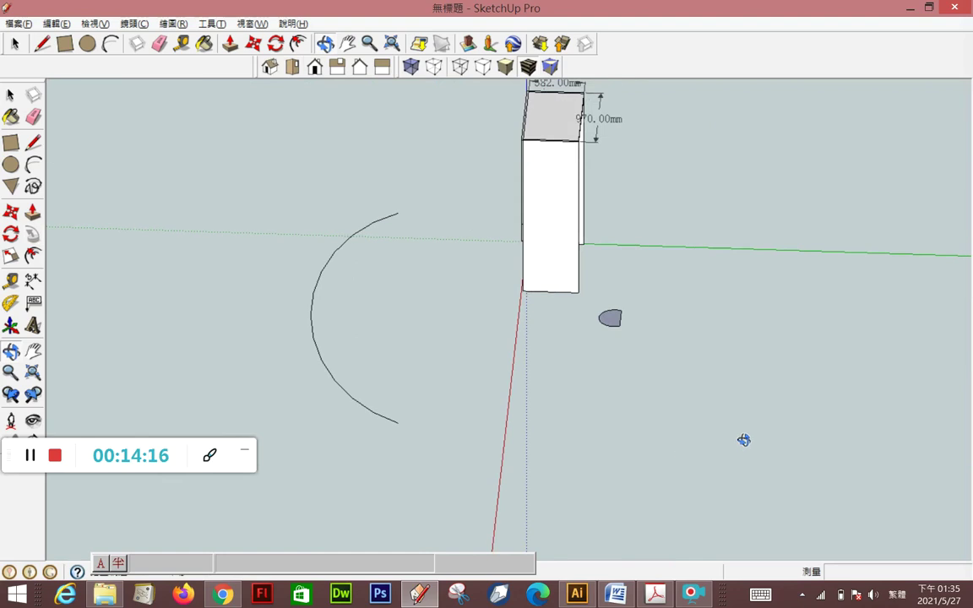
Delete the arc, leaving the cabinet and half-disc face, and view from the right
{"action": "left_click", "coordinate": [34, 234]}
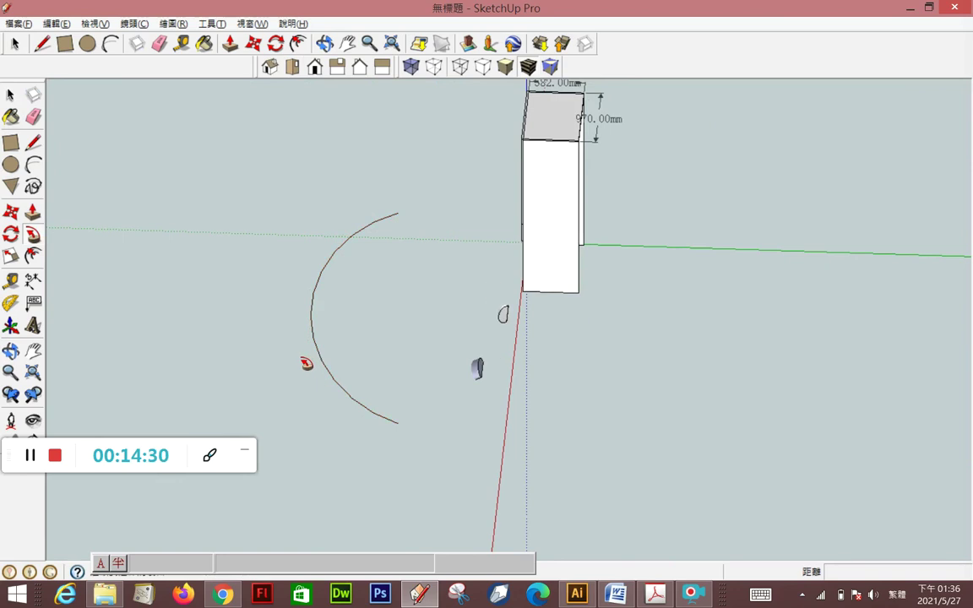
{"action": "key", "text": "space"}
{"action": "left_click", "coordinate": [323, 266]}
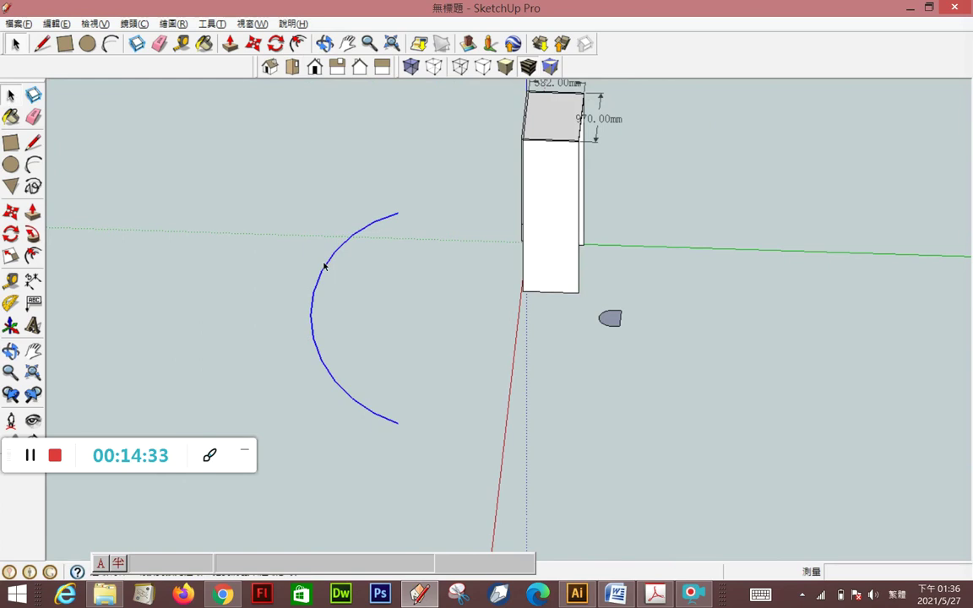
{"action": "key", "text": "Delete"}
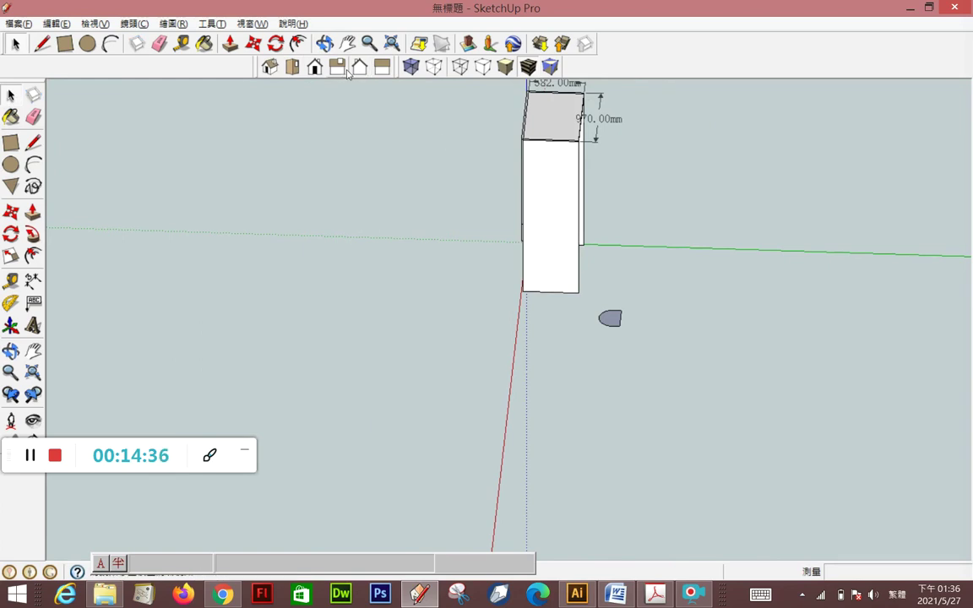
{"action": "left_click", "coordinate": [345, 71]}
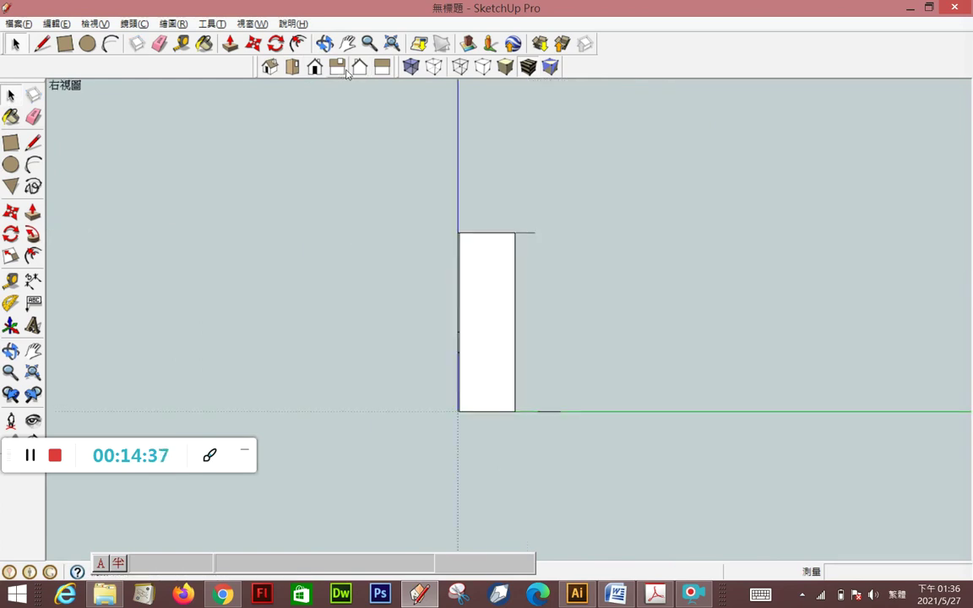
{"action": "left_click", "coordinate": [33, 166]}
{"action": "left_click", "coordinate": [356, 261]}
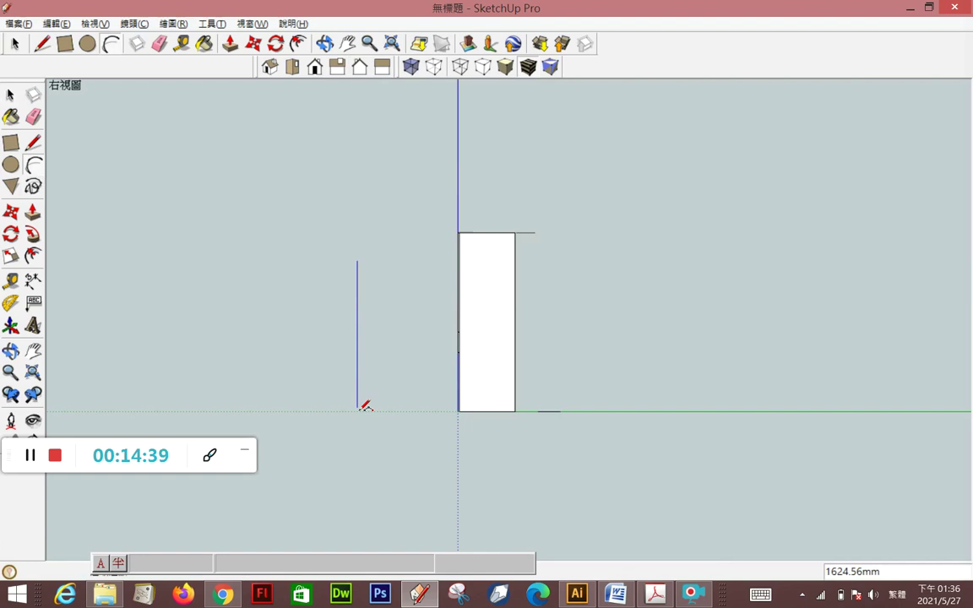
{"action": "left_click", "coordinate": [357, 486]}
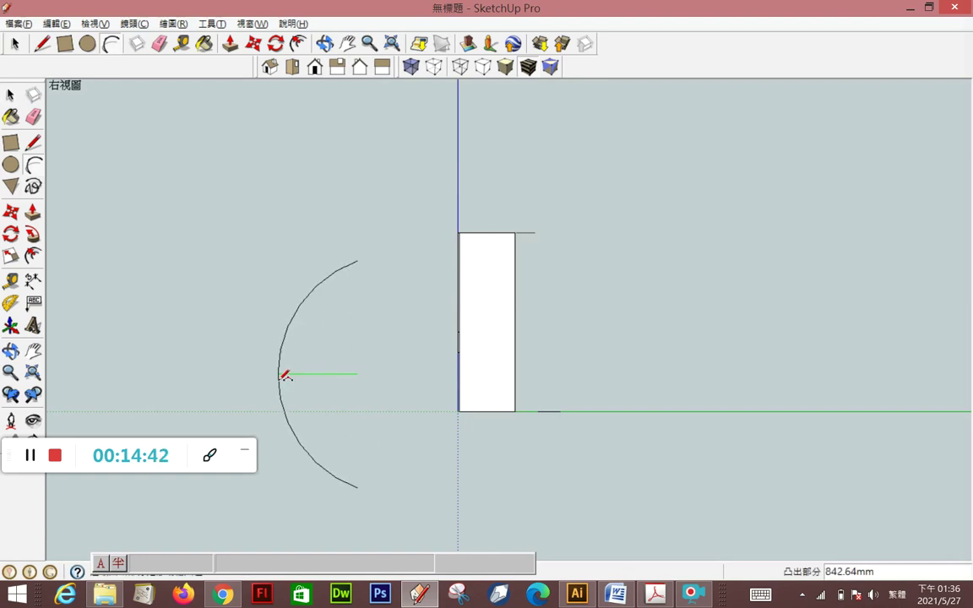
{"action": "left_click", "coordinate": [281, 375]}
{"action": "mouse_move", "coordinate": [406, 229]}
{"action": "middle_mouse_down"}
{"action": "mouse_move", "coordinate": [380, 369]}
{"action": "mouse_move", "coordinate": [360, 382]}
{"action": "middle_mouse_up"}
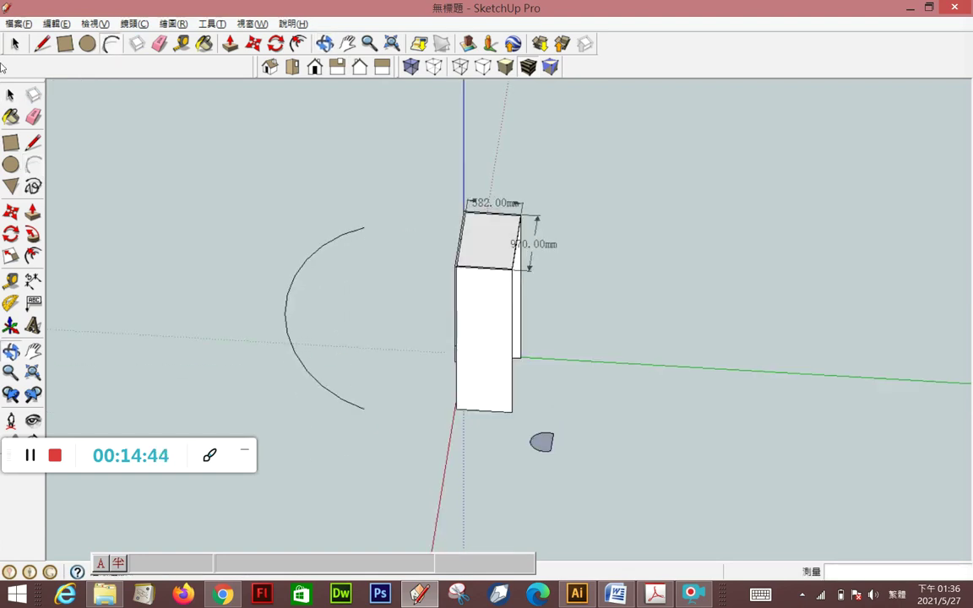
{"action": "left_click", "coordinate": [11, 93]}
{"action": "left_click", "coordinate": [305, 267]}
{"action": "left_click", "coordinate": [32, 235]}
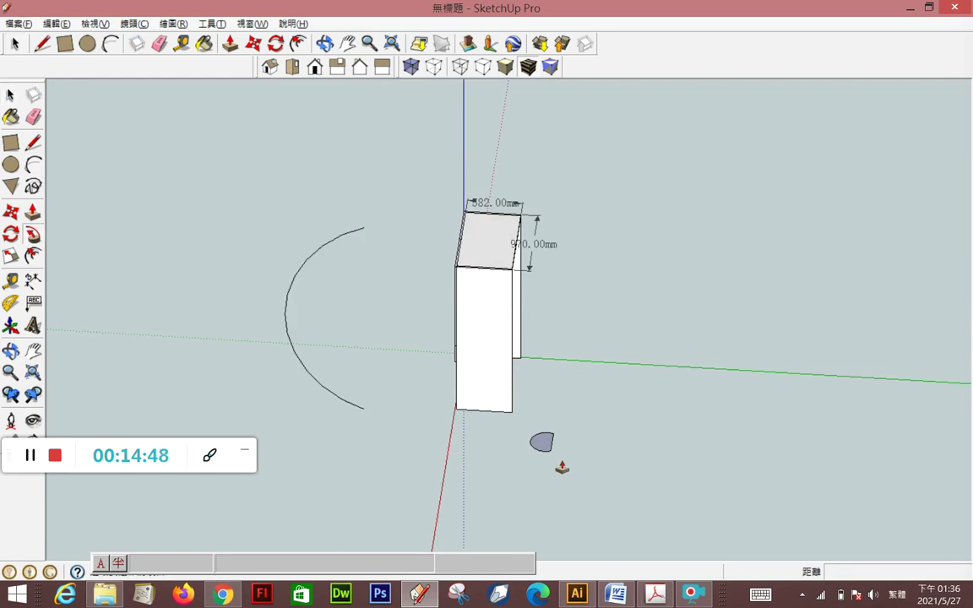
{"action": "left_click", "coordinate": [542, 443]}
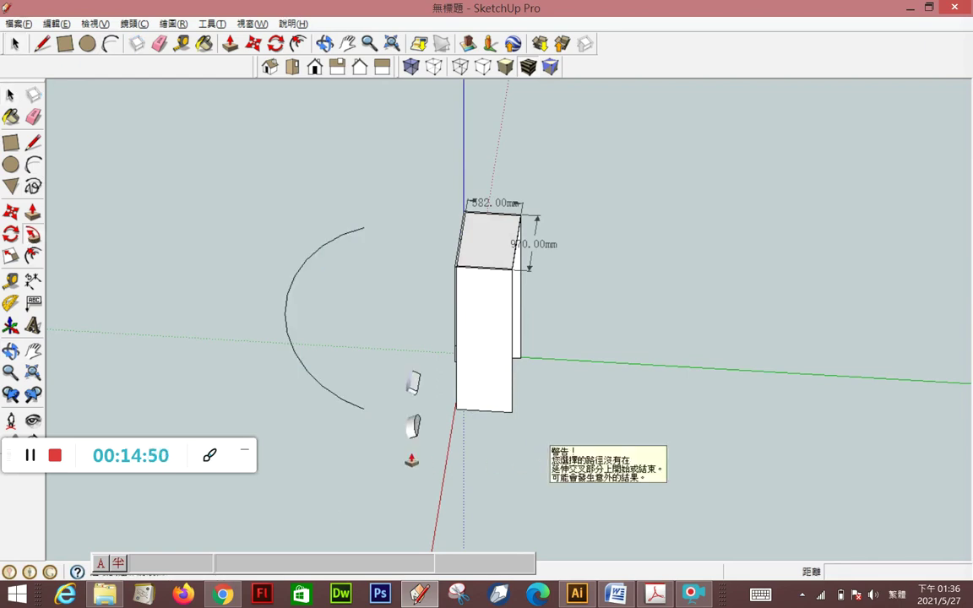
{"action": "scroll", "coordinate": [408, 528], "scroll_direction": "up", "scroll_amount": 2}
{"action": "scroll", "coordinate": [408, 527], "scroll_direction": "up", "scroll_amount": 3}
{"action": "mouse_move", "coordinate": [410, 454]}
{"action": "middle_mouse_down"}
{"action": "mouse_move", "coordinate": [335, 399]}
{"action": "mouse_move", "coordinate": [244, 297]}
{"action": "mouse_move", "coordinate": [228, 261]}
{"action": "mouse_move", "coordinate": [341, 357]}
{"action": "mouse_move", "coordinate": [466, 376]}
{"action": "middle_mouse_up"}
{"action": "scroll", "coordinate": [408, 393], "scroll_direction": "down", "scroll_amount": 2}
{"action": "scroll", "coordinate": [407, 392], "scroll_direction": "down", "scroll_amount": 2}
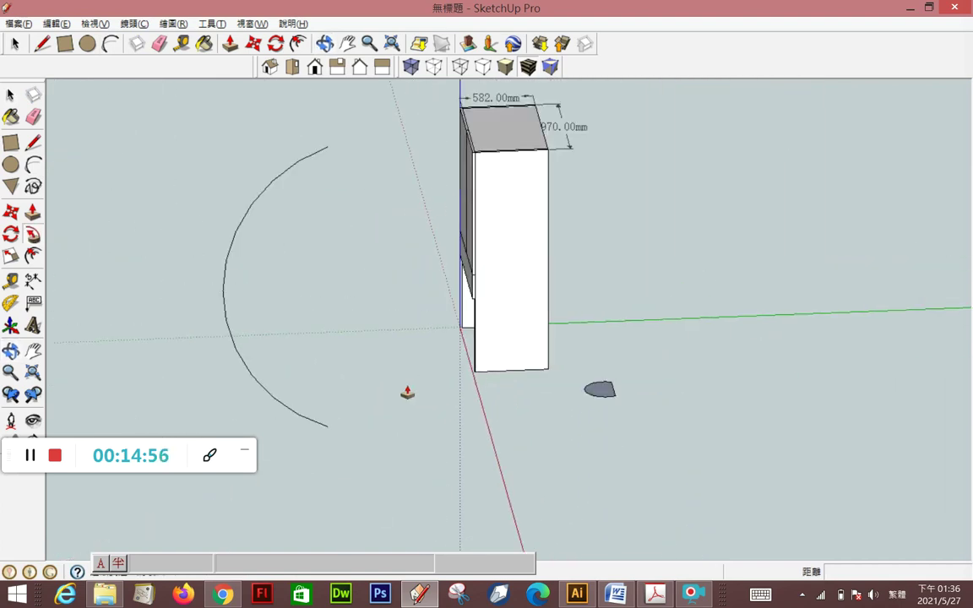
{"action": "key", "text": "ctrl+z"}
{"action": "key", "text": "a"}
{"action": "left_click", "coordinate": [342, 67]}
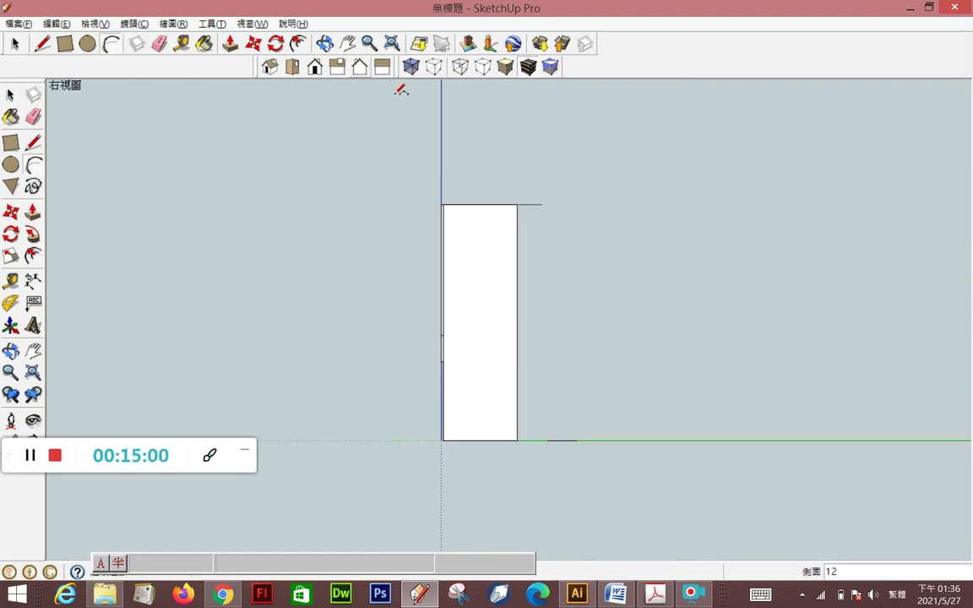
Draw an upright arc path beside the cabinet, bulging to the right
{"action": "left_click", "coordinate": [687, 221]}
{"action": "left_click", "coordinate": [687, 470]}
{"action": "left_click", "coordinate": [775, 348]}
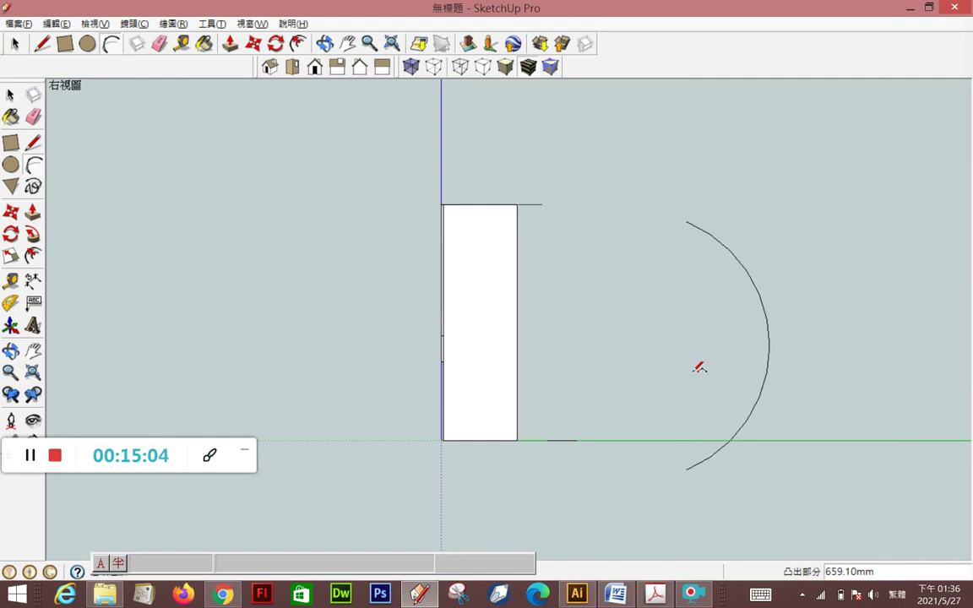
{"action": "scroll", "coordinate": [574, 361], "scroll_direction": "down", "scroll_amount": 1}
{"action": "middle_click_drag", "start_coordinate": [574, 360], "coordinate": [586, 505]}
Extrude a curved arc-shaped solid beside the cabinet and inspect it
{"action": "key", "text": "space"}
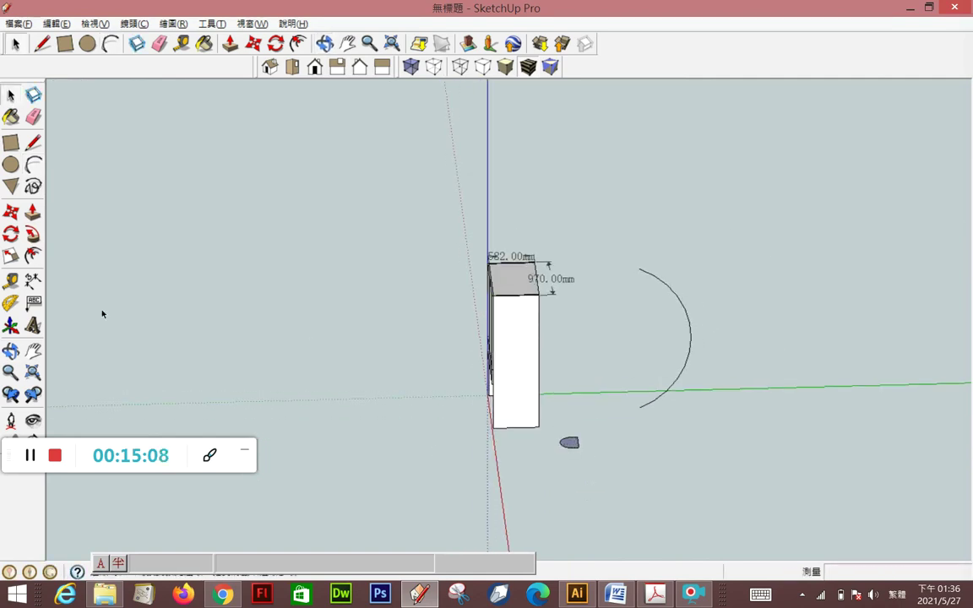
{"action": "left_click", "coordinate": [32, 212]}
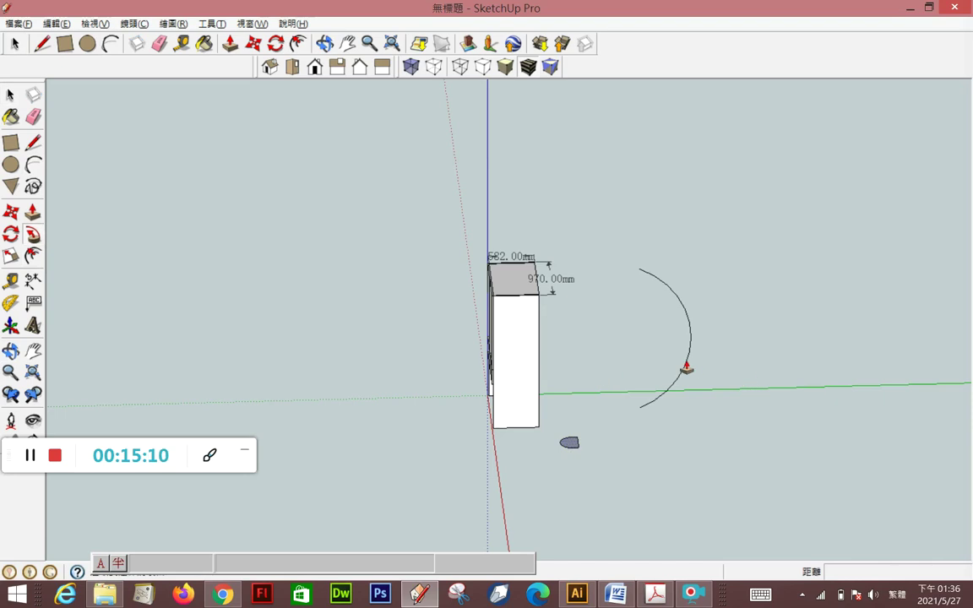
{"action": "key", "text": "space"}
{"action": "left_click", "coordinate": [691, 342]}
{"action": "left_click", "coordinate": [32, 212]}
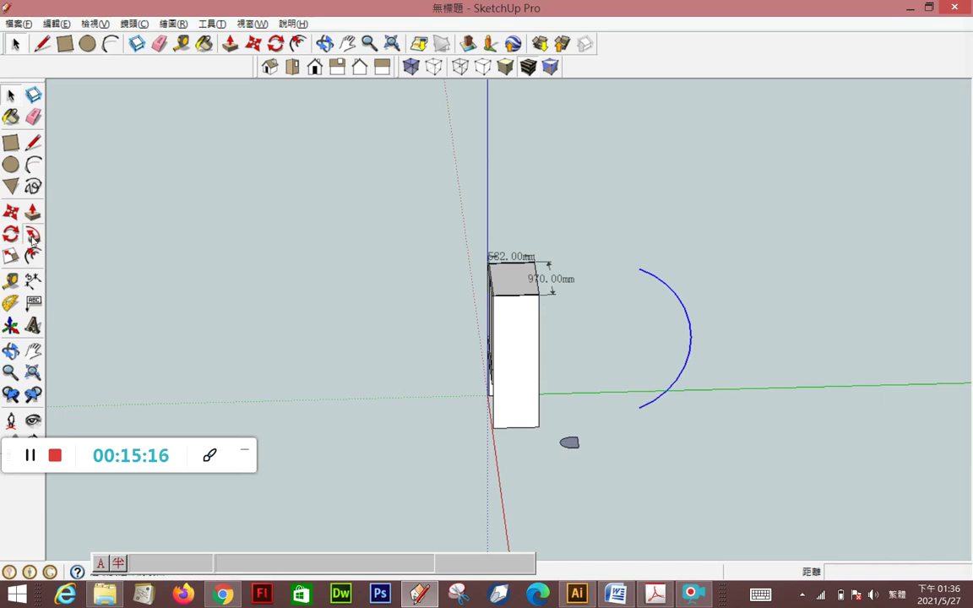
{"action": "left_click", "coordinate": [568, 448]}
{"action": "mouse_move", "coordinate": [673, 535]}
{"action": "middle_mouse_down"}
{"action": "mouse_move", "coordinate": [548, 488]}
{"action": "mouse_move", "coordinate": [490, 419]}
{"action": "mouse_move", "coordinate": [639, 393]}
{"action": "mouse_move", "coordinate": [667, 430]}
{"action": "middle_mouse_up"}
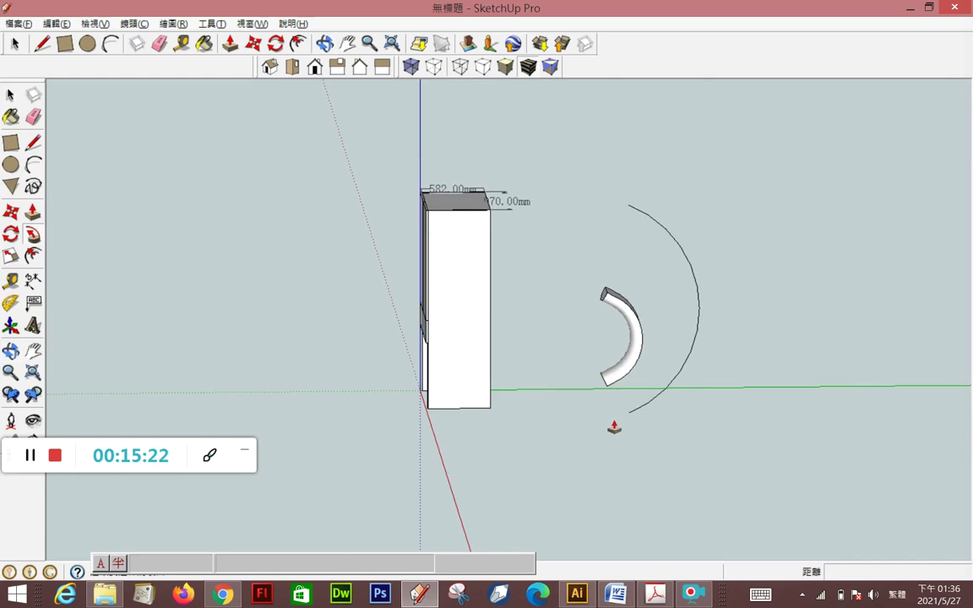
{"action": "left_click", "coordinate": [639, 361]}
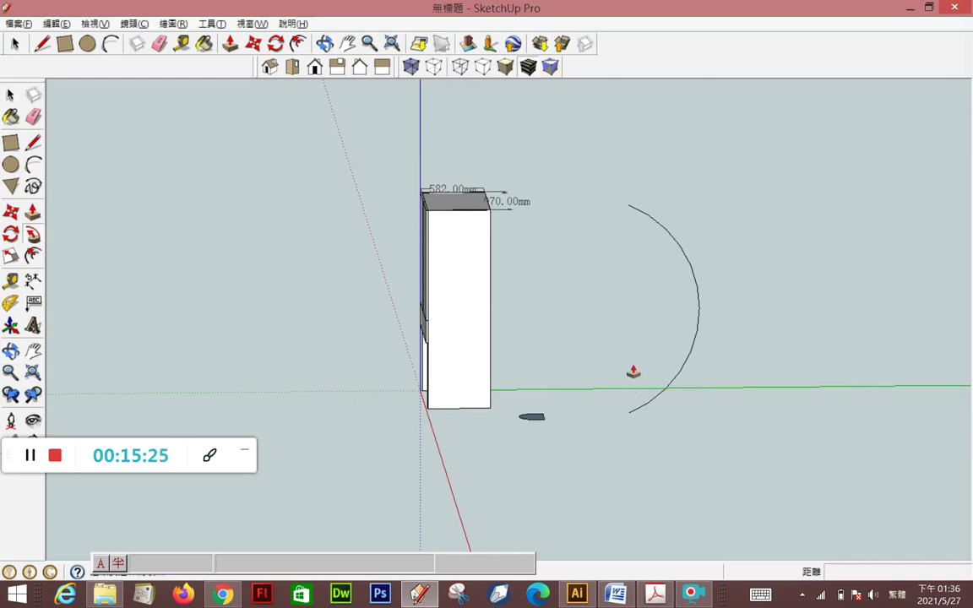
{"action": "left_click", "coordinate": [12, 93]}
Draw a small circle near the arc and split it with a vertical line
{"action": "middle_click_drag", "start_coordinate": [549, 427], "coordinate": [607, 422]}
{"action": "key", "text": "c"}
{"action": "left_click", "coordinate": [606, 434]}
{"action": "left_click", "coordinate": [635, 427]}
{"action": "key", "text": "l"}
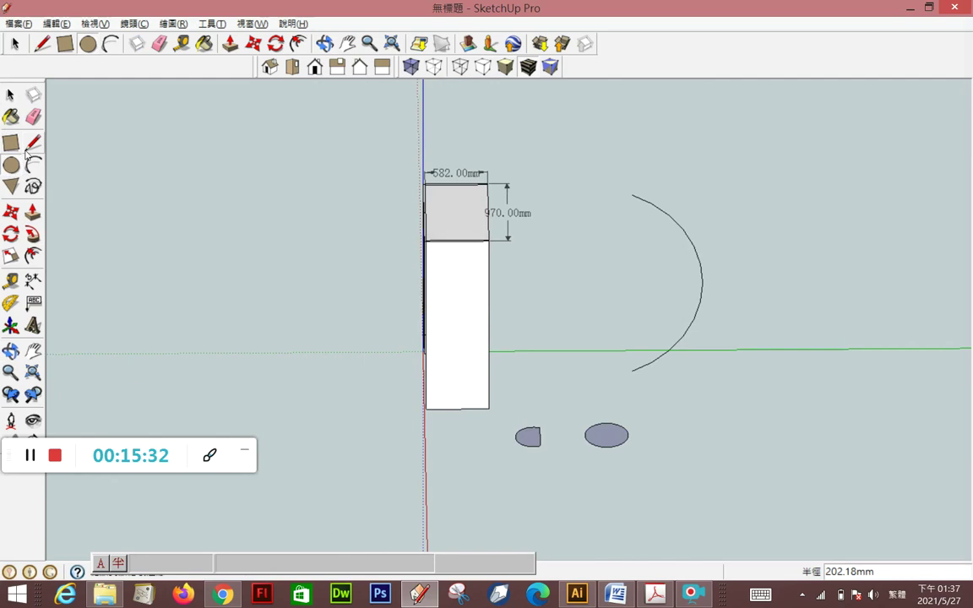
{"action": "scroll", "coordinate": [603, 415], "scroll_direction": "up", "scroll_amount": 2}
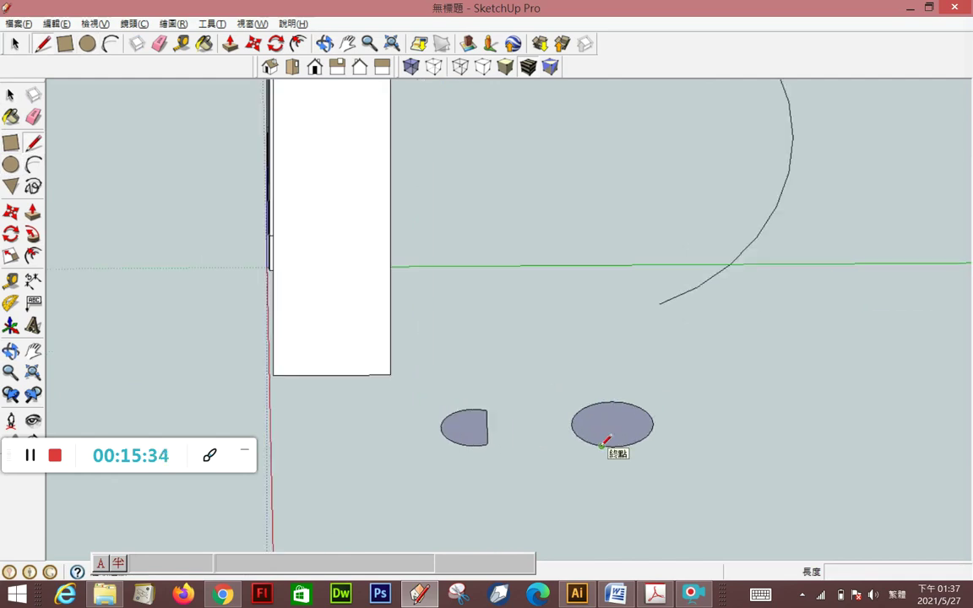
{"action": "scroll", "coordinate": [602, 397], "scroll_direction": "up", "scroll_amount": 2}
{"action": "left_click", "coordinate": [578, 353]}
{"action": "left_click", "coordinate": [578, 473]}
{"action": "key", "text": "Escape"}
Erase the circle's left half and the leftover line, leaving a half-oval profile
{"action": "left_click", "coordinate": [33, 116]}
{"action": "left_click_drag", "start_coordinate": [565, 387], "coordinate": [565, 442]}
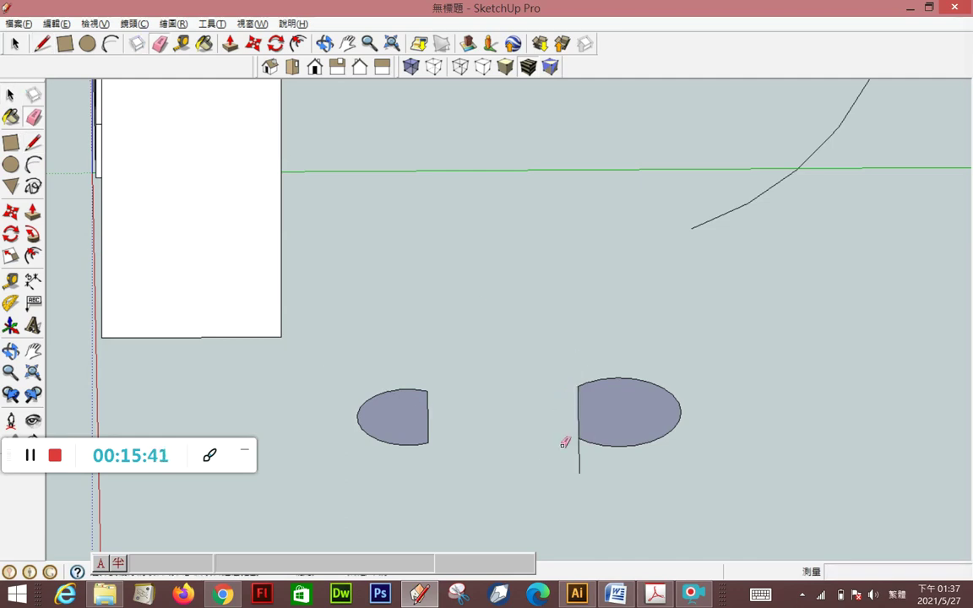
{"action": "scroll", "coordinate": [390, 197], "scroll_direction": "down", "scroll_amount": 1}
{"action": "left_click", "coordinate": [562, 436]}
{"action": "scroll", "coordinate": [414, 253], "scroll_direction": "down", "scroll_amount": 3}
{"action": "scroll", "coordinate": [407, 279], "scroll_direction": "down", "scroll_amount": 1}
{"action": "left_click", "coordinate": [10, 95]}
Sweep the half-oval profile along the arc with Follow Me, then delete the arc path
{"action": "left_click", "coordinate": [585, 190]}
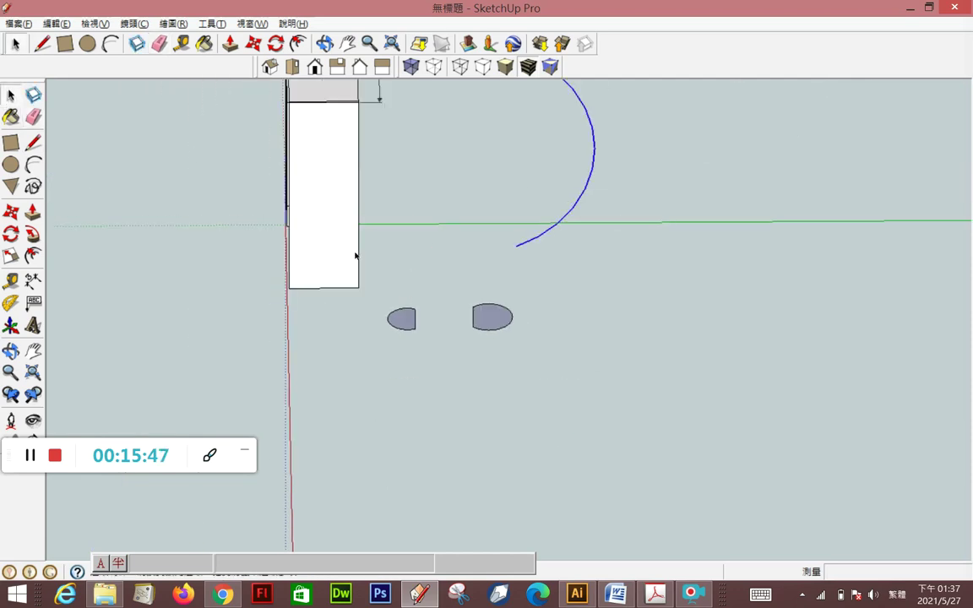
{"action": "left_click", "coordinate": [33, 234]}
{"action": "left_click", "coordinate": [497, 326]}
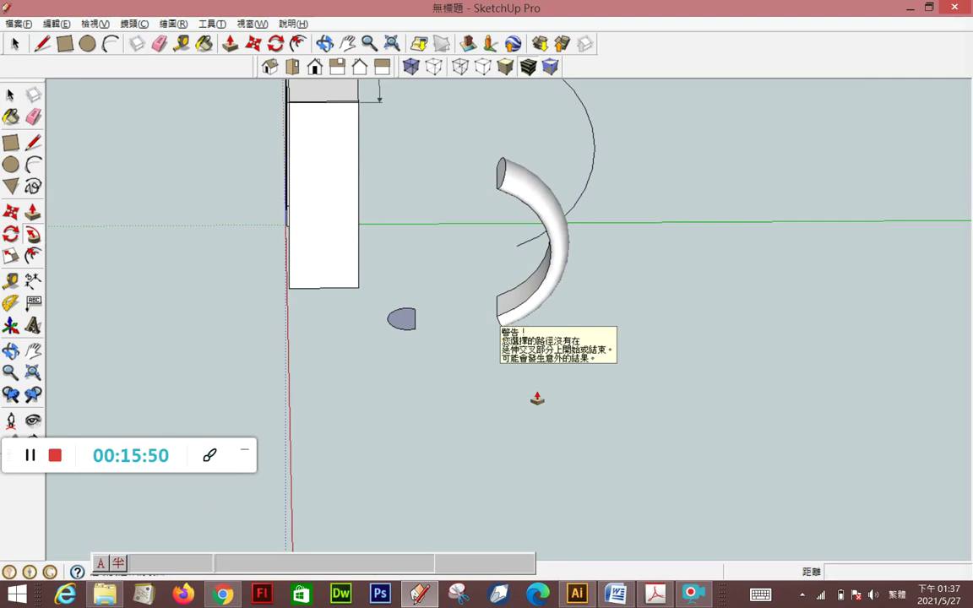
{"action": "scroll", "coordinate": [488, 389], "scroll_direction": "down", "scroll_amount": 2}
{"action": "left_click", "coordinate": [11, 95]}
{"action": "left_click", "coordinate": [558, 215]}
{"action": "key", "text": "Delete"}
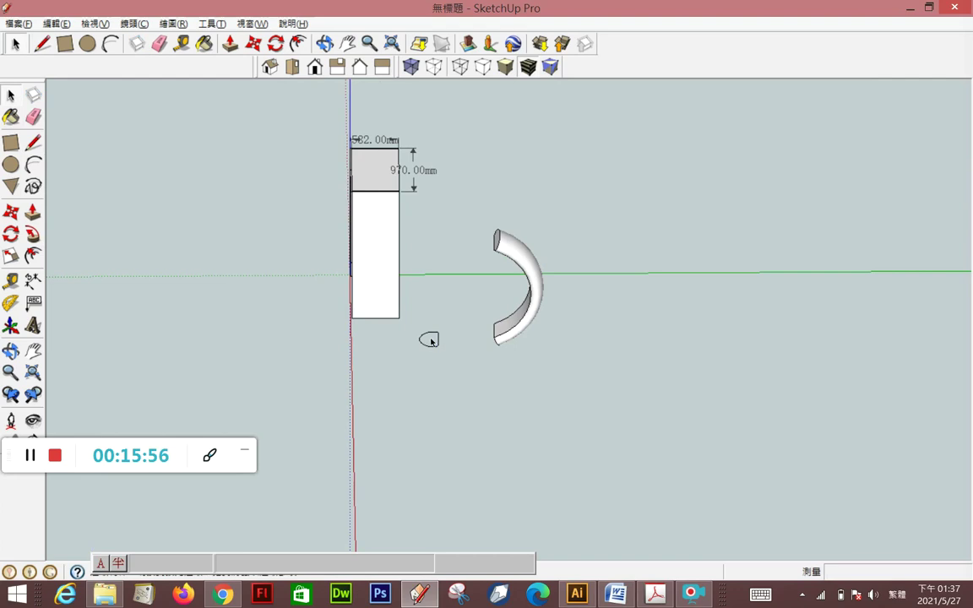
{"action": "left_click", "coordinate": [429, 338]}
Delete the leftover profile and make the curved tube a component
{"action": "key", "text": "Delete"}
{"action": "triple_click", "coordinate": [531, 302]}
{"action": "right_click", "coordinate": [531, 302]}
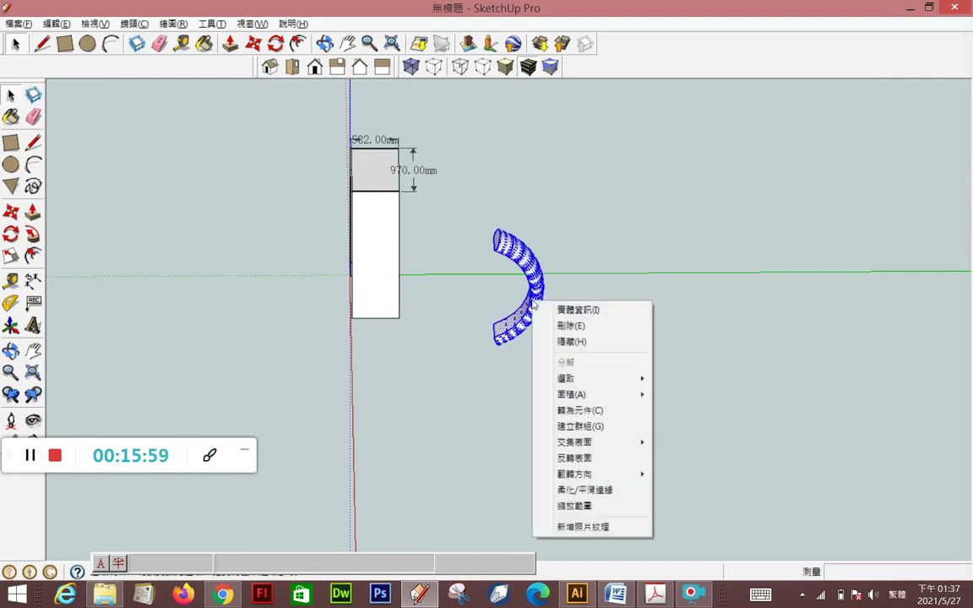
{"action": "left_click", "coordinate": [577, 410]}
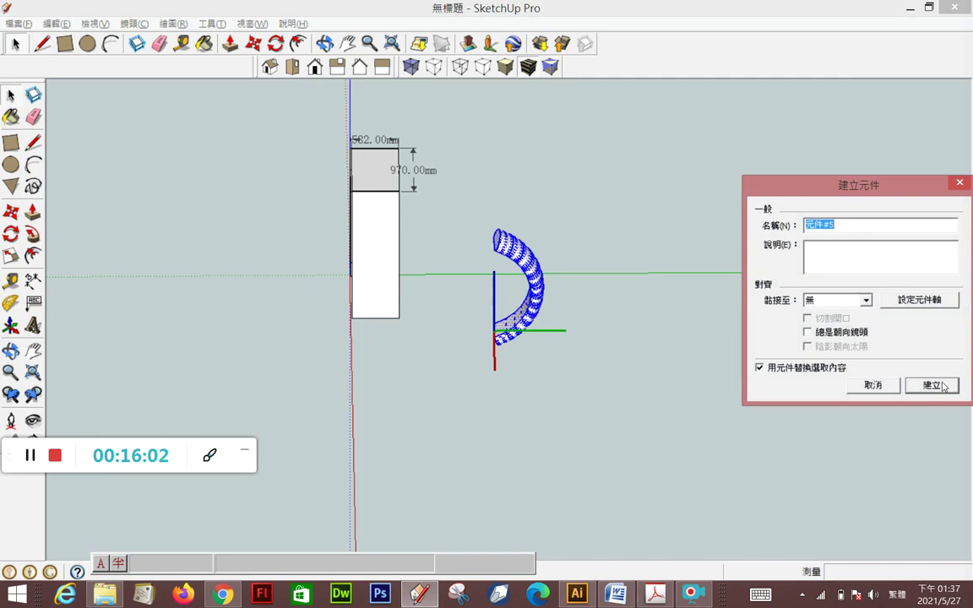
{"action": "left_click", "coordinate": [932, 385]}
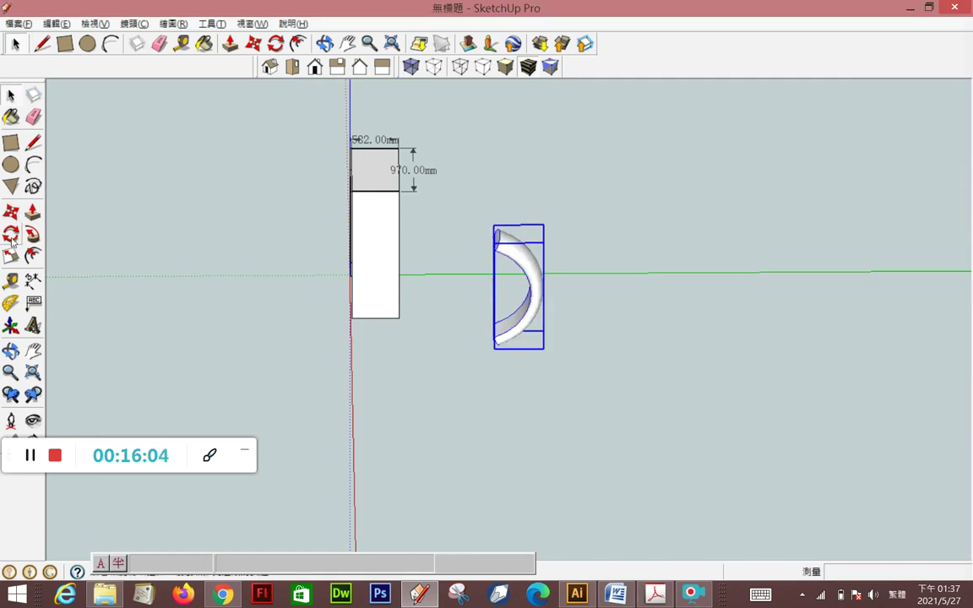
Flip the handle component along the red axis
{"action": "right_click", "coordinate": [530, 302]}
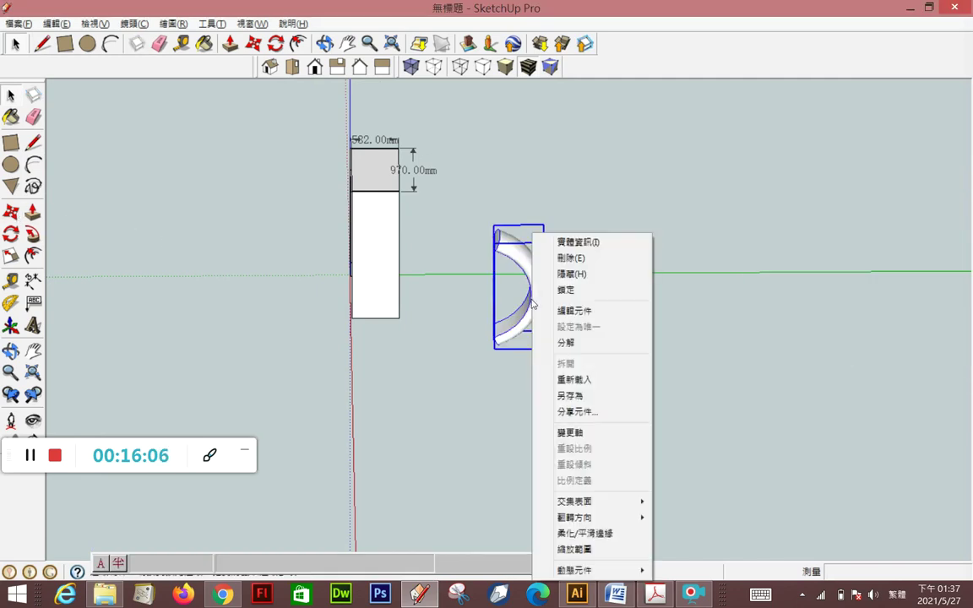
{"action": "mouse_move", "coordinate": [574, 517]}
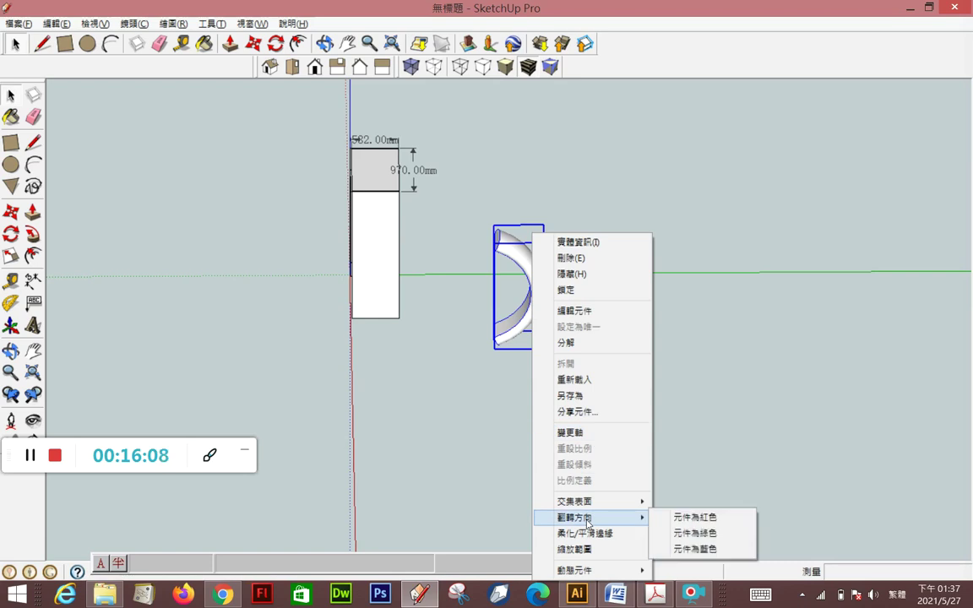
{"action": "left_click", "coordinate": [693, 524]}
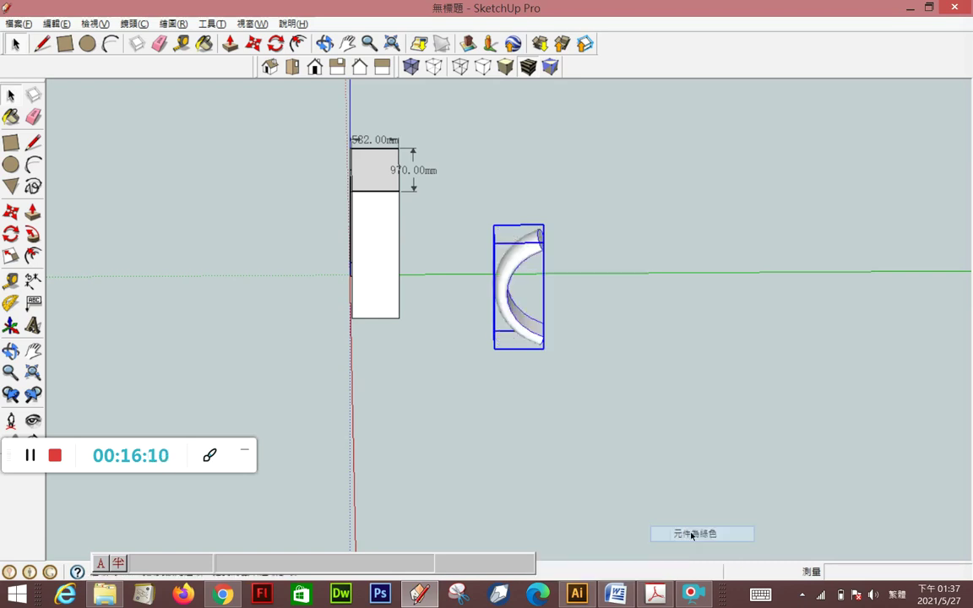
{"action": "middle_click_drag", "start_coordinate": [414, 322], "coordinate": [550, 316]}
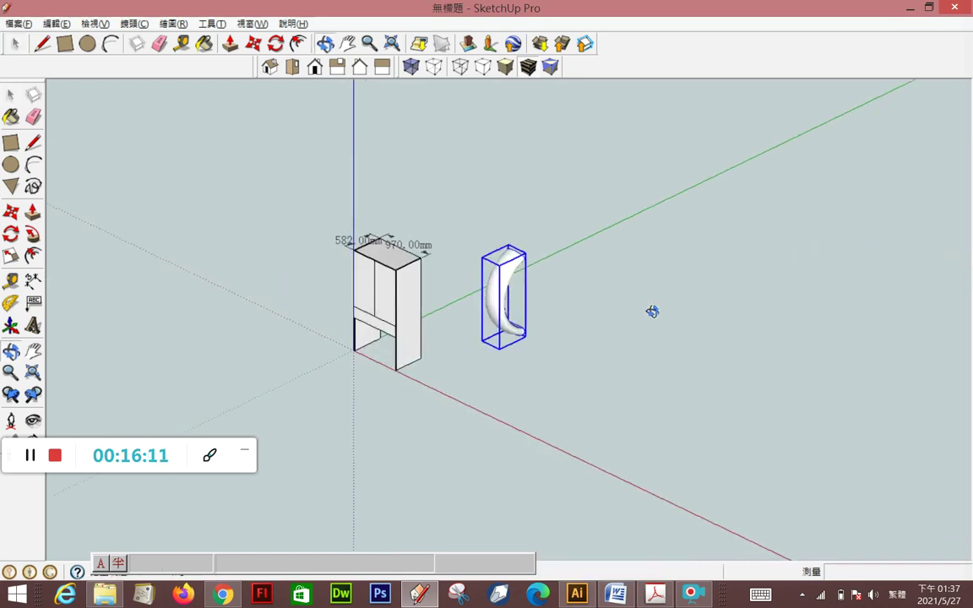
Scale the handle component down to 0.19 and select it
{"action": "left_click", "coordinate": [9, 259]}
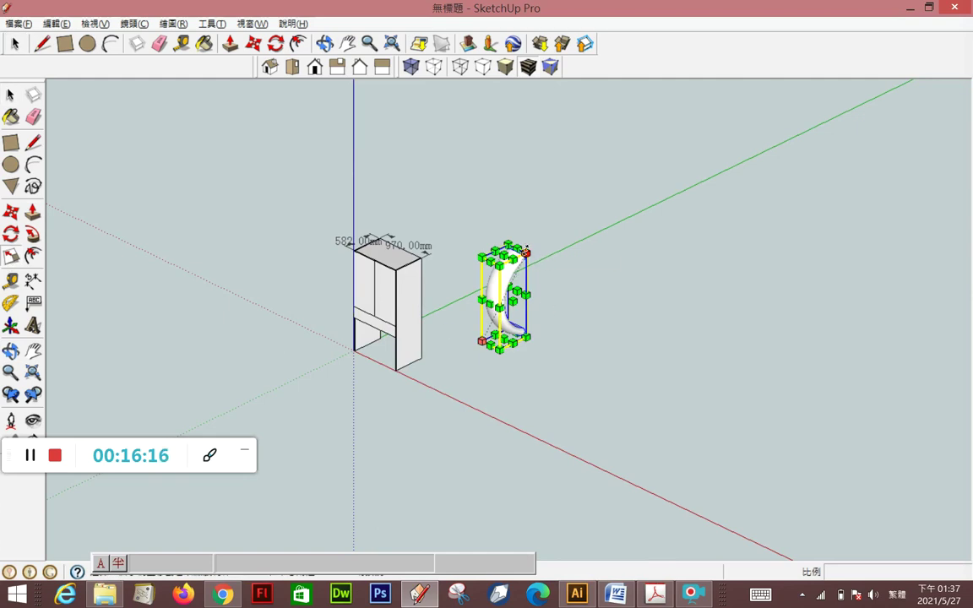
{"action": "left_click_drag", "start_coordinate": [540, 258], "coordinate": [488, 323]}
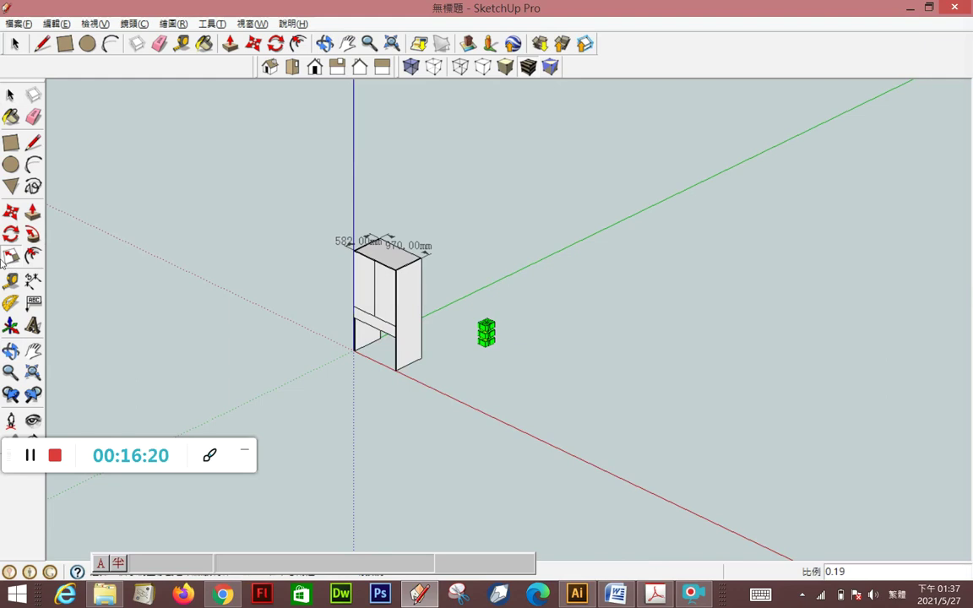
{"action": "left_click", "coordinate": [33, 350]}
{"action": "scroll", "coordinate": [482, 386], "scroll_direction": "up", "scroll_amount": 2}
{"action": "scroll", "coordinate": [483, 380], "scroll_direction": "up", "scroll_amount": 2}
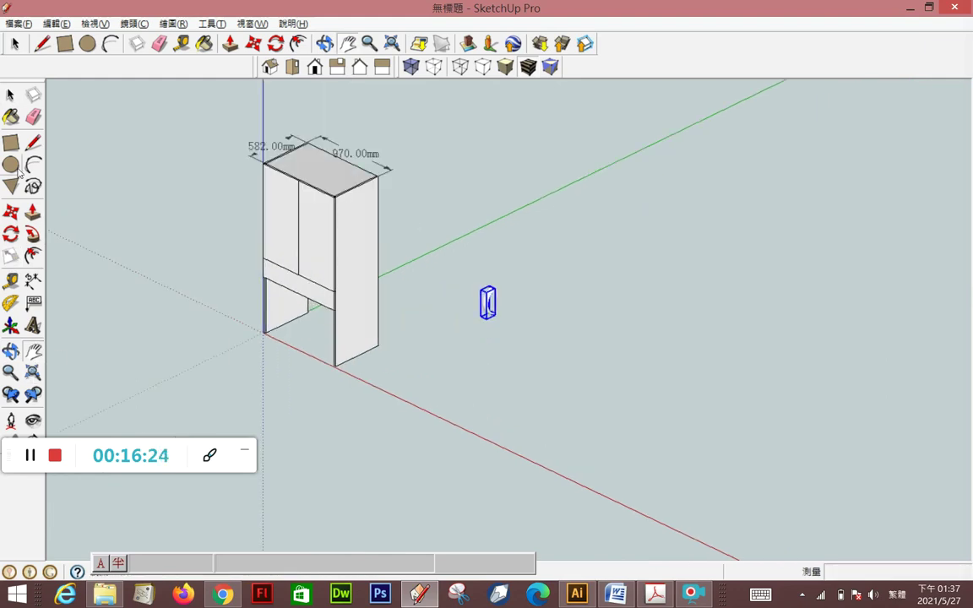
{"action": "left_click", "coordinate": [5, 95]}
{"action": "left_click_drag", "start_coordinate": [459, 274], "coordinate": [523, 352]}
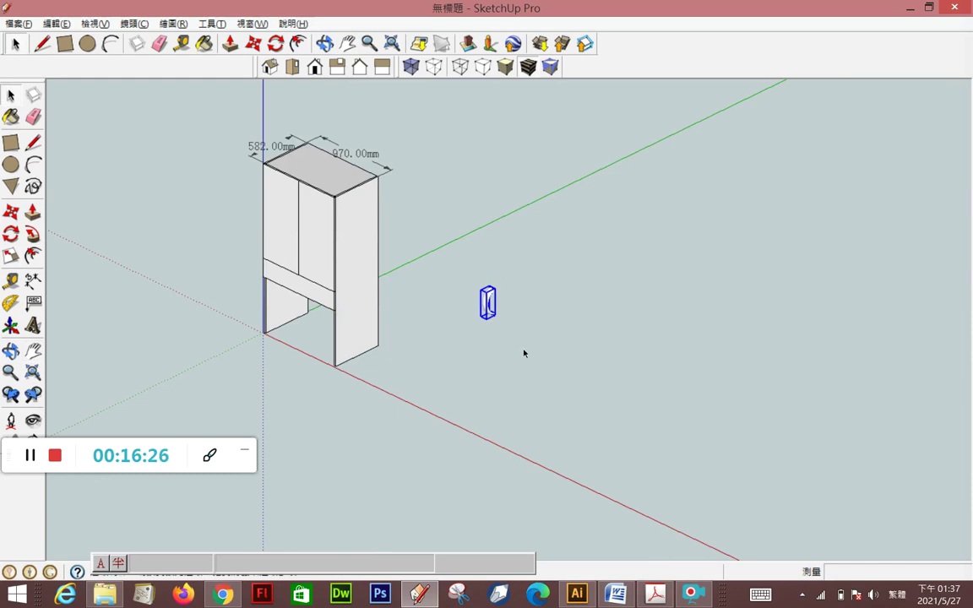
Move the handle onto the left door, lower and further left
{"action": "left_click", "coordinate": [11, 211]}
{"action": "left_click", "coordinate": [478, 300]}
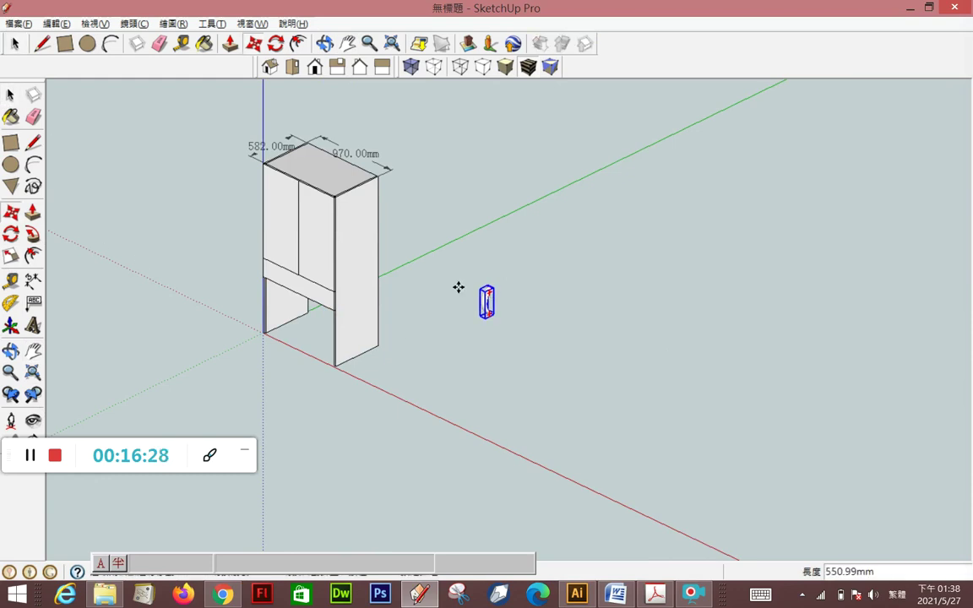
{"action": "scroll", "coordinate": [253, 217], "scroll_direction": "up", "scroll_amount": 2}
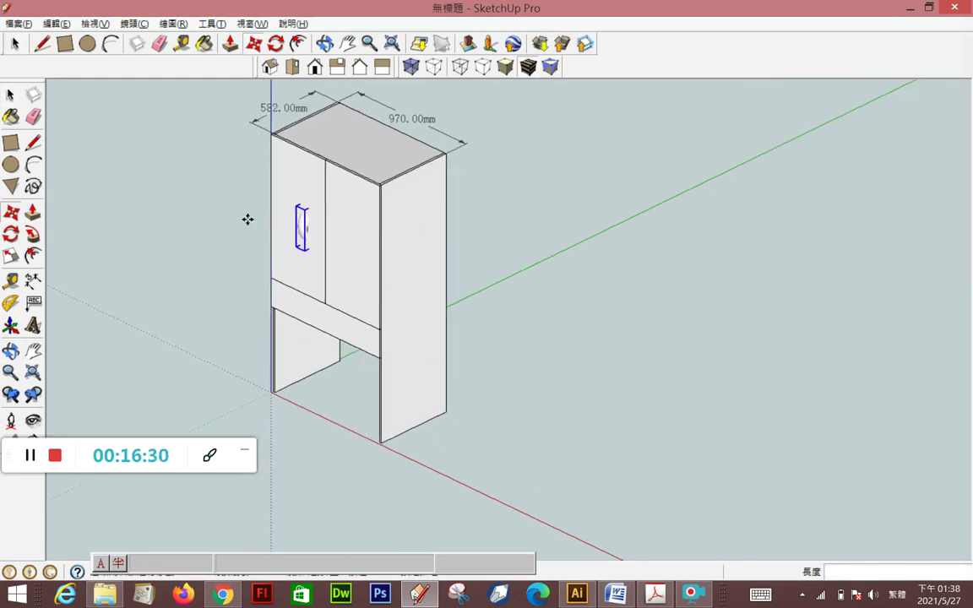
{"action": "scroll", "coordinate": [248, 217], "scroll_direction": "up", "scroll_amount": 2}
{"action": "scroll", "coordinate": [328, 247], "scroll_direction": "up", "scroll_amount": 2}
{"action": "scroll", "coordinate": [385, 267], "scroll_direction": "up", "scroll_amount": 2}
{"action": "left_click", "coordinate": [384, 267]}
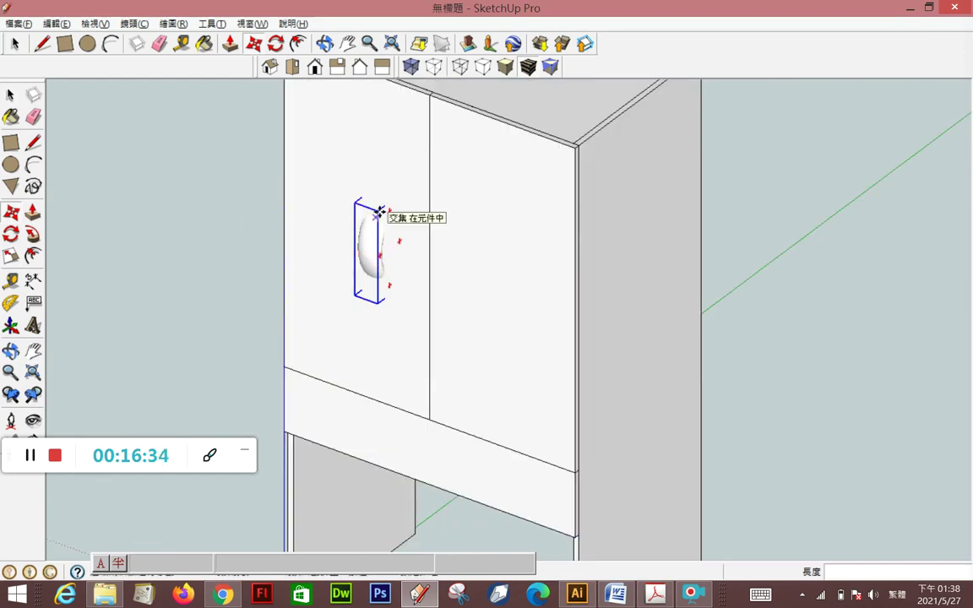
{"action": "left_click", "coordinate": [369, 221]}
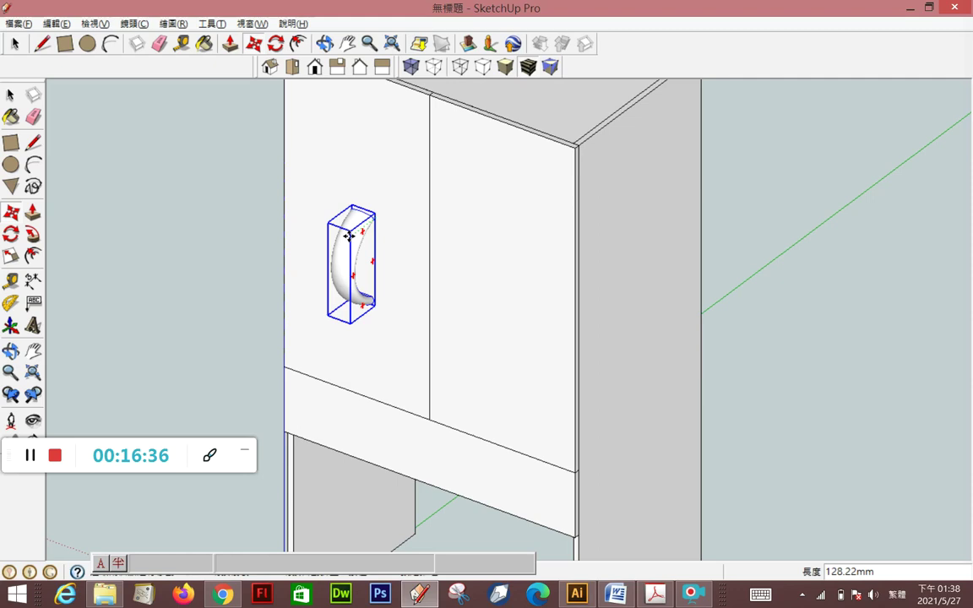
{"action": "left_click", "coordinate": [335, 225]}
Shrink the handle on the door to 0.42 scale and select it
{"action": "left_click", "coordinate": [10, 212]}
{"action": "left_click_drag", "start_coordinate": [374, 212], "coordinate": [328, 270]}
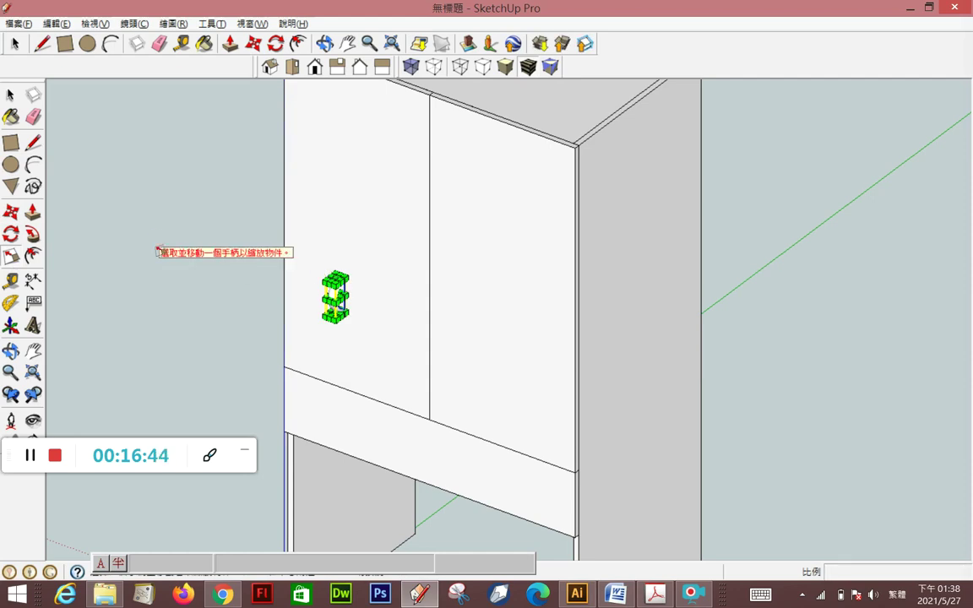
{"action": "left_click", "coordinate": [11, 94]}
{"action": "left_click", "coordinate": [333, 305]}
Reposition the handle across the cabinet front by its corner
{"action": "mouse_move", "coordinate": [486, 321]}
{"action": "middle_mouse_down"}
{"action": "mouse_move", "coordinate": [224, 297]}
{"action": "mouse_move", "coordinate": [285, 307]}
{"action": "middle_mouse_up"}
{"action": "left_click", "coordinate": [11, 212]}
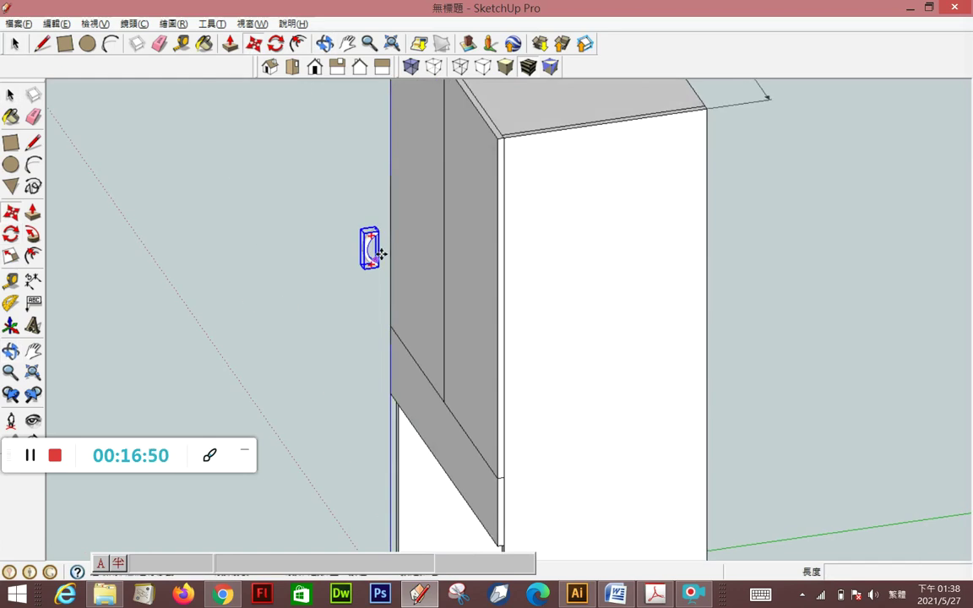
{"action": "left_click", "coordinate": [379, 228]}
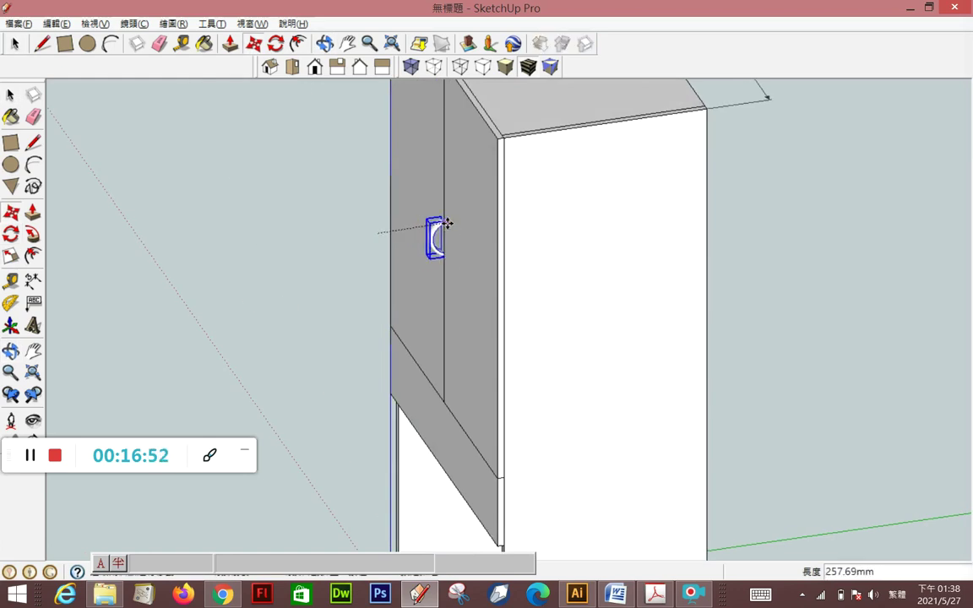
{"action": "middle_click_drag", "start_coordinate": [492, 221], "coordinate": [521, 281]}
{"action": "scroll", "coordinate": [491, 278], "scroll_direction": "down", "scroll_amount": 3}
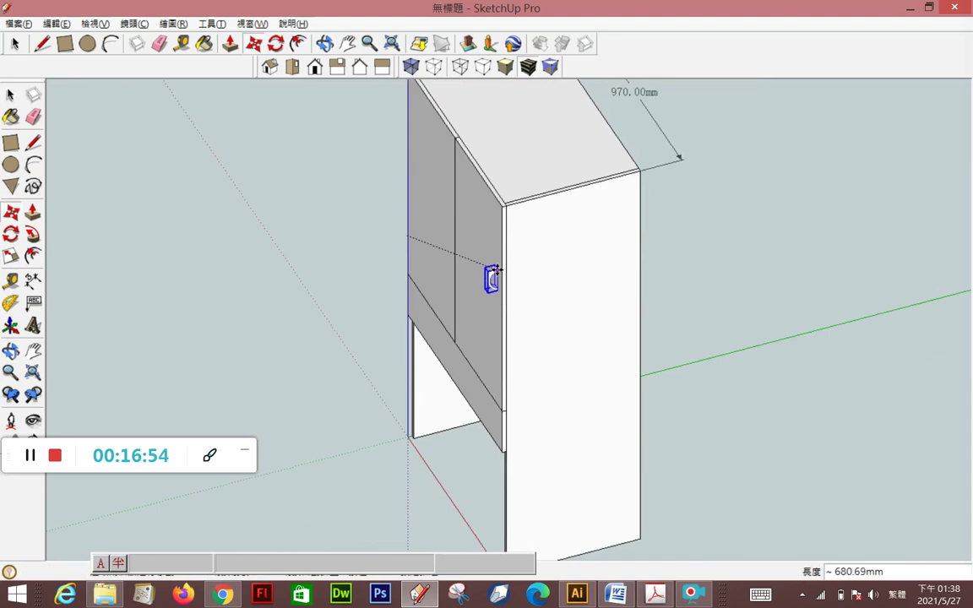
{"action": "scroll", "coordinate": [469, 228], "scroll_direction": "down", "scroll_amount": 2}
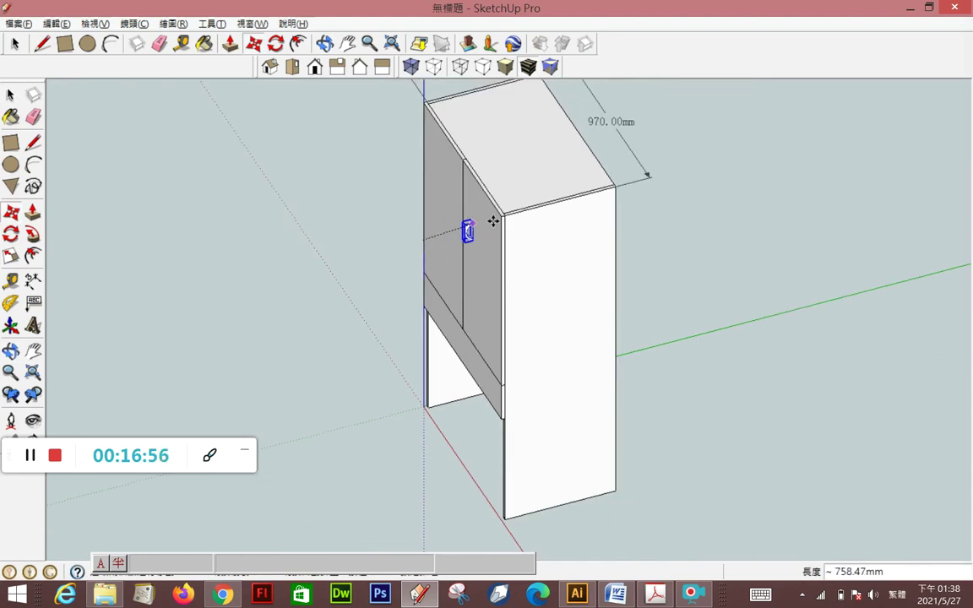
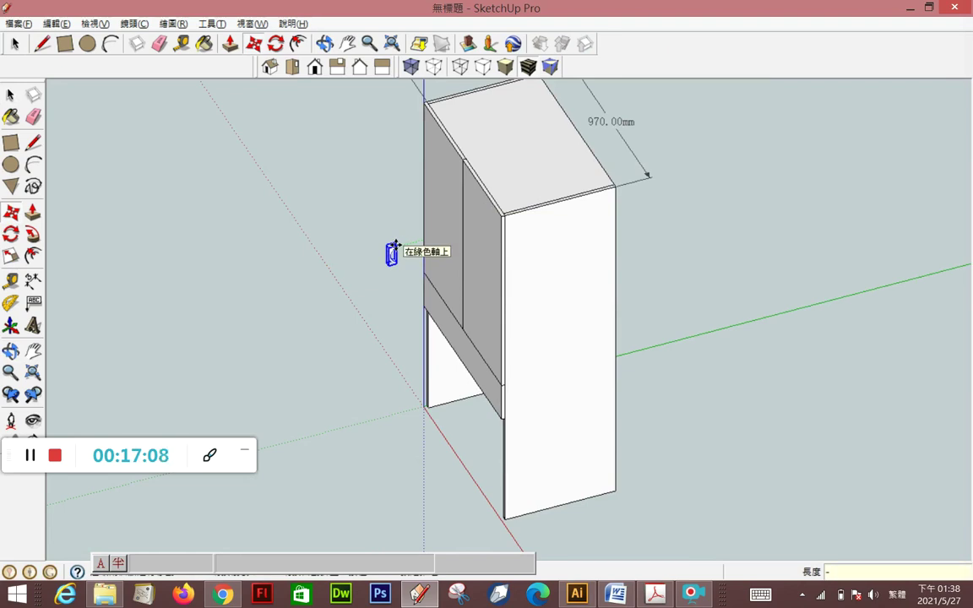
Place the handle component at the -150 offset
{"action": "key", "text": "Return"}
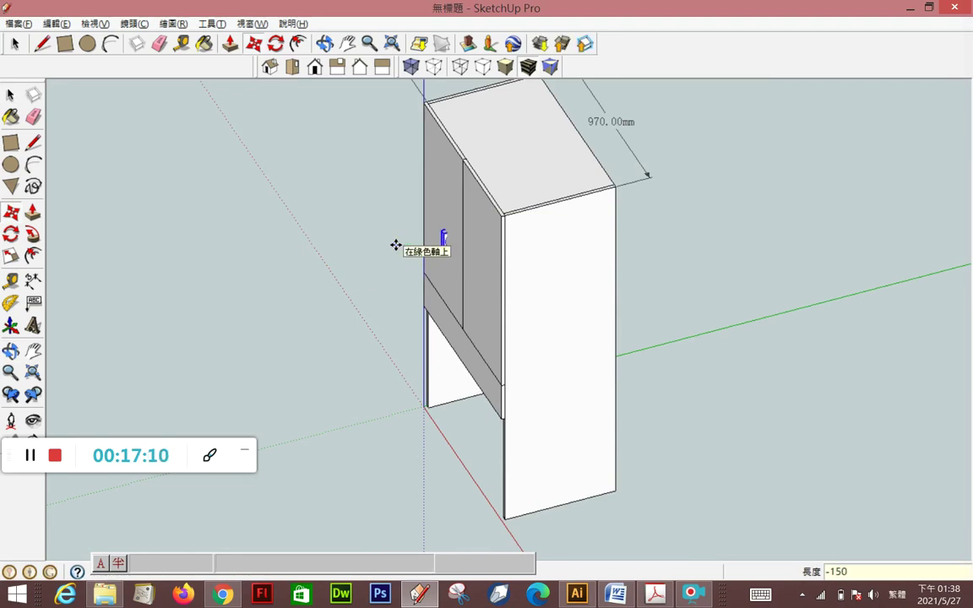
{"action": "scroll", "coordinate": [395, 244], "scroll_direction": "up", "scroll_amount": 2}
{"action": "scroll", "coordinate": [456, 232], "scroll_direction": "up", "scroll_amount": 2}
{"action": "scroll", "coordinate": [517, 223], "scroll_direction": "up", "scroll_amount": 2}
{"action": "scroll", "coordinate": [502, 273], "scroll_direction": "up", "scroll_amount": 1}
{"action": "middle_click_drag", "start_coordinate": [502, 273], "coordinate": [543, 210]}
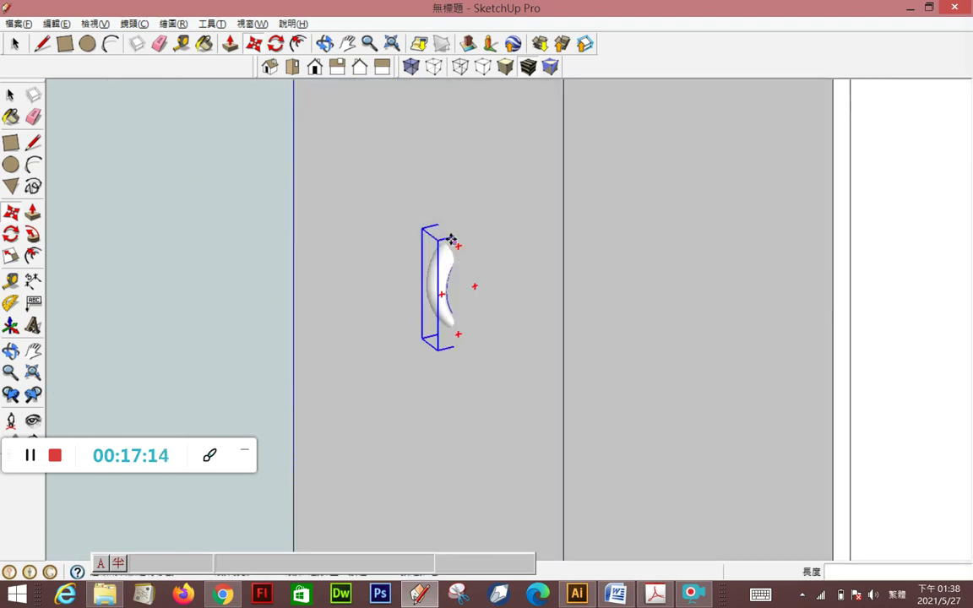
Shift the handle 20 mm, then slide it along the red axis onto the left door
{"action": "left_click", "coordinate": [440, 239]}
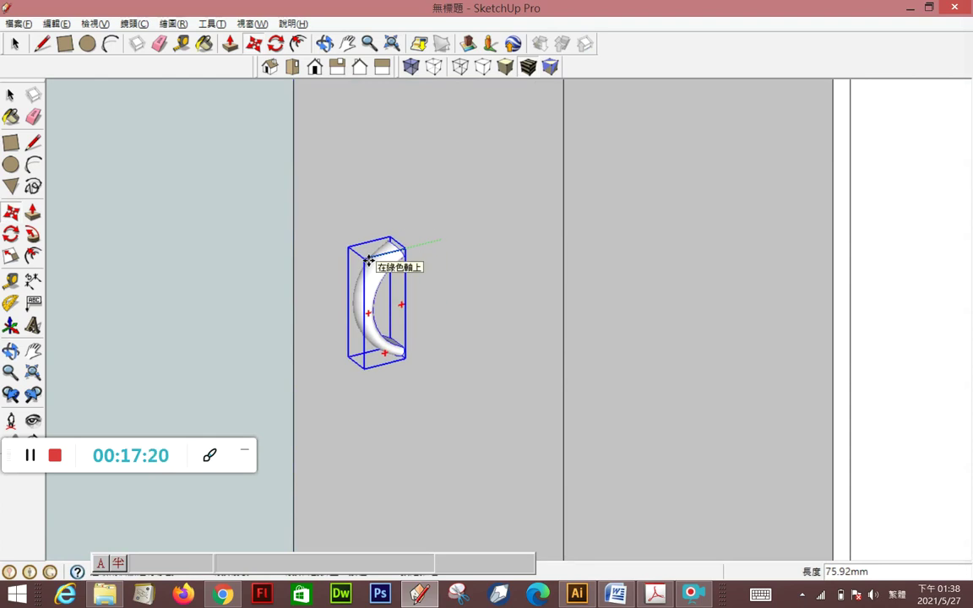
{"action": "type", "text": "20"}
{"action": "key", "text": "Return"}
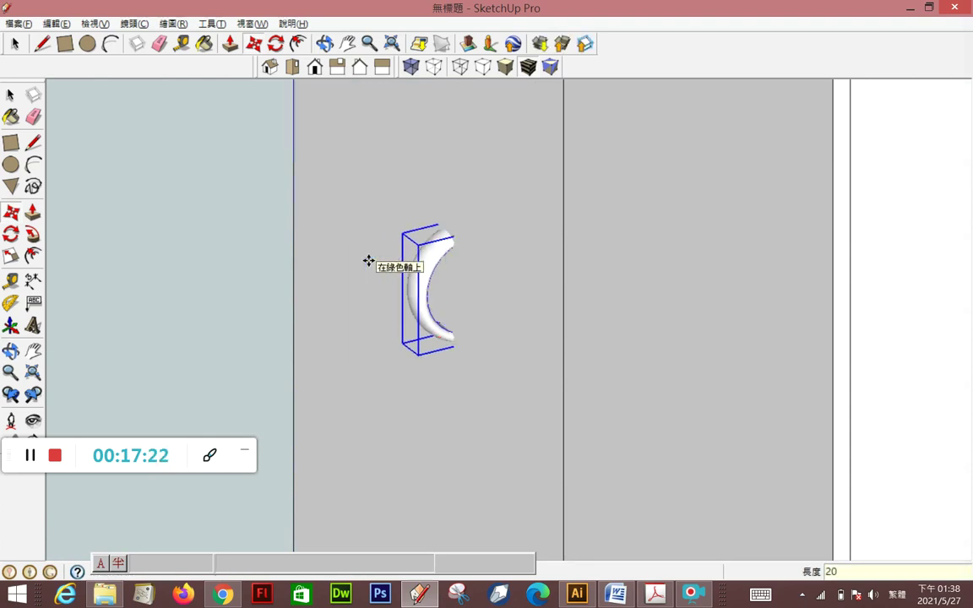
{"action": "scroll", "coordinate": [295, 250], "scroll_direction": "down", "scroll_amount": 2}
{"action": "mouse_move", "coordinate": [295, 250]}
{"action": "middle_mouse_down"}
{"action": "mouse_move", "coordinate": [580, 319]}
{"action": "mouse_move", "coordinate": [614, 315]}
{"action": "mouse_move", "coordinate": [278, 387]}
{"action": "mouse_move", "coordinate": [573, 386]}
{"action": "middle_mouse_up"}
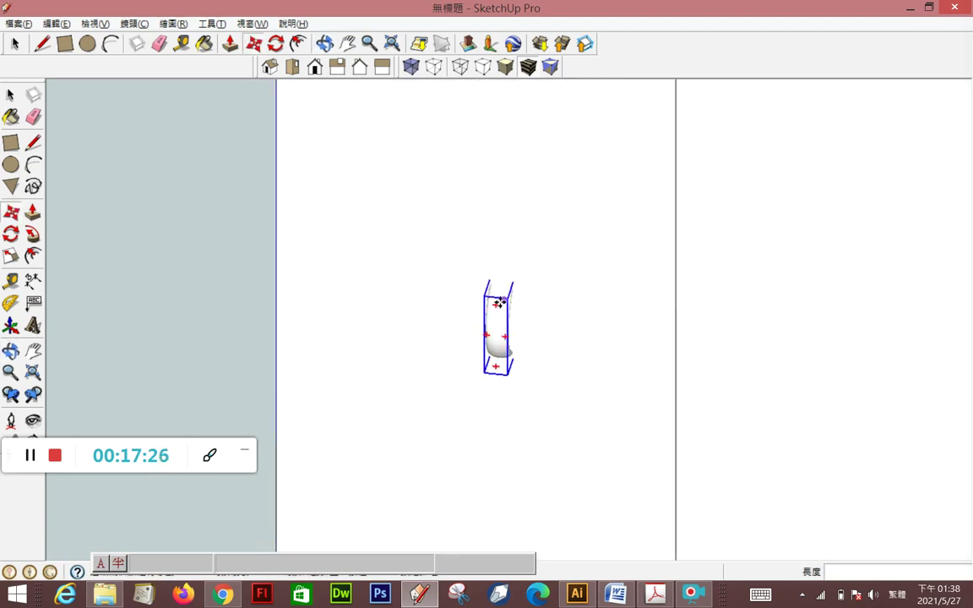
{"action": "left_click_drag", "start_coordinate": [499, 303], "coordinate": [587, 304]}
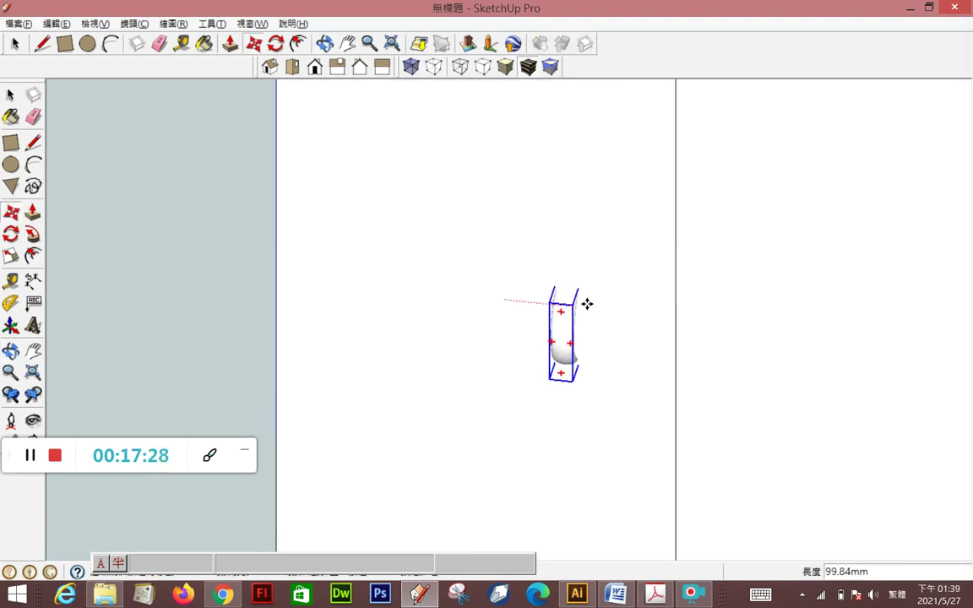
{"action": "left_click_drag", "start_coordinate": [587, 304], "coordinate": [629, 312]}
{"action": "mouse_move", "coordinate": [445, 304]}
{"action": "middle_mouse_down"}
{"action": "mouse_move", "coordinate": [250, 218]}
{"action": "mouse_move", "coordinate": [267, 313]}
{"action": "mouse_move", "coordinate": [141, 332]}
{"action": "middle_mouse_up"}
{"action": "mouse_move", "coordinate": [471, 313]}
{"action": "middle_mouse_down"}
{"action": "mouse_move", "coordinate": [569, 262]}
{"action": "mouse_move", "coordinate": [490, 205]}
{"action": "middle_mouse_up"}
Delete the right door panel
{"action": "key", "text": "m"}
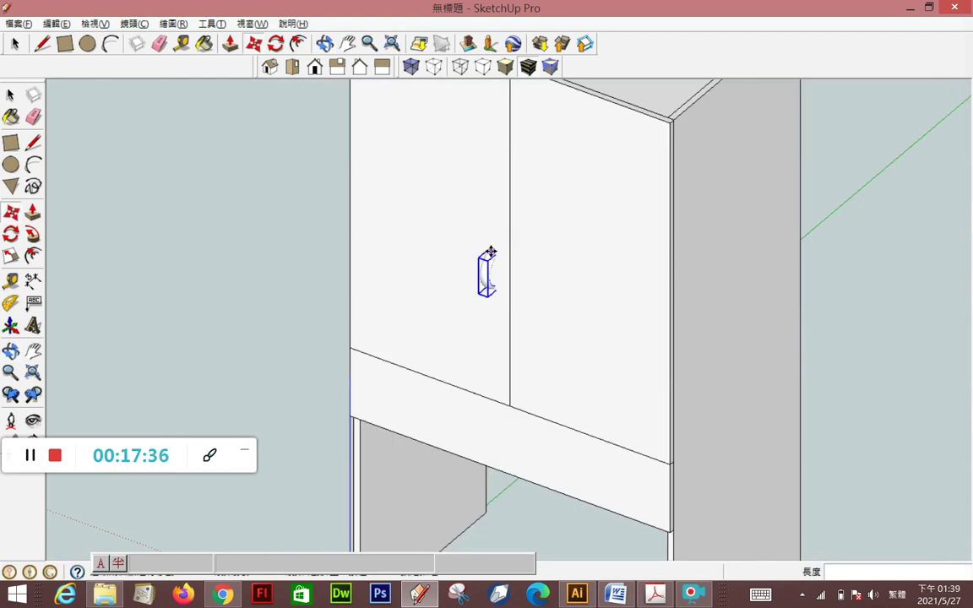
{"action": "left_click", "coordinate": [12, 93]}
{"action": "left_click", "coordinate": [148, 211]}
{"action": "left_click", "coordinate": [549, 279]}
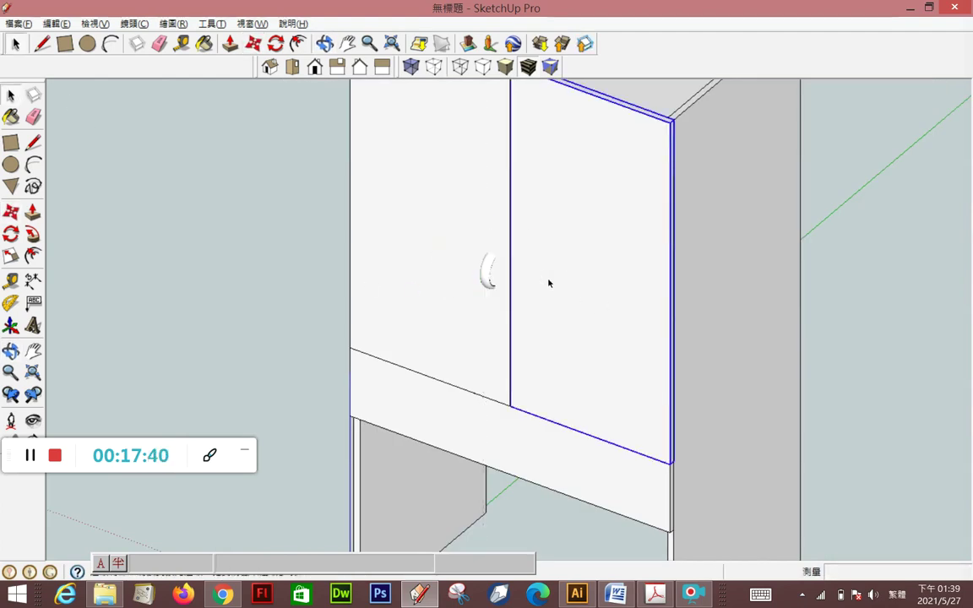
{"action": "key", "text": "Delete"}
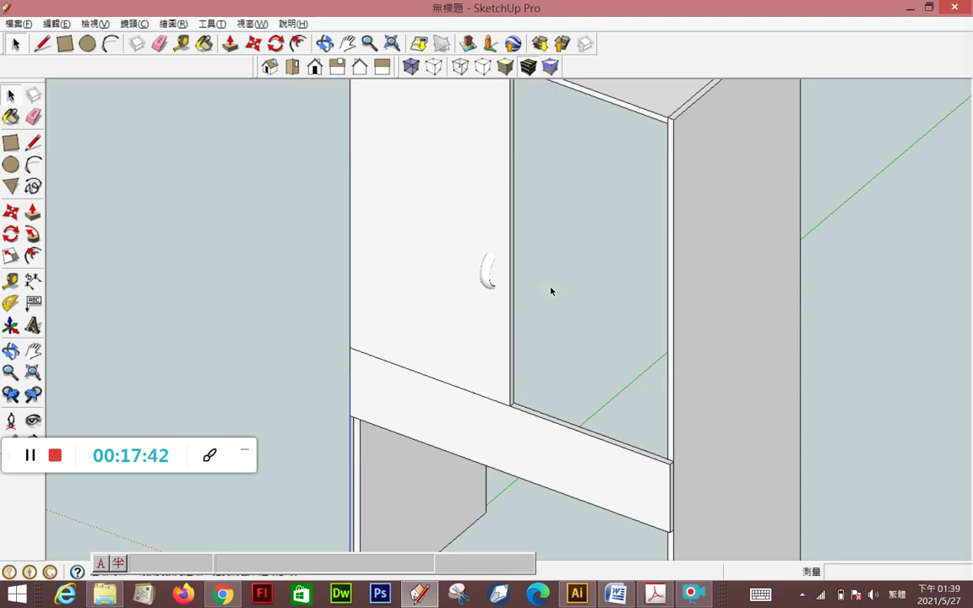
Group the left door together with its handle
{"action": "left_click", "coordinate": [490, 267]}
{"action": "left_click", "coordinate": [483, 205], "text": "shift"}
{"action": "right_click", "coordinate": [483, 204]}
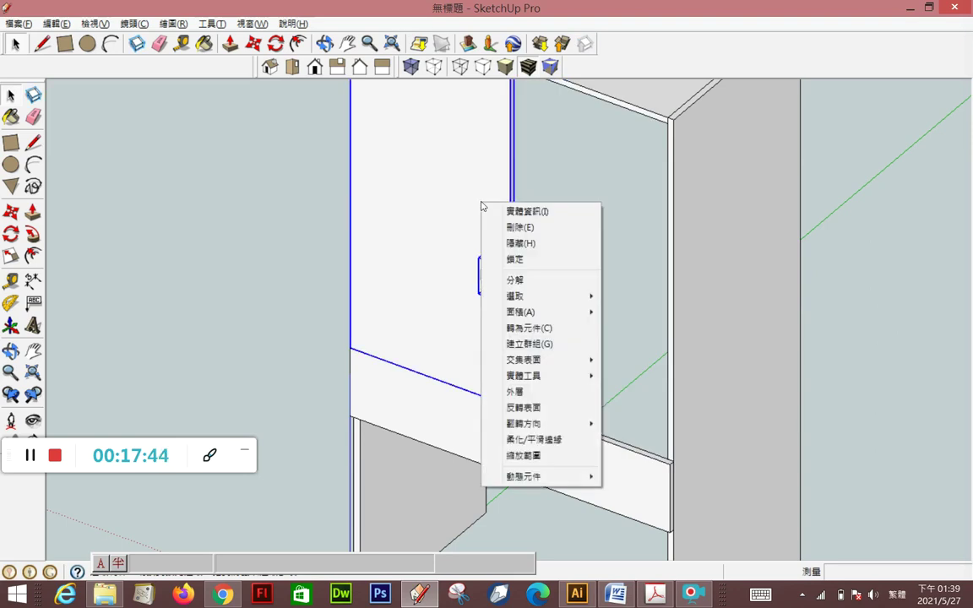
{"action": "left_click", "coordinate": [523, 344]}
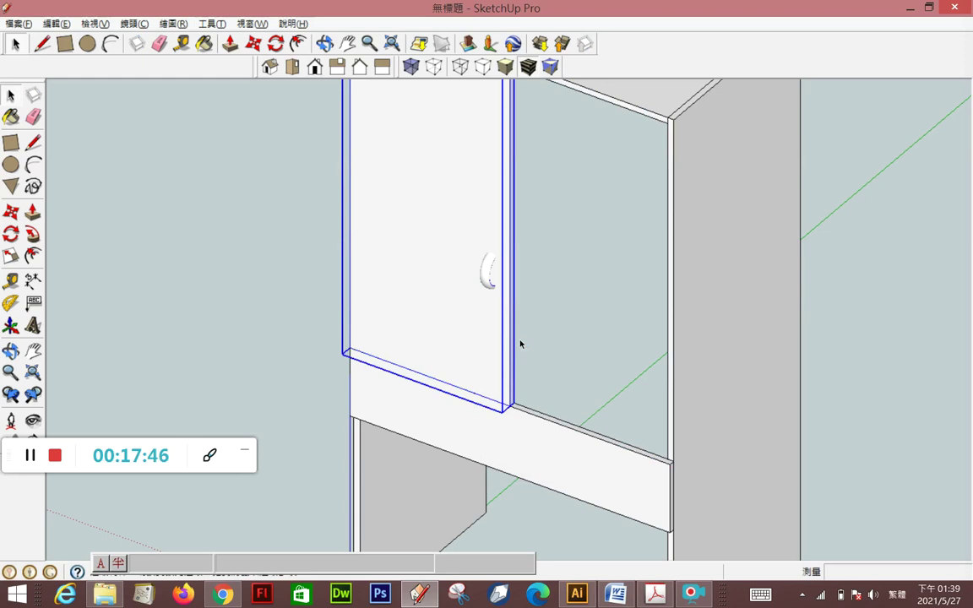
{"action": "right_click", "coordinate": [428, 306]}
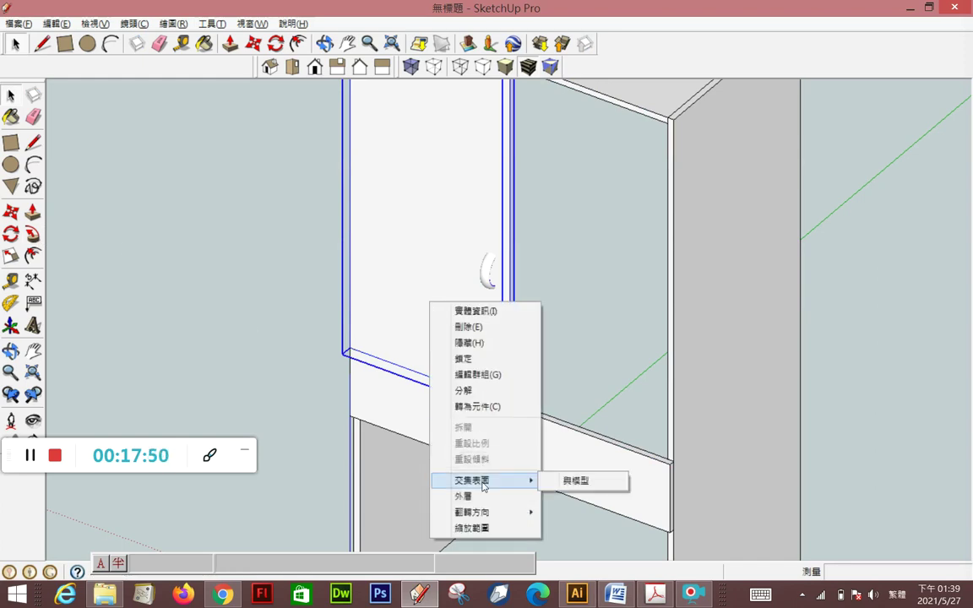
{"action": "mouse_move", "coordinate": [473, 512]}
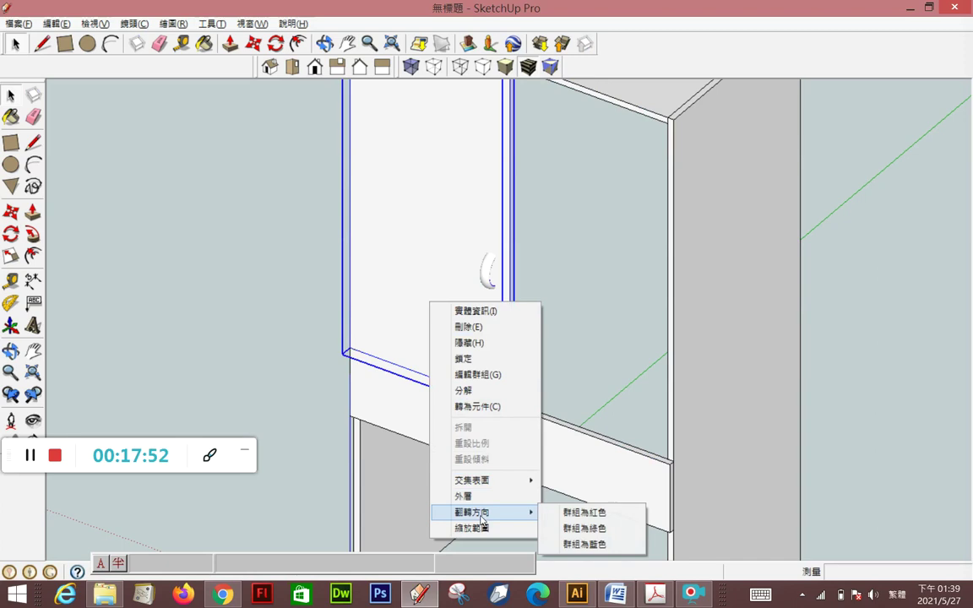
{"action": "left_click", "coordinate": [253, 252]}
{"action": "left_click", "coordinate": [391, 271]}
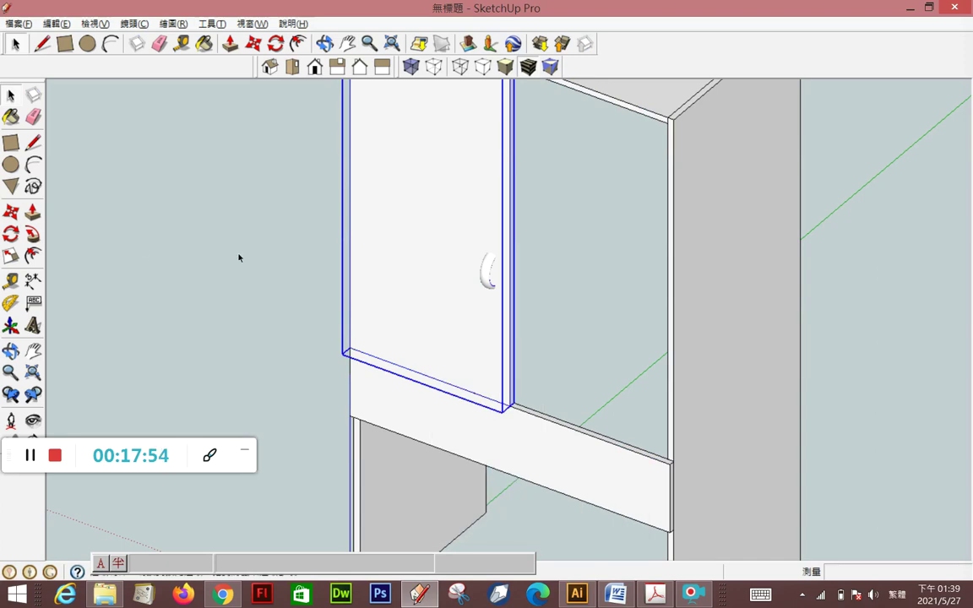
Copy the door group to the right and flip the copy along the red axis
{"action": "left_click", "coordinate": [10, 211]}
{"action": "left_click", "coordinate": [434, 286]}
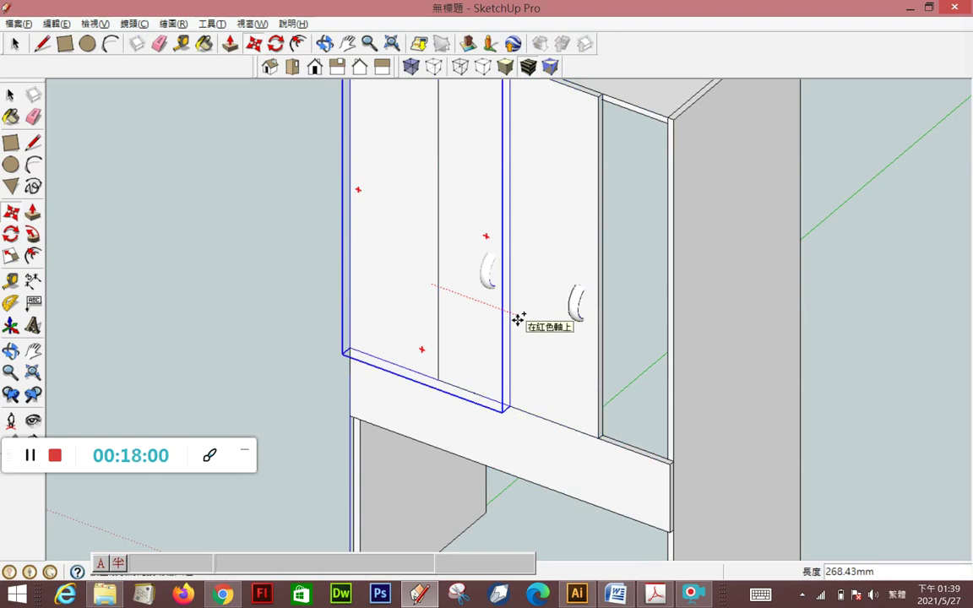
{"action": "left_click", "coordinate": [517, 319]}
{"action": "right_click", "coordinate": [521, 321]}
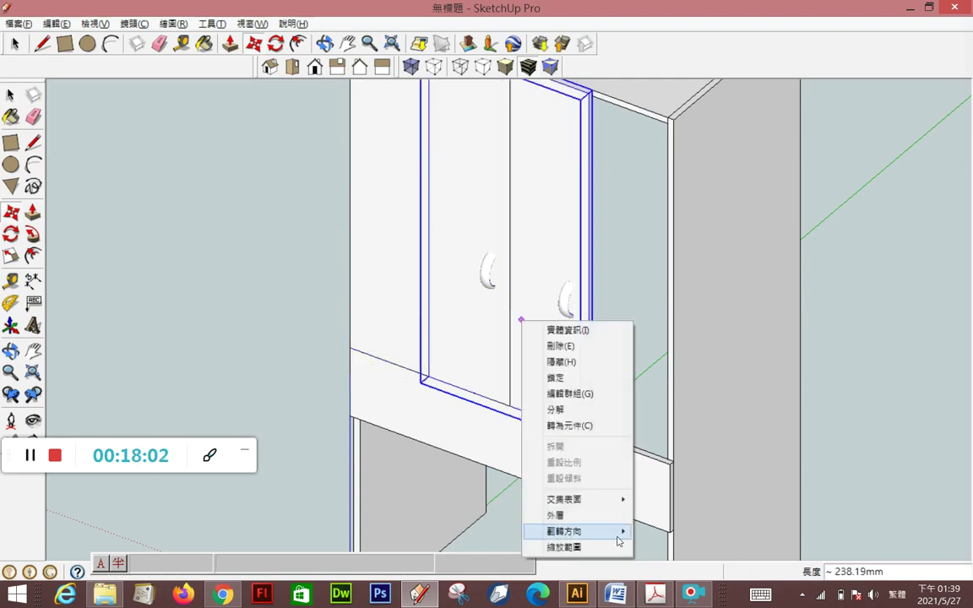
{"action": "mouse_move", "coordinate": [564, 531]}
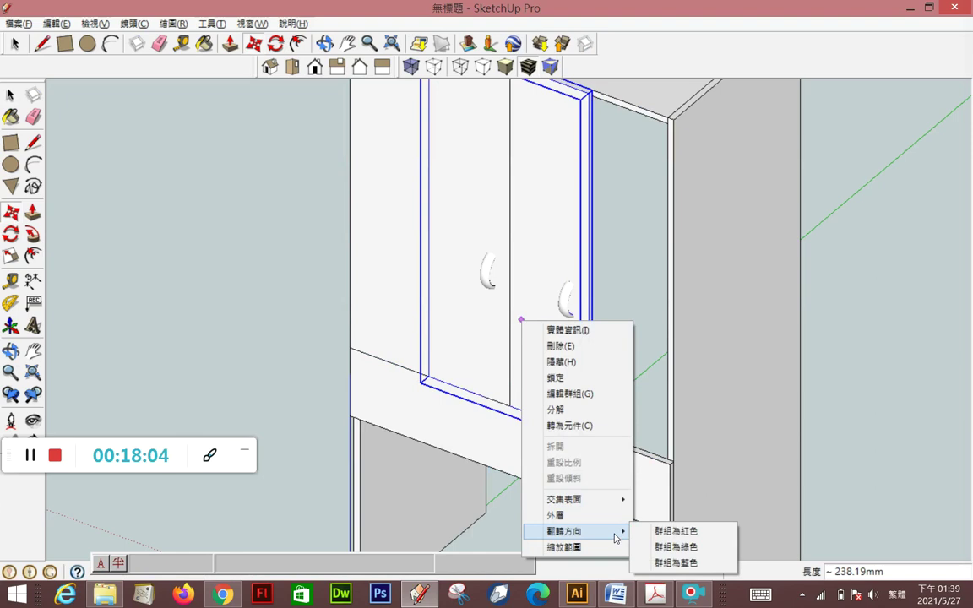
{"action": "left_click", "coordinate": [671, 531]}
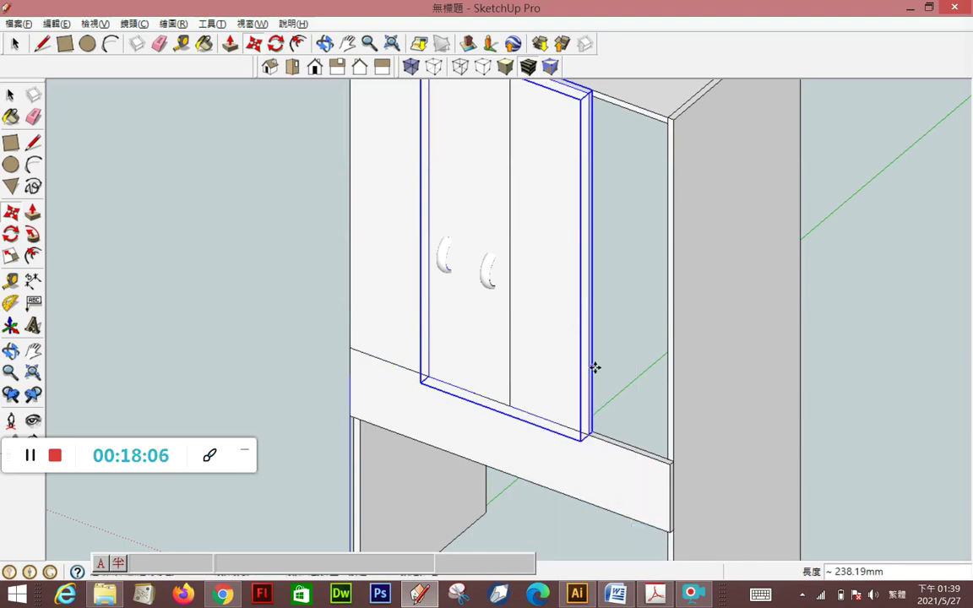
Slide the mirrored door into the right opening
{"action": "scroll", "coordinate": [596, 380], "scroll_direction": "down", "scroll_amount": 2}
{"action": "scroll", "coordinate": [446, 521], "scroll_direction": "down", "scroll_amount": 1}
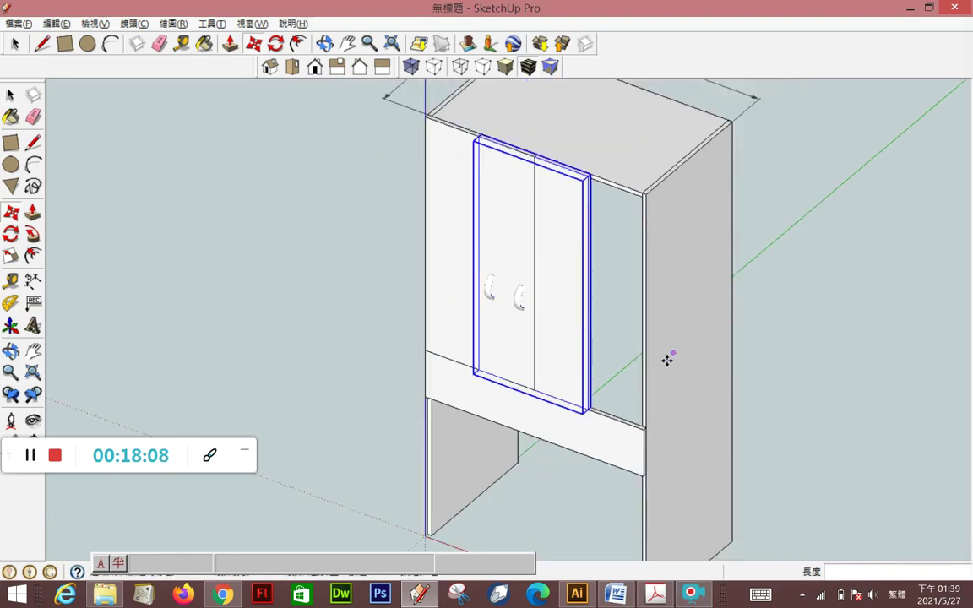
{"action": "left_click_drag", "start_coordinate": [585, 410], "coordinate": [638, 426]}
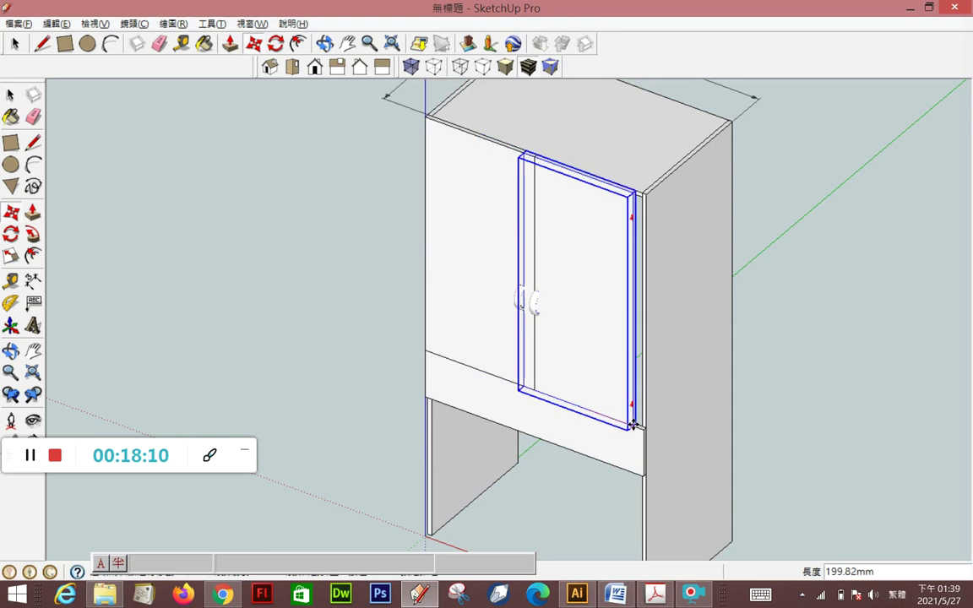
{"action": "left_click", "coordinate": [10, 95]}
{"action": "left_click", "coordinate": [282, 246]}
{"action": "scroll", "coordinate": [330, 225], "scroll_direction": "down", "scroll_amount": 1}
{"action": "scroll", "coordinate": [402, 369], "scroll_direction": "up", "scroll_amount": 2}
{"action": "scroll", "coordinate": [523, 334], "scroll_direction": "up", "scroll_amount": 2}
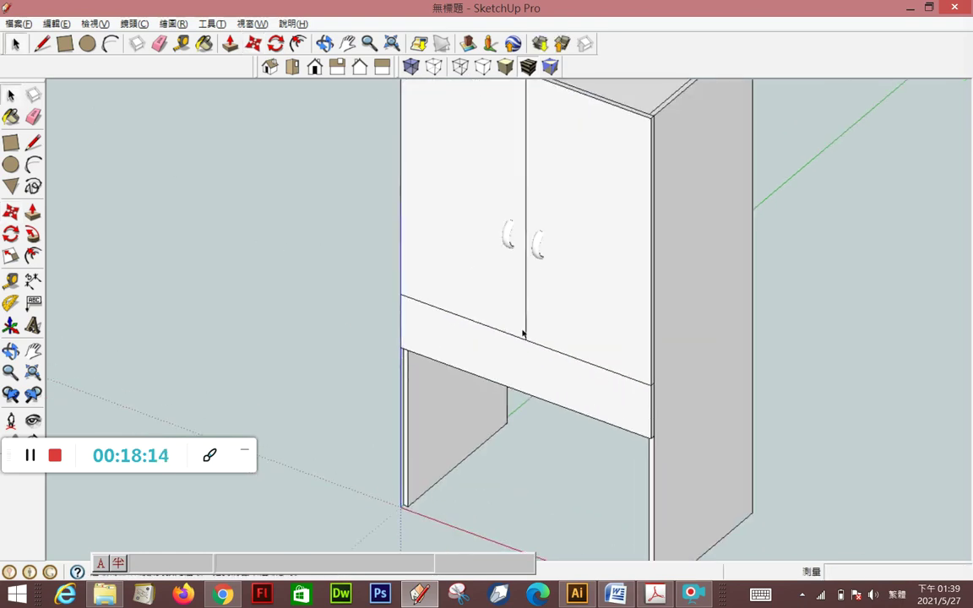
Copy the handle out of the left door group and rotate the pasted copy 90° to horizontal
{"action": "left_click", "coordinate": [511, 247]}
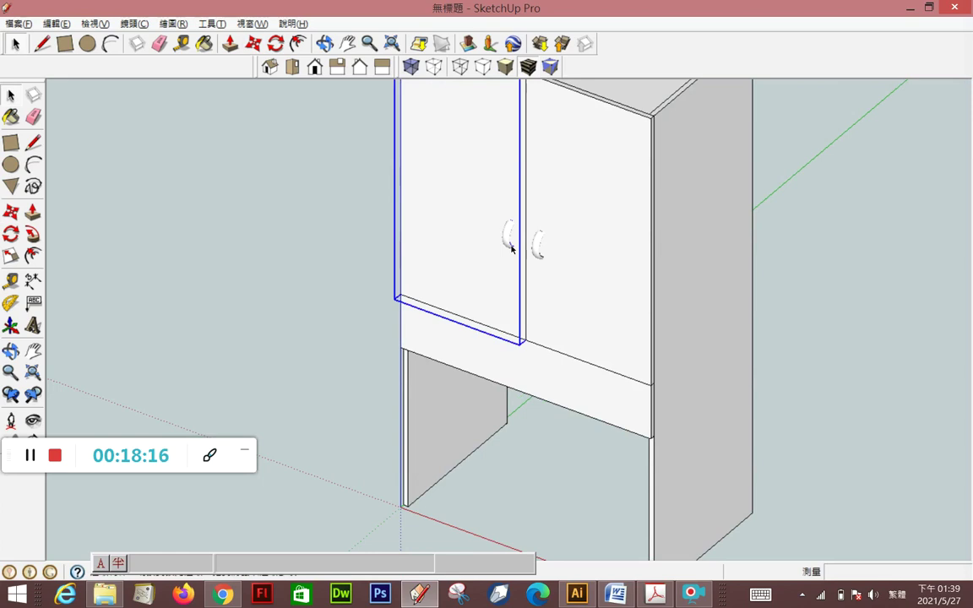
{"action": "double_click", "coordinate": [511, 248]}
{"action": "left_click", "coordinate": [509, 244]}
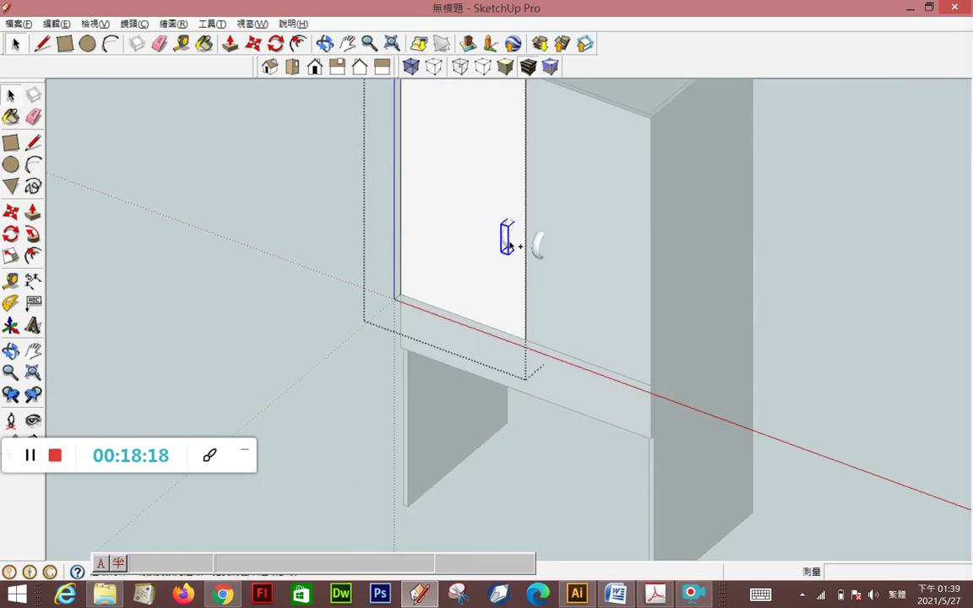
{"action": "left_click", "coordinate": [260, 209]}
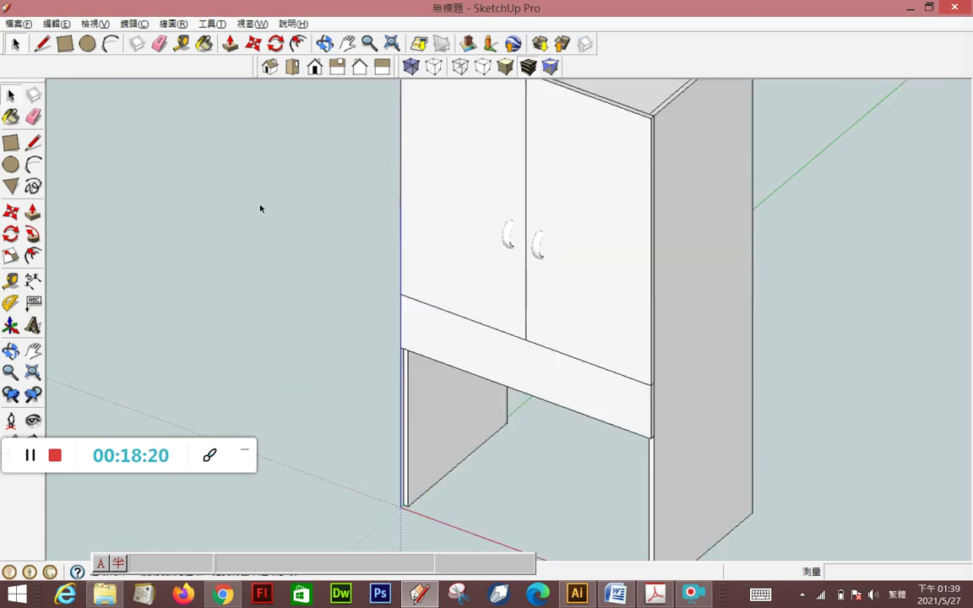
{"action": "key", "text": "ctrl+v"}
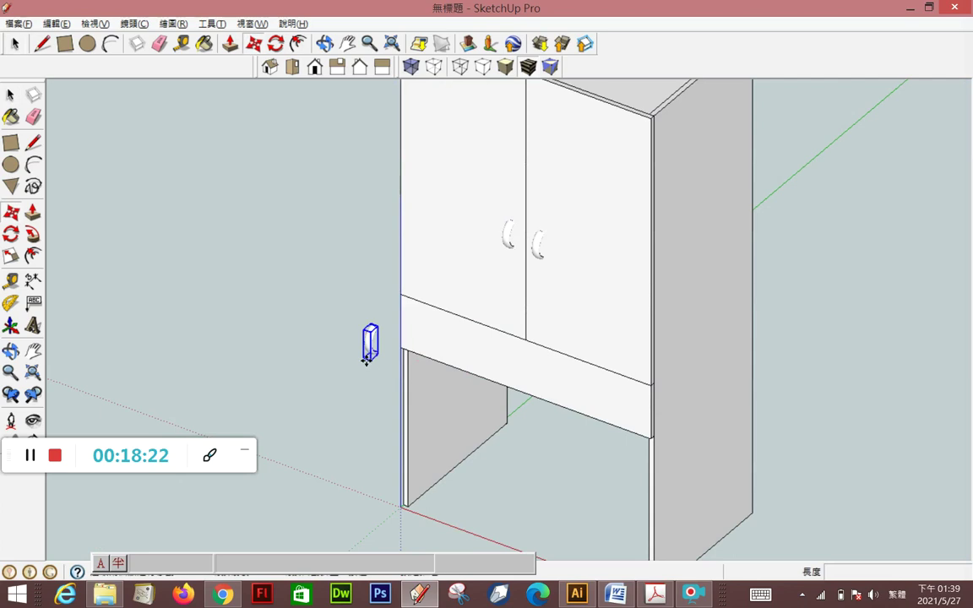
{"action": "left_click", "coordinate": [10, 237]}
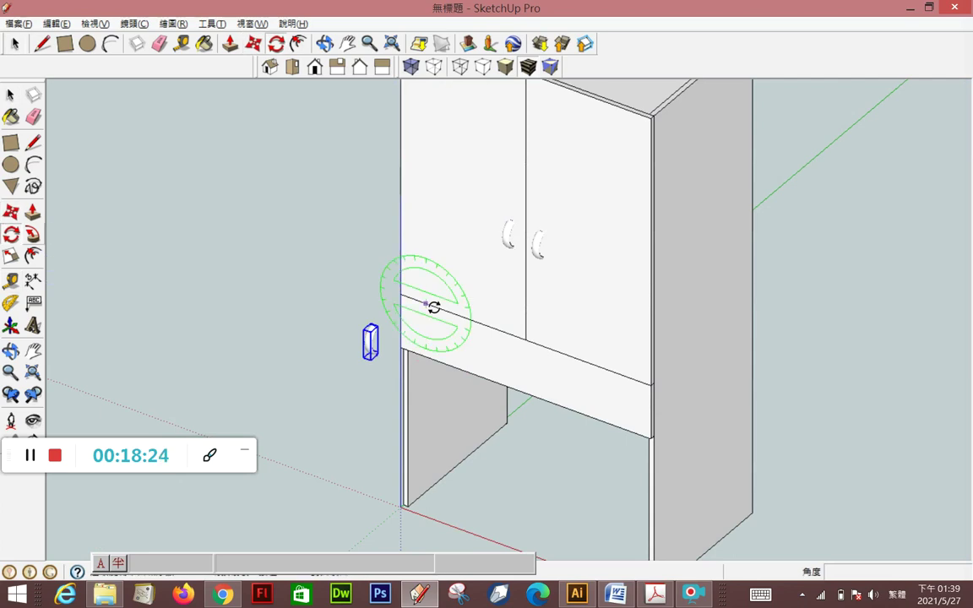
{"action": "left_click", "coordinate": [492, 290]}
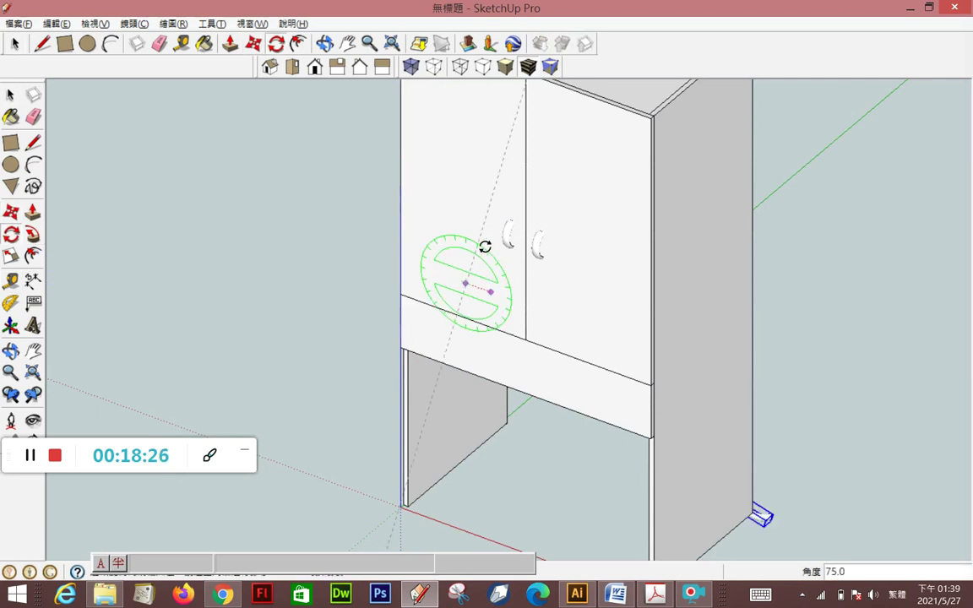
{"action": "left_click", "coordinate": [468, 211]}
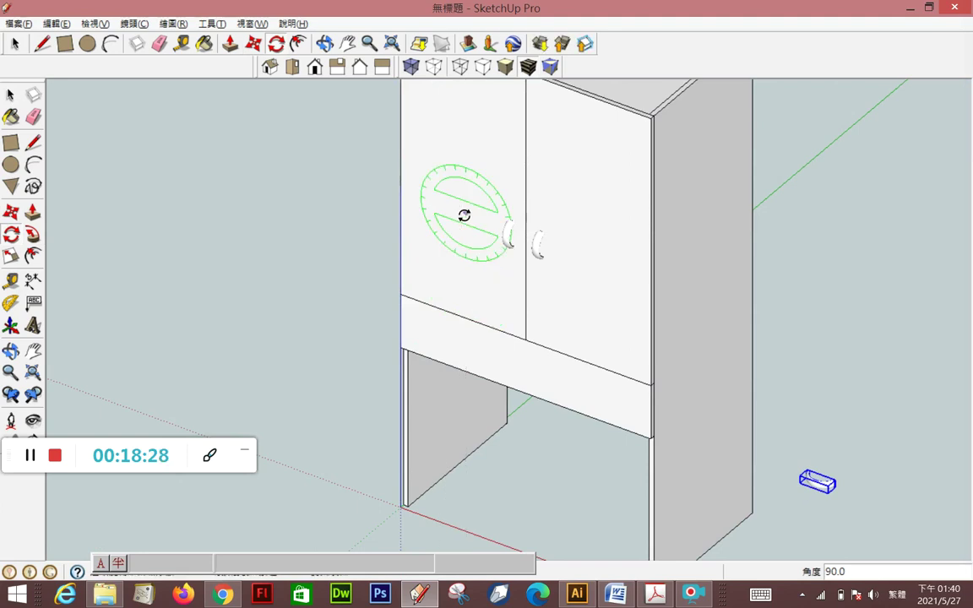
Move the horizontal handle onto the left part of the drawer front
{"action": "left_click", "coordinate": [12, 233]}
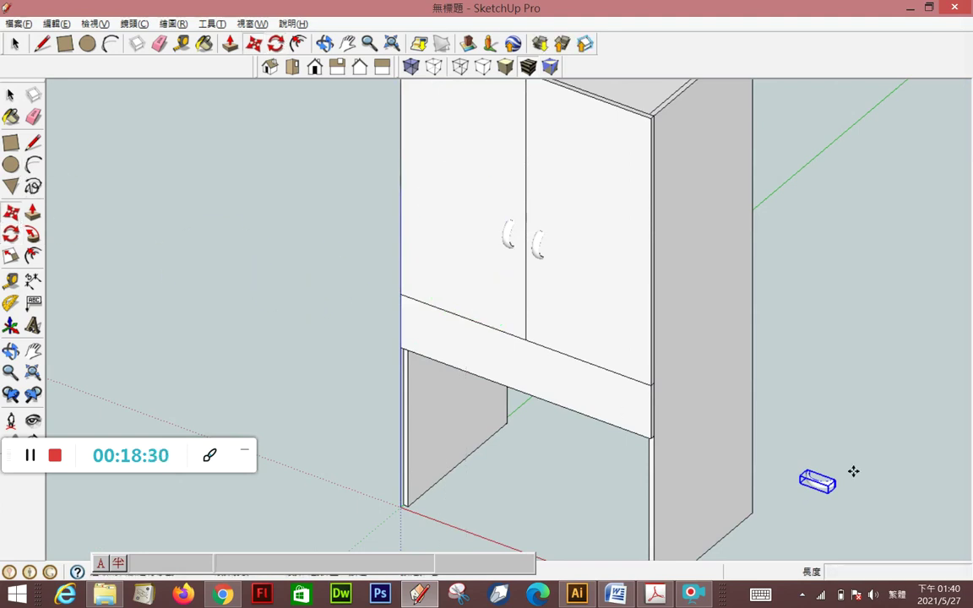
{"action": "left_click", "coordinate": [809, 475]}
{"action": "left_click", "coordinate": [467, 338]}
{"action": "scroll", "coordinate": [466, 340], "scroll_direction": "up", "scroll_amount": 1}
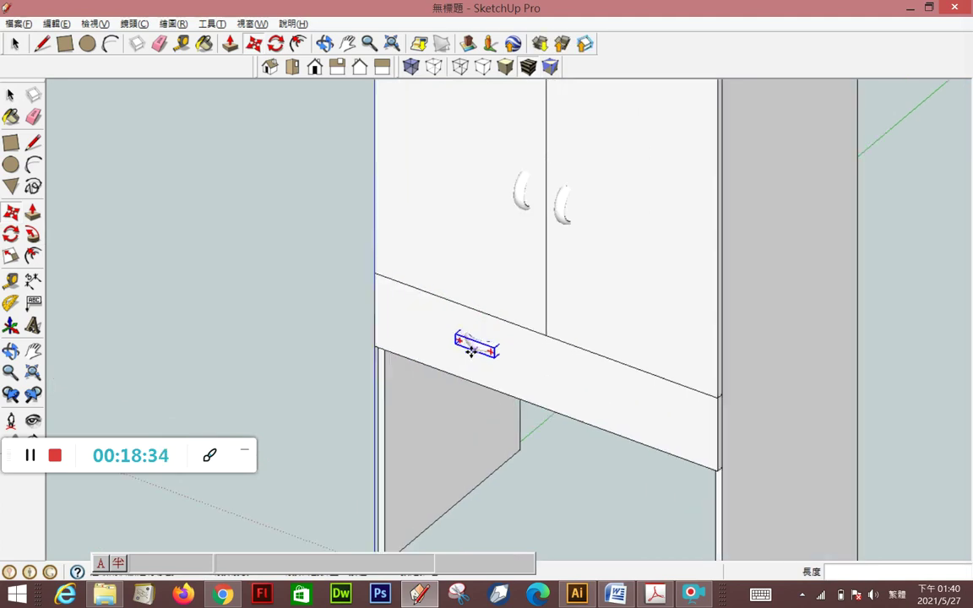
{"action": "scroll", "coordinate": [466, 340], "scroll_direction": "up", "scroll_amount": 2}
{"action": "scroll", "coordinate": [466, 342], "scroll_direction": "up", "scroll_amount": 2}
{"action": "scroll", "coordinate": [506, 342], "scroll_direction": "up", "scroll_amount": 1}
{"action": "key", "text": "q"}
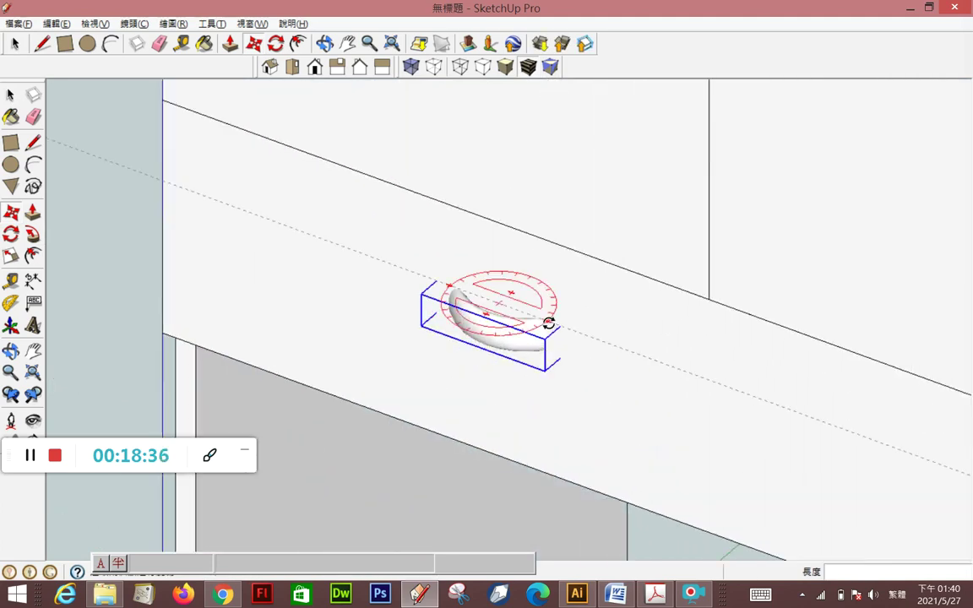
{"action": "key", "text": "m"}
{"action": "left_click", "coordinate": [454, 298]}
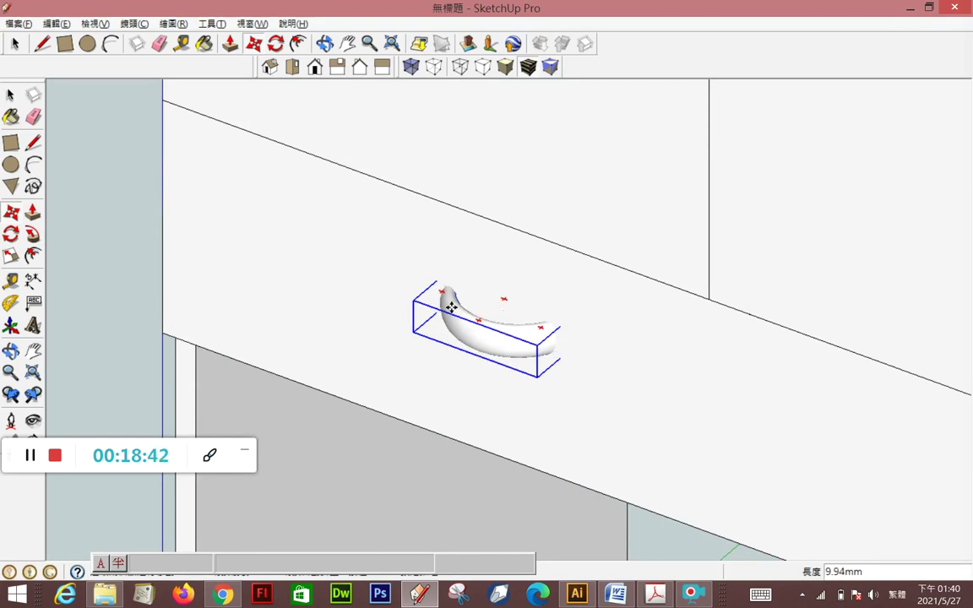
{"action": "left_click", "coordinate": [451, 307]}
{"action": "scroll", "coordinate": [409, 393], "scroll_direction": "down", "scroll_amount": 3}
{"action": "mouse_move", "coordinate": [394, 327]}
{"action": "middle_mouse_down"}
{"action": "mouse_move", "coordinate": [460, 278]}
{"action": "mouse_move", "coordinate": [763, 296]}
{"action": "mouse_move", "coordinate": [893, 317]}
{"action": "mouse_move", "coordinate": [721, 342]}
{"action": "mouse_move", "coordinate": [540, 292]}
{"action": "mouse_move", "coordinate": [152, 316]}
{"action": "mouse_move", "coordinate": [187, 324]}
{"action": "middle_mouse_up"}
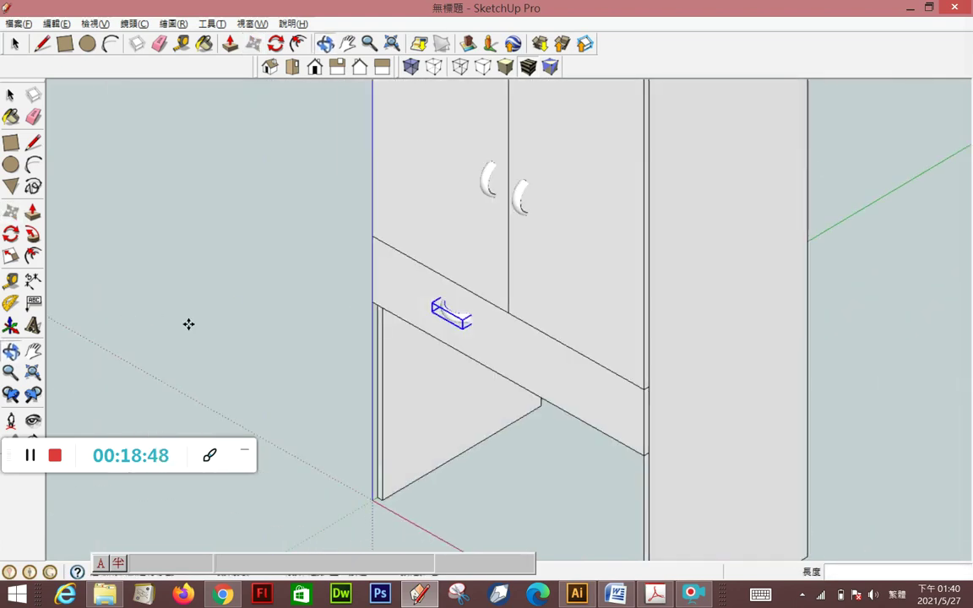
Copy the drawer handle 304.91mm along the red axis and group the two handles
{"action": "left_click", "coordinate": [470, 325]}
{"action": "key", "text": "ctrl"}
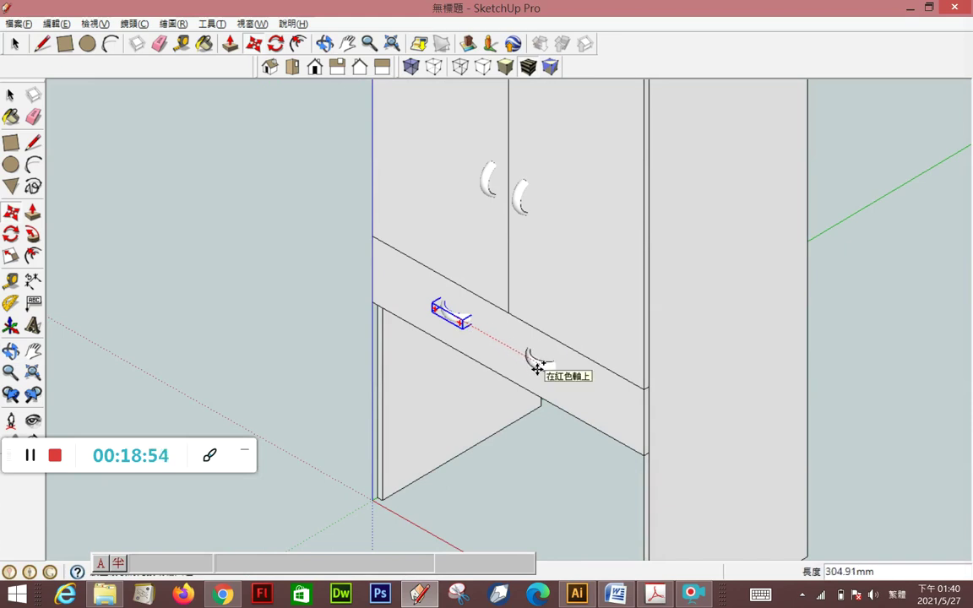
{"action": "left_click", "coordinate": [530, 365]}
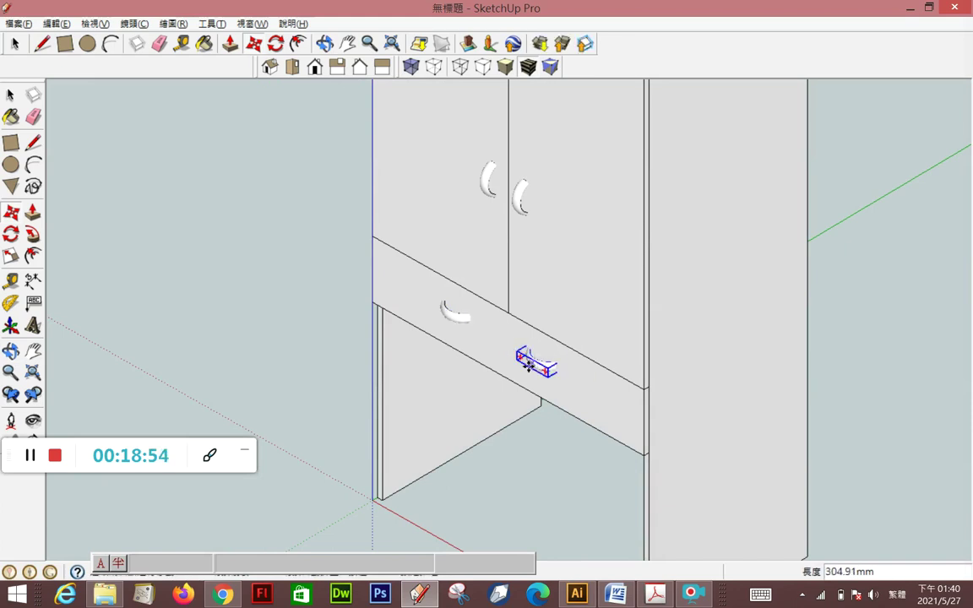
{"action": "left_click", "coordinate": [14, 100]}
{"action": "left_click", "coordinate": [453, 318], "text": "shift"}
{"action": "right_click", "coordinate": [454, 316]}
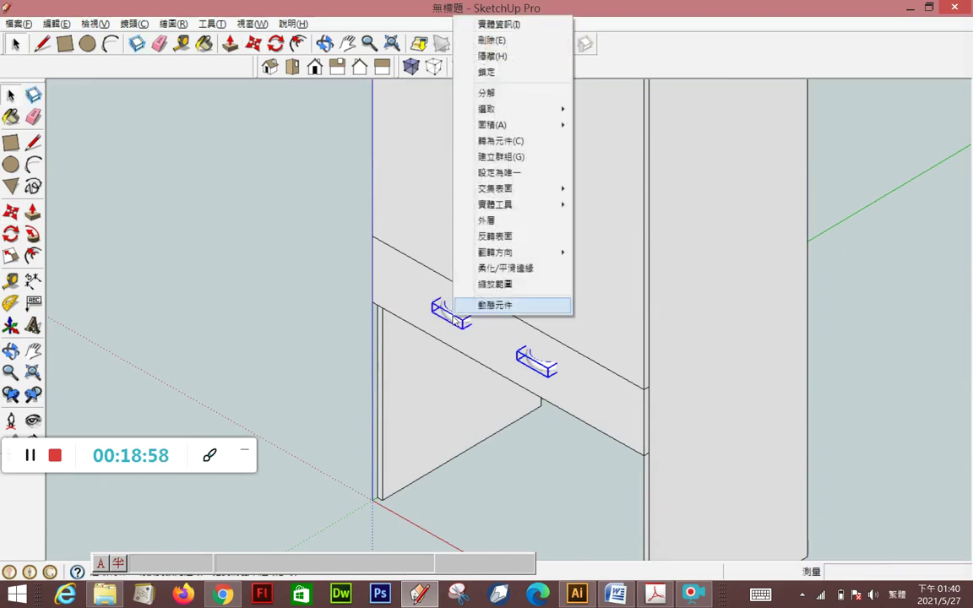
{"action": "left_click", "coordinate": [519, 159]}
{"action": "left_click", "coordinate": [243, 268]}
{"action": "scroll", "coordinate": [458, 357], "scroll_direction": "down", "scroll_amount": 2}
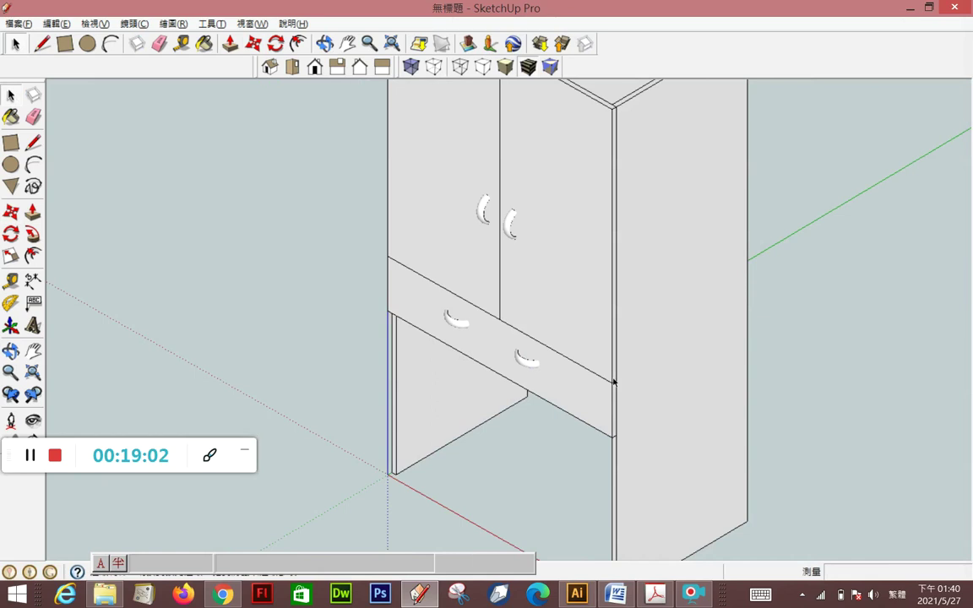
{"action": "left_click", "coordinate": [532, 365]}
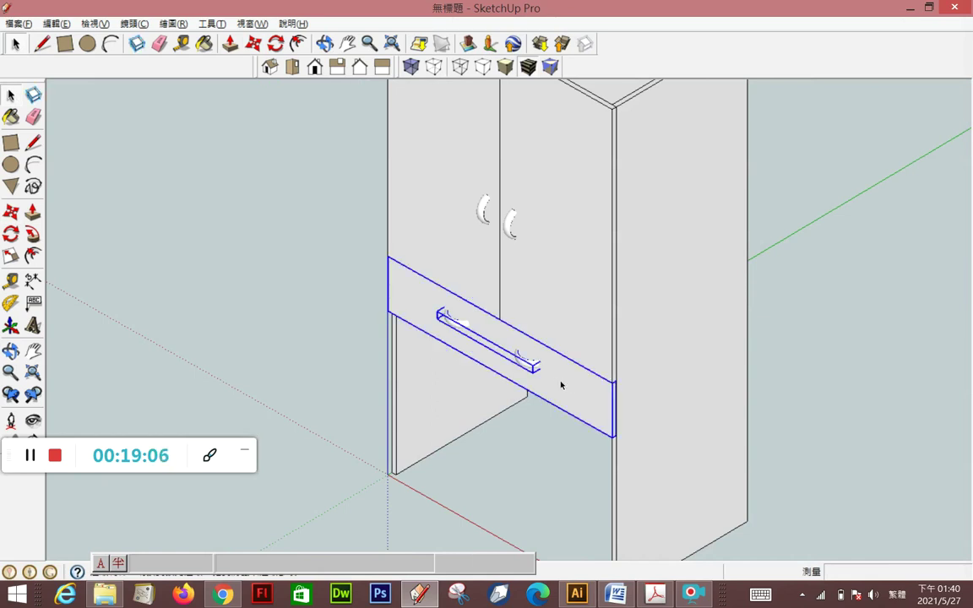
{"action": "left_click", "coordinate": [562, 384], "text": "shift"}
{"action": "right_click", "coordinate": [562, 384]}
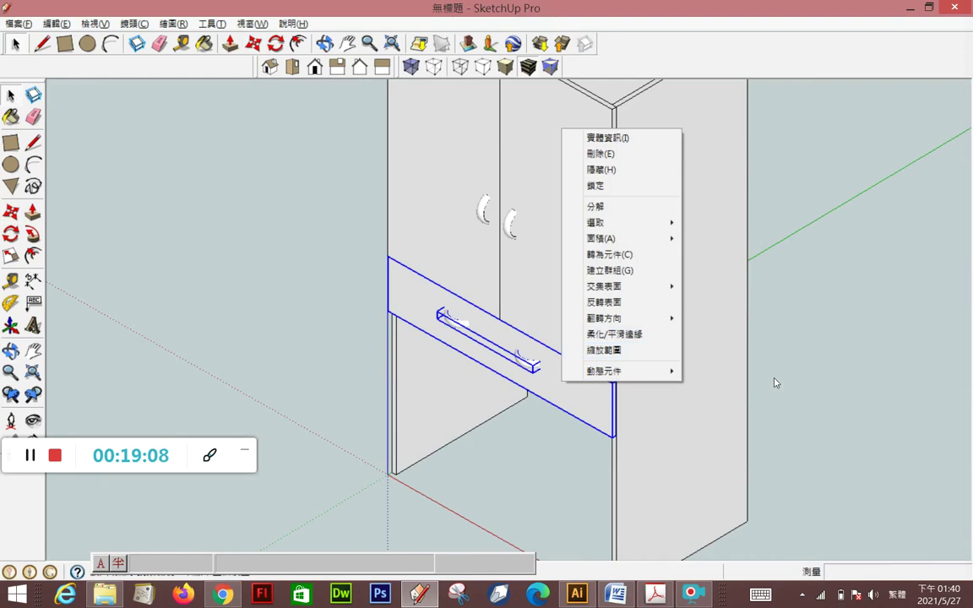
{"action": "left_click", "coordinate": [860, 387]}
Move the handle group out in front of the cabinet and open it for editing
{"action": "left_click", "coordinate": [522, 361]}
{"action": "left_click", "coordinate": [11, 212]}
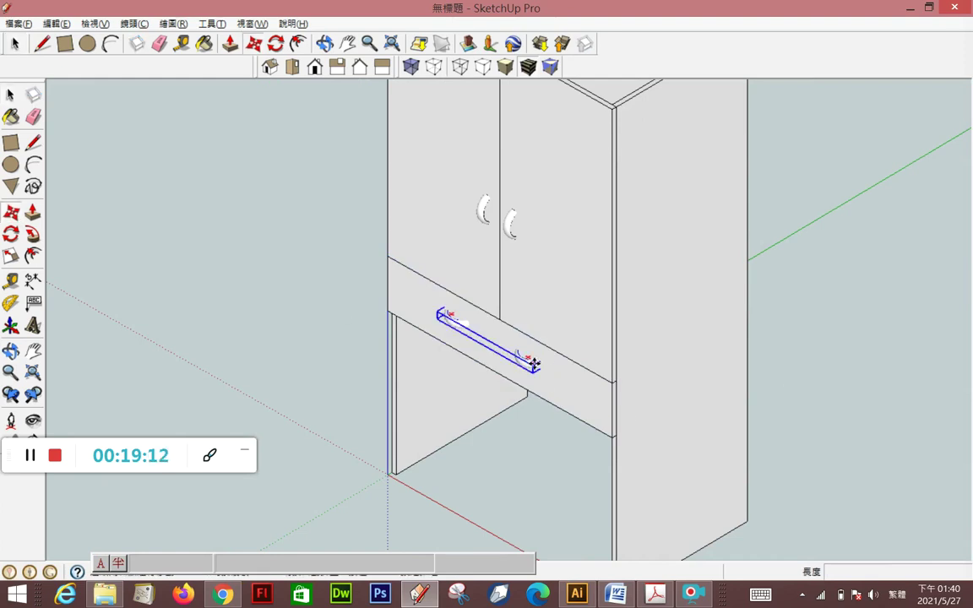
{"action": "left_click", "coordinate": [533, 363]}
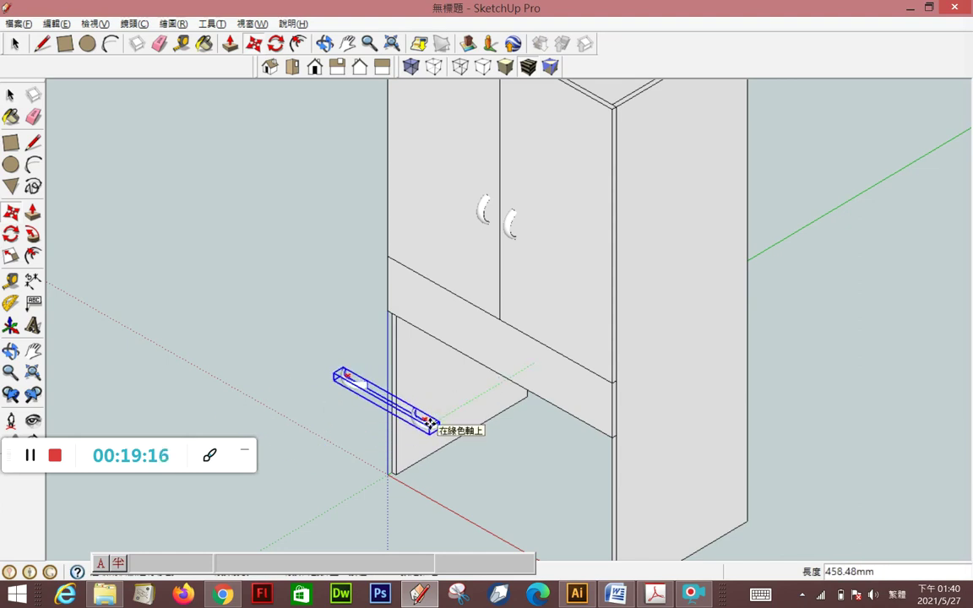
{"action": "left_click", "coordinate": [430, 422]}
{"action": "left_click", "coordinate": [10, 95]}
{"action": "left_click", "coordinate": [297, 419]}
{"action": "double_click", "coordinate": [351, 385]}
{"action": "scroll", "coordinate": [347, 427], "scroll_direction": "up", "scroll_amount": 2}
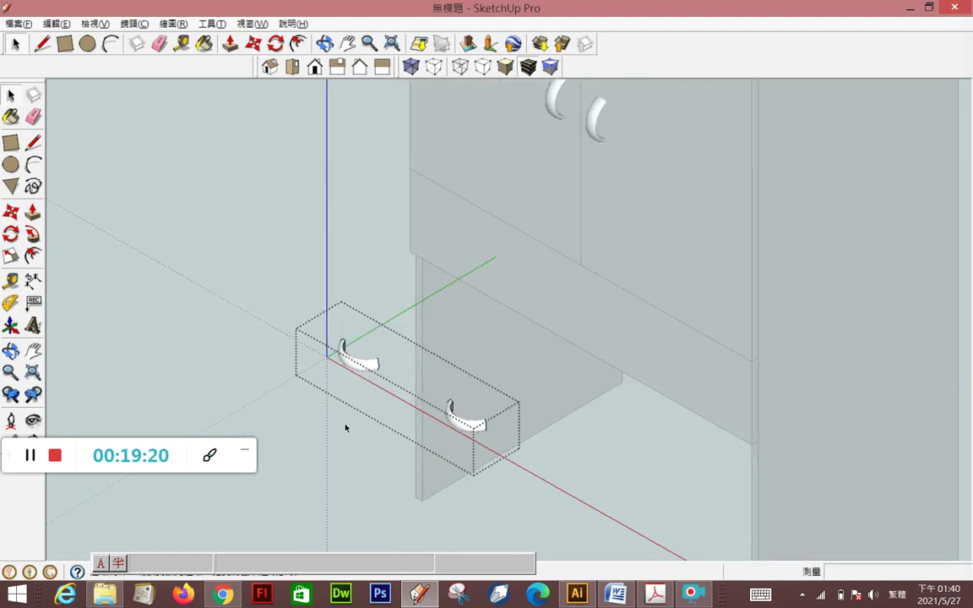
{"action": "scroll", "coordinate": [346, 428], "scroll_direction": "up", "scroll_amount": 3}
{"action": "left_click", "coordinate": [10, 143]}
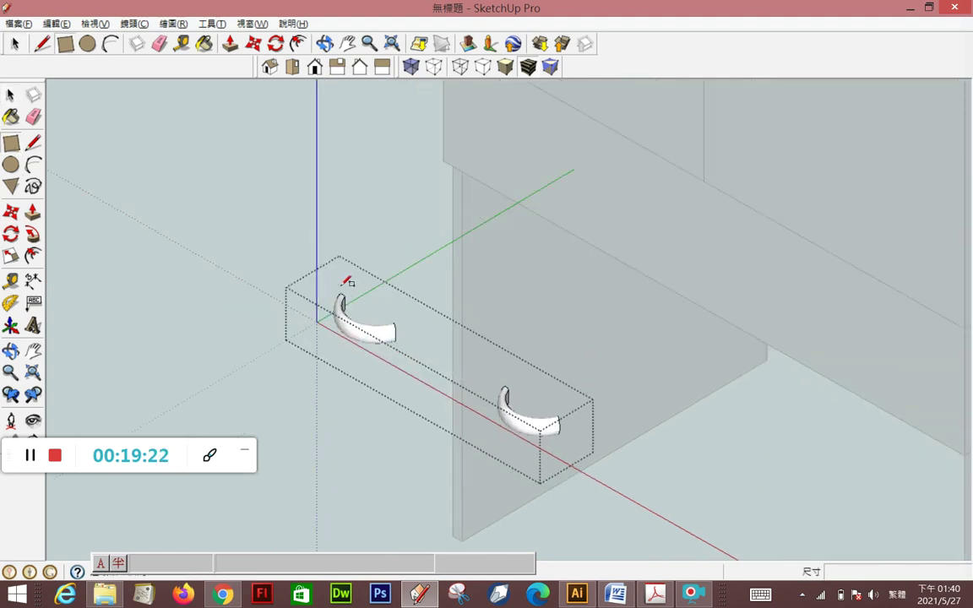
Draw a rectangle between the two handle tips, then undo it
{"action": "scroll", "coordinate": [348, 340], "scroll_direction": "up", "scroll_amount": 2}
{"action": "scroll", "coordinate": [350, 287], "scroll_direction": "up", "scroll_amount": 1}
{"action": "scroll", "coordinate": [355, 246], "scroll_direction": "up", "scroll_amount": 2}
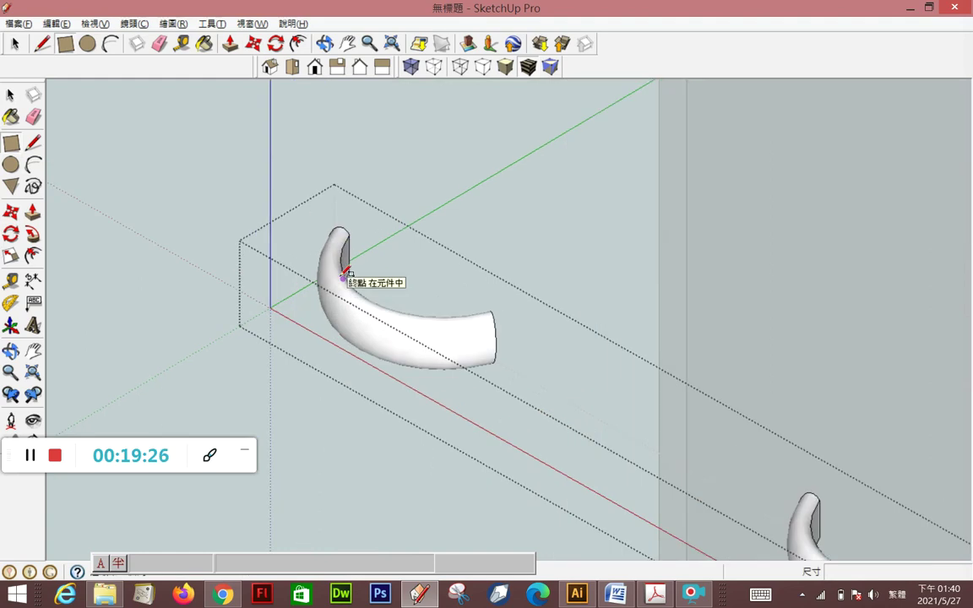
{"action": "scroll", "coordinate": [358, 238], "scroll_direction": "up", "scroll_amount": 2}
{"action": "left_click", "coordinate": [353, 219]}
{"action": "scroll", "coordinate": [355, 215], "scroll_direction": "down", "scroll_amount": 2}
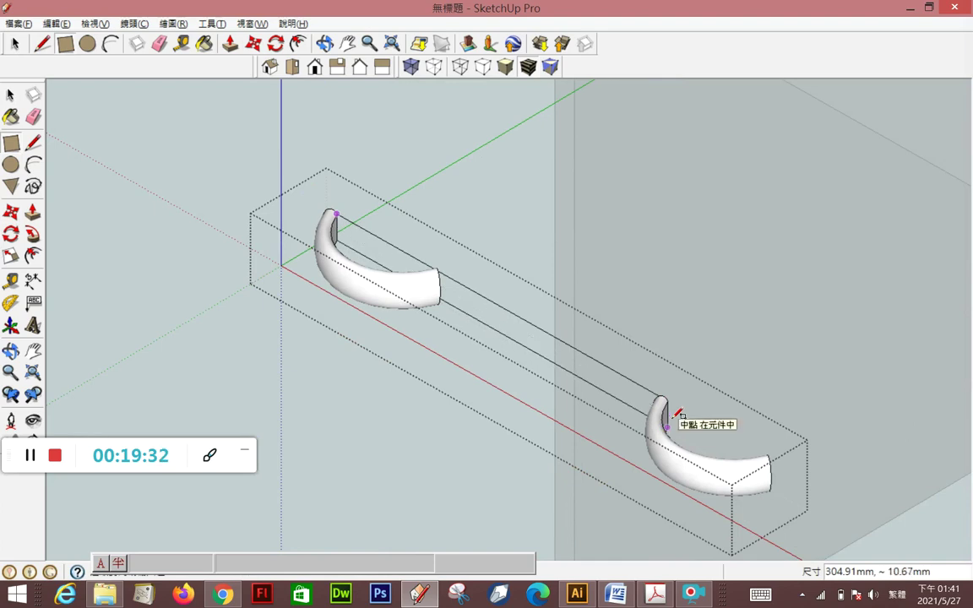
{"action": "left_click", "coordinate": [677, 420]}
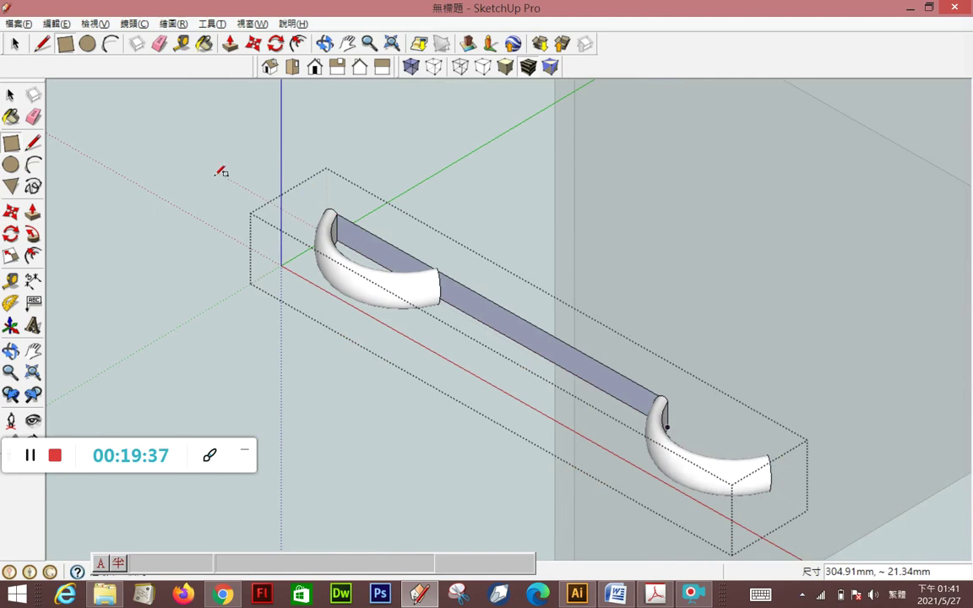
{"action": "key", "text": "ctrl+z"}
Draw a 21.34mm-wide strip face joining the handle tops, then exit the group
{"action": "scroll", "coordinate": [340, 222], "scroll_direction": "up", "scroll_amount": 3}
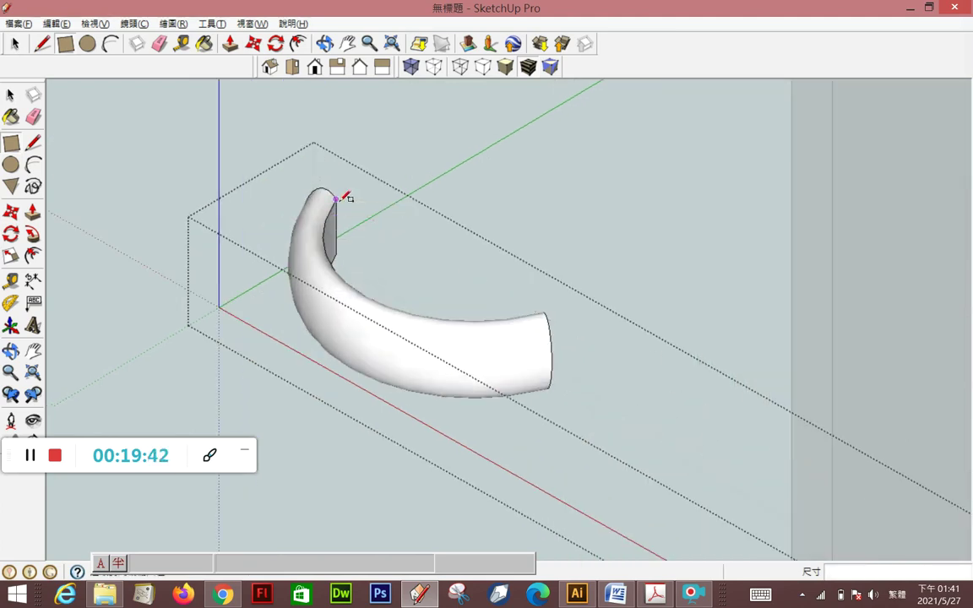
{"action": "scroll", "coordinate": [339, 197], "scroll_direction": "down", "scroll_amount": 1}
{"action": "scroll", "coordinate": [340, 196], "scroll_direction": "down", "scroll_amount": 2}
{"action": "left_click", "coordinate": [324, 192]}
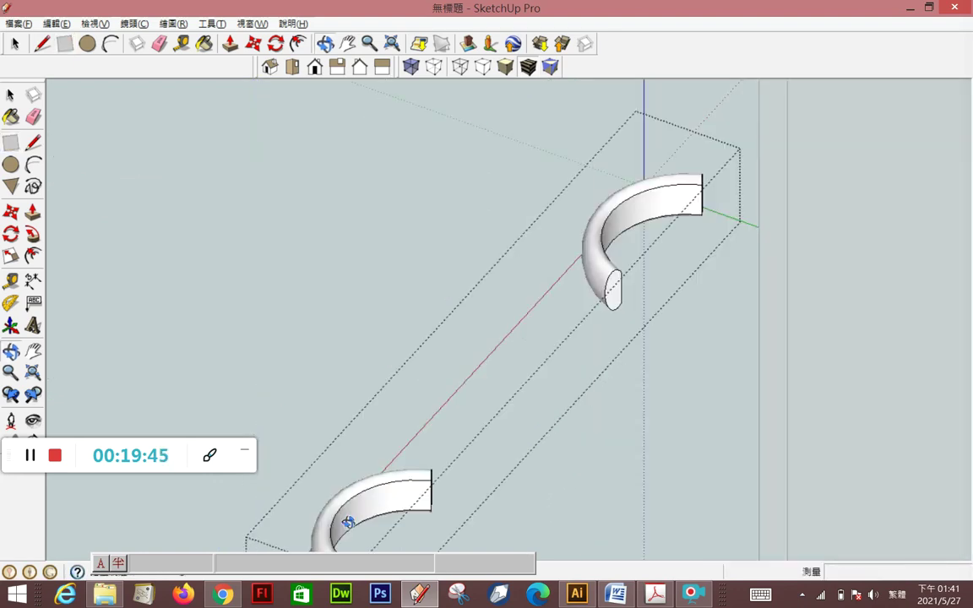
{"action": "middle_click_drag", "start_coordinate": [841, 476], "coordinate": [460, 236]}
{"action": "scroll", "coordinate": [460, 235], "scroll_direction": "up", "scroll_amount": 5}
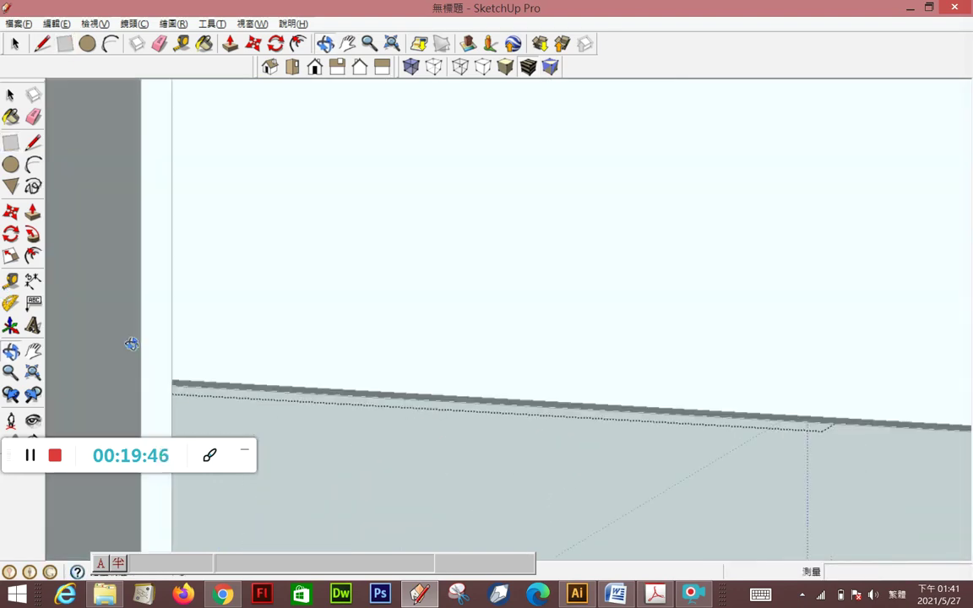
{"action": "scroll", "coordinate": [460, 235], "scroll_direction": "down", "scroll_amount": 2}
{"action": "scroll", "coordinate": [612, 423], "scroll_direction": "down", "scroll_amount": 2}
{"action": "scroll", "coordinate": [699, 423], "scroll_direction": "down", "scroll_amount": 1}
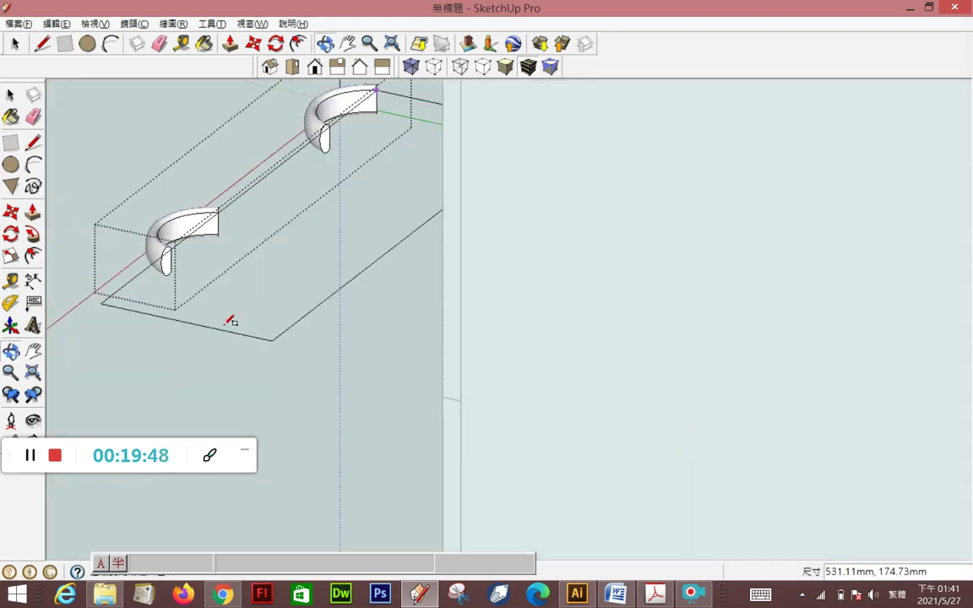
{"action": "scroll", "coordinate": [174, 228], "scroll_direction": "up", "scroll_amount": 2}
{"action": "scroll", "coordinate": [174, 236], "scroll_direction": "up", "scroll_amount": 2}
{"action": "scroll", "coordinate": [186, 230], "scroll_direction": "up", "scroll_amount": 1}
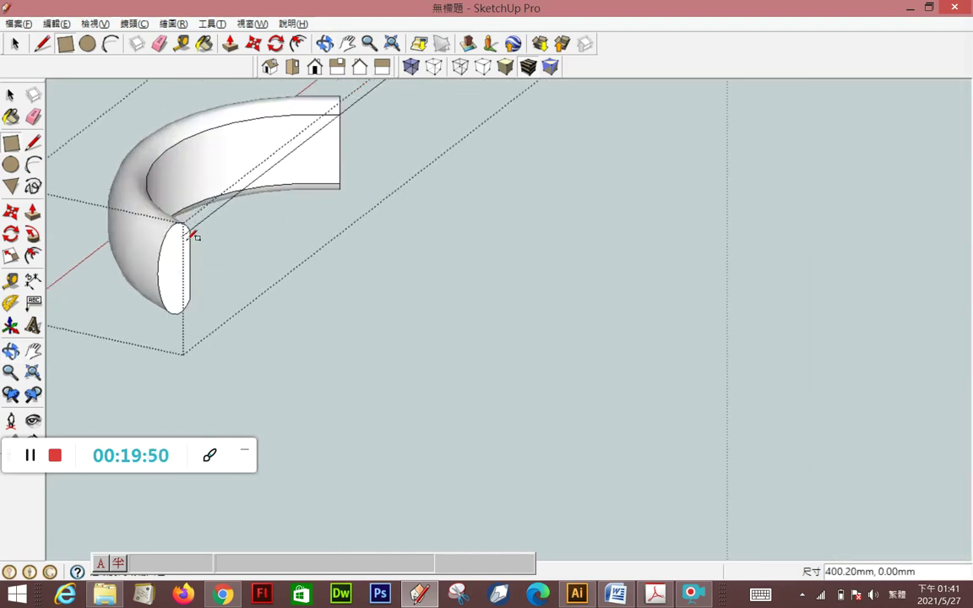
{"action": "left_click", "coordinate": [192, 287]}
{"action": "scroll", "coordinate": [374, 254], "scroll_direction": "down", "scroll_amount": 2}
{"action": "scroll", "coordinate": [372, 252], "scroll_direction": "down", "scroll_amount": 1}
{"action": "scroll", "coordinate": [541, 337], "scroll_direction": "up", "scroll_amount": 5}
{"action": "scroll", "coordinate": [545, 311], "scroll_direction": "up", "scroll_amount": 1}
{"action": "scroll", "coordinate": [549, 309], "scroll_direction": "down", "scroll_amount": 3}
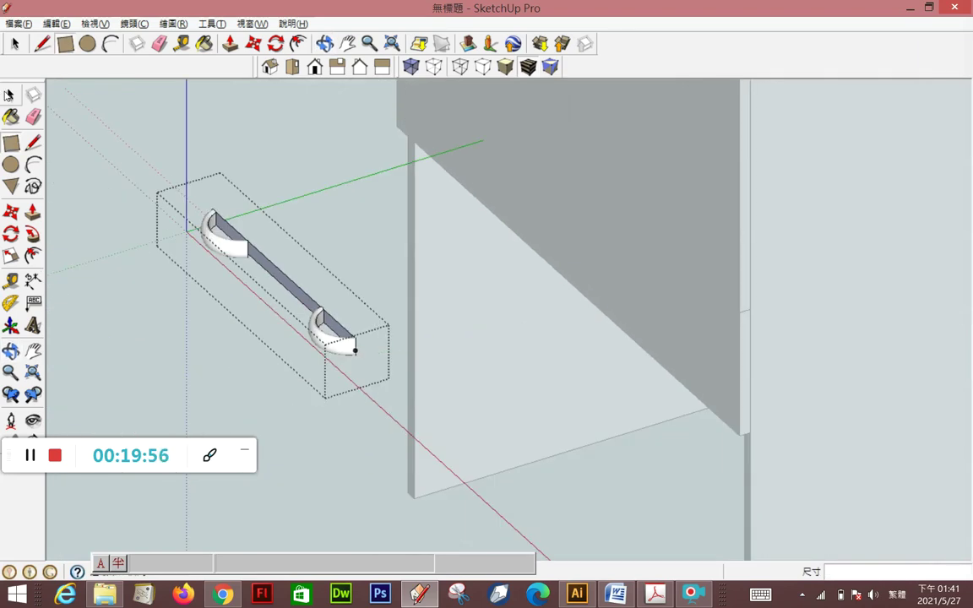
{"action": "left_click", "coordinate": [298, 158]}
Move the bar-style handle group onto the drawer front panel
{"action": "left_click", "coordinate": [279, 278]}
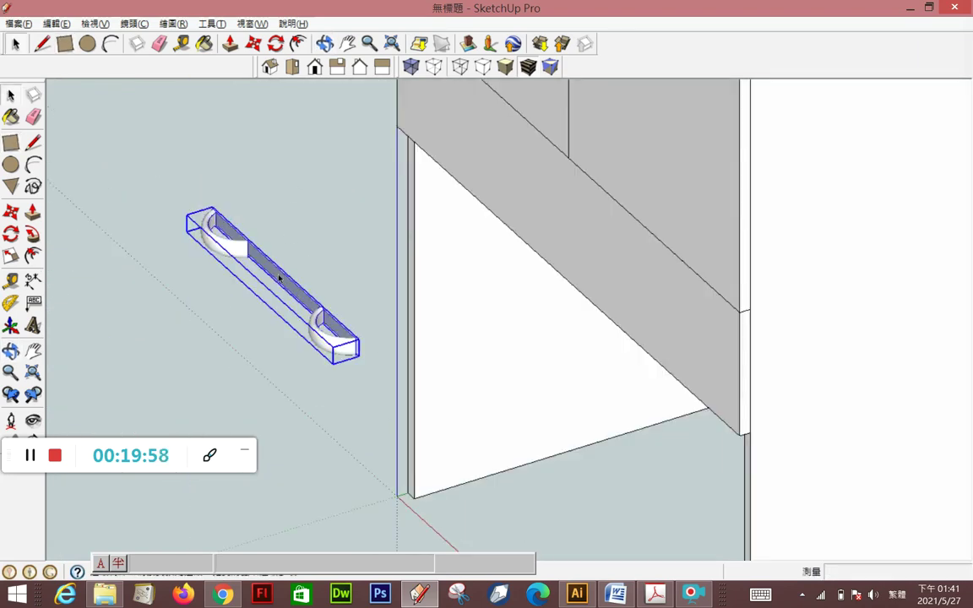
{"action": "left_click", "coordinate": [11, 213]}
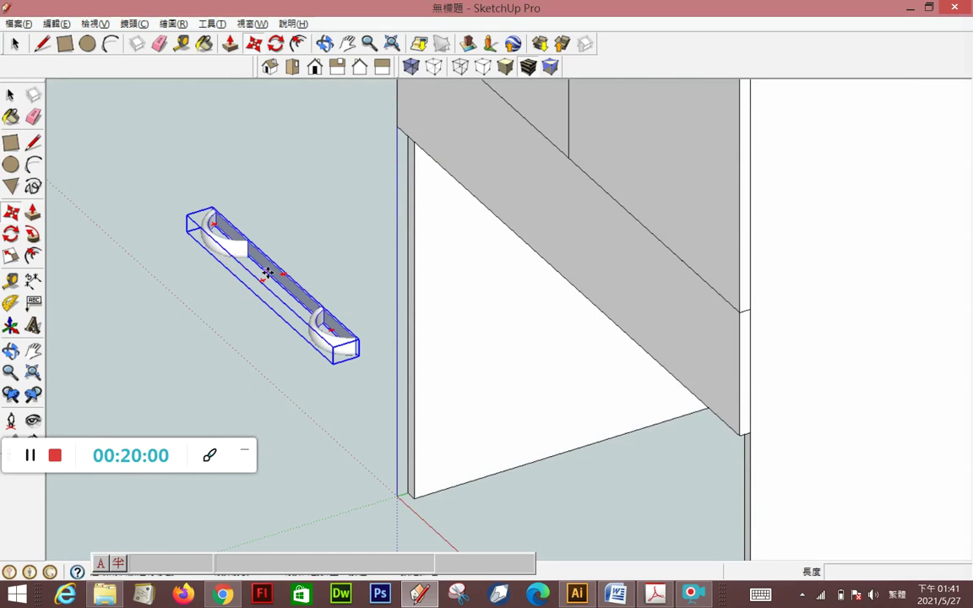
{"action": "mouse_move", "coordinate": [288, 275]}
{"action": "left_mouse_down"}
{"action": "mouse_move", "coordinate": [602, 205]}
{"action": "mouse_move", "coordinate": [573, 161]}
{"action": "left_mouse_up"}
{"action": "scroll", "coordinate": [576, 207], "scroll_direction": "up", "scroll_amount": 2}
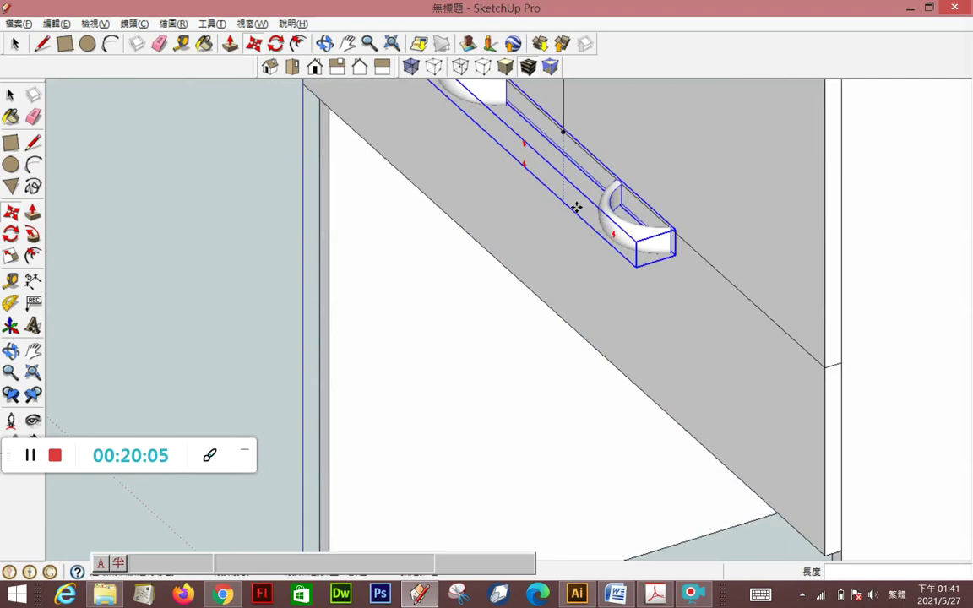
{"action": "scroll", "coordinate": [565, 195], "scroll_direction": "down", "scroll_amount": 1}
{"action": "key", "text": "q"}
{"action": "left_click", "coordinate": [560, 146]}
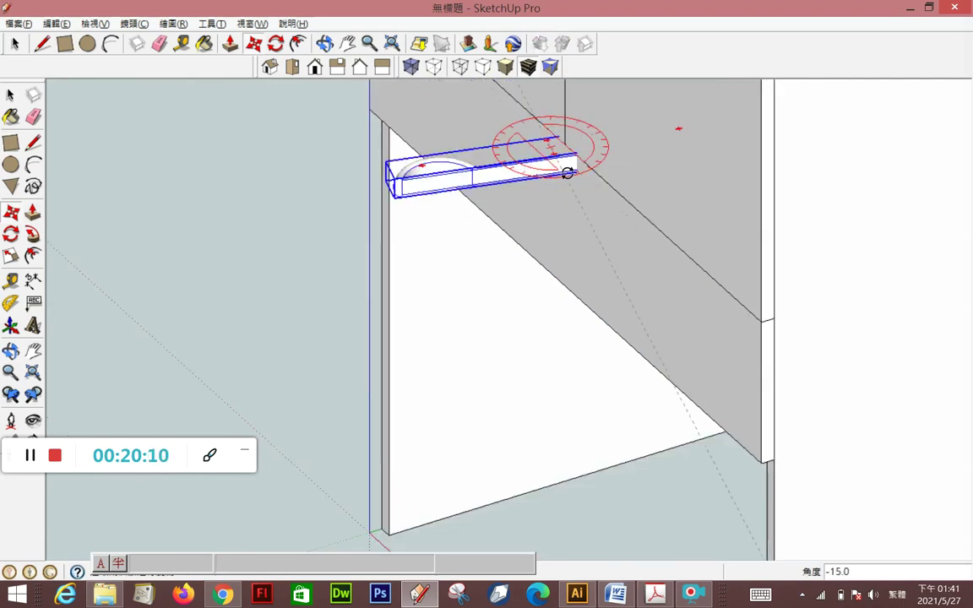
{"action": "key", "text": "ctrl+z"}
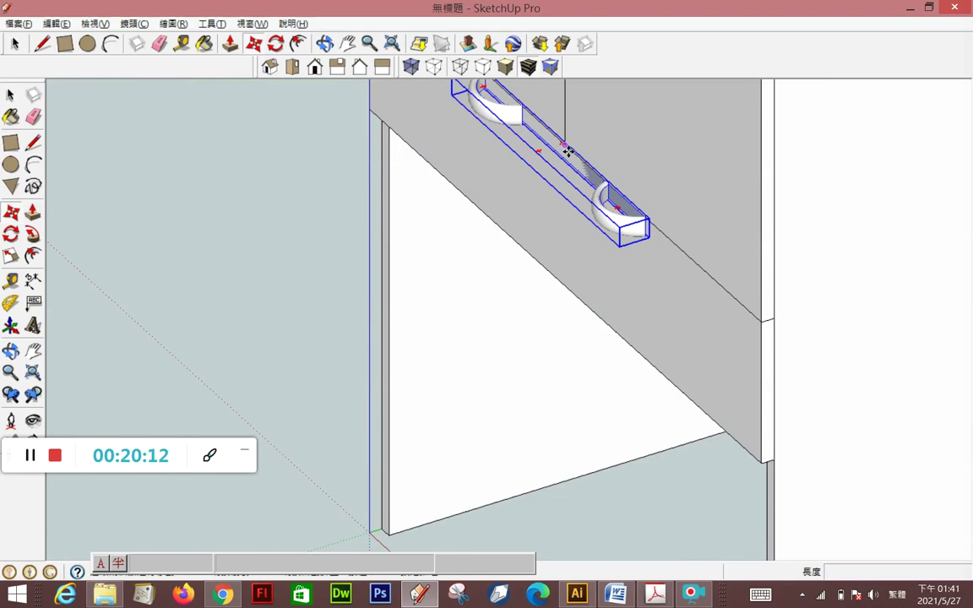
{"action": "left_click_drag", "start_coordinate": [568, 150], "coordinate": [568, 197]}
{"action": "left_click", "coordinate": [568, 198]}
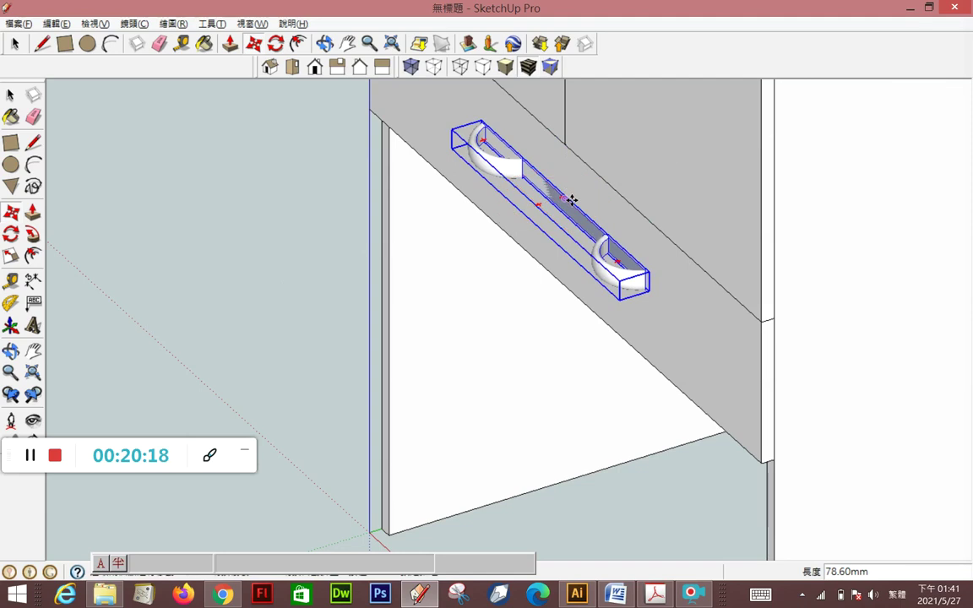
{"action": "mouse_move", "coordinate": [564, 196]}
{"action": "left_mouse_down"}
{"action": "mouse_move", "coordinate": [589, 191]}
{"action": "mouse_move", "coordinate": [542, 206]}
{"action": "left_mouse_up"}
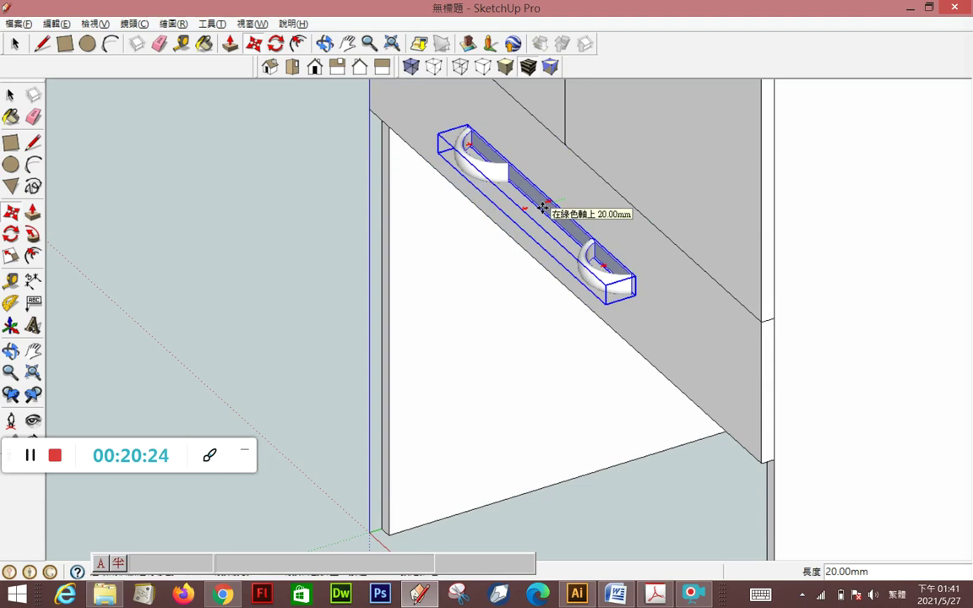
{"action": "type", "text": "-20"}
Fine-tune the handle's position with typed offsets, settling on -18
{"action": "key", "text": "Return"}
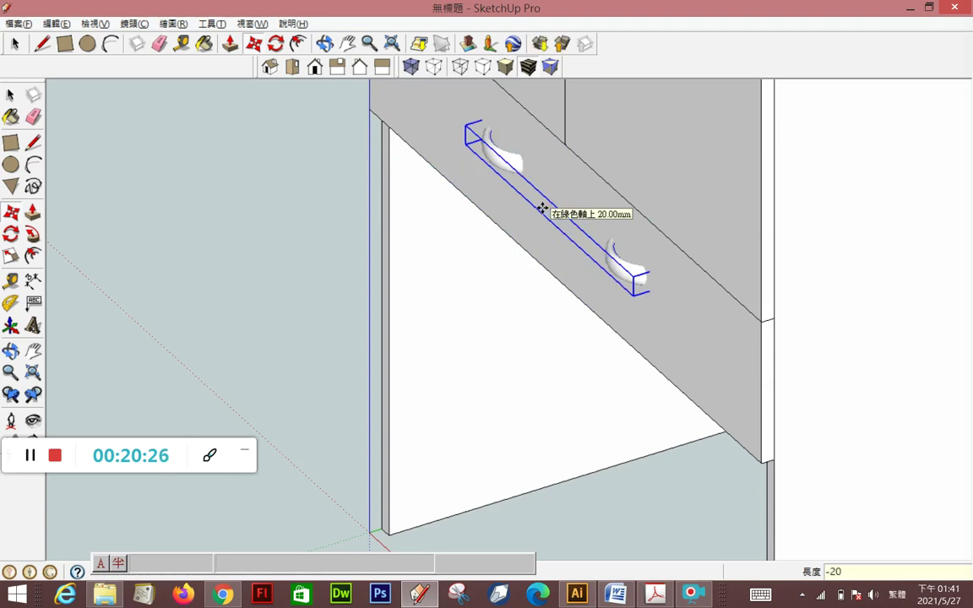
{"action": "type", "text": "-15"}
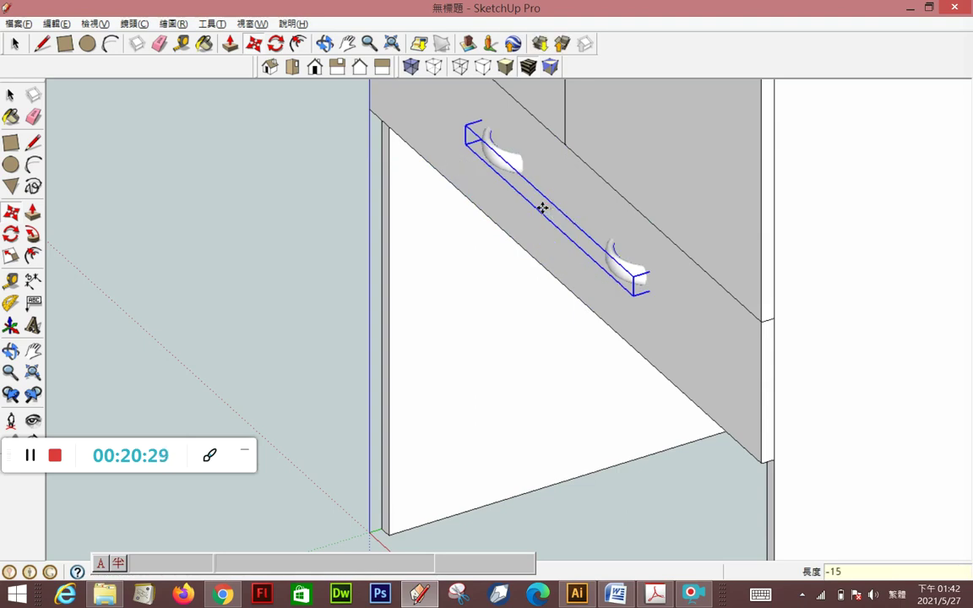
{"action": "key", "text": "Return"}
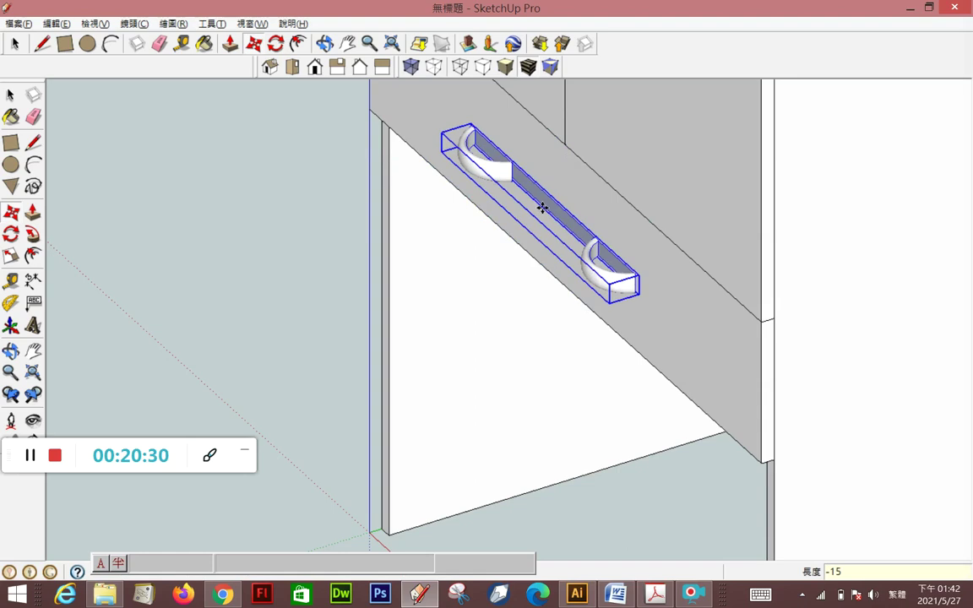
{"action": "type", "text": "8"}
{"action": "key", "text": "Return"}
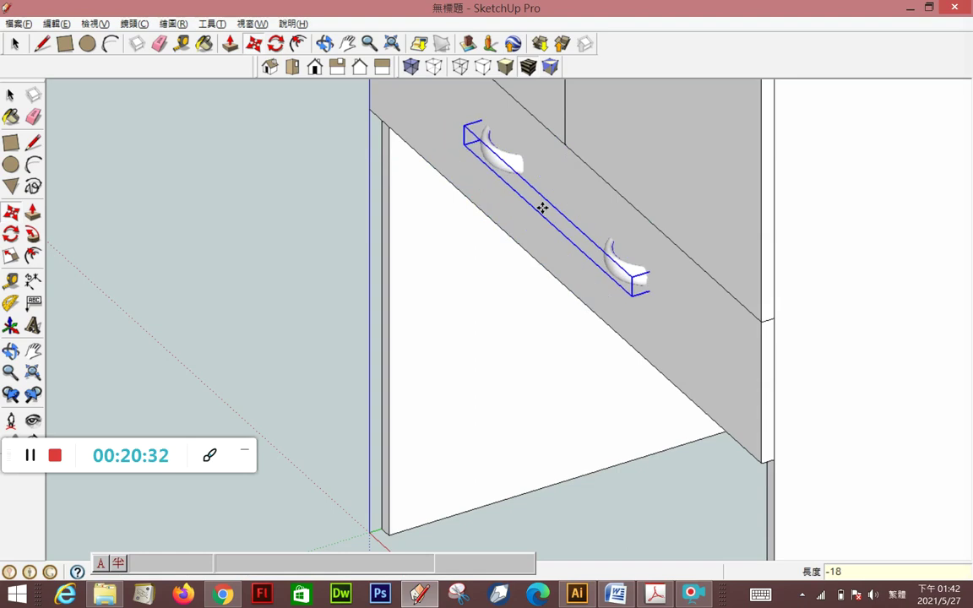
{"action": "scroll", "coordinate": [542, 208], "scroll_direction": "down", "scroll_amount": 2}
{"action": "scroll", "coordinate": [542, 208], "scroll_direction": "down", "scroll_amount": 3}
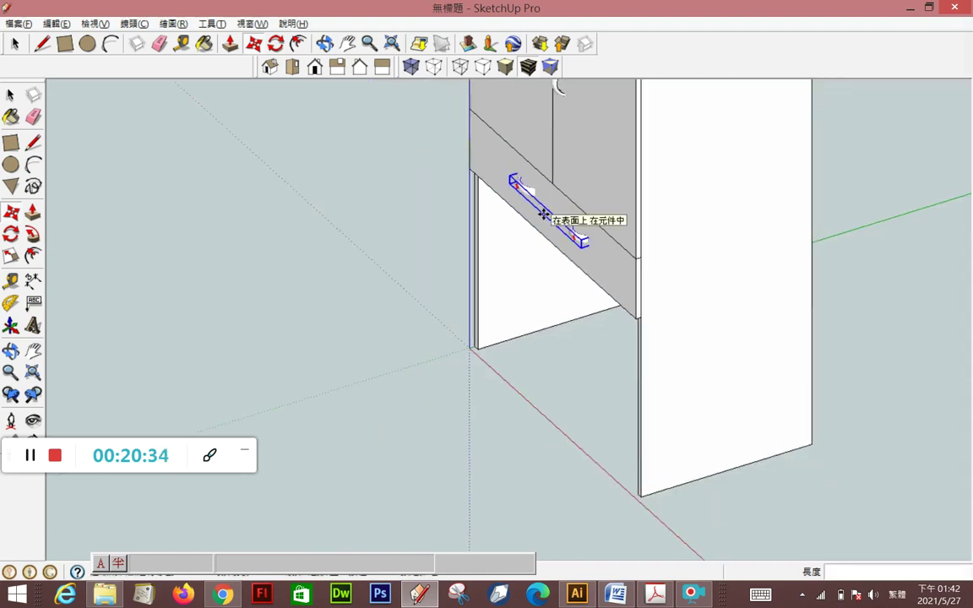
Make the first drawer front a component
{"action": "left_click", "coordinate": [10, 95]}
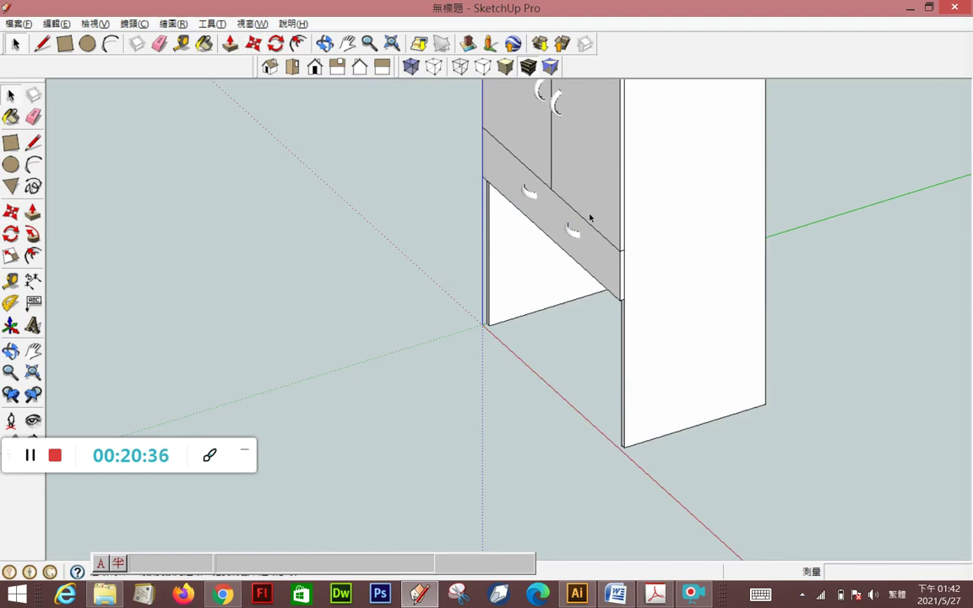
{"action": "left_click", "coordinate": [510, 172], "text": "shift"}
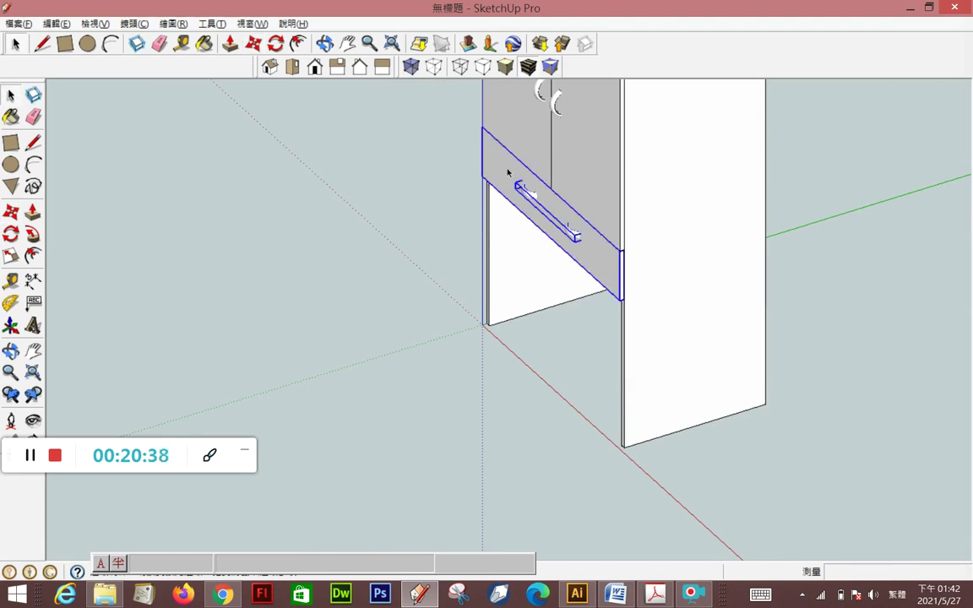
{"action": "right_click", "coordinate": [510, 172]}
{"action": "left_click", "coordinate": [554, 311]}
{"action": "left_click", "coordinate": [428, 261]}
Copy the drawer front straight down and array it into four stacked drawers
{"action": "scroll", "coordinate": [625, 215], "scroll_direction": "up", "scroll_amount": 2}
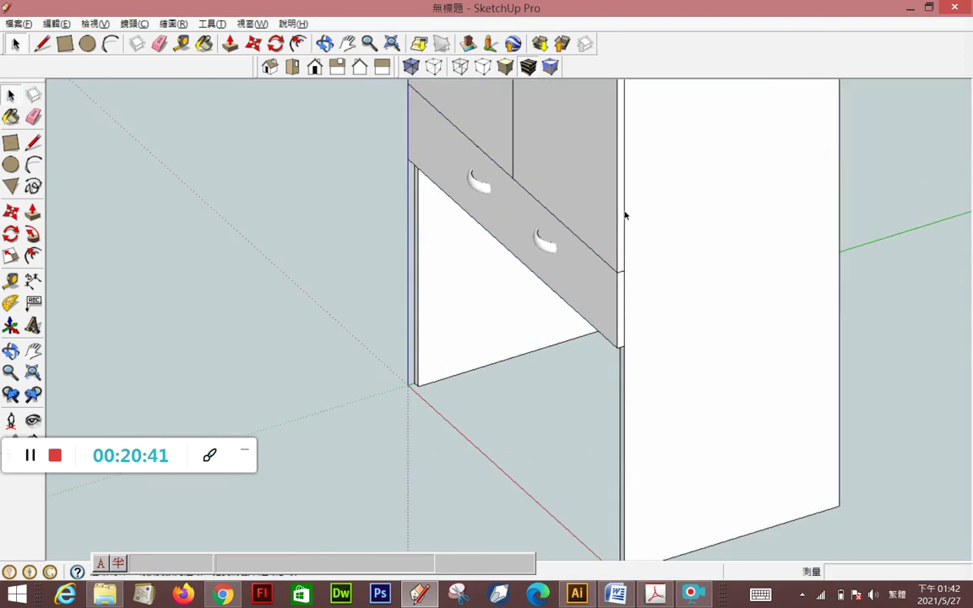
{"action": "key", "text": "m"}
{"action": "left_click", "coordinate": [619, 276]}
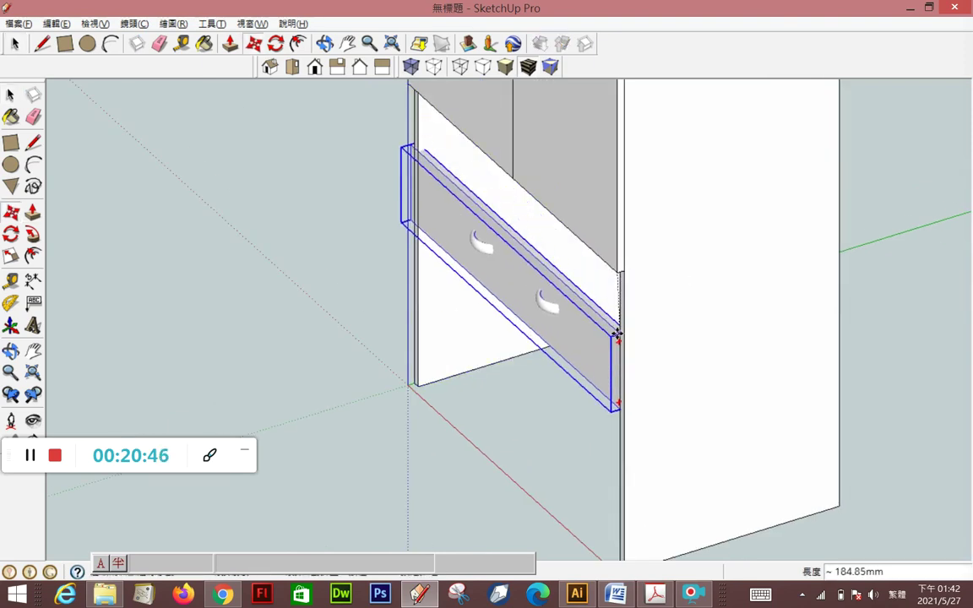
{"action": "key", "text": "ctrl"}
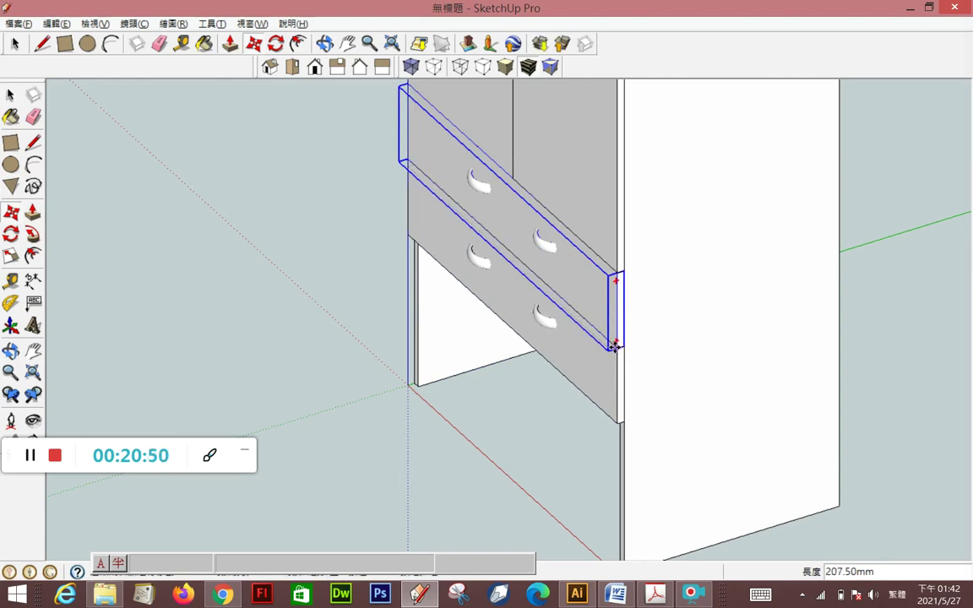
{"action": "left_click", "coordinate": [615, 345]}
{"action": "key", "text": "q"}
{"action": "key", "text": "Return"}
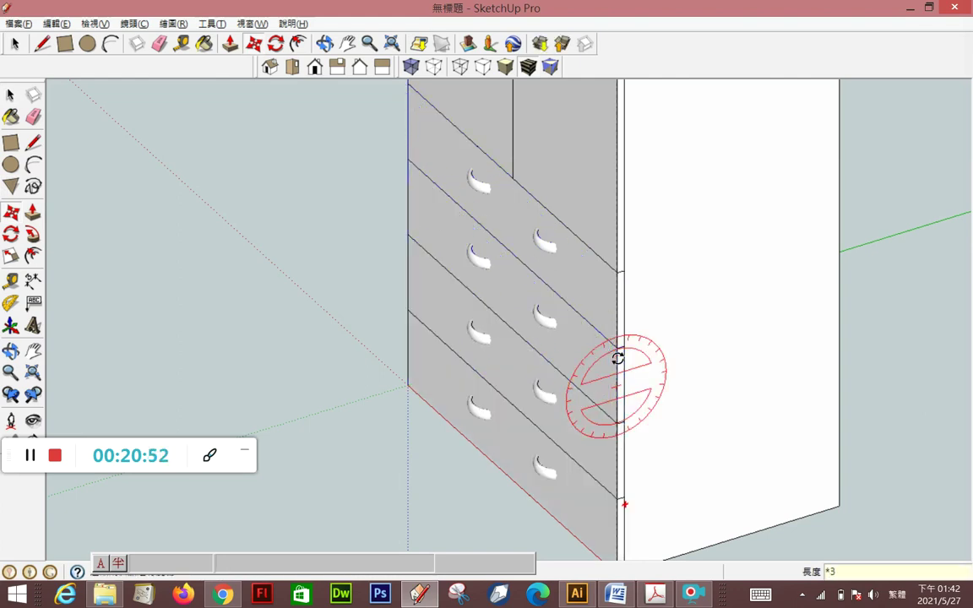
{"action": "scroll", "coordinate": [532, 202], "scroll_direction": "down", "scroll_amount": 2}
{"action": "scroll", "coordinate": [532, 203], "scroll_direction": "down", "scroll_amount": 1}
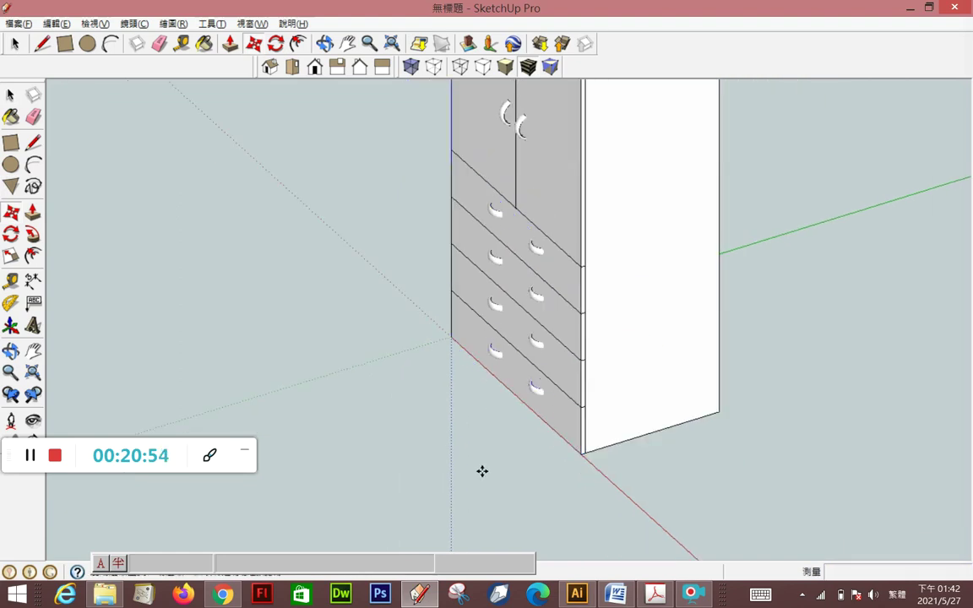
{"action": "scroll", "coordinate": [481, 471], "scroll_direction": "down", "scroll_amount": 3}
{"action": "middle_click_drag", "start_coordinate": [475, 495], "coordinate": [654, 429]}
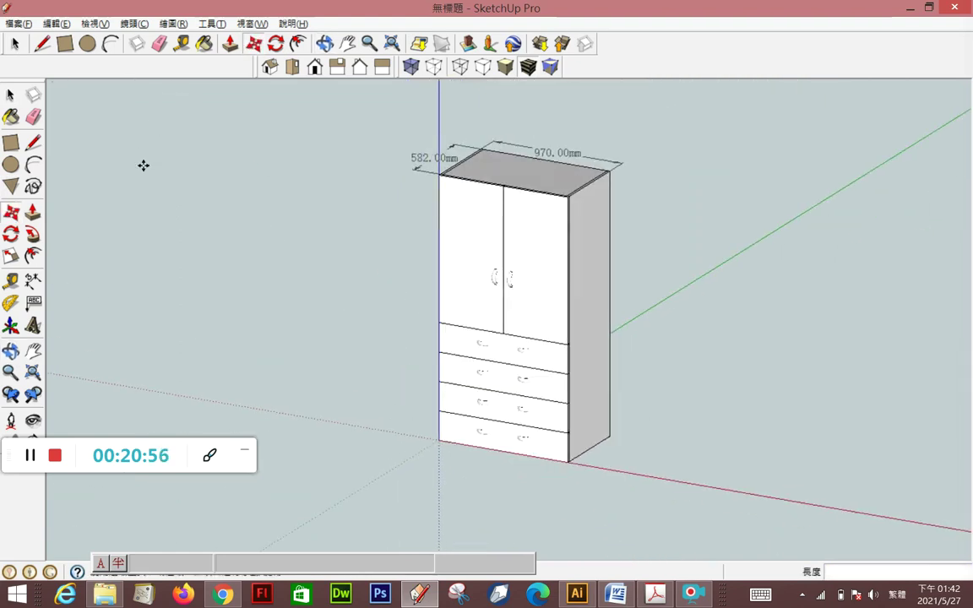
Draw a rectangle over the wardrobe's open back, from the top corner to the bottom corner
{"action": "left_click", "coordinate": [12, 95]}
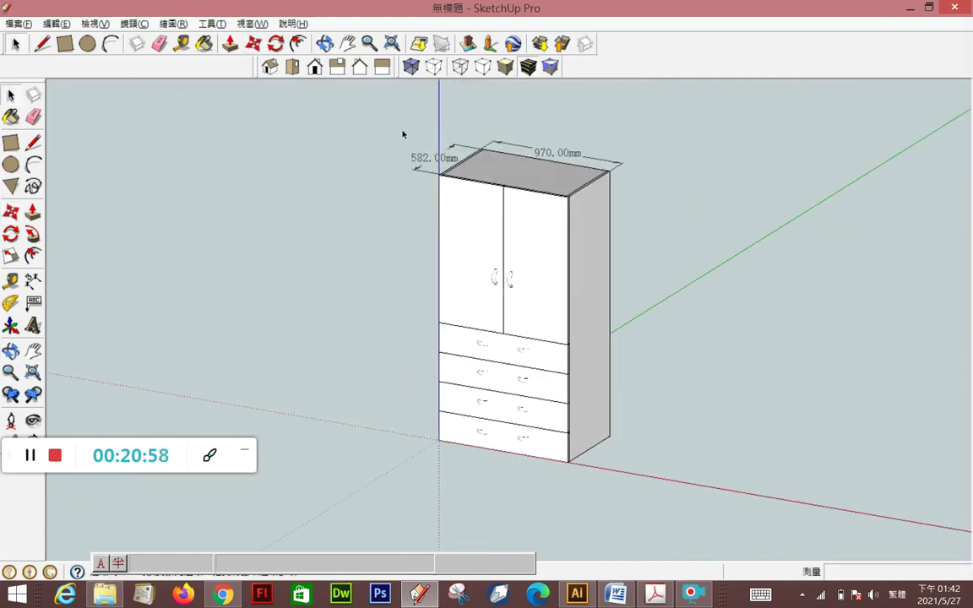
{"action": "mouse_move", "coordinate": [812, 322]}
{"action": "middle_mouse_down"}
{"action": "mouse_move", "coordinate": [315, 380]}
{"action": "mouse_move", "coordinate": [239, 352]}
{"action": "mouse_move", "coordinate": [79, 217]}
{"action": "middle_mouse_up"}
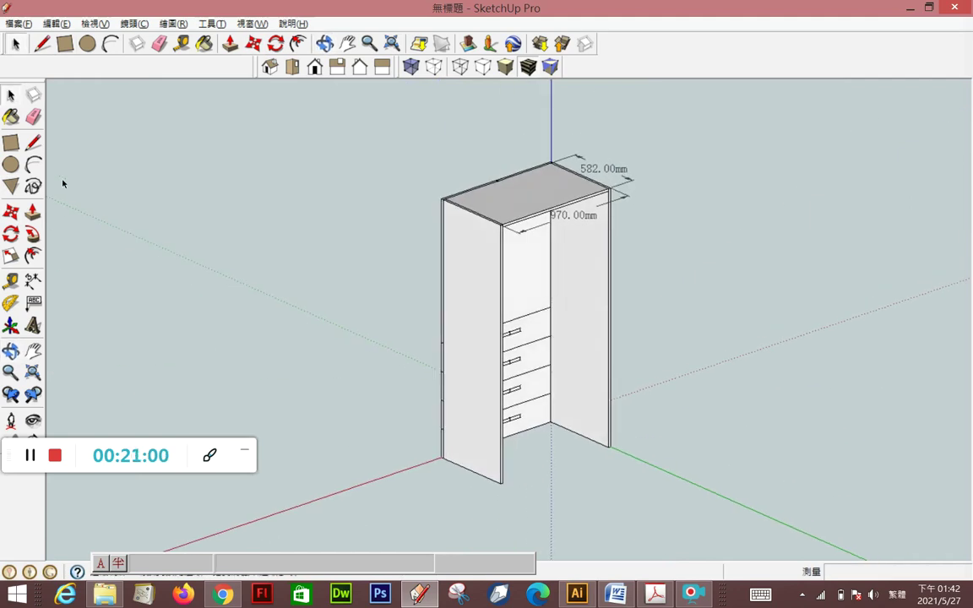
{"action": "left_click", "coordinate": [13, 143]}
{"action": "scroll", "coordinate": [466, 205], "scroll_direction": "up", "scroll_amount": 3}
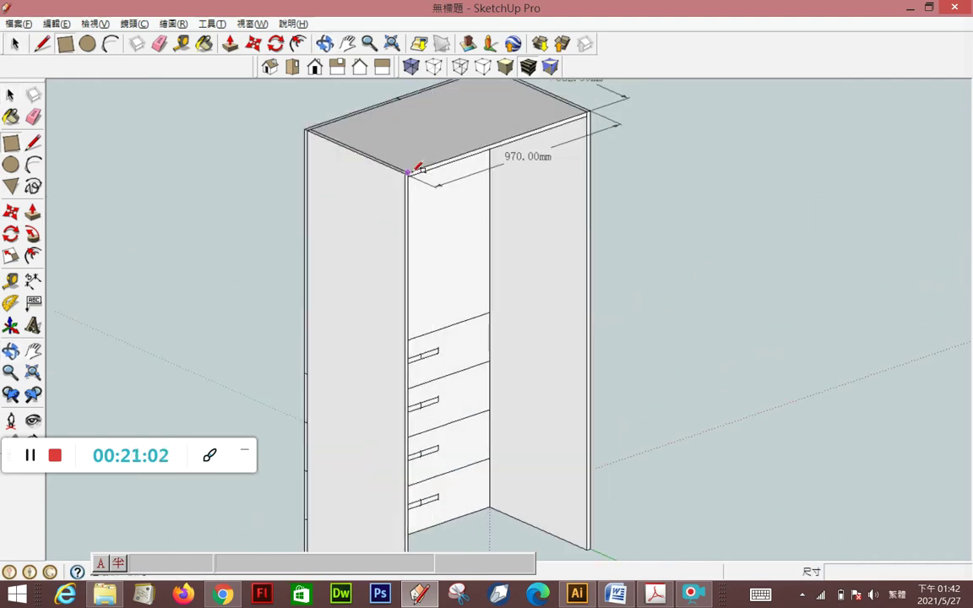
{"action": "scroll", "coordinate": [413, 174], "scroll_direction": "up", "scroll_amount": 2}
{"action": "scroll", "coordinate": [423, 178], "scroll_direction": "up", "scroll_amount": 2}
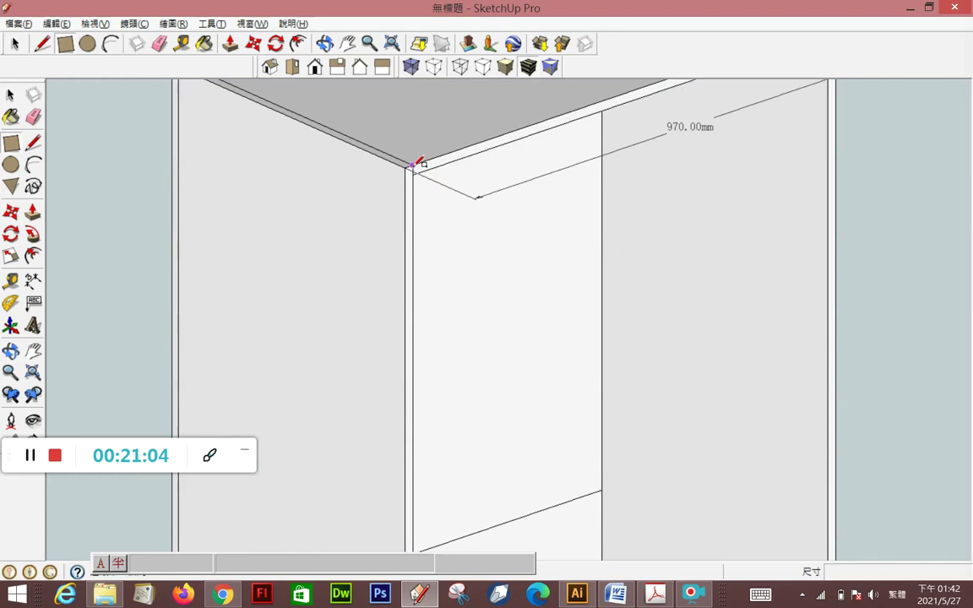
{"action": "left_click", "coordinate": [411, 164]}
{"action": "scroll", "coordinate": [456, 203], "scroll_direction": "down", "scroll_amount": 2}
{"action": "scroll", "coordinate": [452, 186], "scroll_direction": "down", "scroll_amount": 2}
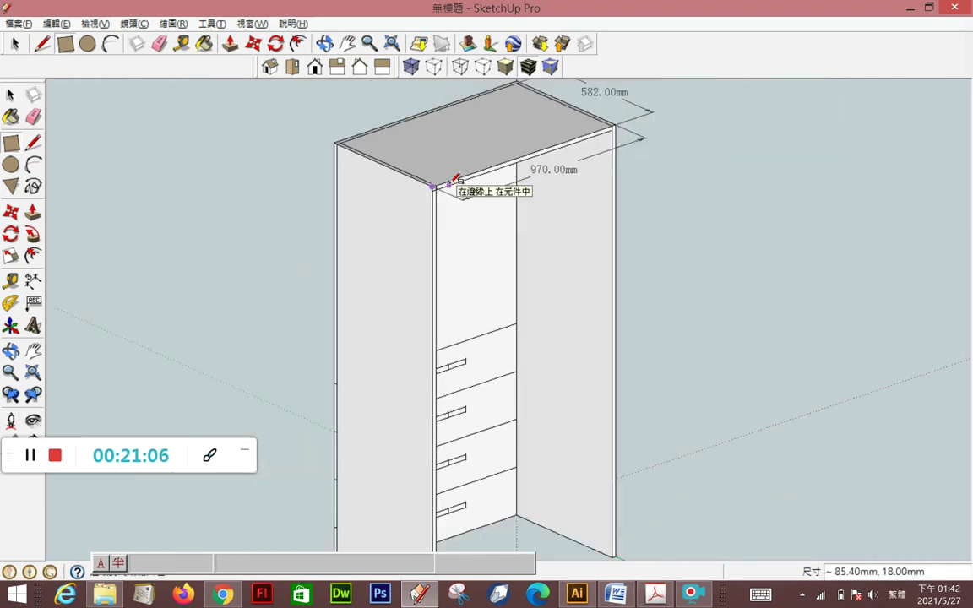
{"action": "scroll", "coordinate": [549, 367], "scroll_direction": "down", "scroll_amount": 2}
{"action": "scroll", "coordinate": [568, 405], "scroll_direction": "down", "scroll_amount": 2}
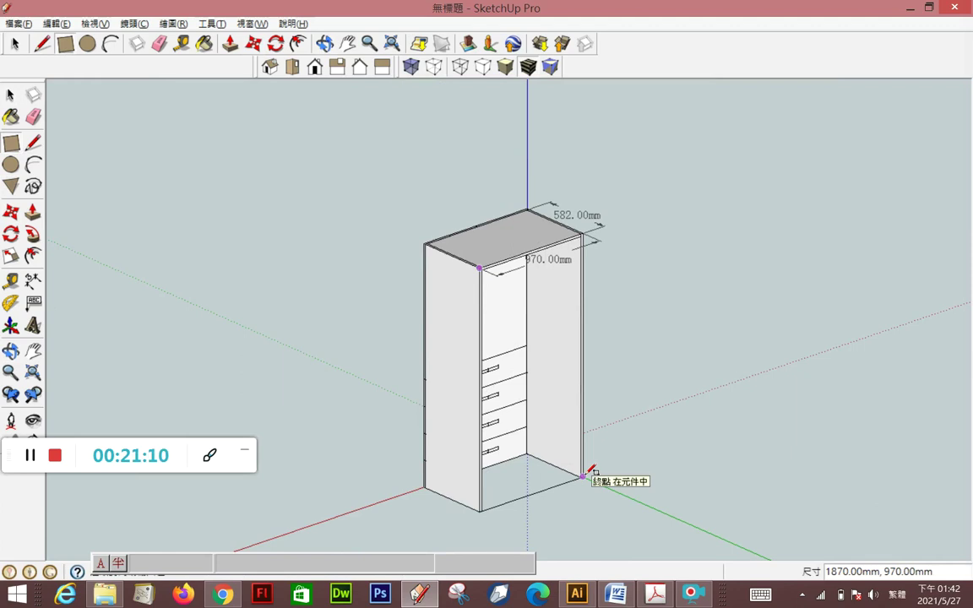
{"action": "left_click", "coordinate": [581, 478]}
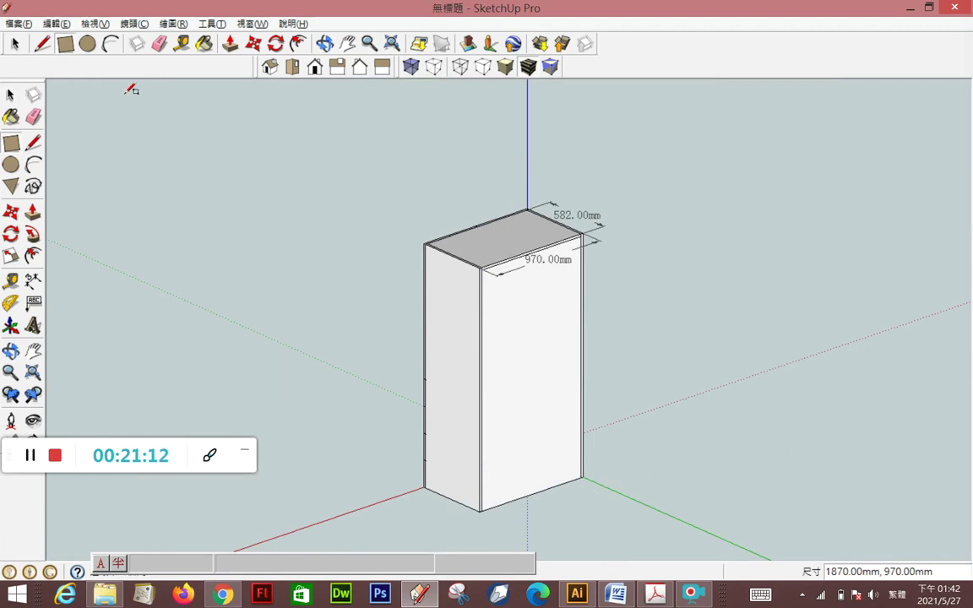
Make the 1870 × 970 mm back face a component
{"action": "left_click", "coordinate": [11, 96]}
{"action": "left_click", "coordinate": [501, 374]}
{"action": "right_click", "coordinate": [501, 375]}
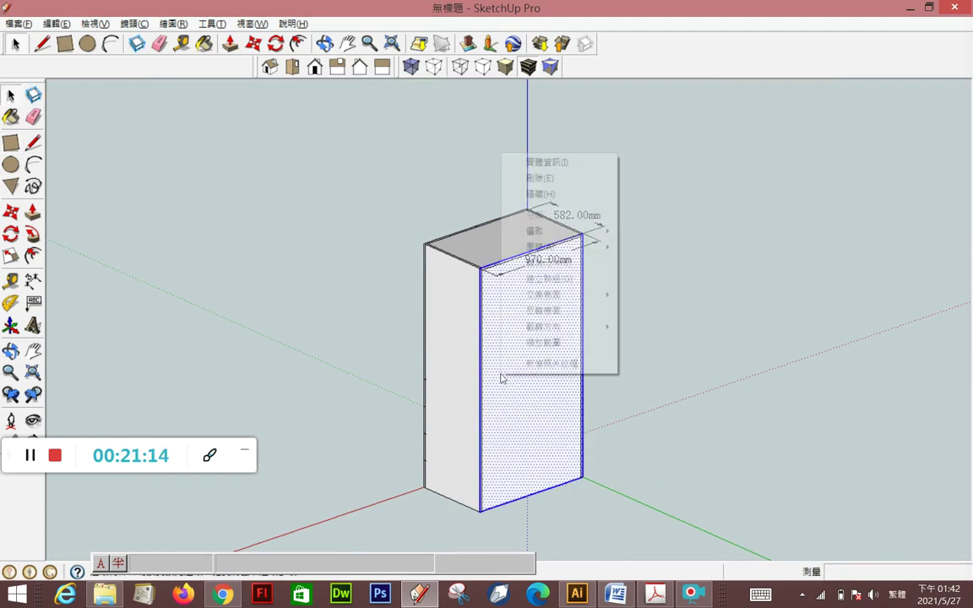
{"action": "left_click", "coordinate": [534, 262]}
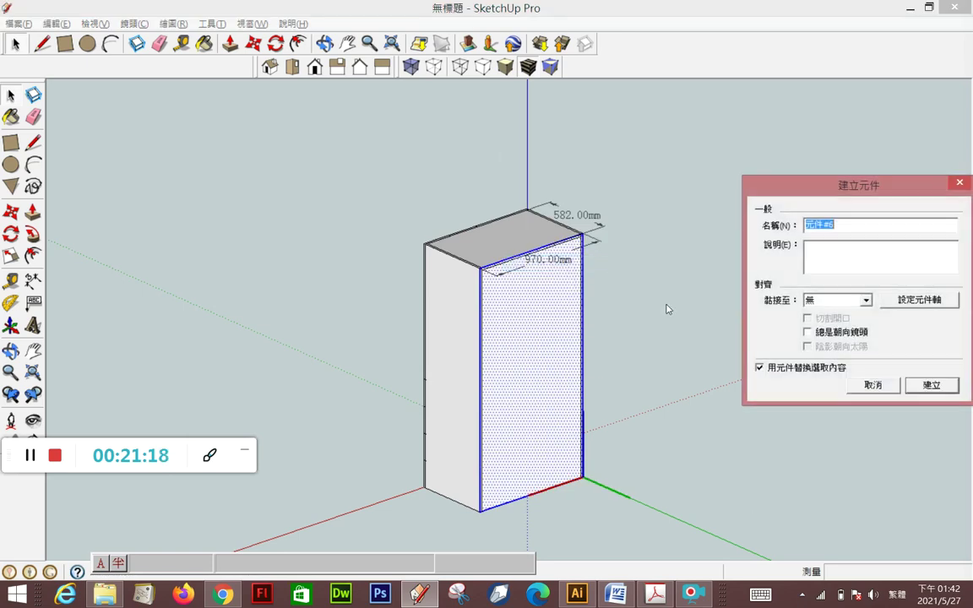
{"action": "left_click", "coordinate": [932, 384]}
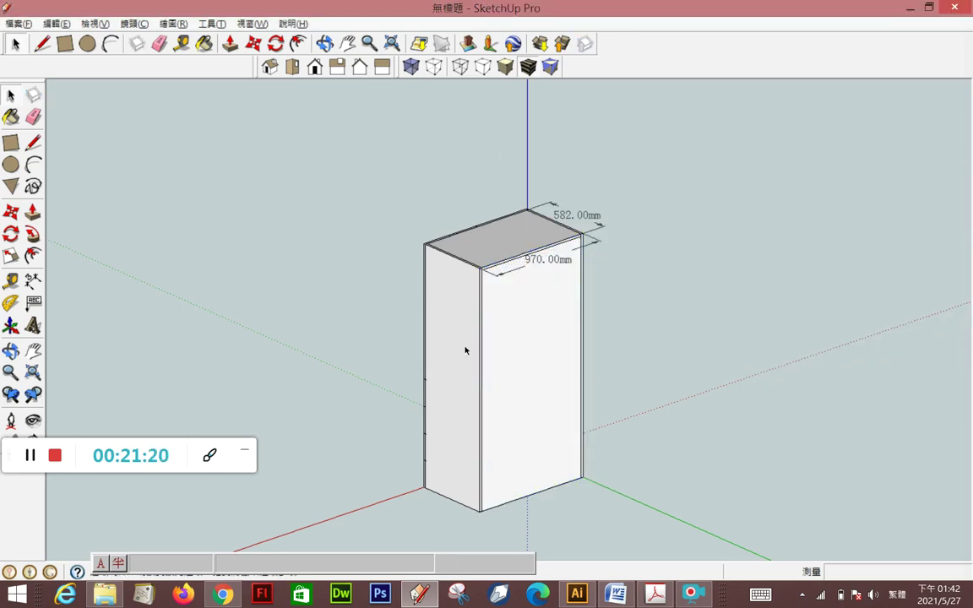
Box-select the entire wardrobe from the front and bring up its context menu
{"action": "scroll", "coordinate": [456, 371], "scroll_direction": "down", "scroll_amount": 2}
{"action": "middle_click_drag", "start_coordinate": [454, 394], "coordinate": [886, 384]}
{"action": "scroll", "coordinate": [495, 528], "scroll_direction": "up", "scroll_amount": 3}
{"action": "scroll", "coordinate": [506, 498], "scroll_direction": "up", "scroll_amount": 2}
{"action": "mouse_move", "coordinate": [516, 462]}
{"action": "middle_mouse_down"}
{"action": "mouse_move", "coordinate": [539, 349]}
{"action": "mouse_move", "coordinate": [632, 289]}
{"action": "mouse_move", "coordinate": [653, 255]}
{"action": "mouse_move", "coordinate": [610, 326]}
{"action": "mouse_move", "coordinate": [519, 428]}
{"action": "mouse_move", "coordinate": [528, 415]}
{"action": "middle_mouse_up"}
{"action": "scroll", "coordinate": [517, 434], "scroll_direction": "down", "scroll_amount": 2}
{"action": "left_click", "coordinate": [519, 332]}
{"action": "left_click", "coordinate": [524, 219]}
{"action": "left_click", "coordinate": [448, 91]}
{"action": "left_click_drag", "start_coordinate": [446, 88], "coordinate": [649, 470]}
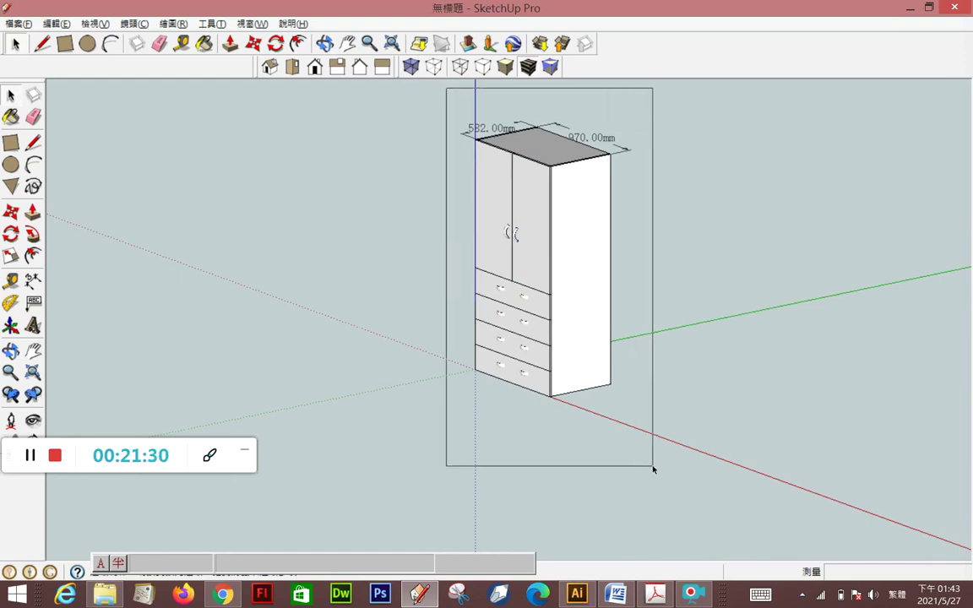
{"action": "right_click", "coordinate": [573, 310]}
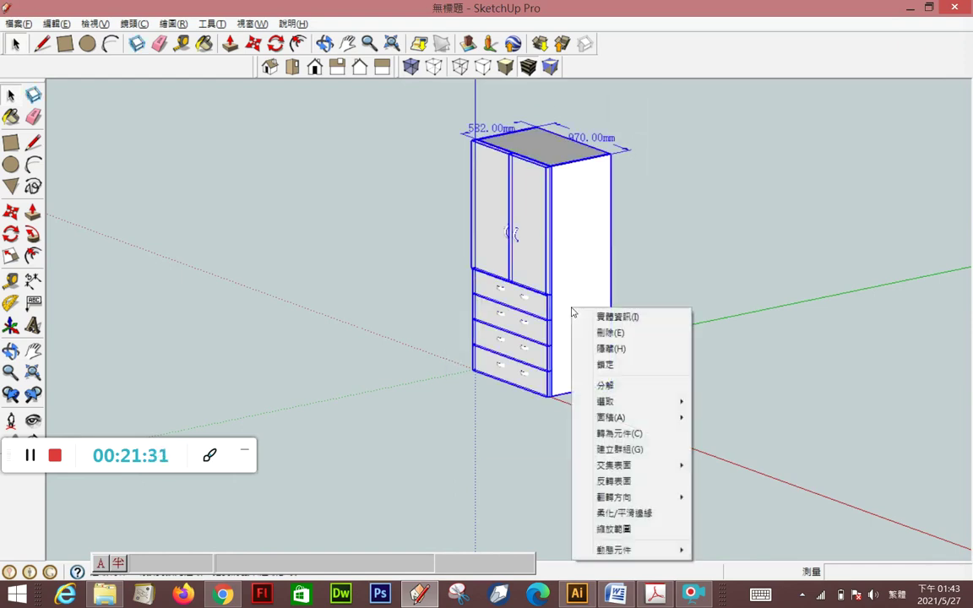
Make the wardrobe a component and copy it 970 mm to the side
{"action": "left_click", "coordinate": [594, 449]}
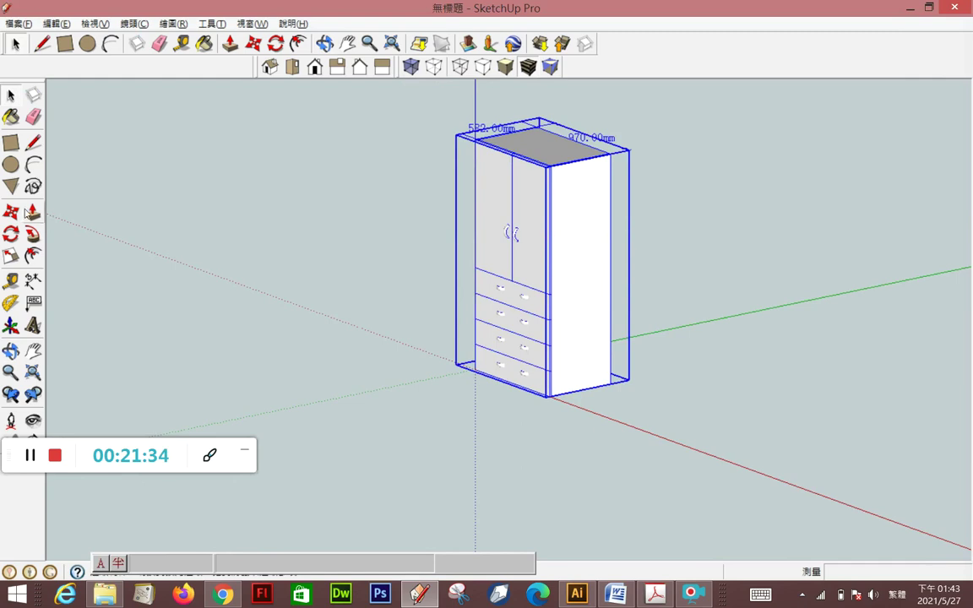
{"action": "left_click", "coordinate": [11, 211]}
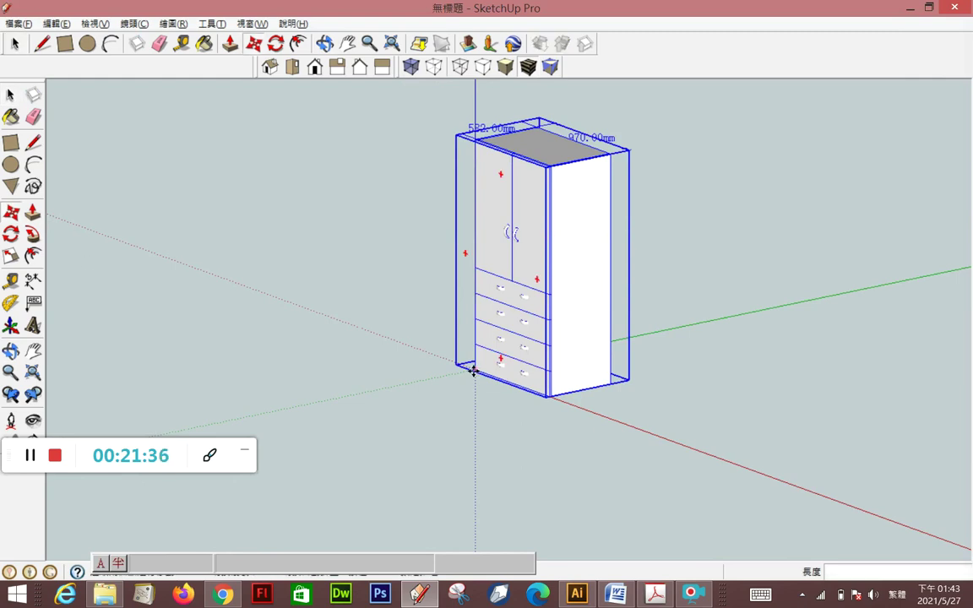
{"action": "left_click", "coordinate": [474, 372]}
{"action": "key", "text": "ctrl"}
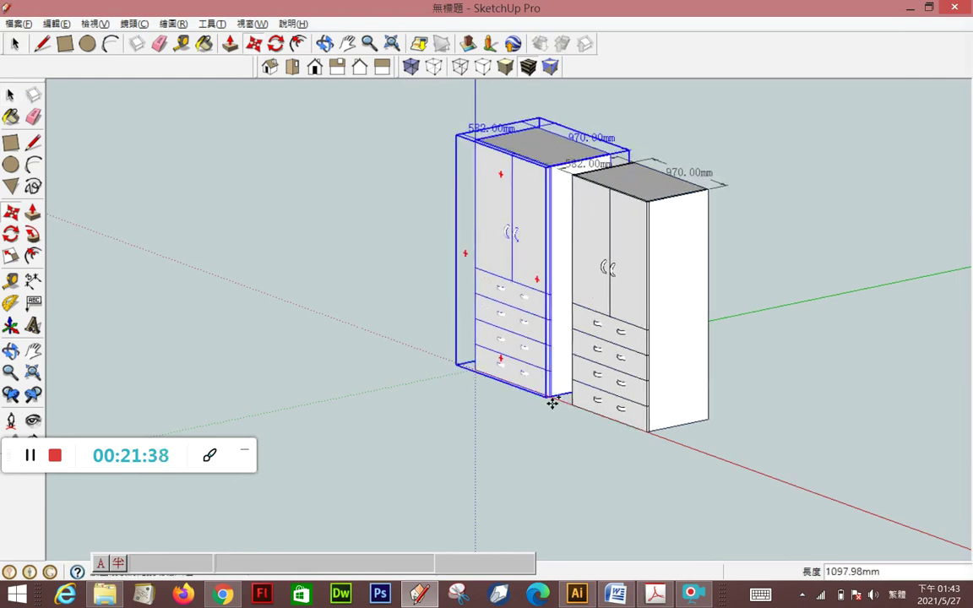
{"action": "left_click", "coordinate": [551, 401]}
Deselect the copy and orbit to view the wardrobes' underside
{"action": "mouse_move", "coordinate": [586, 210]}
{"action": "middle_mouse_down"}
{"action": "mouse_move", "coordinate": [570, 389]}
{"action": "mouse_move", "coordinate": [565, 254]}
{"action": "middle_mouse_up"}
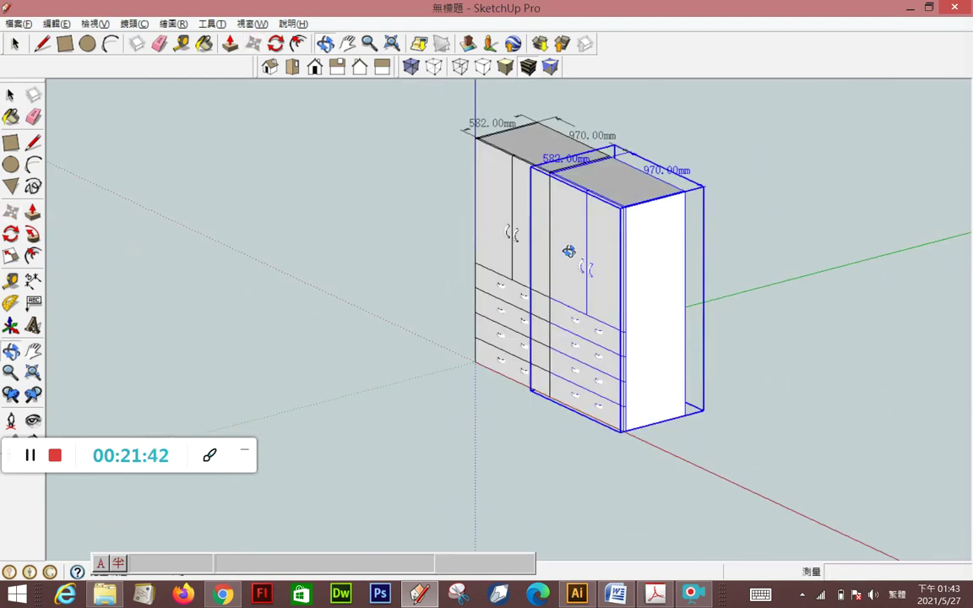
{"action": "scroll", "coordinate": [552, 384], "scroll_direction": "up", "scroll_amount": 2}
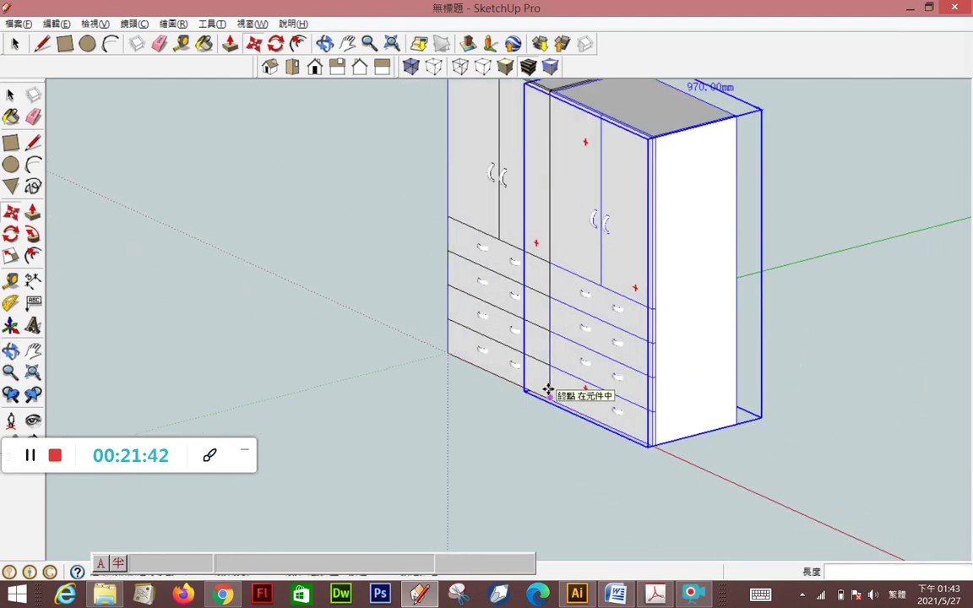
{"action": "left_click", "coordinate": [10, 94]}
{"action": "left_click", "coordinate": [273, 347]}
{"action": "mouse_move", "coordinate": [732, 512]}
{"action": "middle_mouse_down"}
{"action": "mouse_move", "coordinate": [571, 278]}
{"action": "mouse_move", "coordinate": [557, 308]}
{"action": "mouse_move", "coordinate": [575, 392]}
{"action": "mouse_move", "coordinate": [601, 278]}
{"action": "middle_mouse_up"}
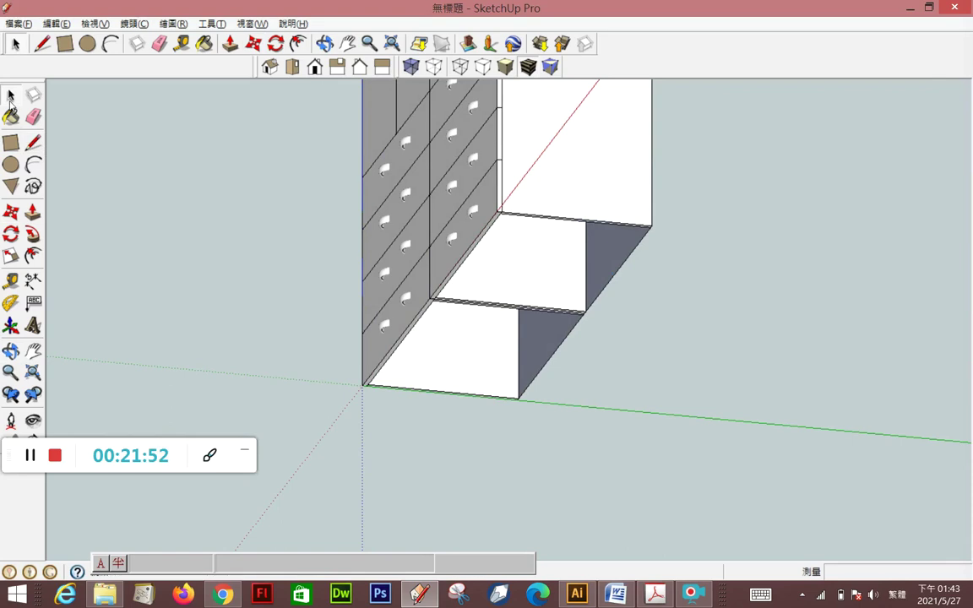
Draw a 1940 × 582 mm rectangle across the underside of both wardrobes
{"action": "left_click", "coordinate": [12, 143]}
{"action": "middle_click_drag", "start_coordinate": [638, 273], "coordinate": [677, 154]}
{"action": "left_click", "coordinate": [667, 167]}
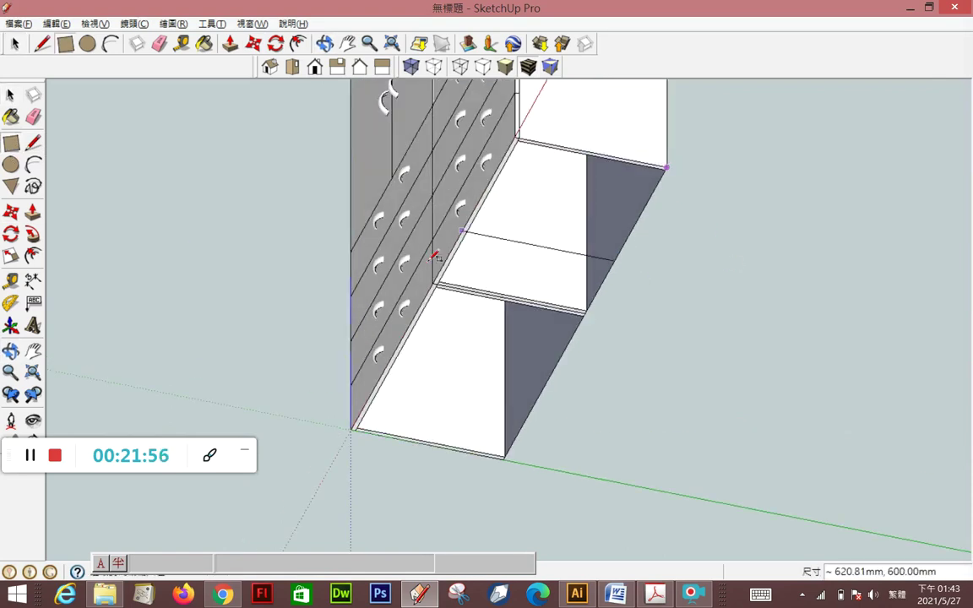
{"action": "left_click", "coordinate": [354, 429]}
Make the base face and its edges a component
{"action": "left_click", "coordinate": [10, 95]}
{"action": "double_click", "coordinate": [561, 273]}
{"action": "right_click", "coordinate": [562, 273]}
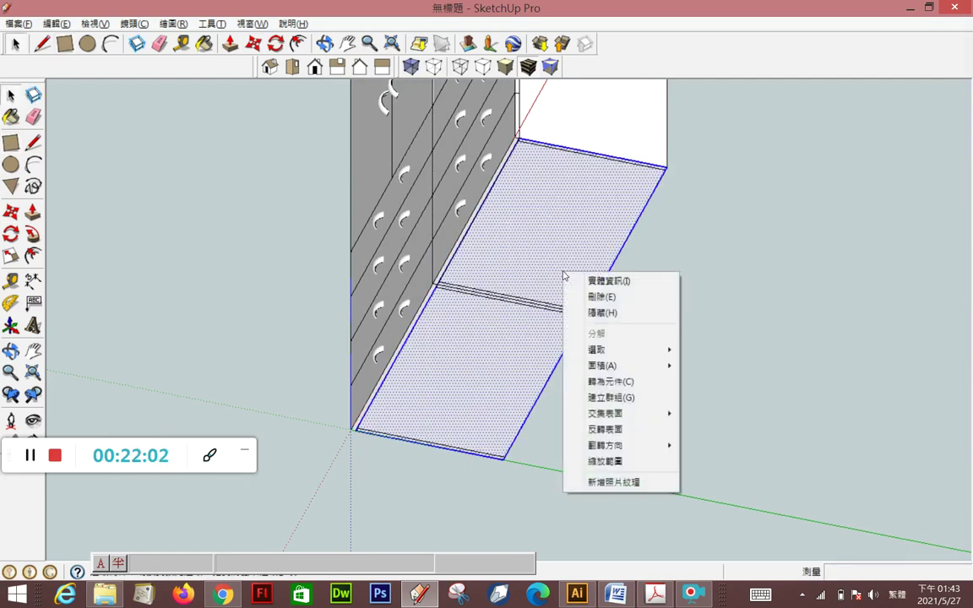
{"action": "left_click", "coordinate": [617, 381]}
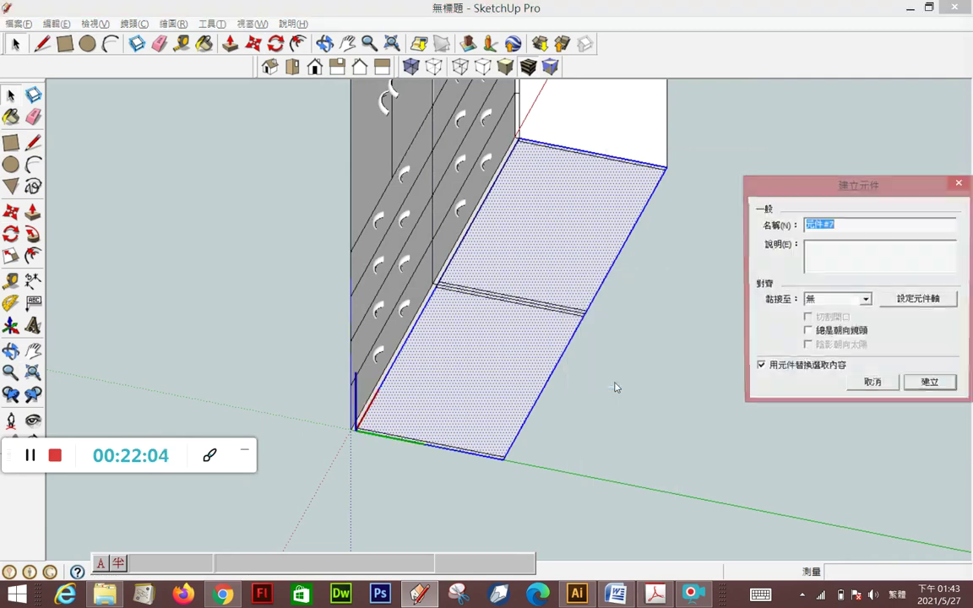
{"action": "left_click", "coordinate": [933, 383]}
{"action": "mouse_move", "coordinate": [592, 321]}
{"action": "middle_mouse_down"}
{"action": "mouse_move", "coordinate": [634, 559]}
{"action": "mouse_move", "coordinate": [617, 403]}
{"action": "middle_mouse_up"}
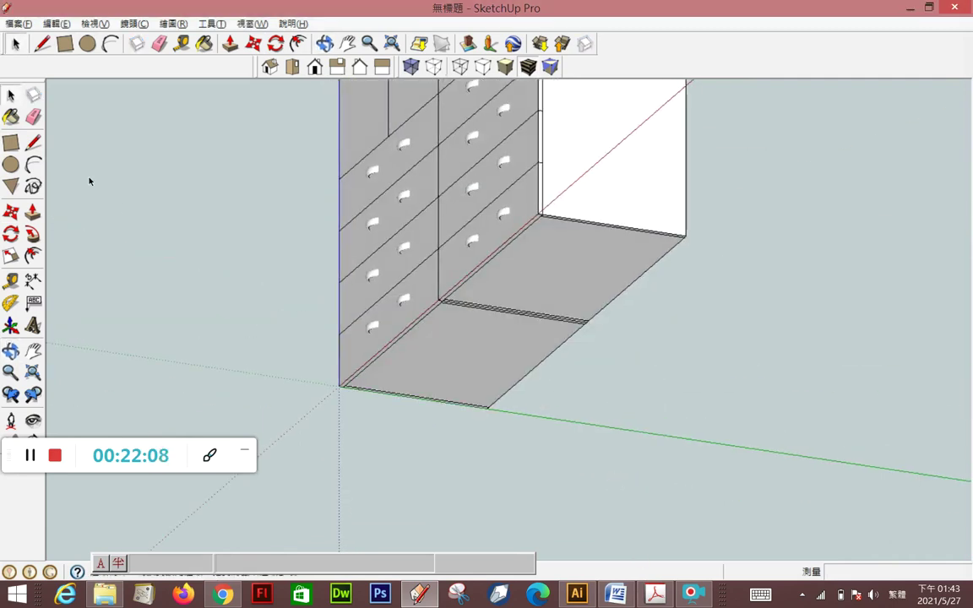
Draw an 18 mm strip along the floor's front edge and push/pull it 100 mm down
{"action": "left_click", "coordinate": [11, 143]}
{"action": "scroll", "coordinate": [535, 330], "scroll_direction": "up", "scroll_amount": 2}
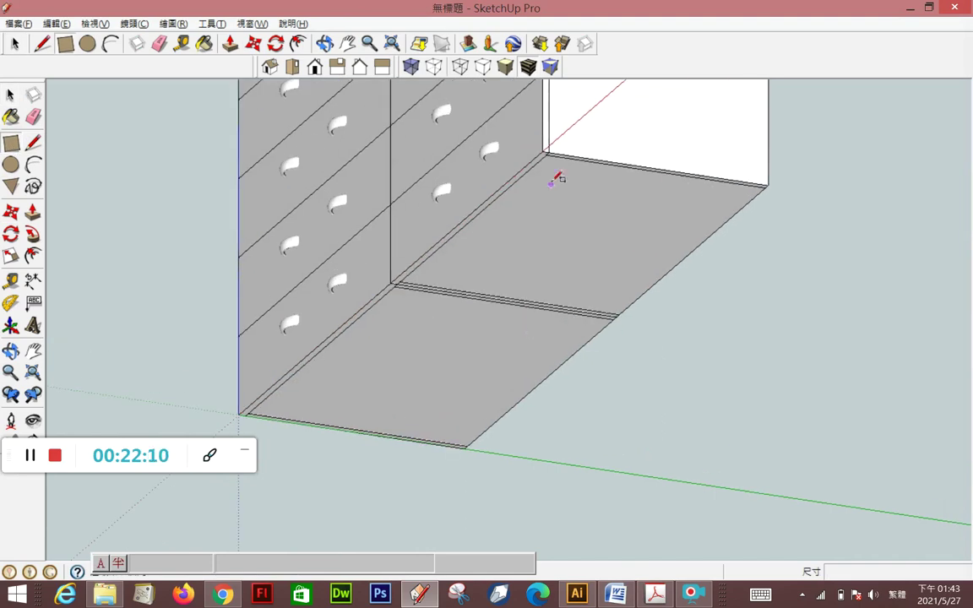
{"action": "left_click", "coordinate": [544, 151]}
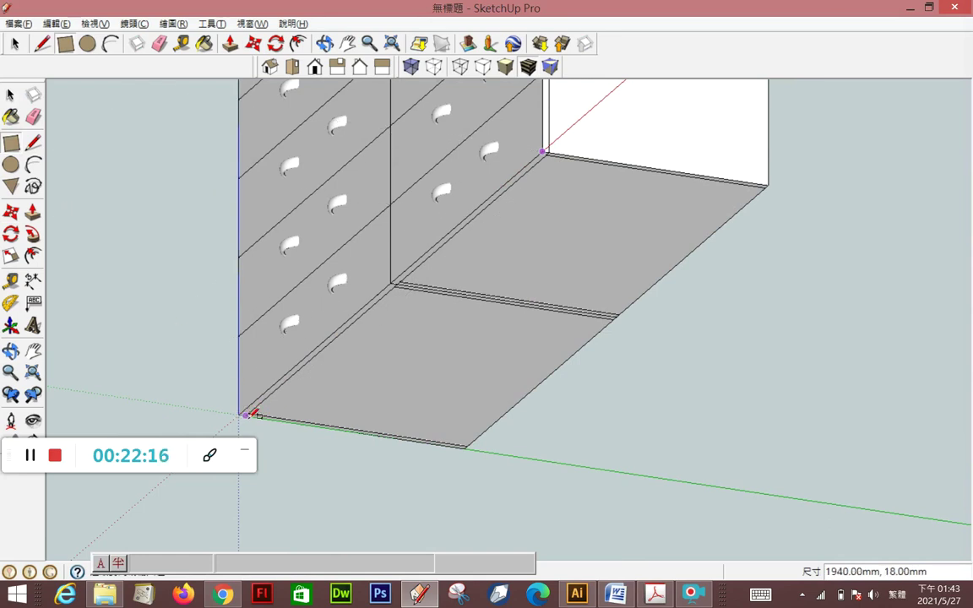
{"action": "left_click", "coordinate": [249, 414]}
{"action": "scroll", "coordinate": [249, 415], "scroll_direction": "up", "scroll_amount": 3}
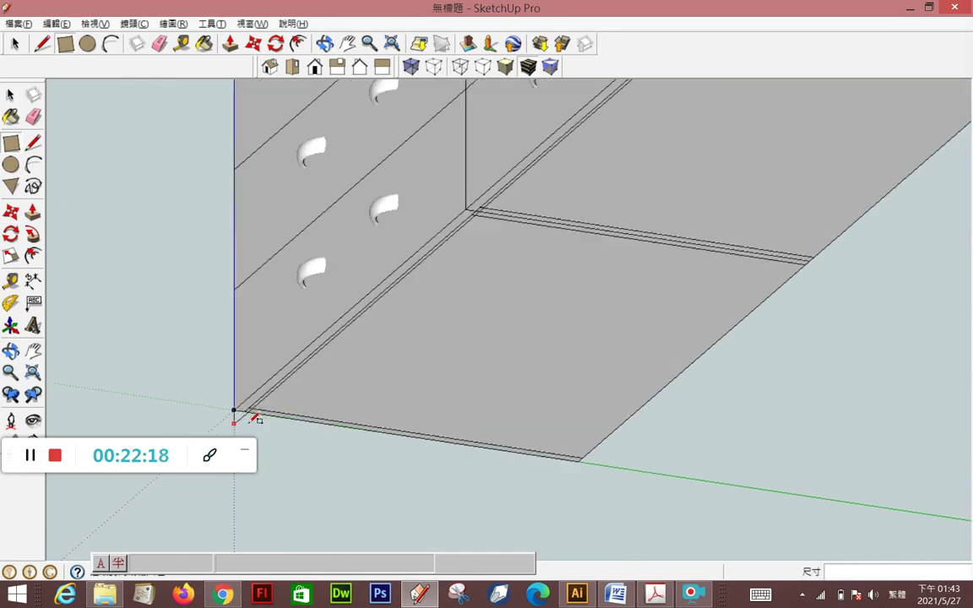
{"action": "scroll", "coordinate": [254, 417], "scroll_direction": "up", "scroll_amount": 3}
{"action": "scroll", "coordinate": [406, 249], "scroll_direction": "down", "scroll_amount": 2}
{"action": "scroll", "coordinate": [406, 248], "scroll_direction": "down", "scroll_amount": 2}
{"action": "scroll", "coordinate": [335, 283], "scroll_direction": "down", "scroll_amount": 1}
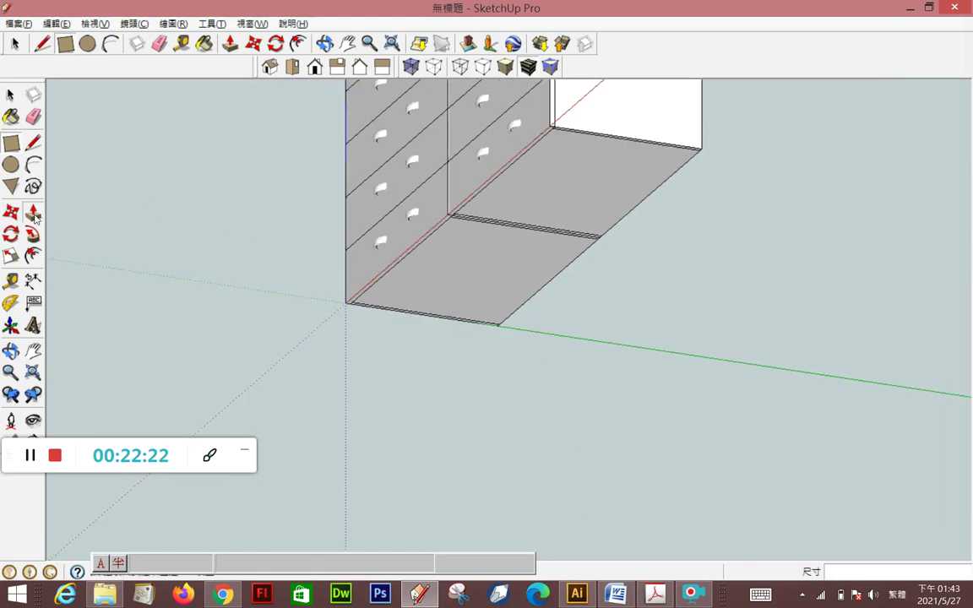
{"action": "left_click", "coordinate": [34, 215]}
{"action": "left_click", "coordinate": [425, 246]}
{"action": "type", "text": "100"}
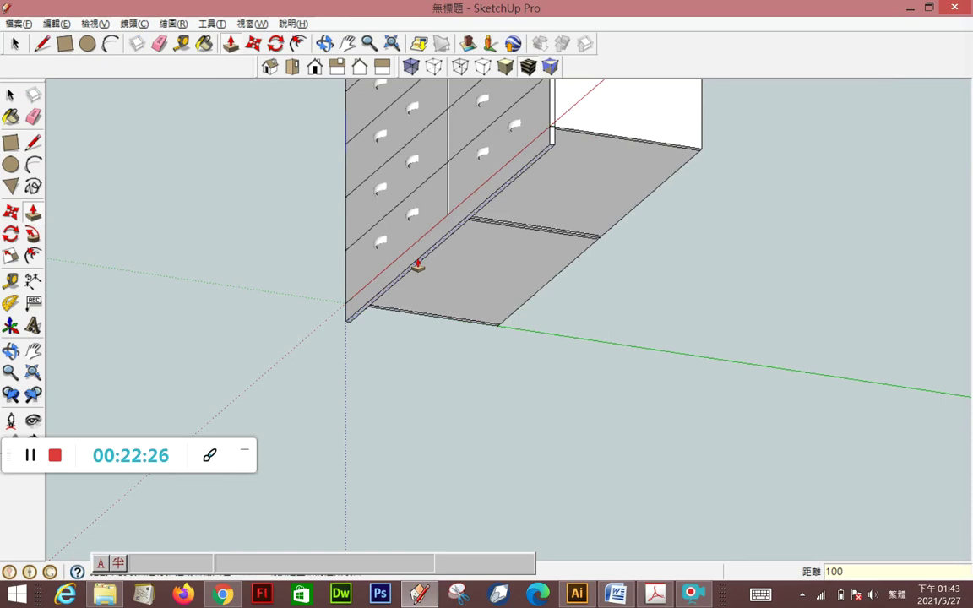
{"action": "key", "text": "Return"}
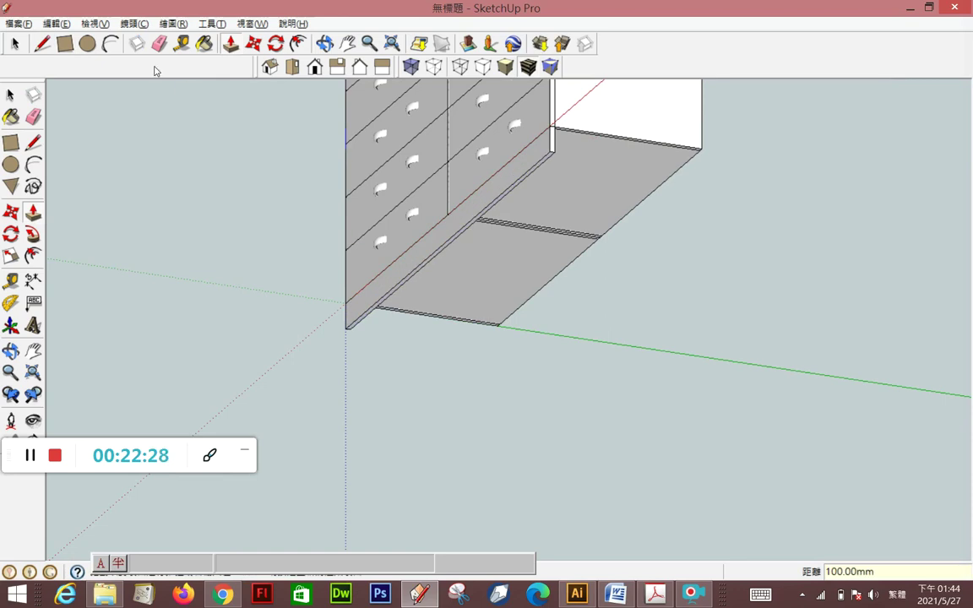
Make the new front kick board a component
{"action": "left_click", "coordinate": [11, 94]}
{"action": "left_click", "coordinate": [517, 180]}
{"action": "right_click", "coordinate": [517, 181]}
{"action": "left_click", "coordinate": [558, 287]}
{"action": "left_click", "coordinate": [930, 385]}
{"action": "mouse_move", "coordinate": [930, 385]}
{"action": "middle_mouse_down"}
{"action": "mouse_move", "coordinate": [608, 245]}
{"action": "mouse_move", "coordinate": [512, 303]}
{"action": "mouse_move", "coordinate": [504, 353]}
{"action": "mouse_move", "coordinate": [475, 341]}
{"action": "mouse_move", "coordinate": [490, 234]}
{"action": "middle_mouse_up"}
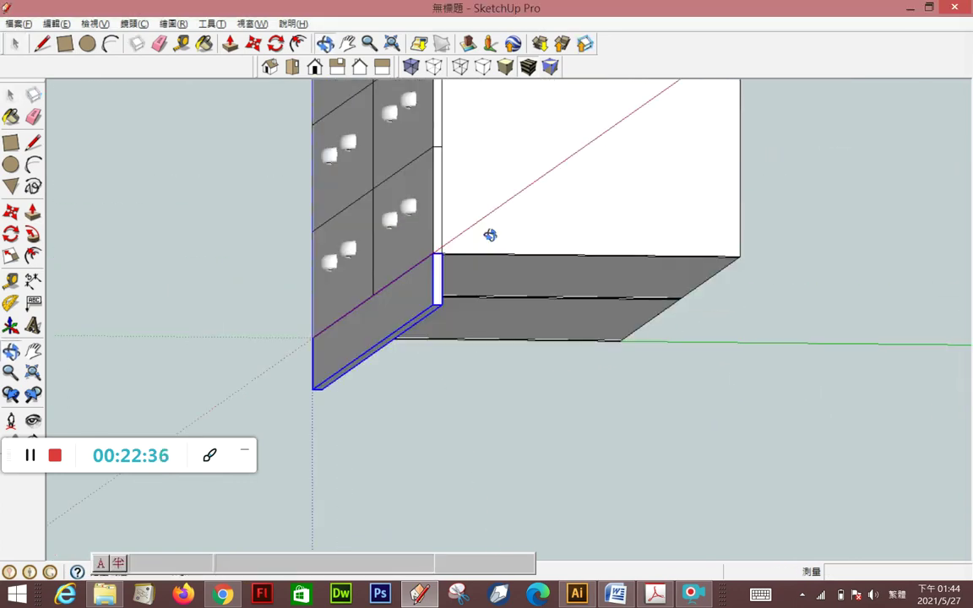
Move the kick board 18 mm sideways along the red axis
{"action": "key", "text": "m"}
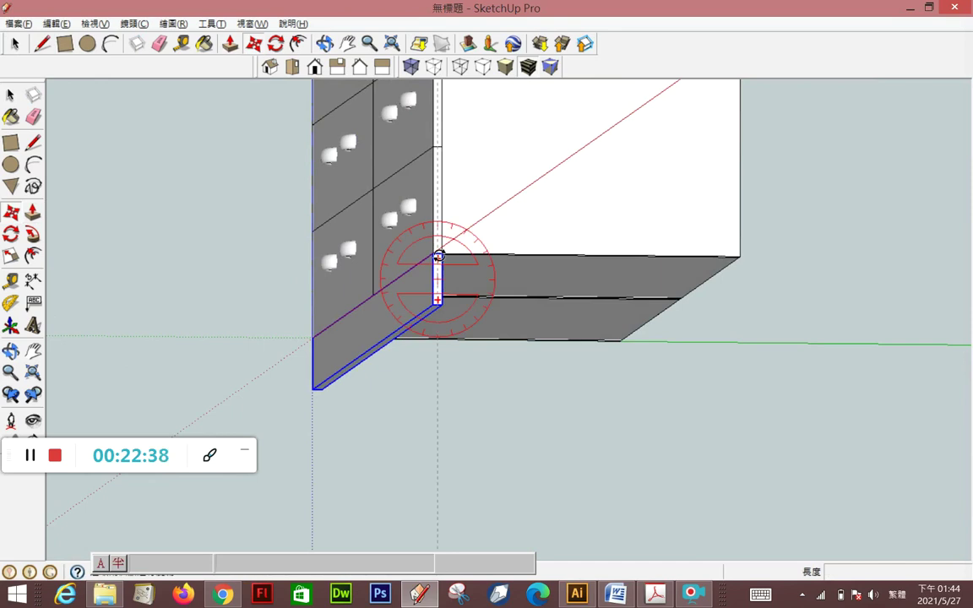
{"action": "scroll", "coordinate": [439, 253], "scroll_direction": "up", "scroll_amount": 1}
{"action": "scroll", "coordinate": [435, 250], "scroll_direction": "up", "scroll_amount": 2}
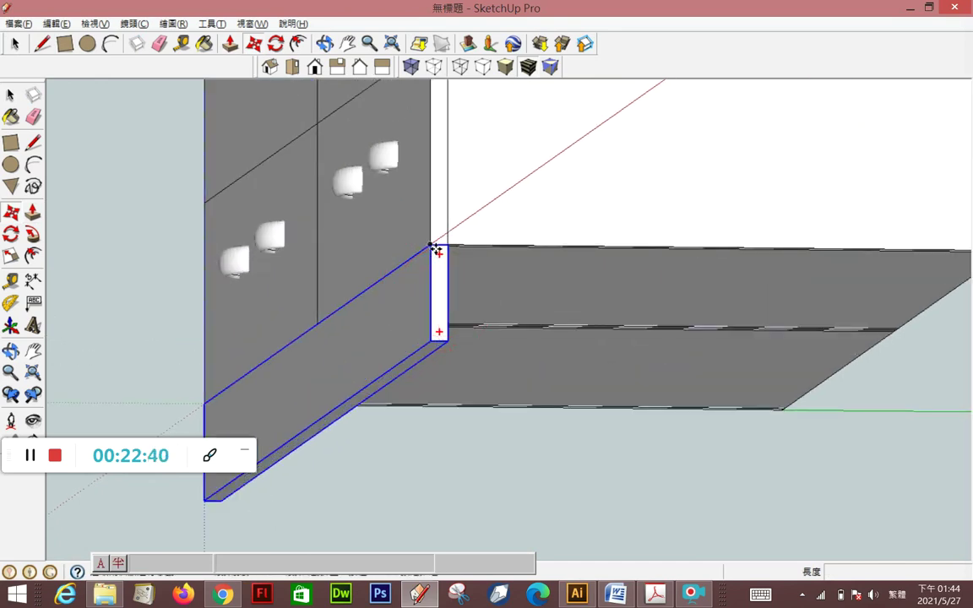
{"action": "left_click", "coordinate": [435, 248]}
{"action": "middle_click_drag", "start_coordinate": [453, 251], "coordinate": [496, 358]}
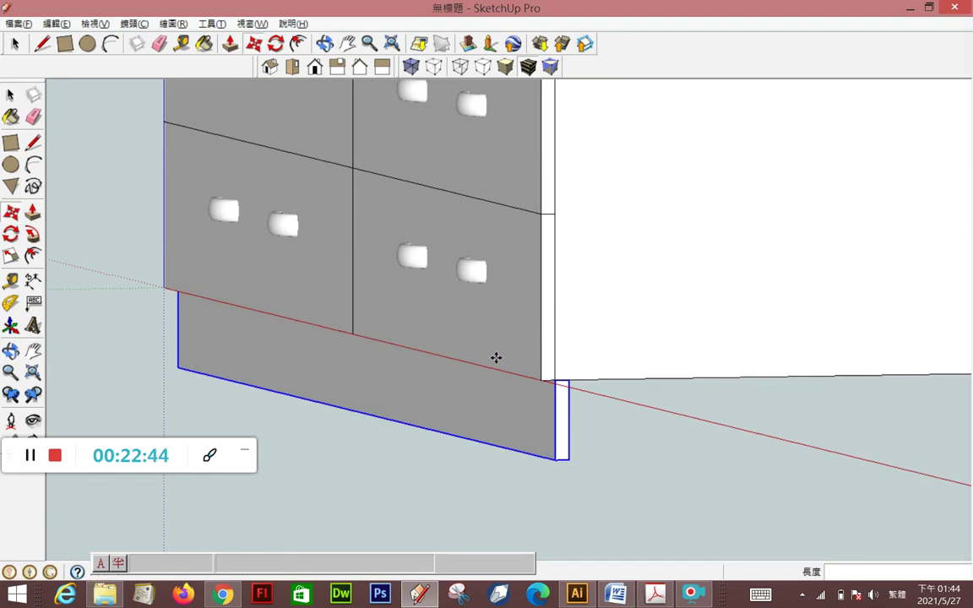
{"action": "scroll", "coordinate": [428, 319], "scroll_direction": "down", "scroll_amount": 2}
{"action": "scroll", "coordinate": [416, 323], "scroll_direction": "down", "scroll_amount": 2}
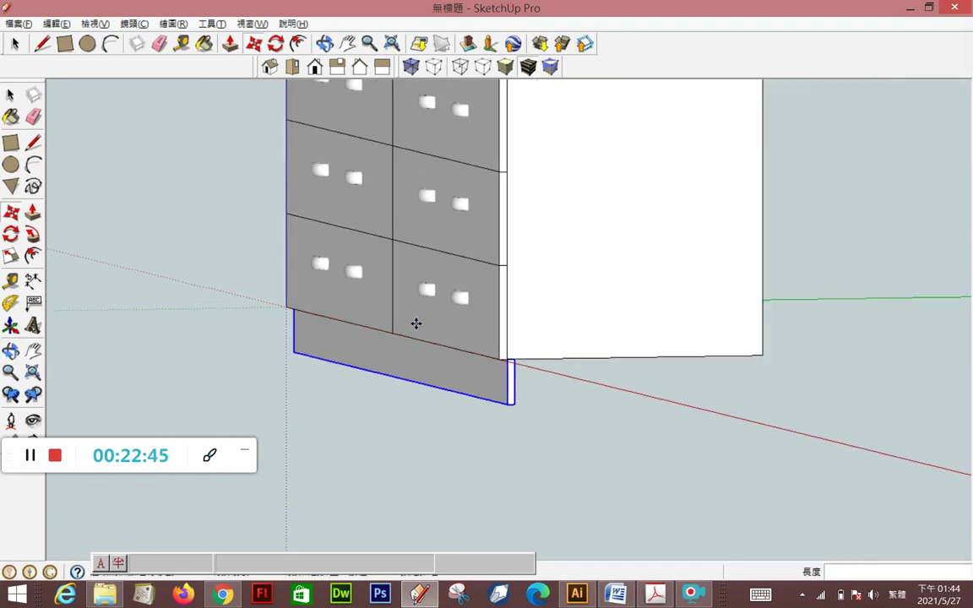
With the Rectangle tool active, orbit to look down on the kick board's end
{"action": "left_click", "coordinate": [11, 141]}
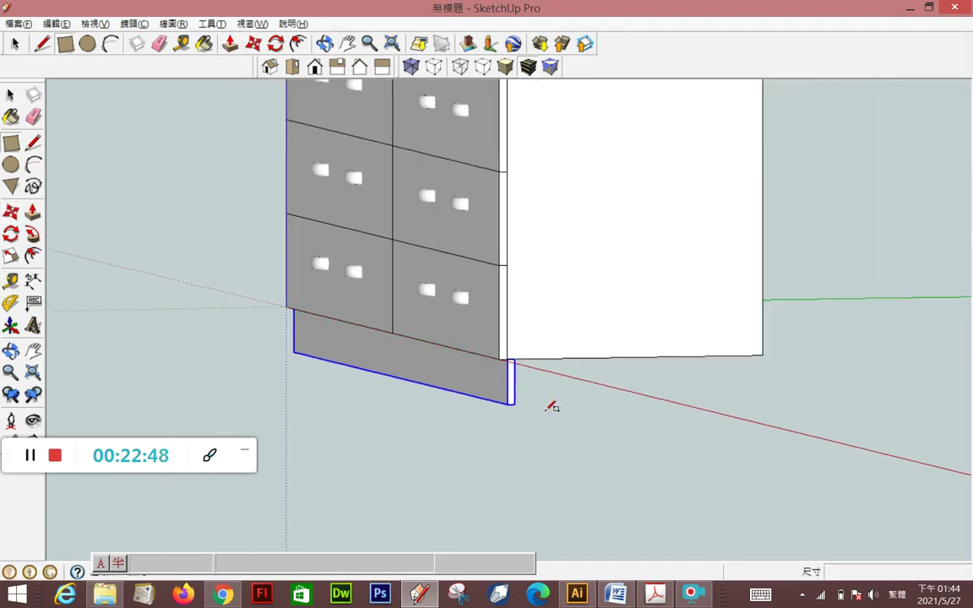
{"action": "scroll", "coordinate": [551, 407], "scroll_direction": "up", "scroll_amount": 2}
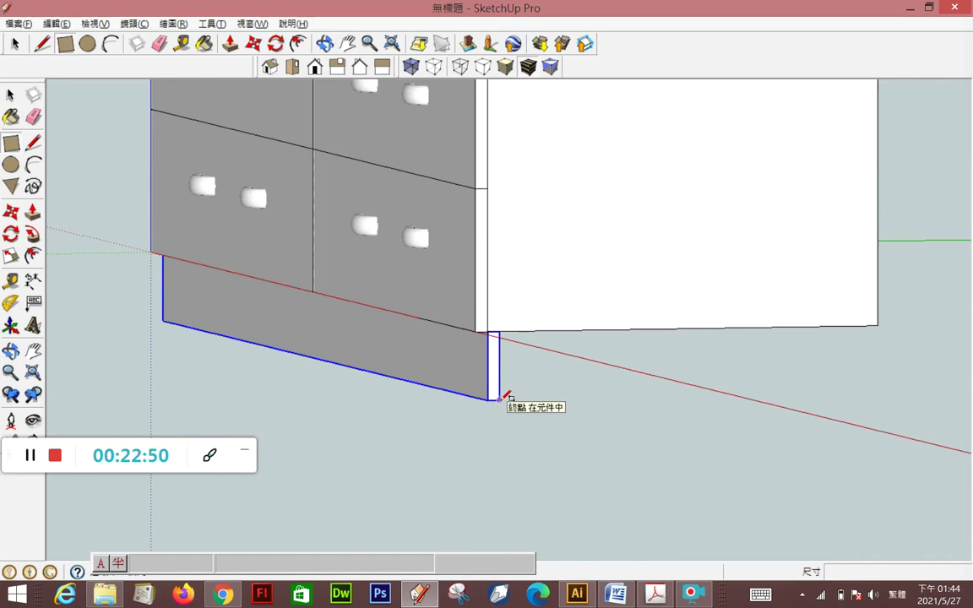
{"action": "mouse_move", "coordinate": [545, 396]}
{"action": "middle_mouse_down"}
{"action": "mouse_move", "coordinate": [272, 451]}
{"action": "mouse_move", "coordinate": [212, 395]}
{"action": "middle_mouse_up"}
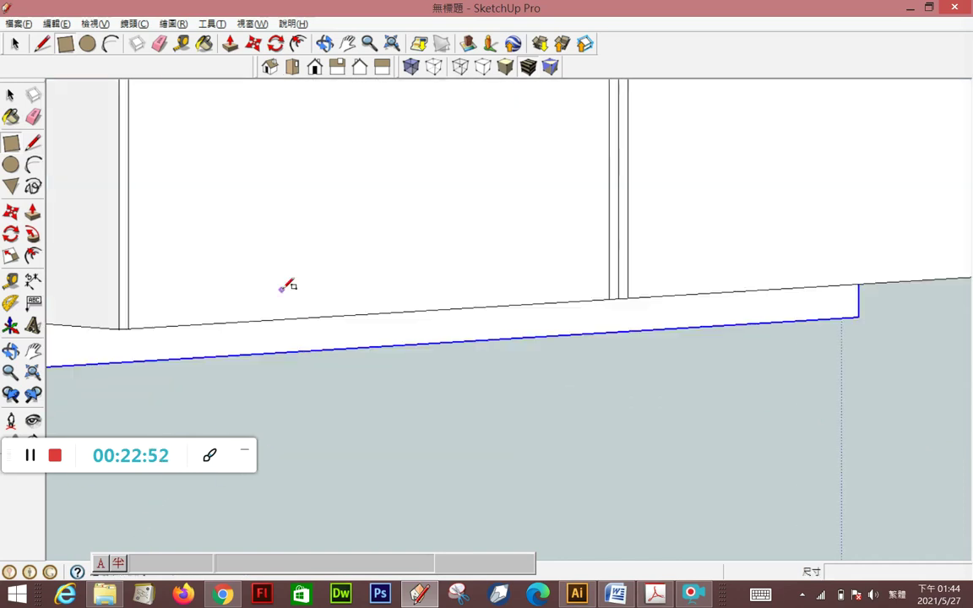
{"action": "scroll", "coordinate": [296, 261], "scroll_direction": "up", "scroll_amount": 1}
{"action": "scroll", "coordinate": [308, 248], "scroll_direction": "up", "scroll_amount": 2}
{"action": "scroll", "coordinate": [304, 246], "scroll_direction": "down", "scroll_amount": 2}
{"action": "scroll", "coordinate": [308, 236], "scroll_direction": "down", "scroll_amount": 1}
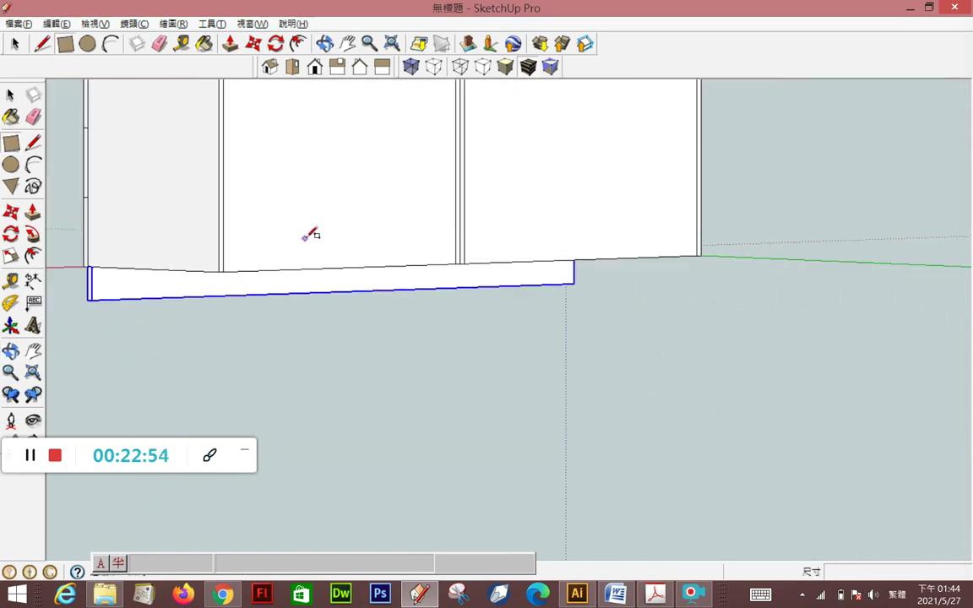
{"action": "scroll", "coordinate": [253, 262], "scroll_direction": "down", "scroll_amount": 1}
{"action": "scroll", "coordinate": [173, 306], "scroll_direction": "up", "scroll_amount": 2}
{"action": "middle_click_drag", "start_coordinate": [173, 306], "coordinate": [184, 200]}
{"action": "scroll", "coordinate": [145, 169], "scroll_direction": "up", "scroll_amount": 1}
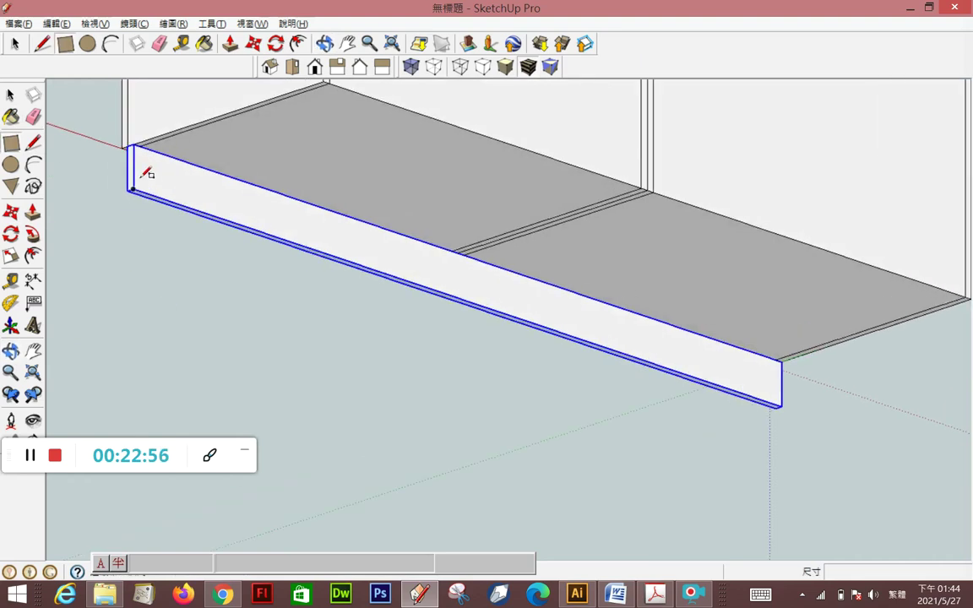
Draw an 18 × 100 mm rectangle at the kick board's left end
{"action": "scroll", "coordinate": [148, 178], "scroll_direction": "up", "scroll_amount": 2}
{"action": "left_click", "coordinate": [129, 115]}
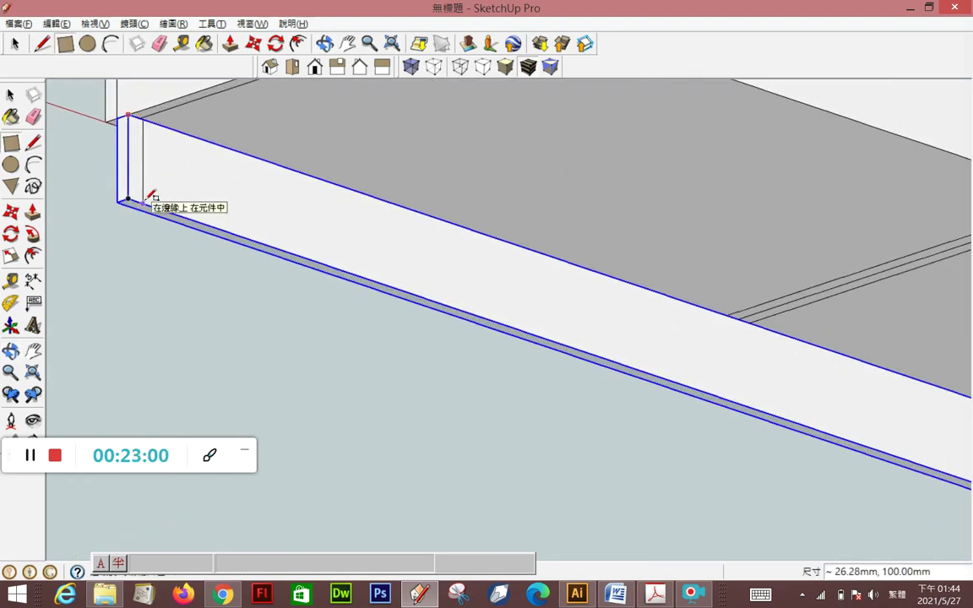
{"action": "type", "text": "18"}
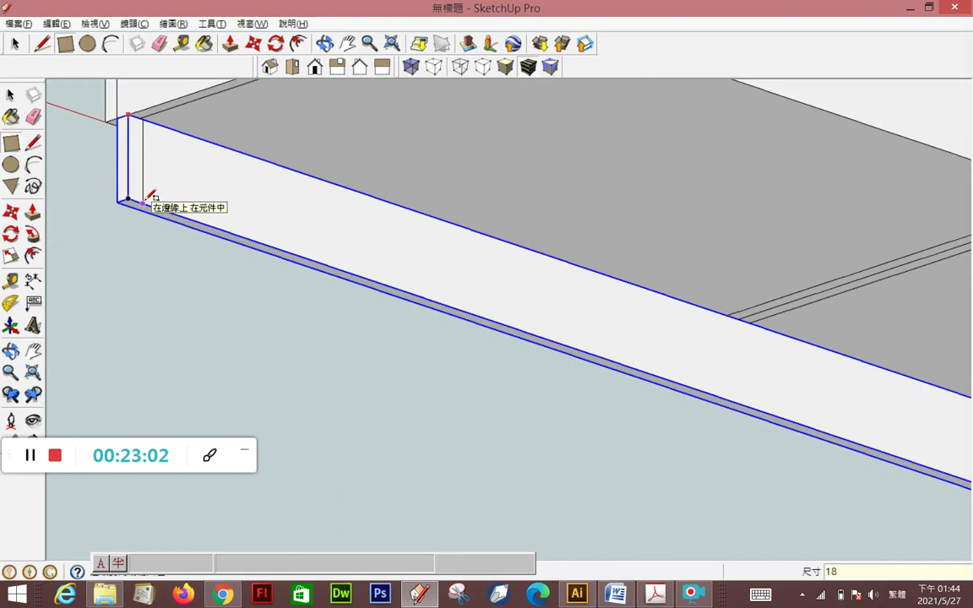
{"action": "key", "text": "Return"}
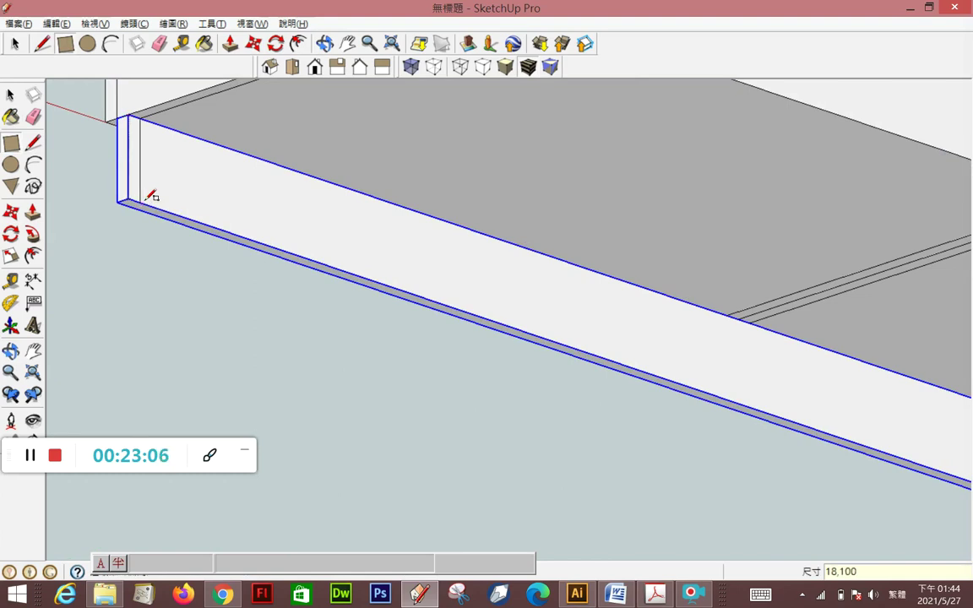
Push/pull the end rectangle 564 mm back to the inner wall
{"action": "left_click", "coordinate": [32, 213]}
{"action": "left_click", "coordinate": [144, 200]}
{"action": "scroll", "coordinate": [194, 200], "scroll_direction": "down", "scroll_amount": 5}
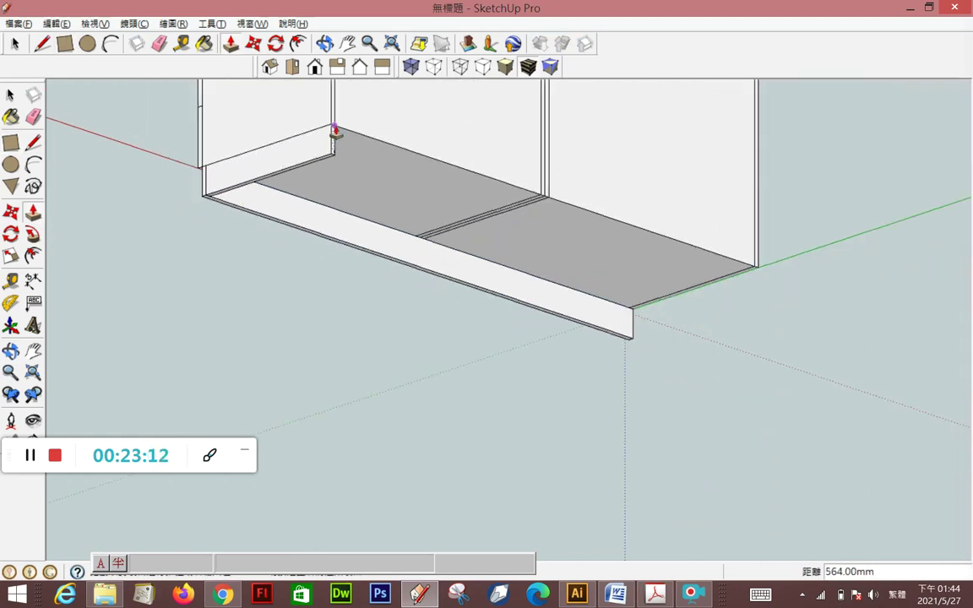
{"action": "left_click", "coordinate": [335, 130]}
{"action": "left_click", "coordinate": [12, 95]}
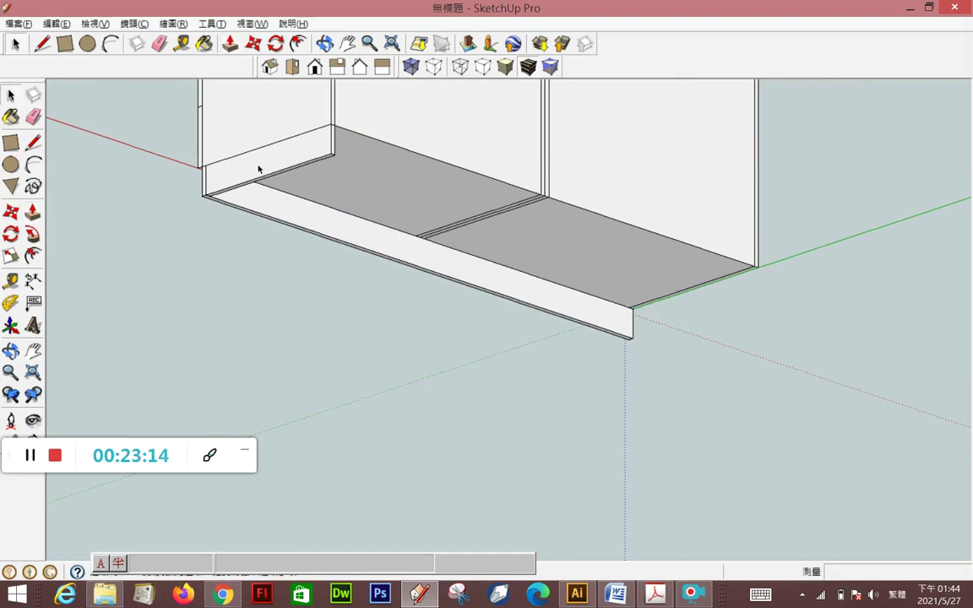
Make the plinth end board a component
{"action": "left_click", "coordinate": [261, 167]}
{"action": "right_click", "coordinate": [260, 167]}
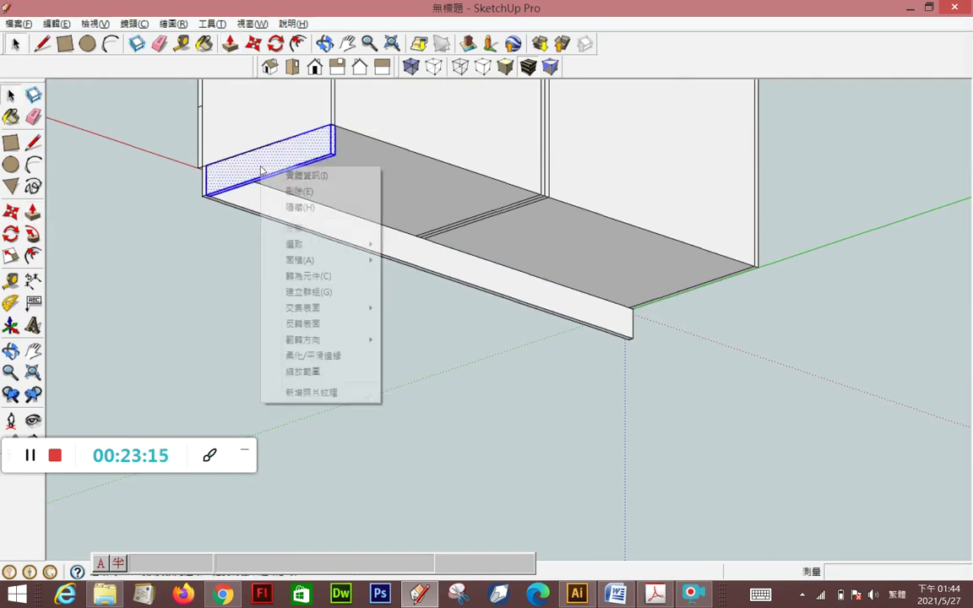
{"action": "left_click", "coordinate": [306, 276]}
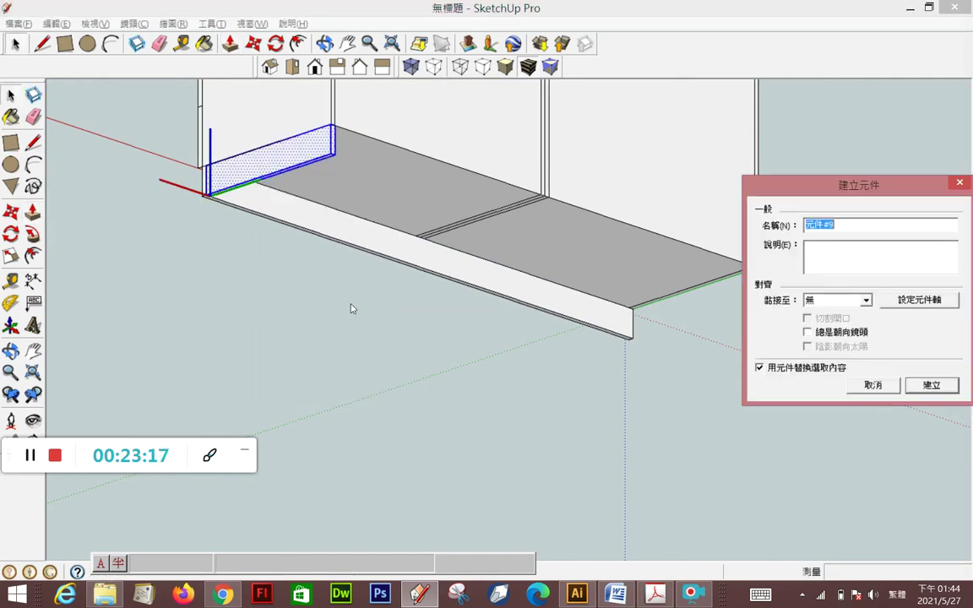
{"action": "left_click", "coordinate": [929, 384]}
Copy the end board 1922 mm to the plinth's right-end corner
{"action": "left_click", "coordinate": [11, 212]}
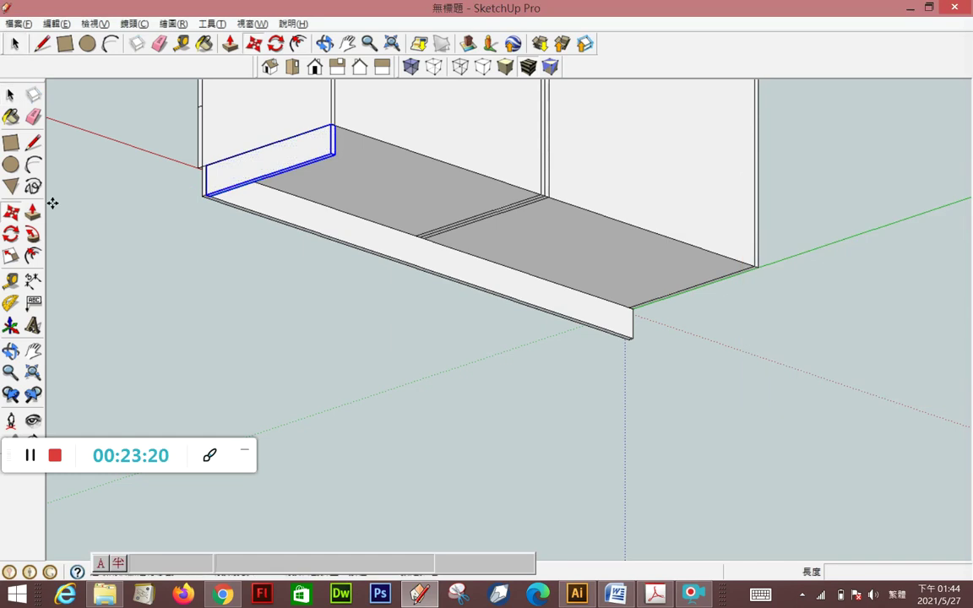
{"action": "mouse_move", "coordinate": [287, 229]}
{"action": "middle_mouse_down"}
{"action": "mouse_move", "coordinate": [235, 261]}
{"action": "mouse_move", "coordinate": [87, 277]}
{"action": "mouse_move", "coordinate": [54, 255]}
{"action": "mouse_move", "coordinate": [169, 261]}
{"action": "mouse_move", "coordinate": [245, 291]}
{"action": "mouse_move", "coordinate": [250, 210]}
{"action": "mouse_move", "coordinate": [215, 304]}
{"action": "middle_mouse_up"}
{"action": "scroll", "coordinate": [210, 266], "scroll_direction": "up", "scroll_amount": 3}
{"action": "left_click", "coordinate": [207, 265]}
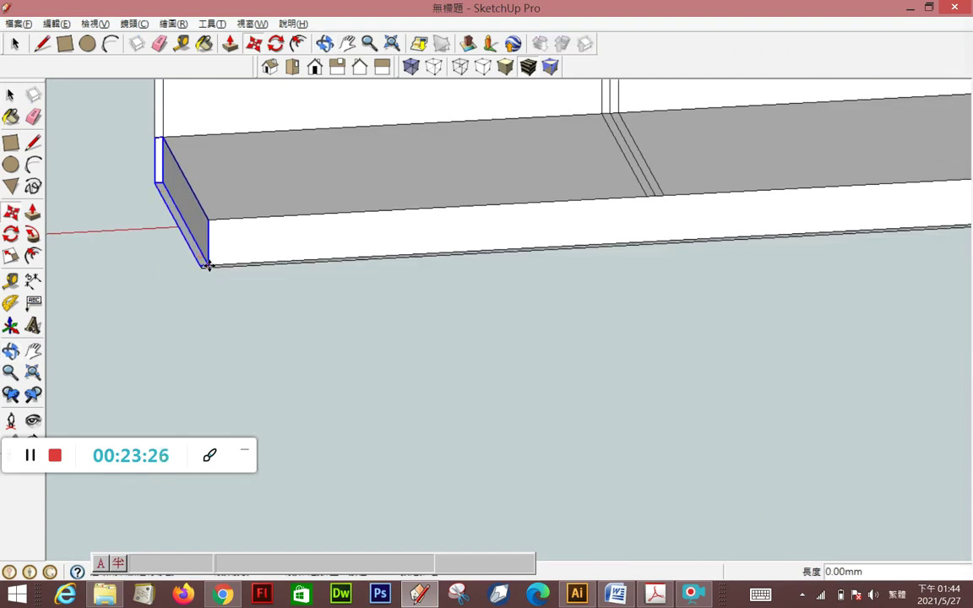
{"action": "key", "text": "ctrl"}
{"action": "middle_click_drag", "start_coordinate": [365, 255], "coordinate": [506, 245]}
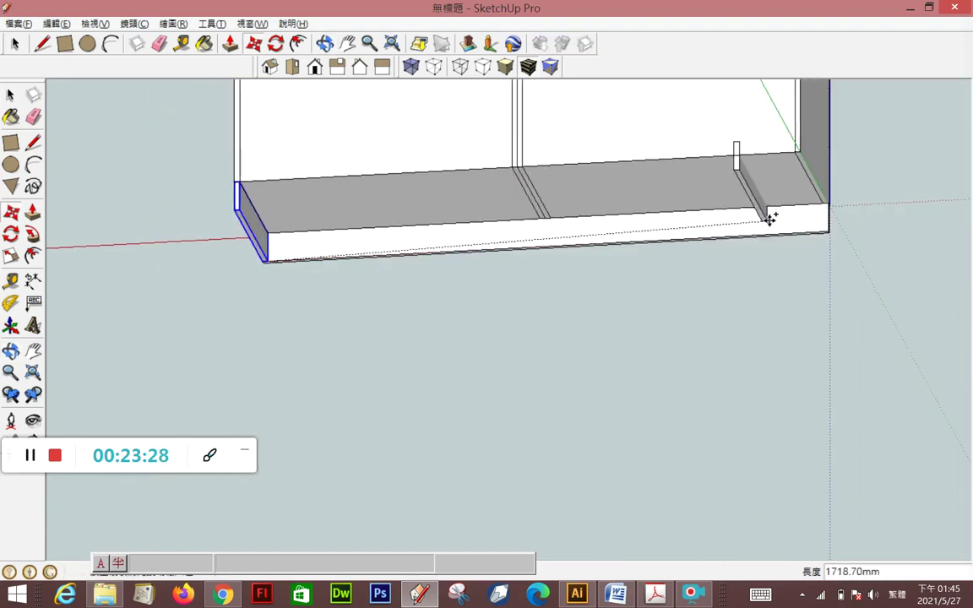
{"action": "left_click", "coordinate": [824, 232]}
{"action": "mouse_move", "coordinate": [658, 291]}
{"action": "middle_mouse_down"}
{"action": "mouse_move", "coordinate": [710, 380]}
{"action": "mouse_move", "coordinate": [182, 251]}
{"action": "mouse_move", "coordinate": [562, 446]}
{"action": "mouse_move", "coordinate": [383, 376]}
{"action": "mouse_move", "coordinate": [688, 362]}
{"action": "mouse_move", "coordinate": [671, 357]}
{"action": "middle_mouse_up"}
Switch to the isometric view and zoom to frame both wardrobes on their plinth
{"action": "scroll", "coordinate": [670, 357], "scroll_direction": "down", "scroll_amount": 3}
{"action": "scroll", "coordinate": [671, 358], "scroll_direction": "down", "scroll_amount": 3}
{"action": "scroll", "coordinate": [729, 256], "scroll_direction": "down", "scroll_amount": 2}
{"action": "scroll", "coordinate": [841, 61], "scroll_direction": "up", "scroll_amount": 1}
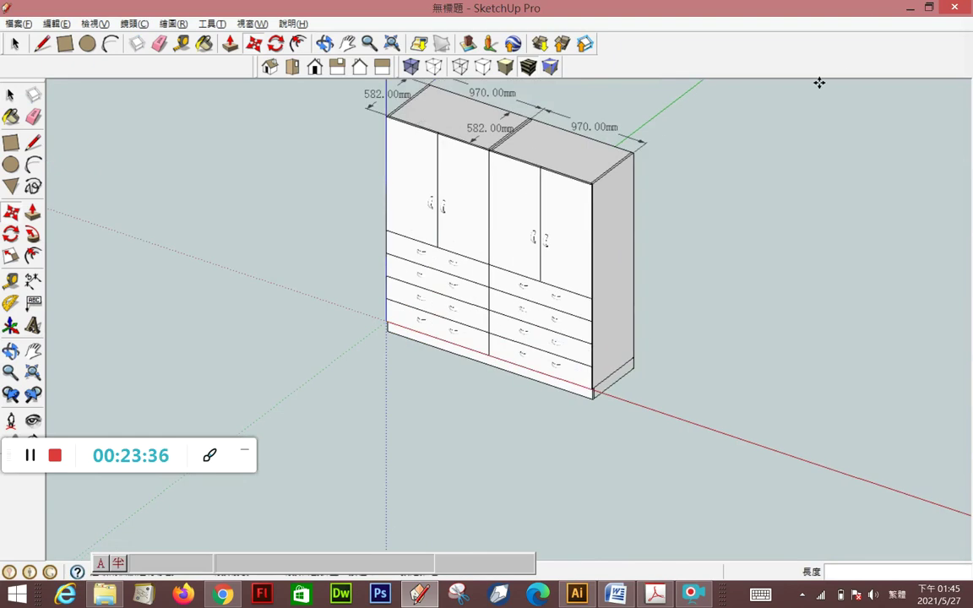
{"action": "left_click", "coordinate": [271, 66]}
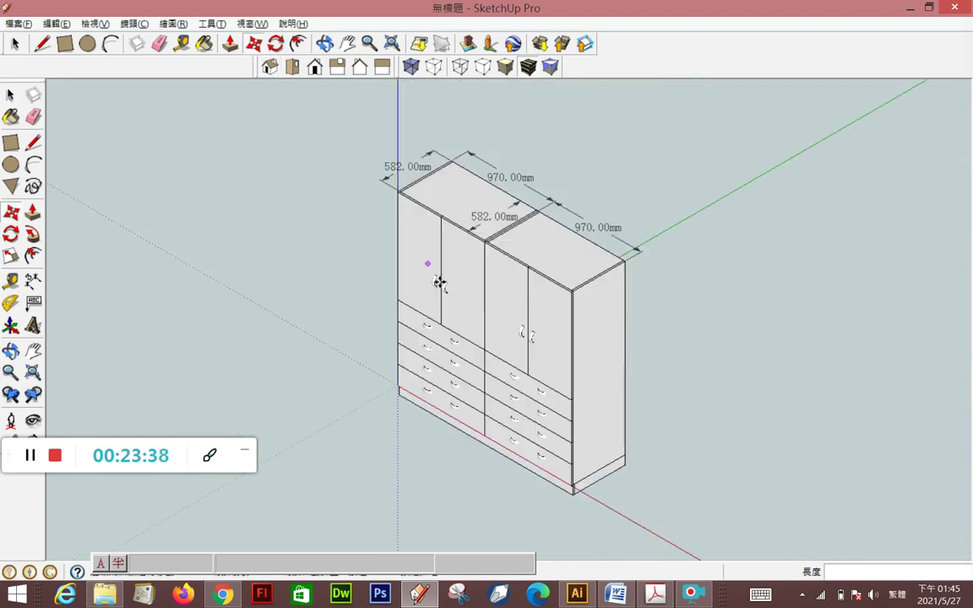
{"action": "scroll", "coordinate": [467, 321], "scroll_direction": "up", "scroll_amount": 2}
{"action": "scroll", "coordinate": [467, 321], "scroll_direction": "up", "scroll_amount": 1}
{"action": "scroll", "coordinate": [467, 320], "scroll_direction": "down", "scroll_amount": 1}
{"action": "scroll", "coordinate": [469, 321], "scroll_direction": "down", "scroll_amount": 1}
{"action": "scroll", "coordinate": [468, 322], "scroll_direction": "down", "scroll_amount": 1}
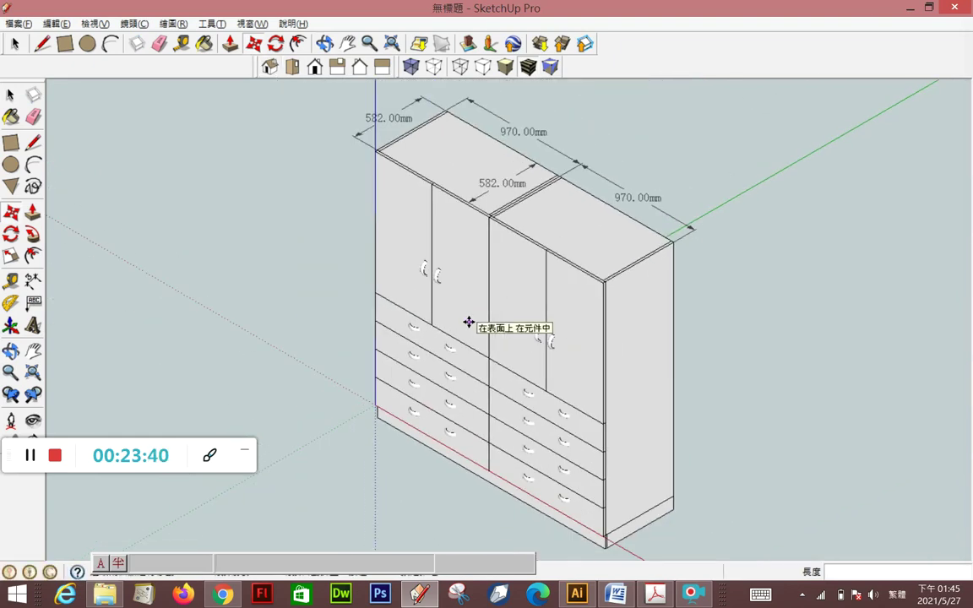